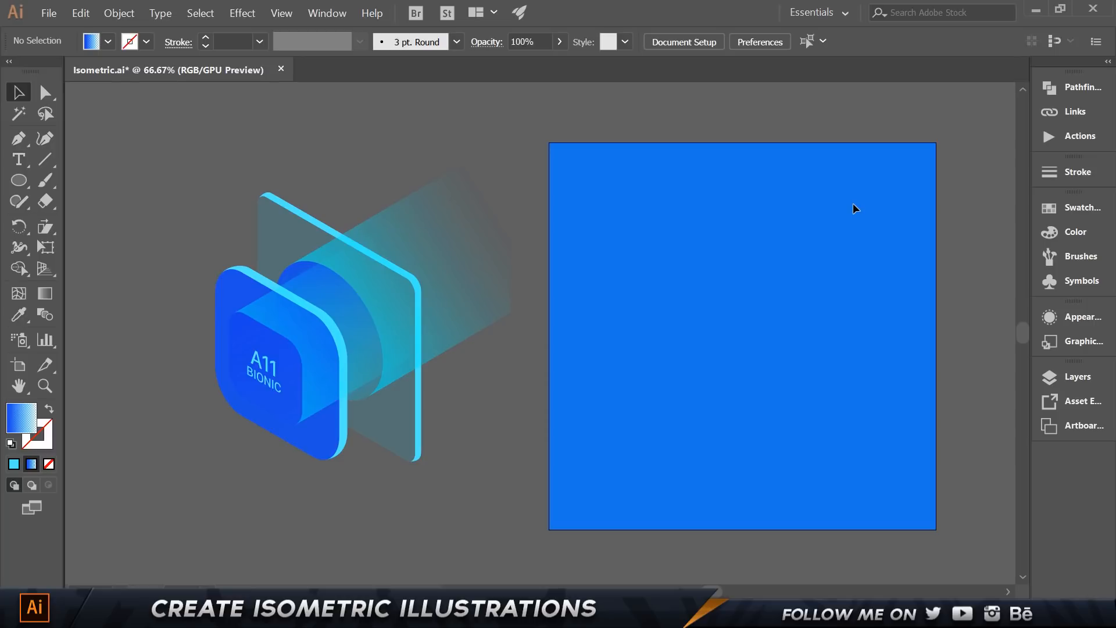
# Step: View the document's layer list to check the artwork layer and the locked BG layer
pyautogui.hscroll(5, 897, 204)
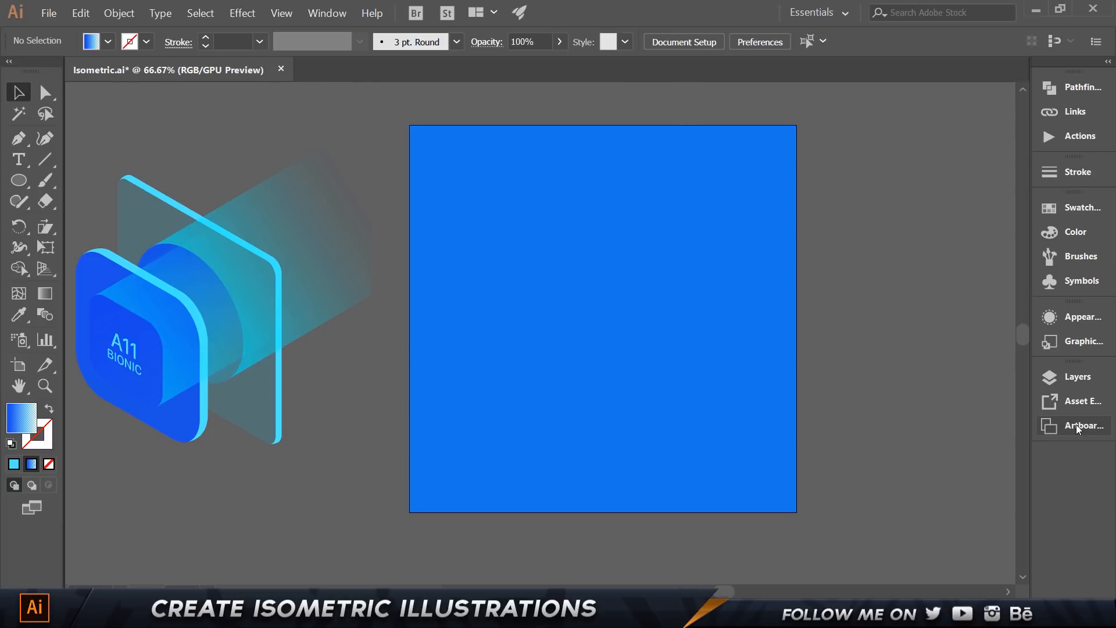
pyautogui.click(1076, 376)
pyautogui.click(720, 207)
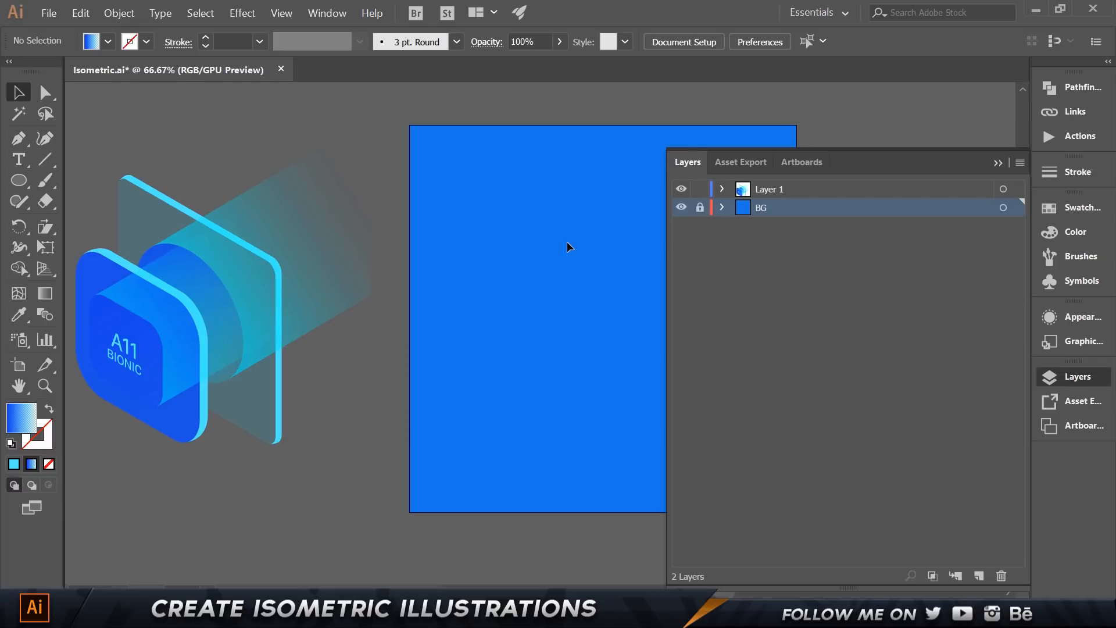
pyautogui.click(997, 163)
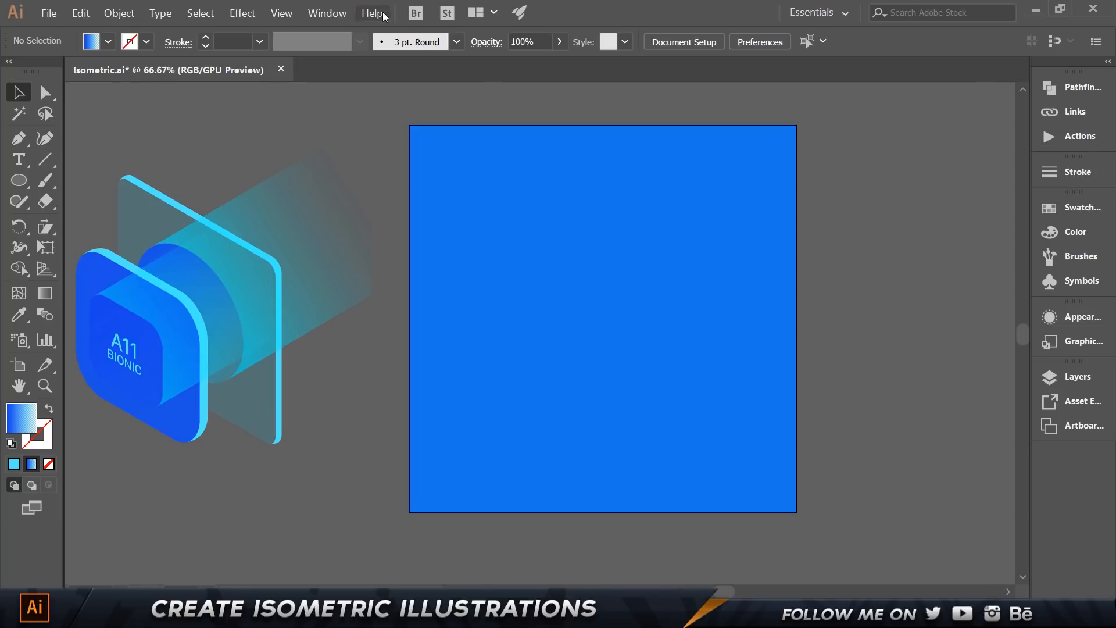
# Step: Show the Actions with Button Mode turned off and expand the Isometric Actions set
pyautogui.click(331, 13)
pyautogui.click(376, 137)
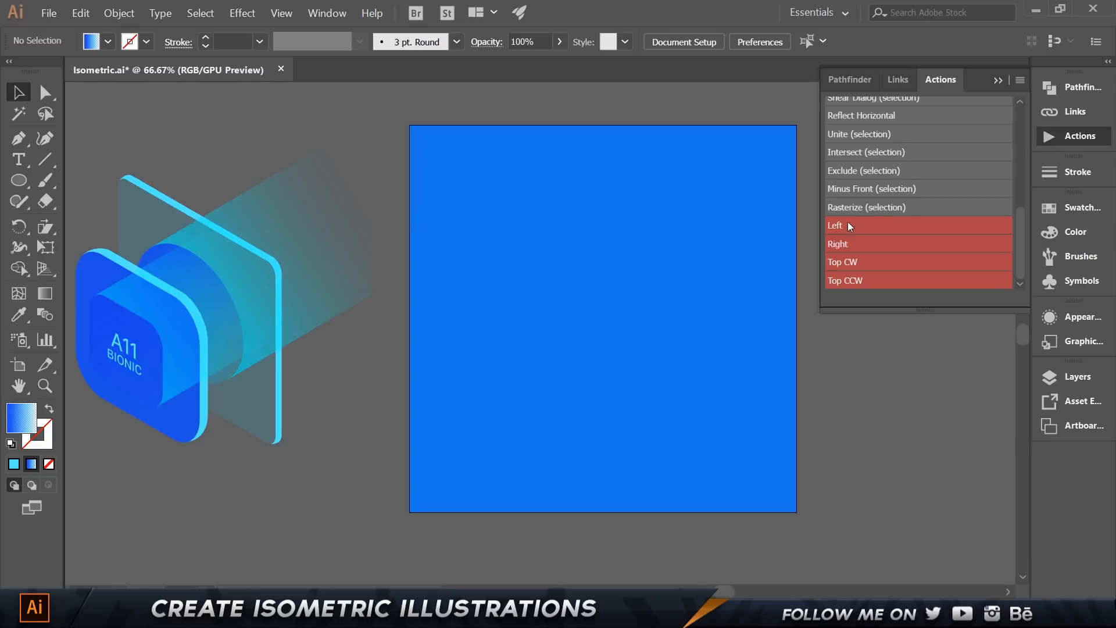
pyautogui.click(1018, 81)
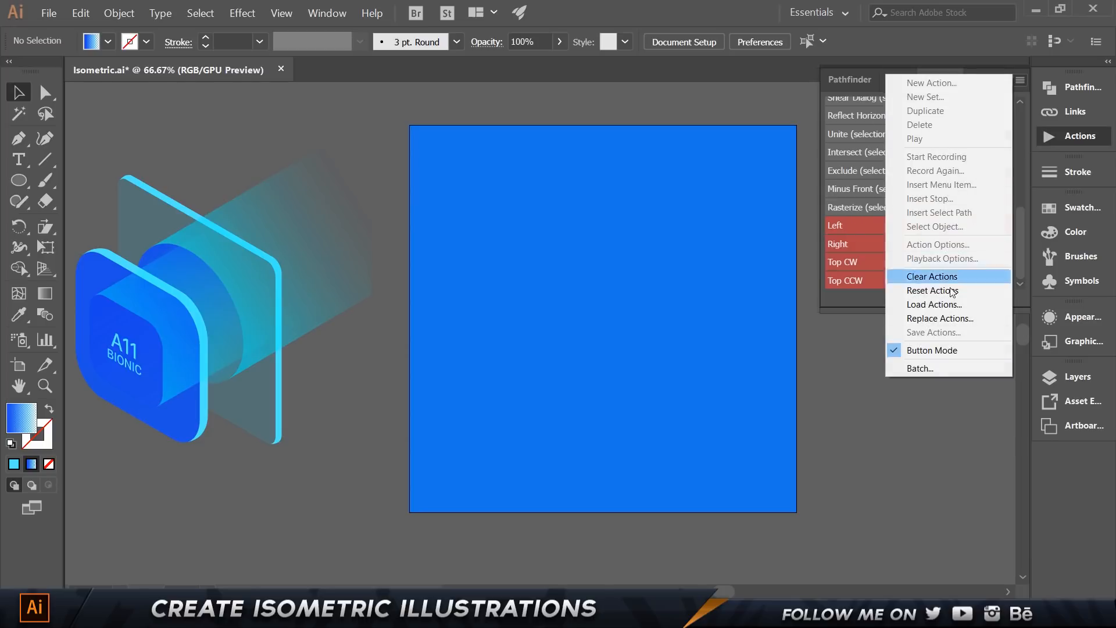
pyautogui.click(940, 347)
pyautogui.click(871, 122)
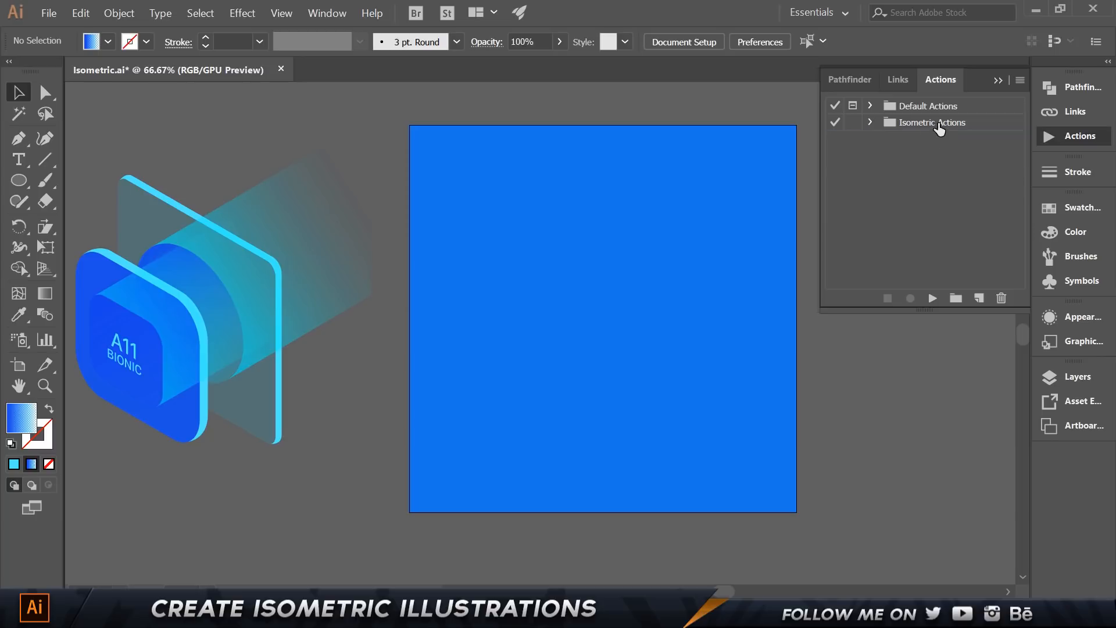
pyautogui.click(871, 123)
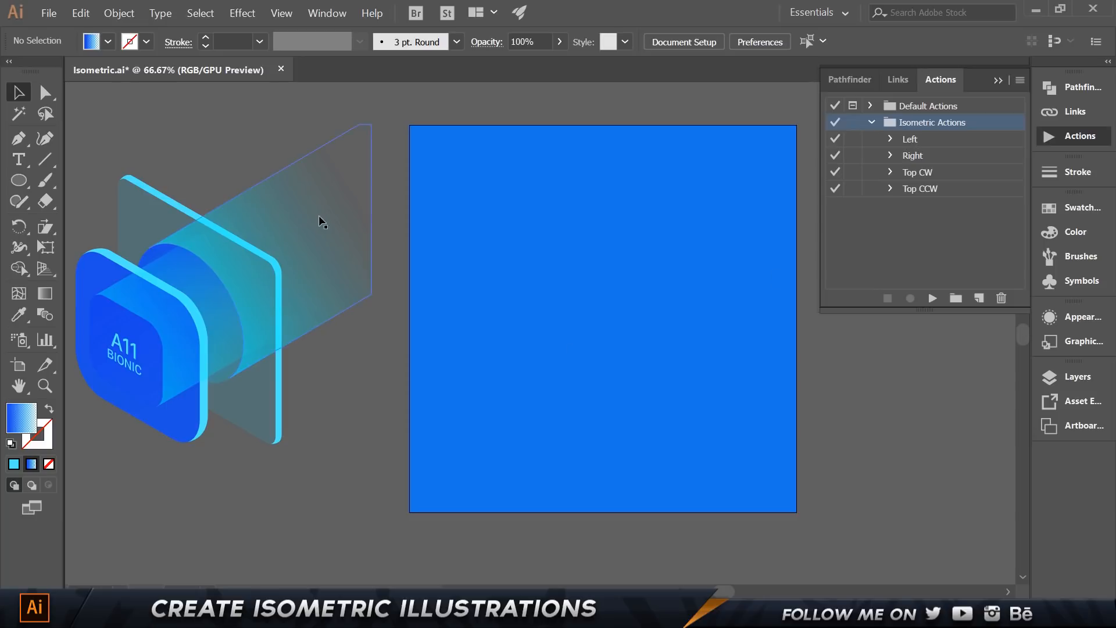
# Step: Choose the Rectangle tool and set the fill to solid red
pyautogui.click(20, 179)
pyautogui.click(81, 185)
pyautogui.doubleClick(21, 417)
pyautogui.click(871, 214)
pyautogui.click(839, 220)
pyautogui.click(1036, 211)
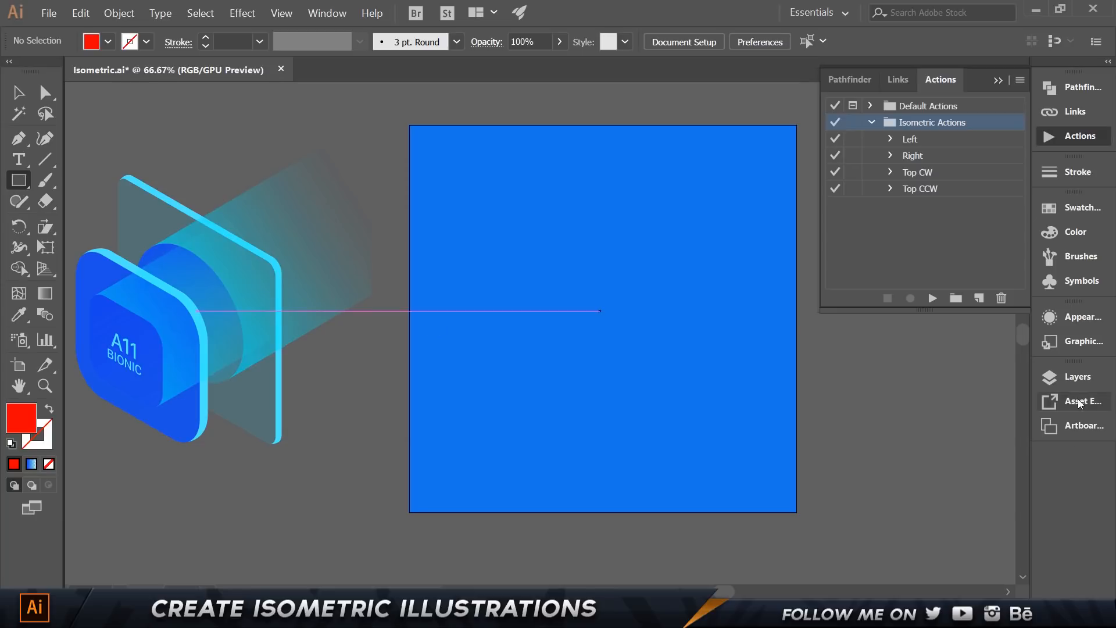
# Step: Add a new layer to the document
pyautogui.click(1077, 377)
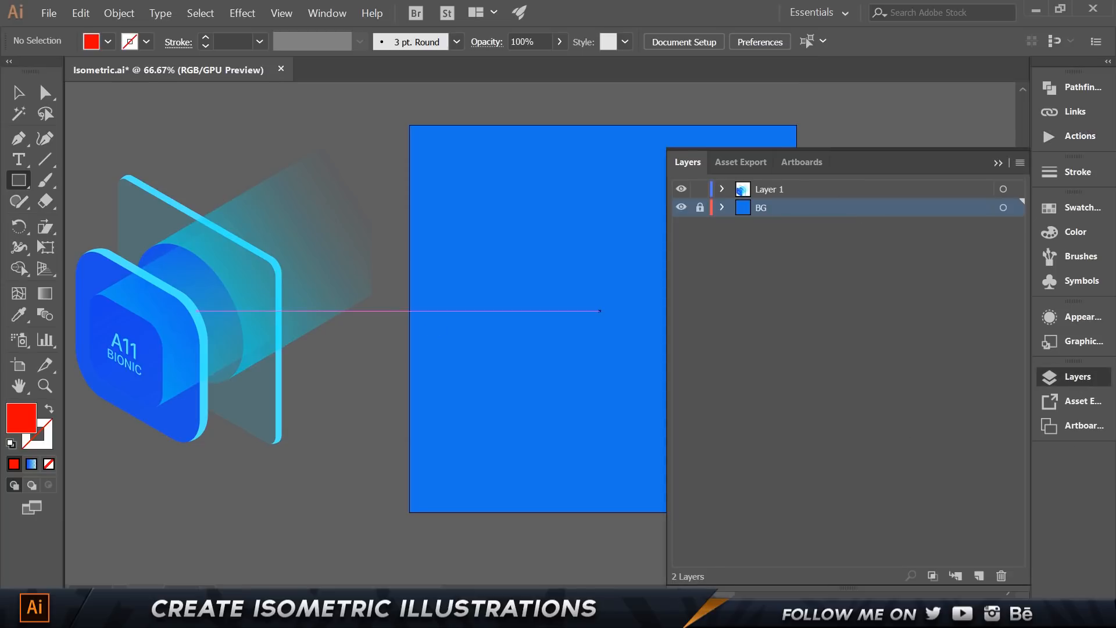
pyautogui.click(978, 575)
pyautogui.click(999, 162)
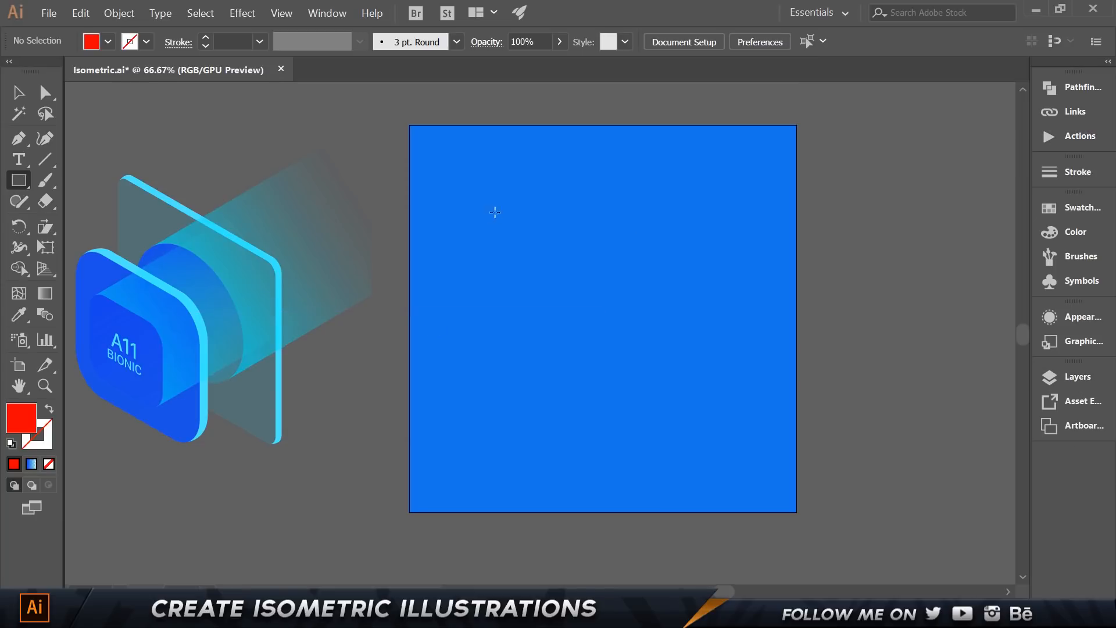
# Step: Draw a red square on the blue artboard and play the Left isometric action on it
pyautogui.moveTo(497, 213); pyautogui.dragTo(651, 366)
pyautogui.press('v')
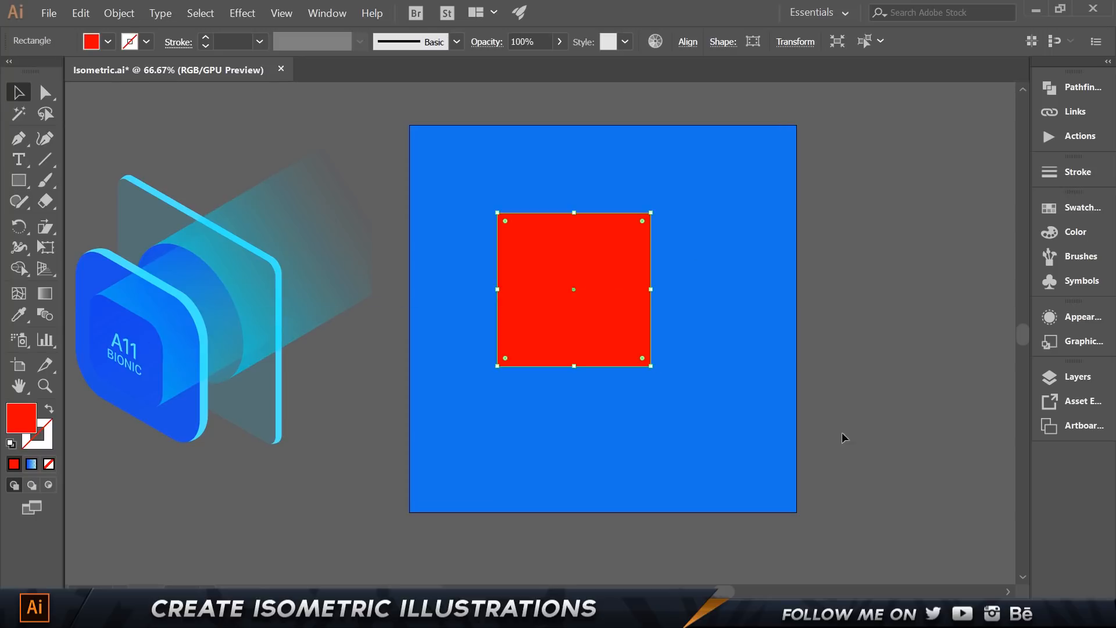
pyautogui.click(1076, 137)
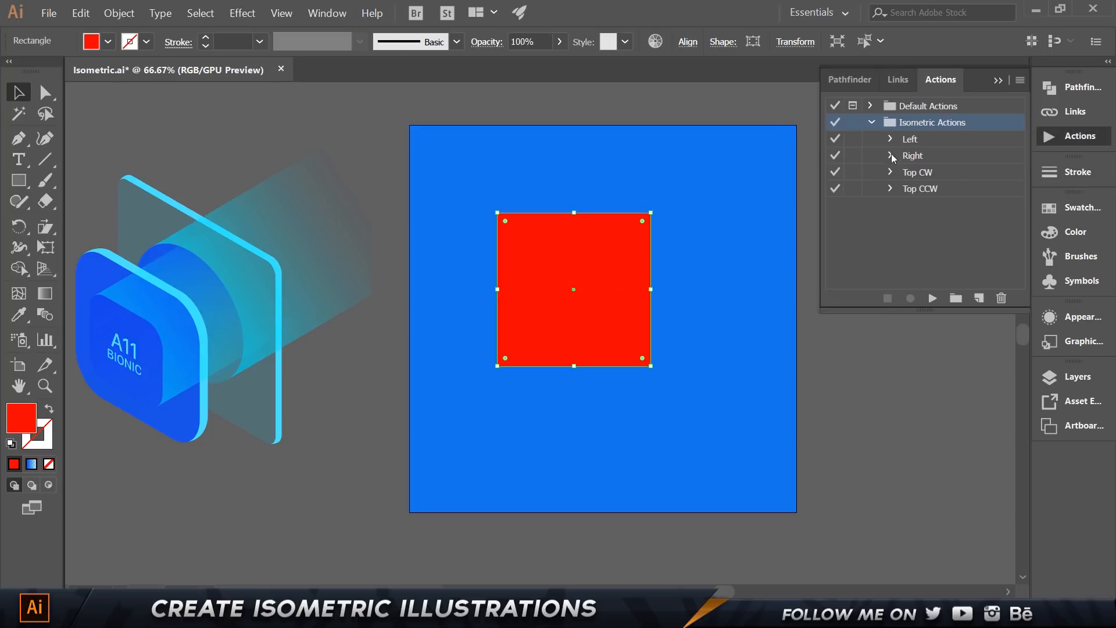
pyautogui.click(908, 141)
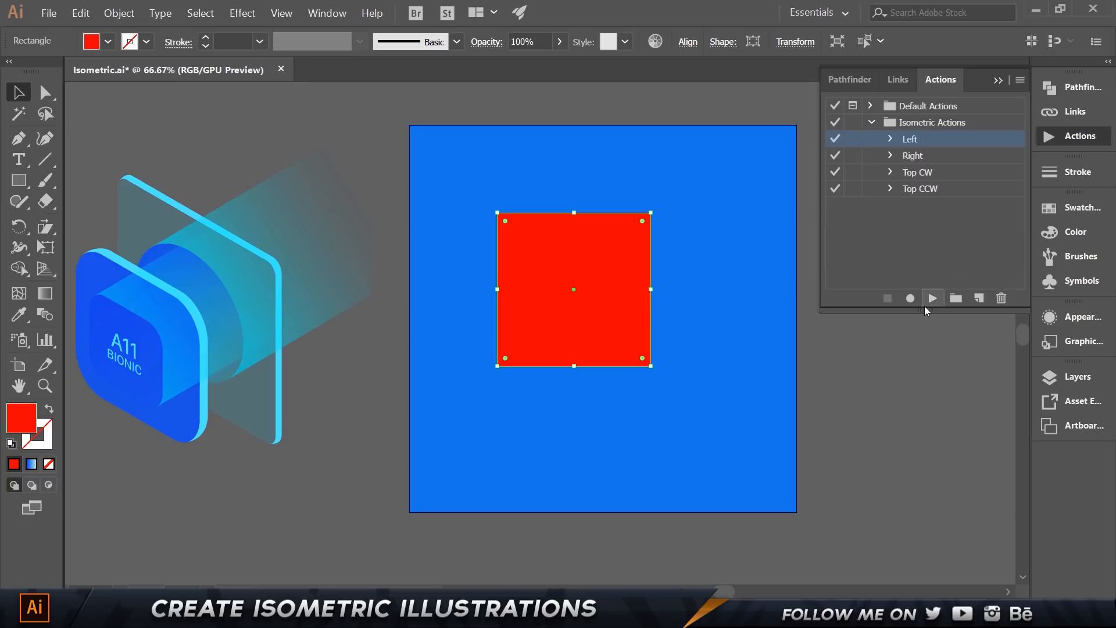
pyautogui.click(931, 299)
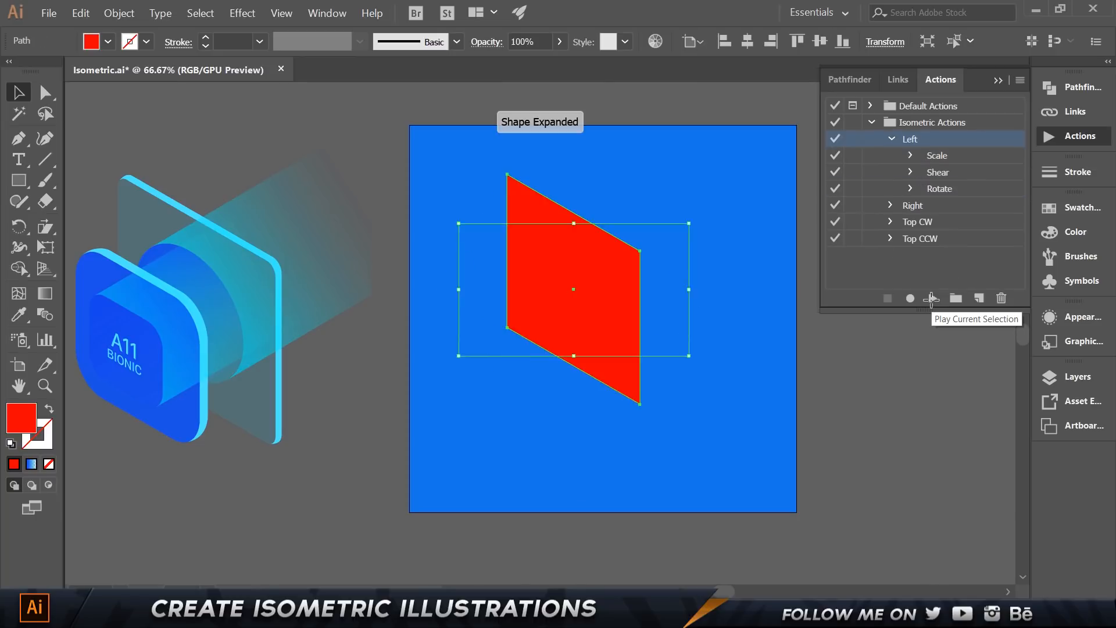
pyautogui.click(656, 200)
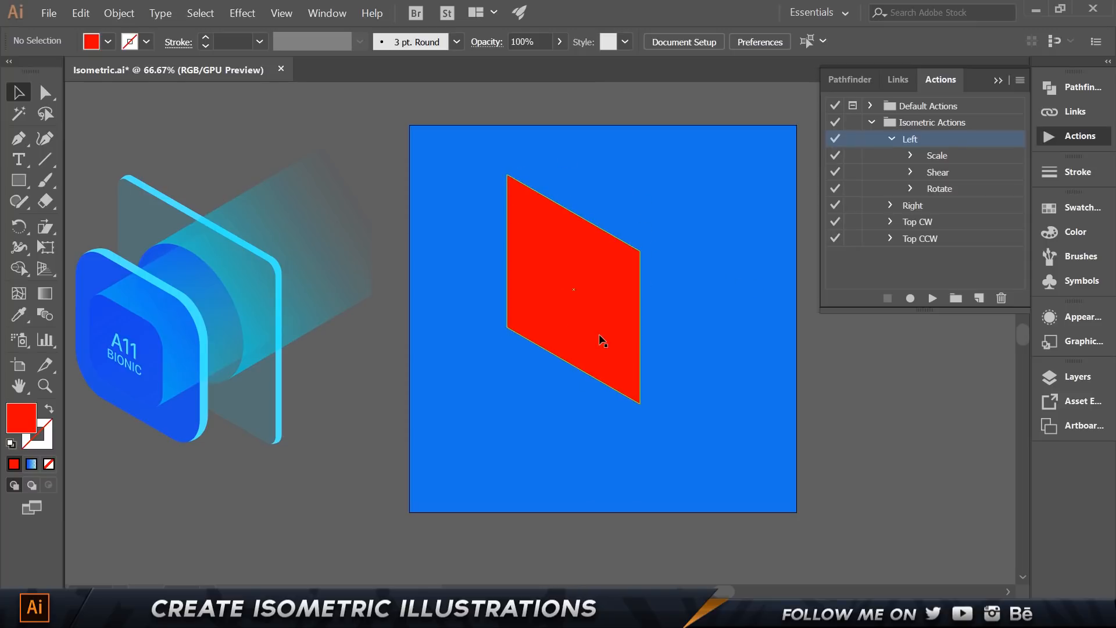
# Step: Move the red shape toward the artboard's upper right and play the Right action on it twice
pyautogui.moveTo(584, 299); pyautogui.dragTo(684, 250)
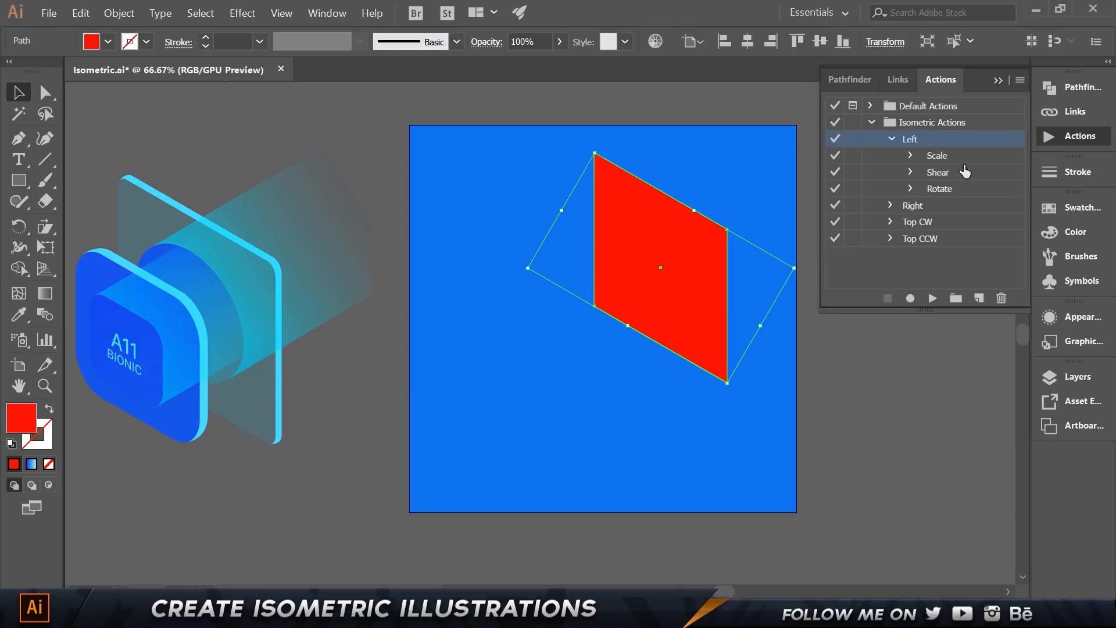
pyautogui.click(913, 206)
pyautogui.click(934, 299)
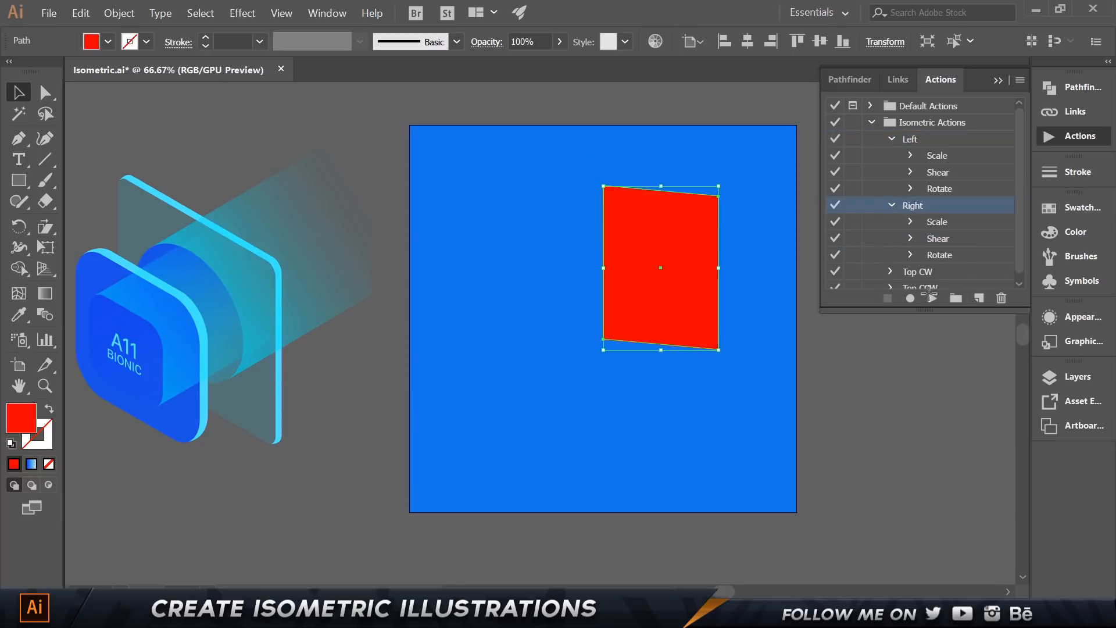
pyautogui.click(932, 299)
# Step: Play the Top CCW action on the red shape and deselect it
pyautogui.scroll(-2, 921, 274)
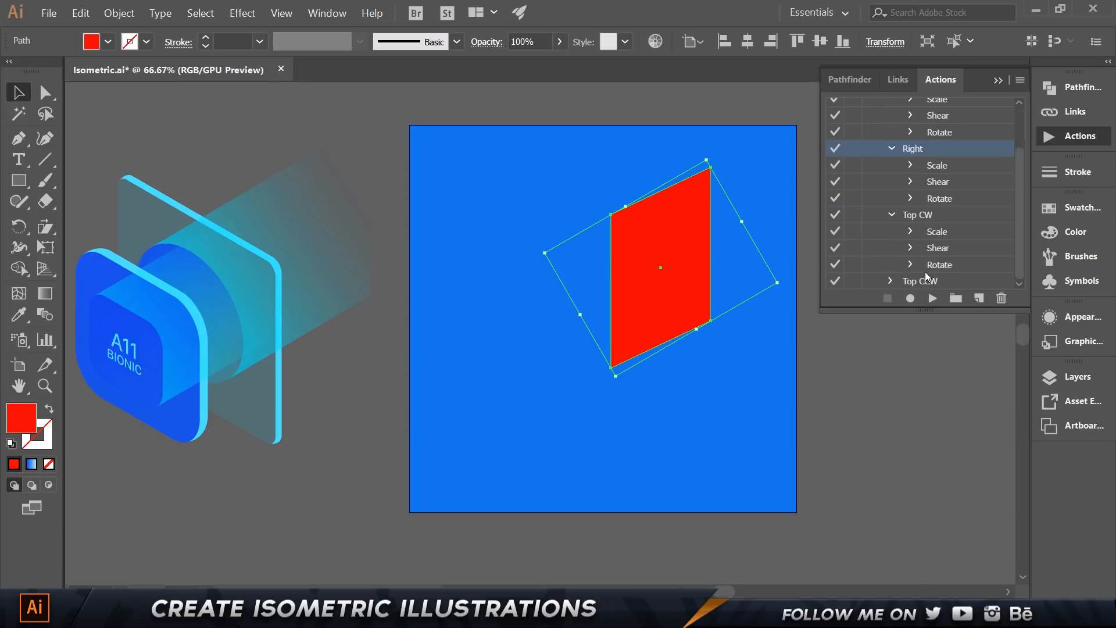
pyautogui.click(925, 281)
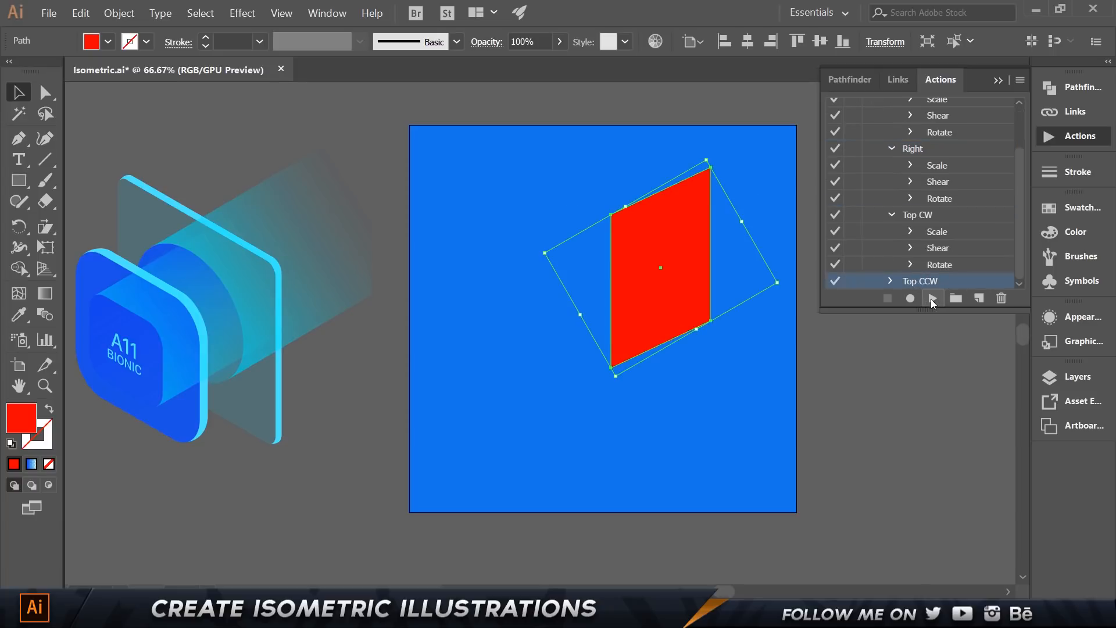
pyautogui.click(931, 299)
pyautogui.click(617, 370)
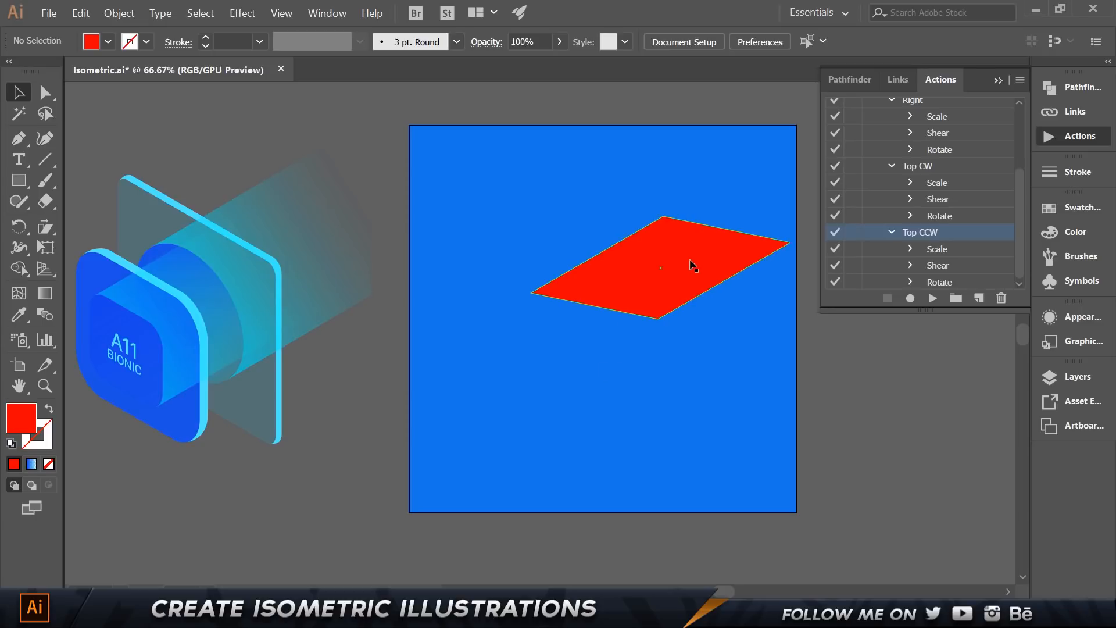
# Step: Collapse the recorded steps of the Left, Right, Top CW and Top CCW actions
pyautogui.click(892, 233)
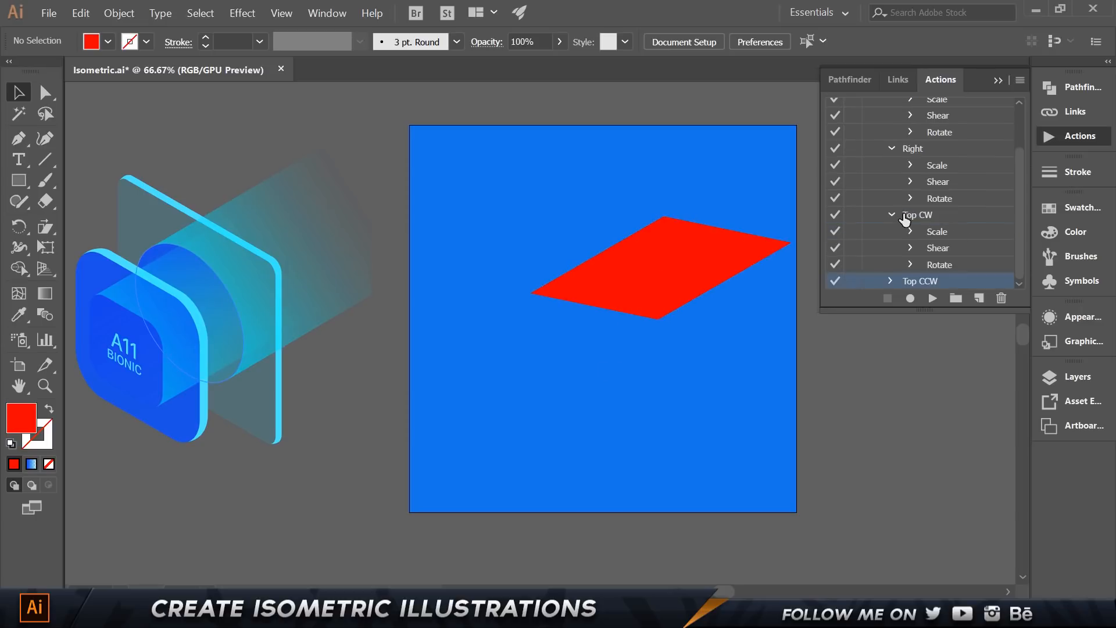
pyautogui.click(892, 214)
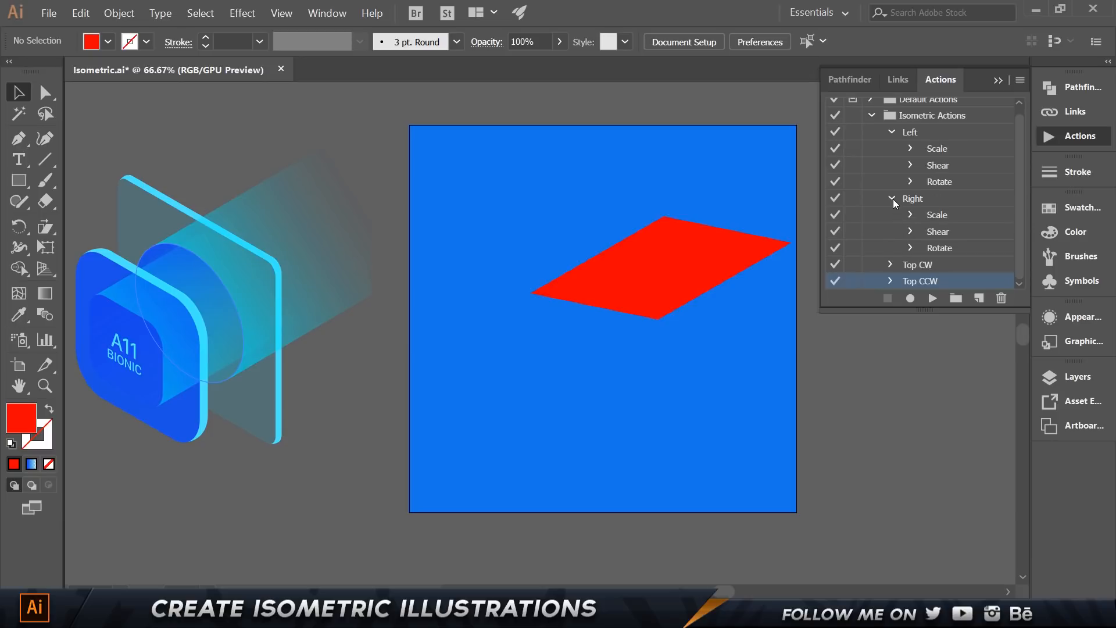
pyautogui.click(893, 199)
pyautogui.click(892, 139)
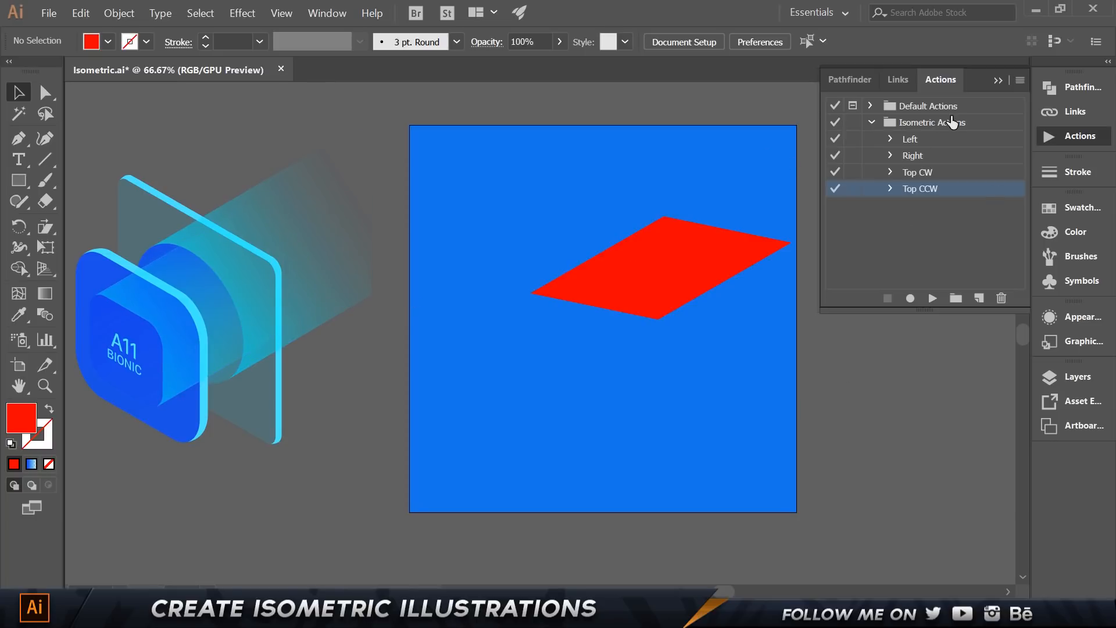
# Step: Delete the distorted red shape from the artboard
pyautogui.click(910, 140)
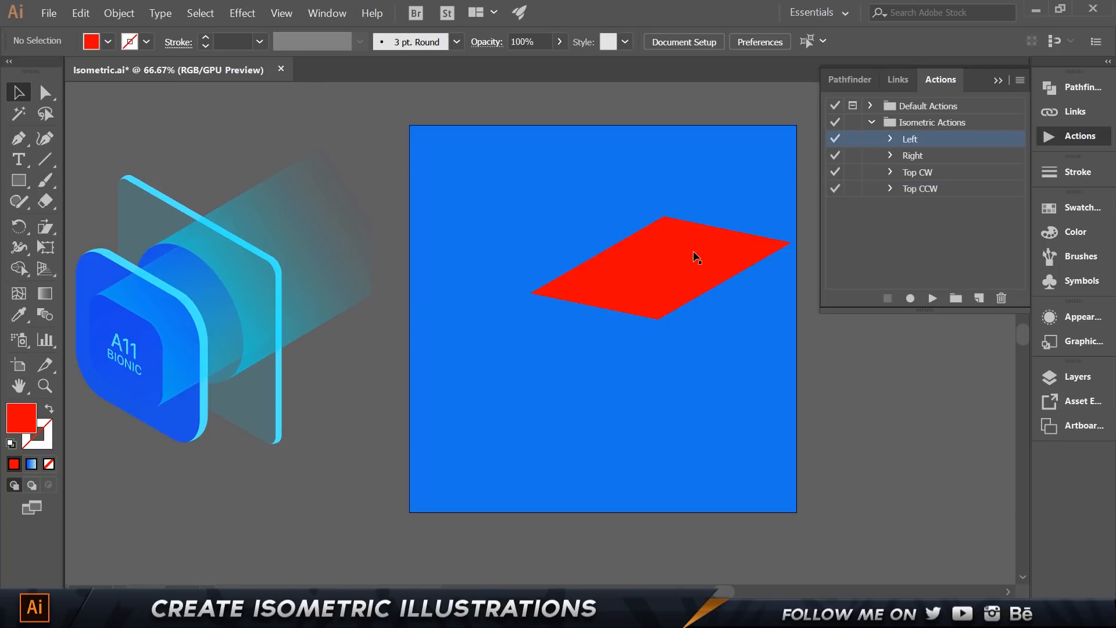
pyautogui.click(704, 246)
pyautogui.press('Delete')
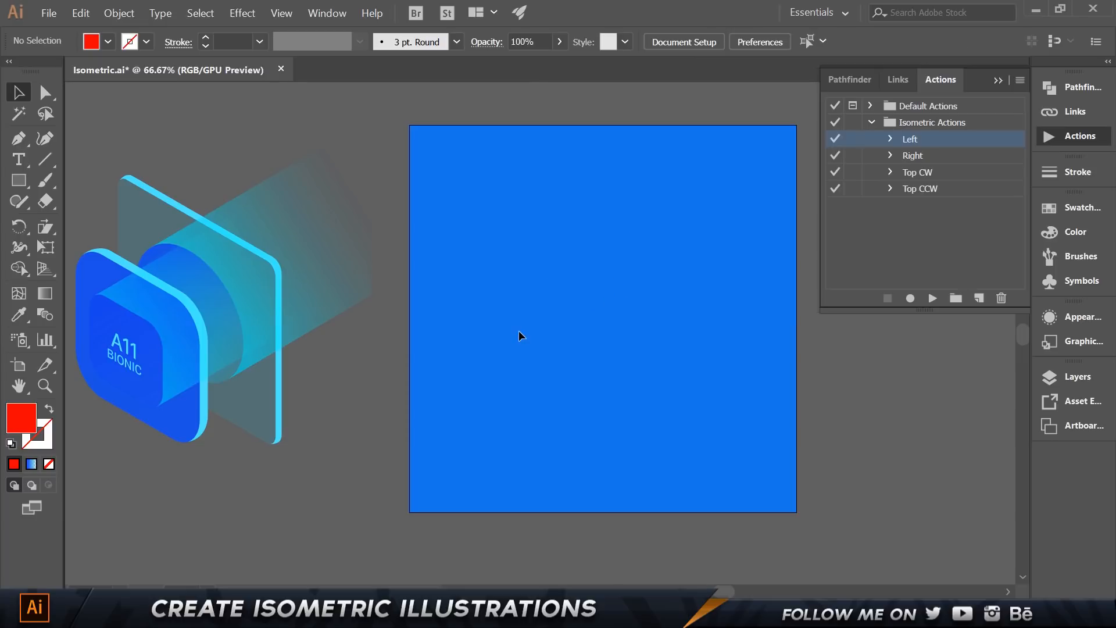
# Step: Draw a new square on the artboard, round its corners heavily and deselect it
pyautogui.click(23, 180)
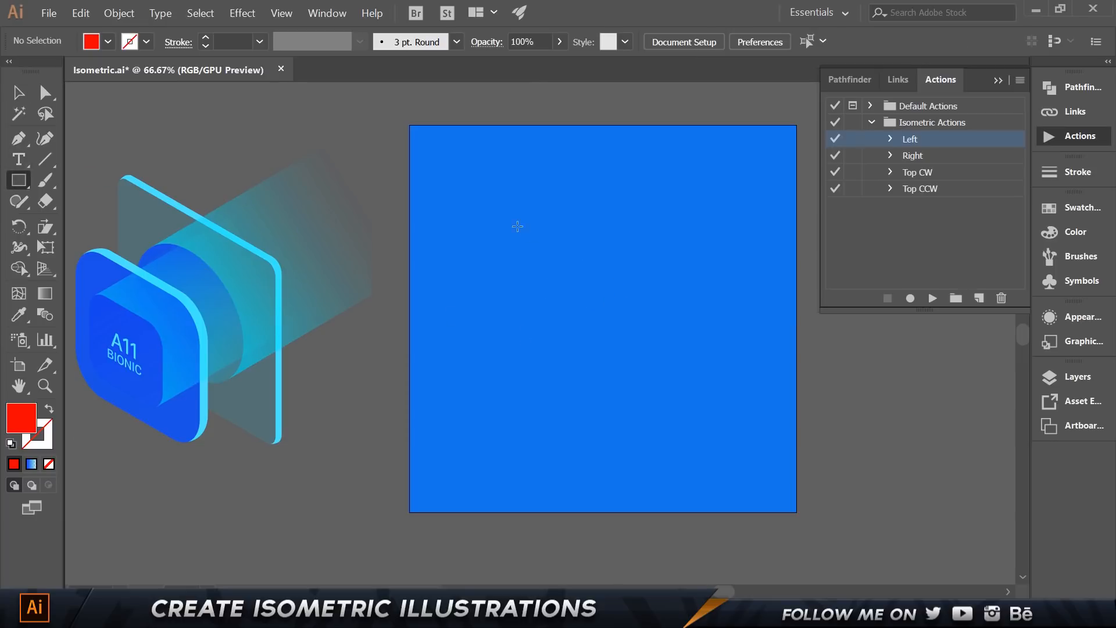
pyautogui.moveTo(516, 197); pyautogui.dragTo(674, 355)
pyautogui.moveTo(667, 207); pyautogui.dragTo(635, 238)
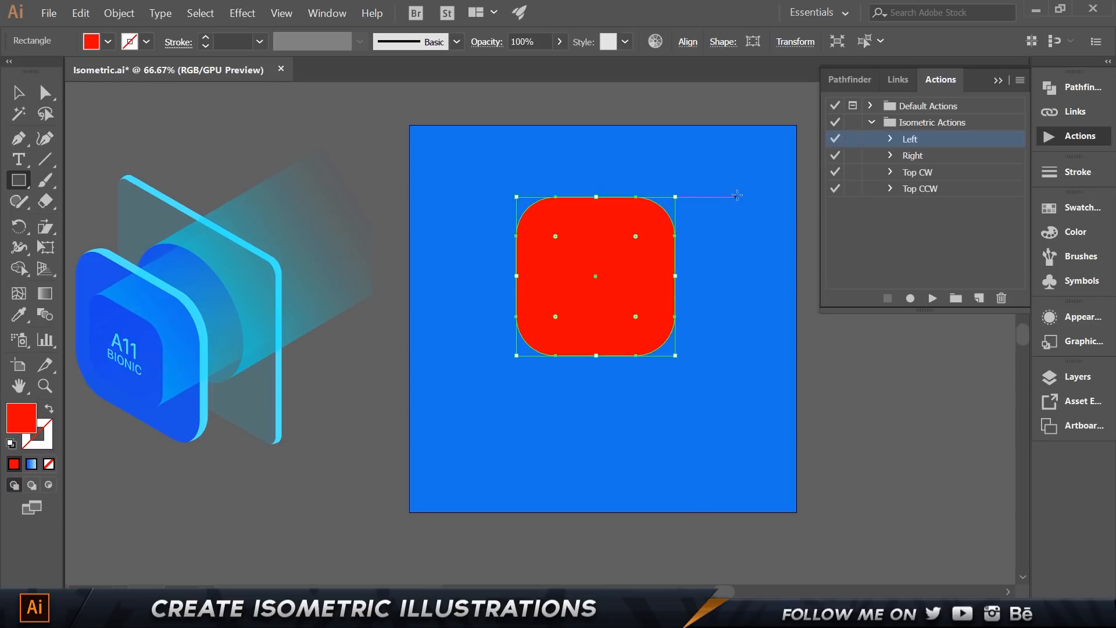
pyautogui.press('v')
pyautogui.click(710, 214)
# Step: Change the rounded square's fill to gray 686868 and deselect it
pyautogui.hotkey('ctrl', '1')
pyautogui.click(602, 235)
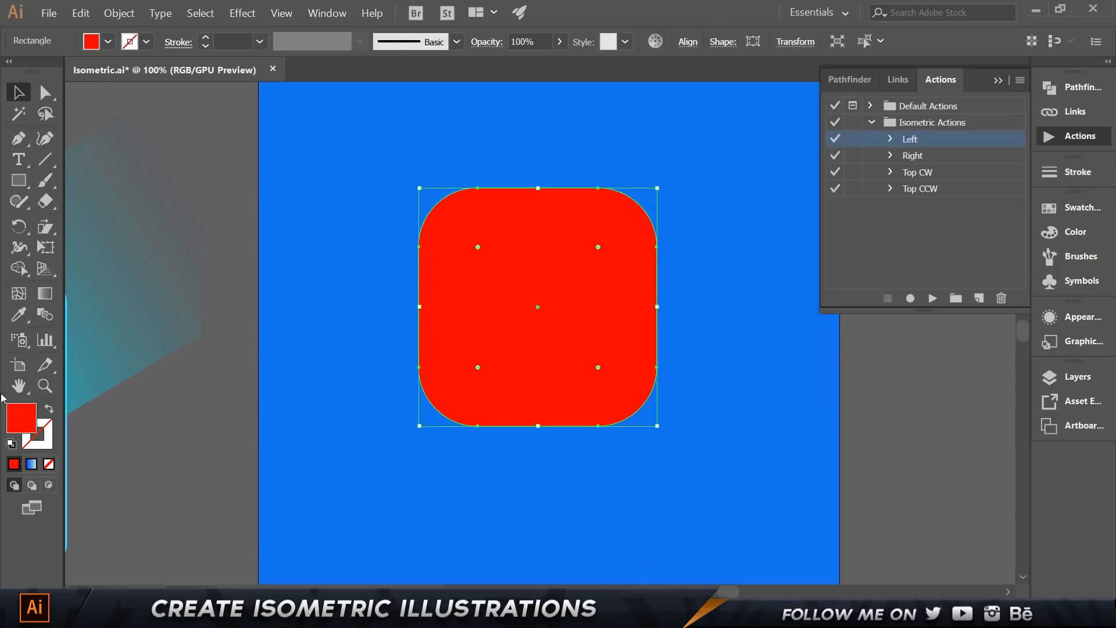
pyautogui.doubleClick(21, 416)
pyautogui.click(619, 332)
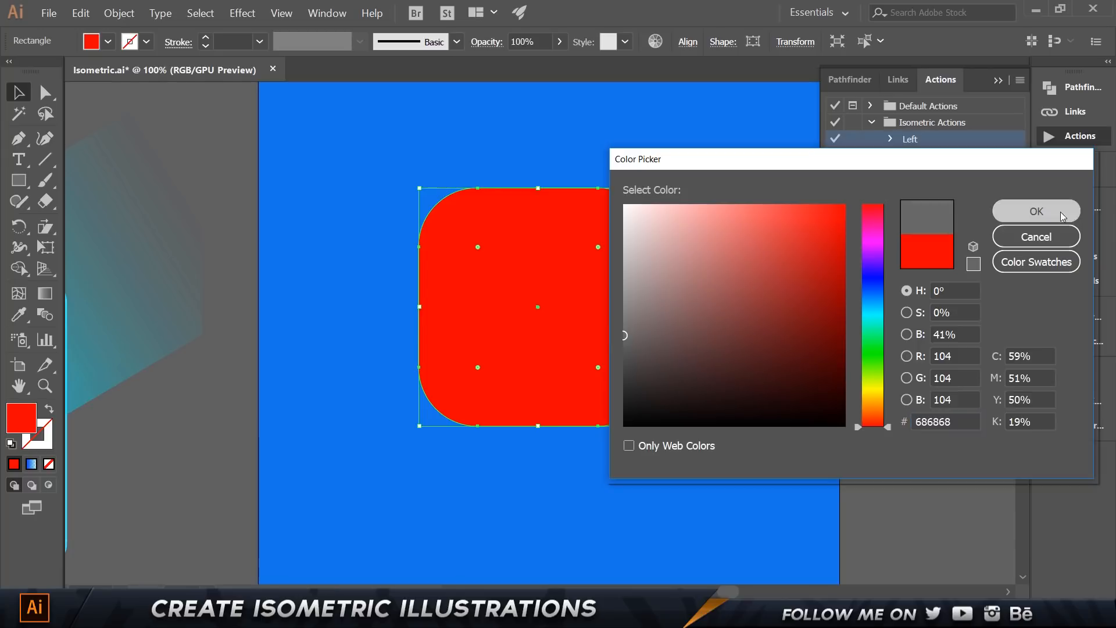
pyautogui.click(1036, 211)
pyautogui.click(729, 196)
pyautogui.moveTo(728, 197); pyautogui.dragTo(711, 248)
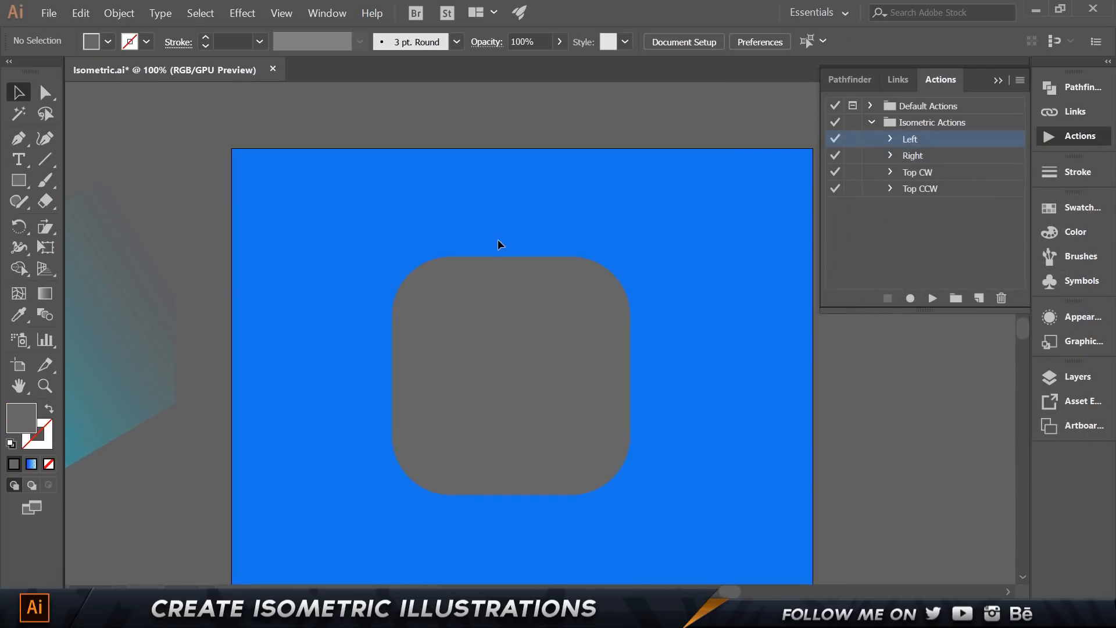
# Step: Start creating a new action and name it Tutorial
pyautogui.click(1017, 82)
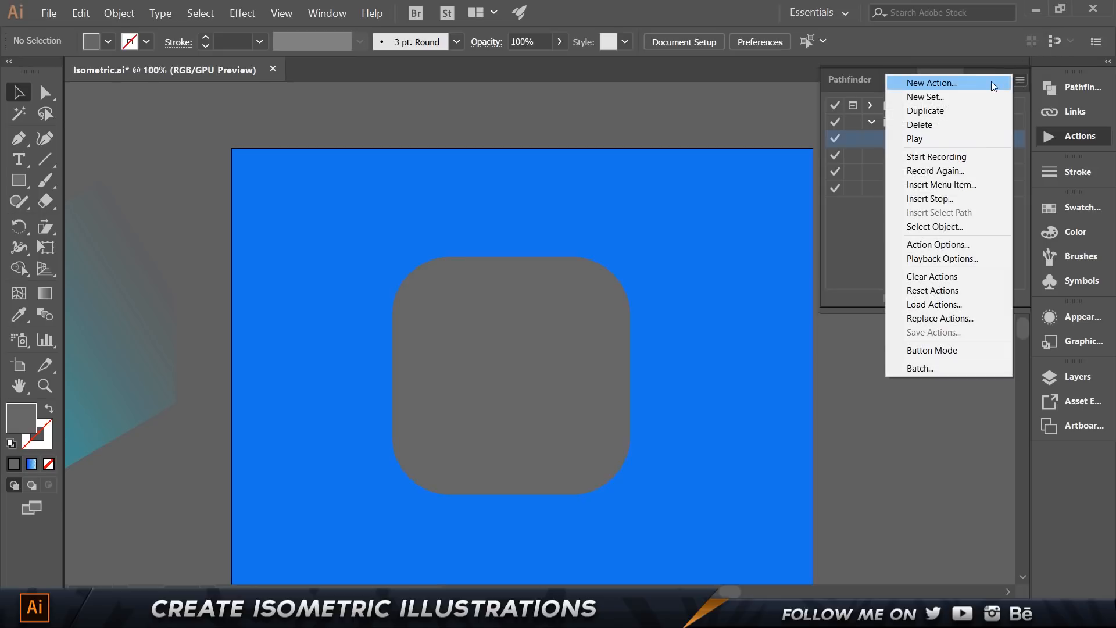
pyautogui.click(992, 82)
pyautogui.write('Tutoira')
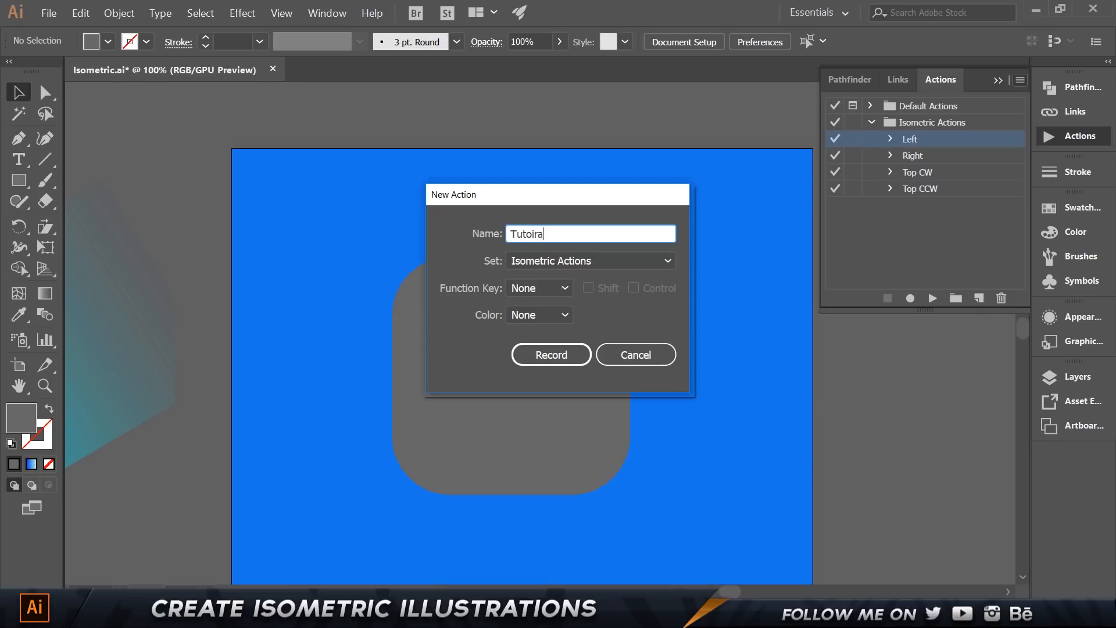
pyautogui.press('BackSpace')
pyautogui.press('BackSpace')
pyautogui.write('rial')
# Step: Keep the new action in the Isometric Actions set with no function key, assign it the color Orange, and start recording
pyautogui.click(576, 263)
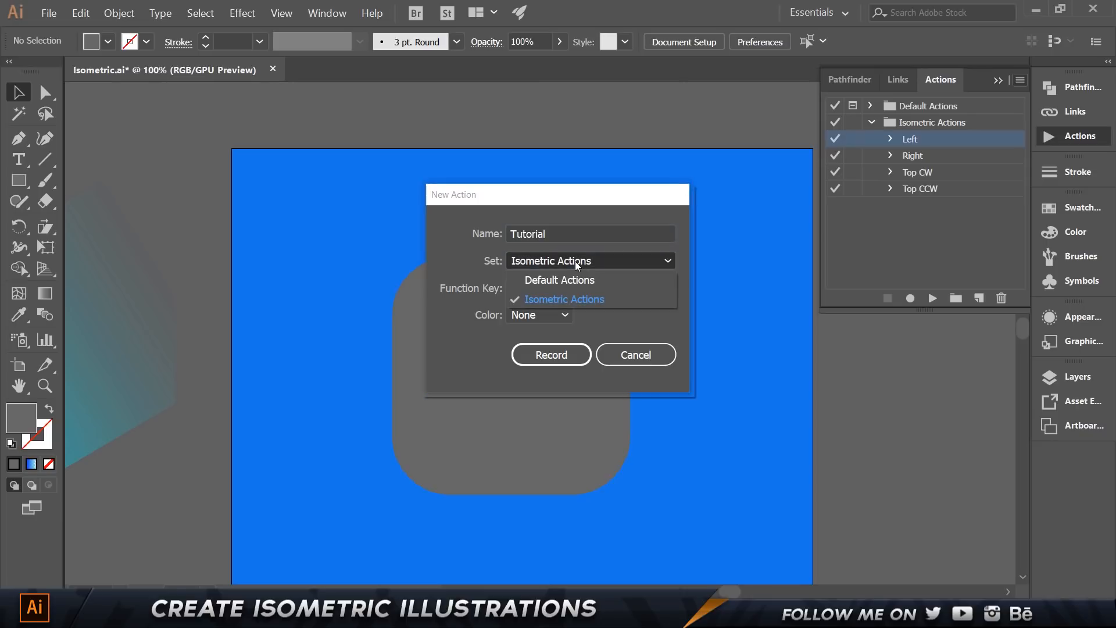
pyautogui.click(568, 260)
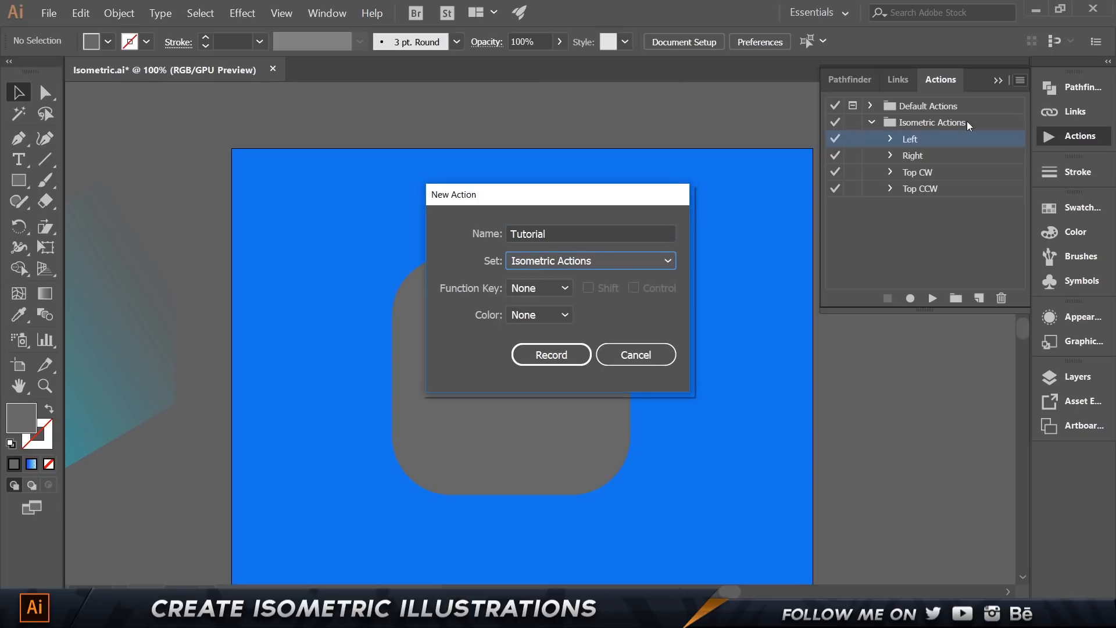
pyautogui.click(538, 289)
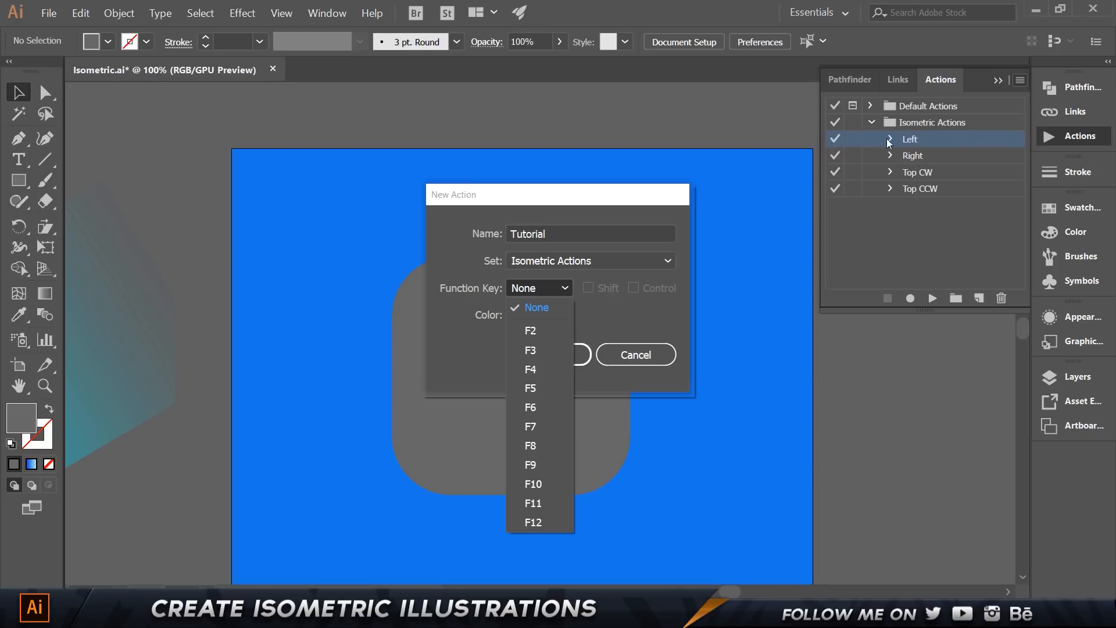
pyautogui.click(660, 302)
pyautogui.click(554, 317)
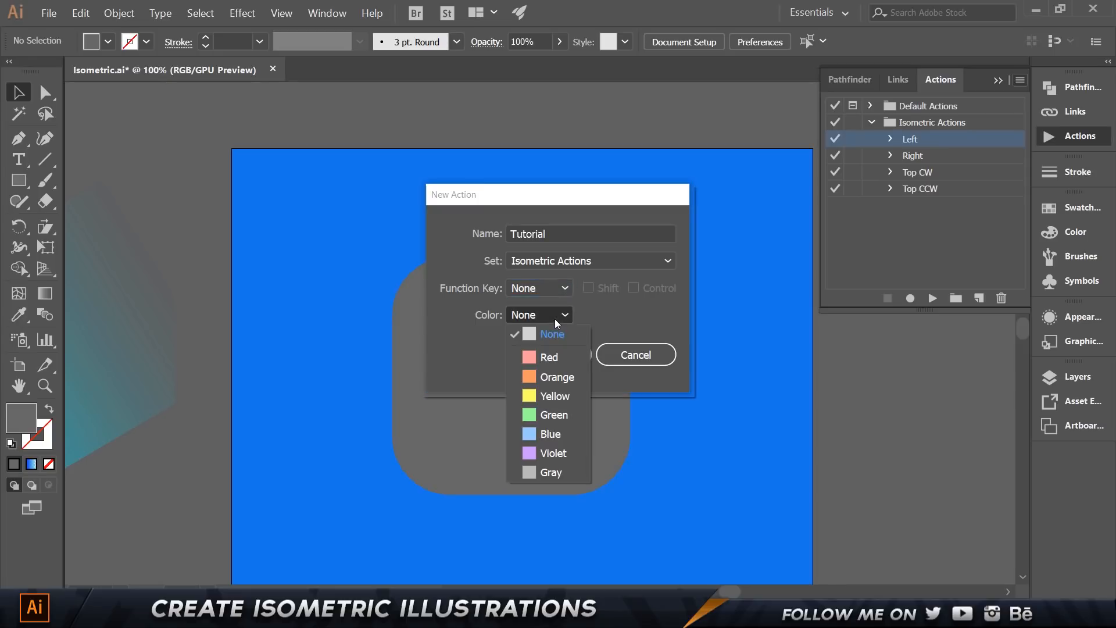
pyautogui.click(558, 376)
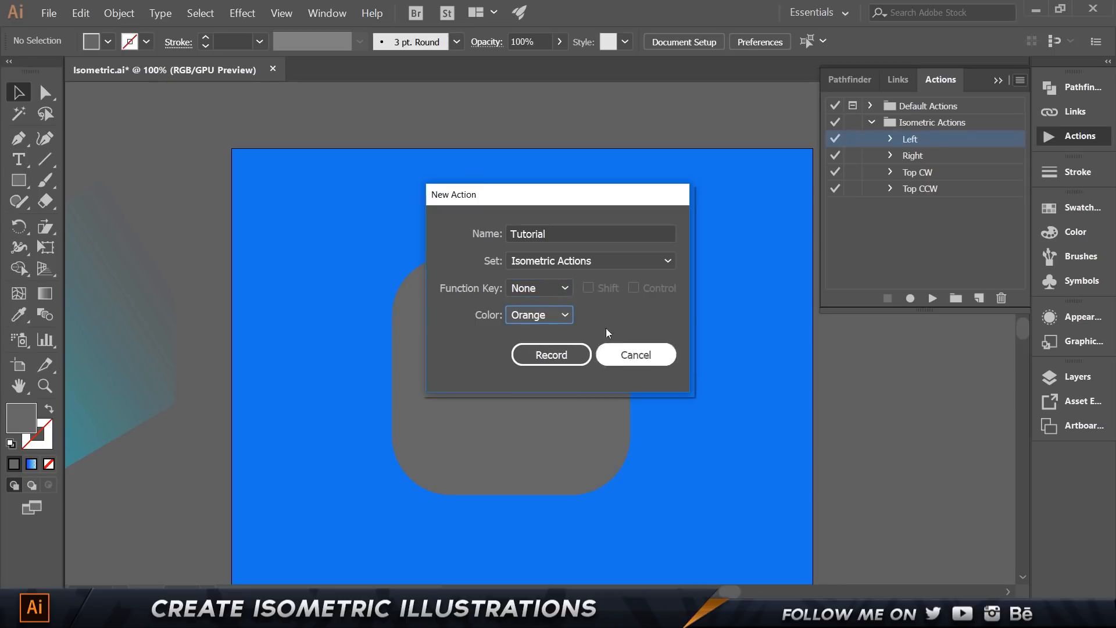
pyautogui.click(579, 354)
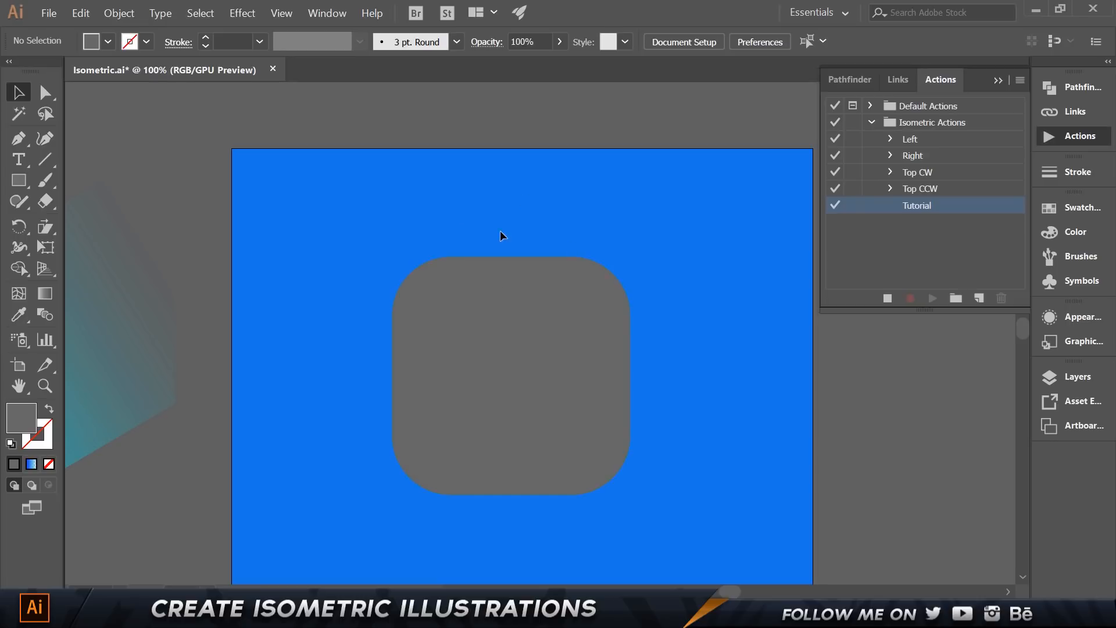
# Step: Set up a non-uniform scale of the gray rounded square with 100% horizontal and 86.602% vertical
pyautogui.click(520, 333)
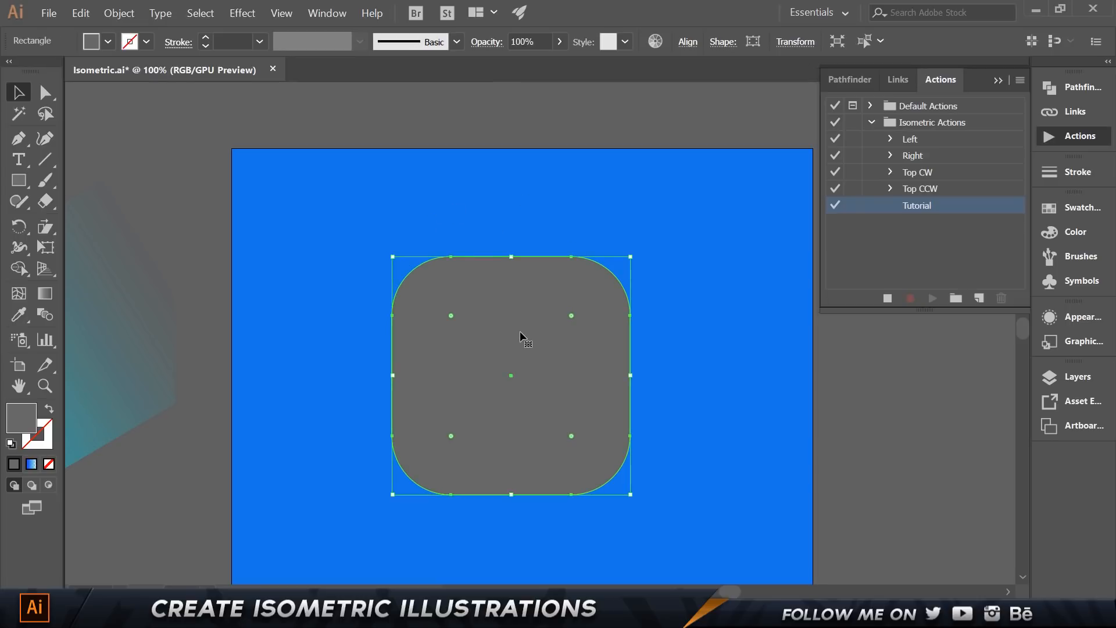
pyautogui.click(42, 226)
pyautogui.click(78, 227)
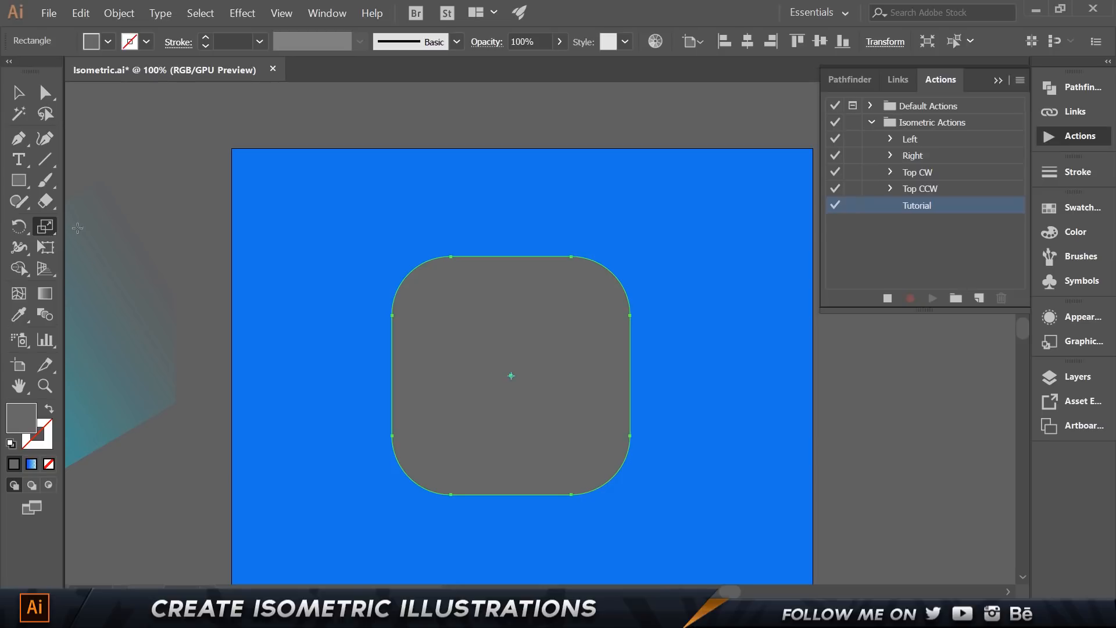
pyautogui.doubleClick(46, 227)
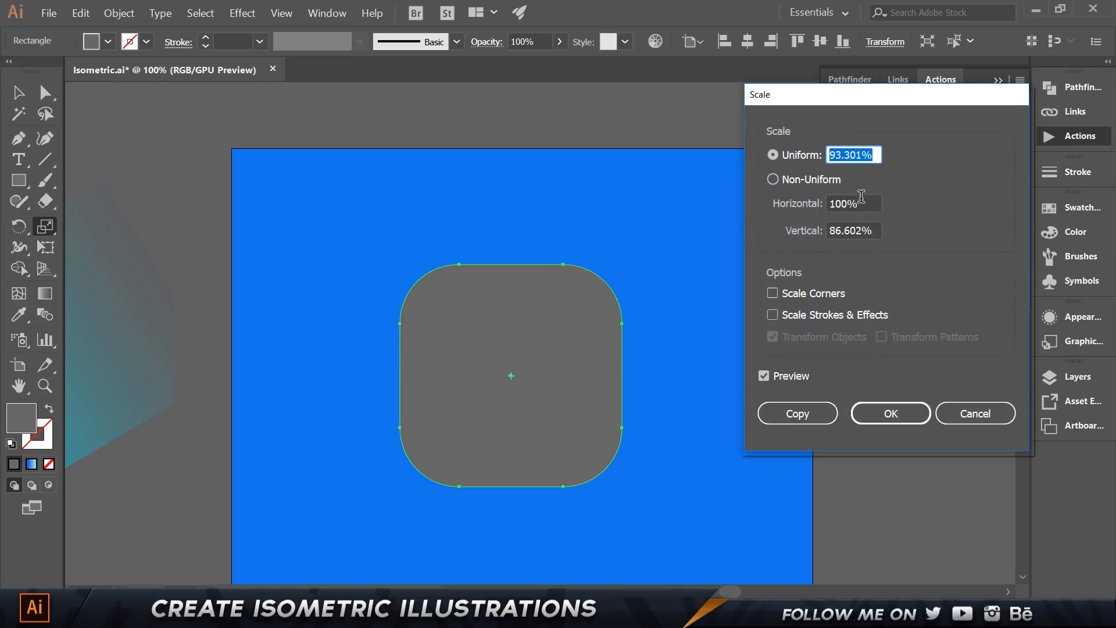
pyautogui.click(783, 183)
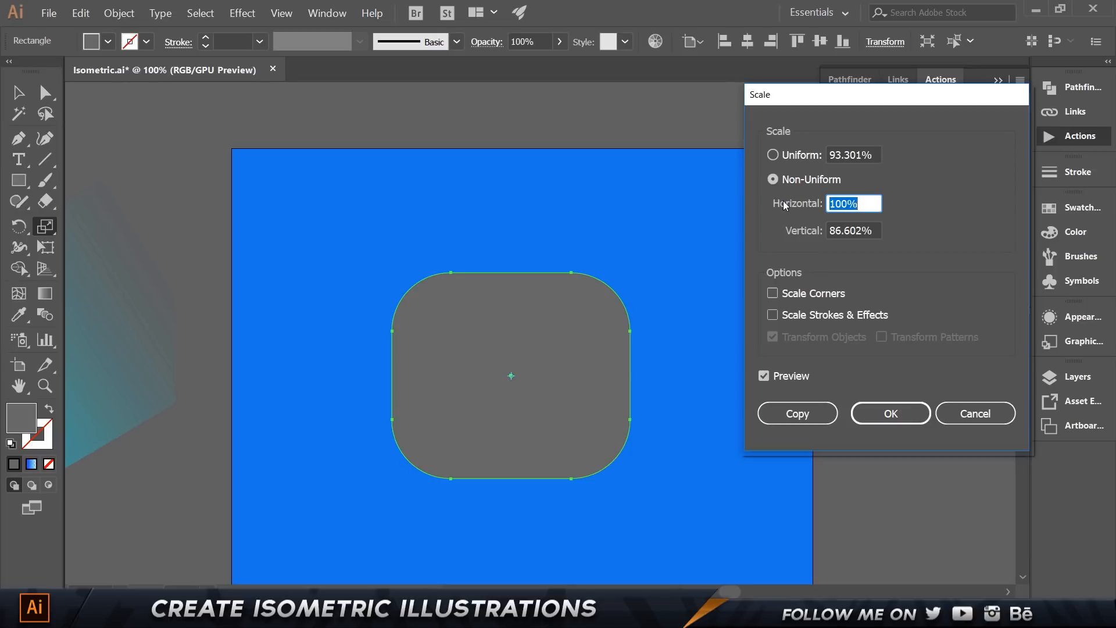
pyautogui.doubleClick(860, 231)
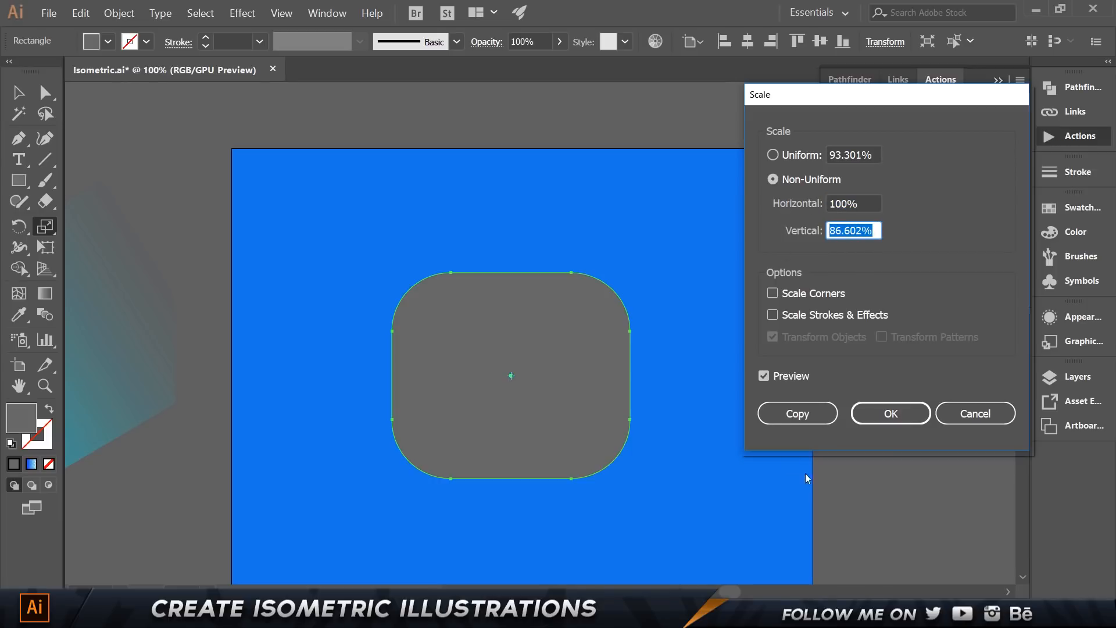
# Step: Enable Scale Corners with the preview on and apply the scale to the rounded square
pyautogui.click(765, 377)
pyautogui.click(790, 377)
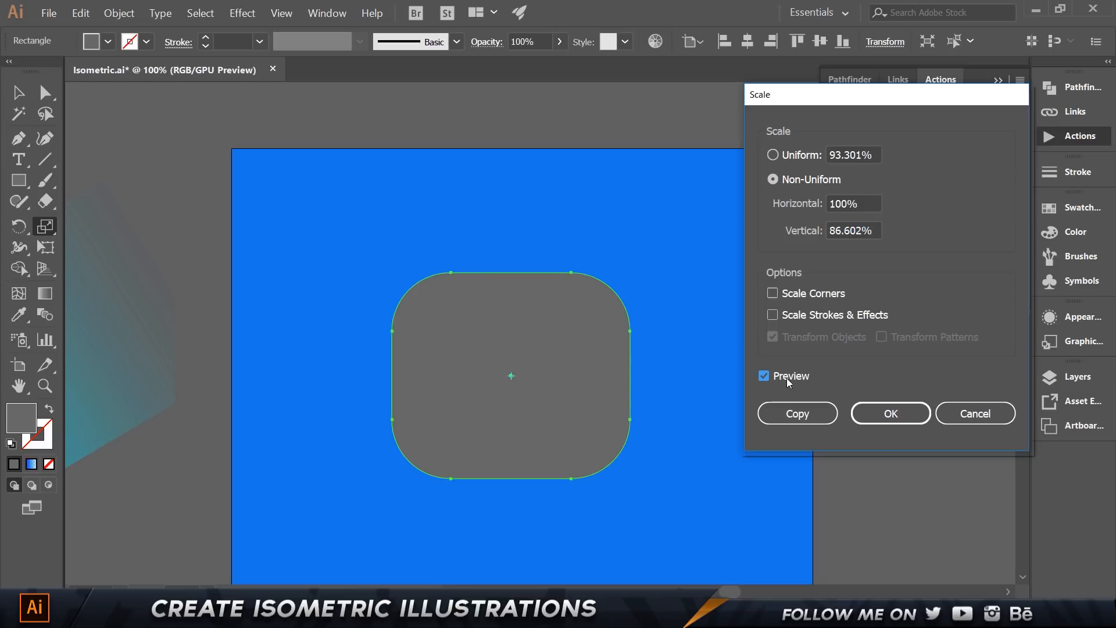
pyautogui.click(805, 289)
pyautogui.click(804, 290)
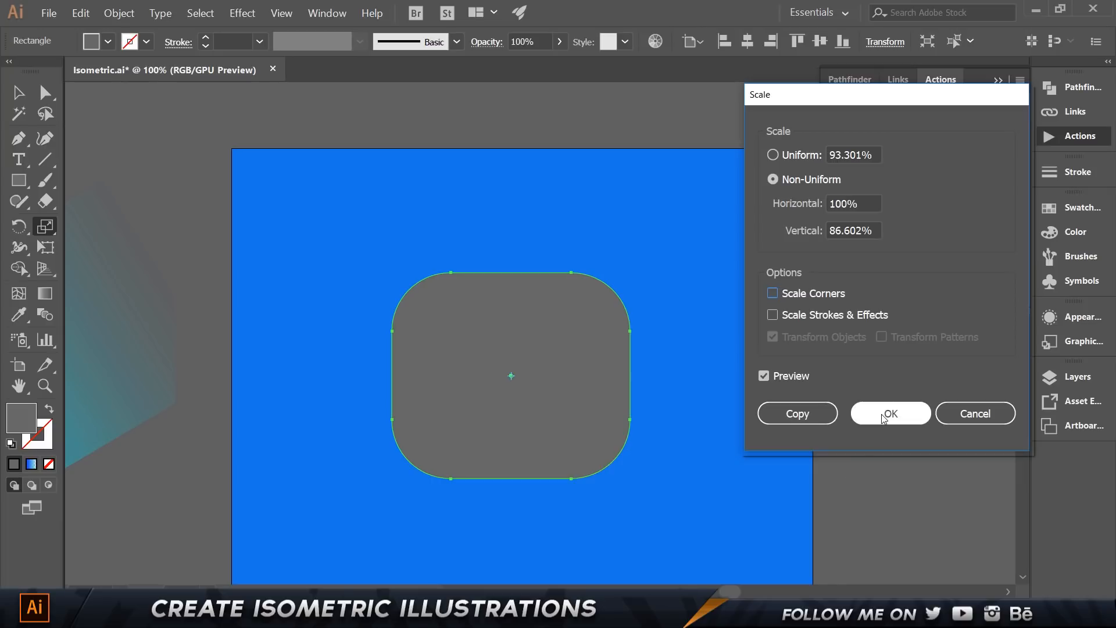
pyautogui.click(777, 293)
pyautogui.click(777, 293)
pyautogui.click(777, 293)
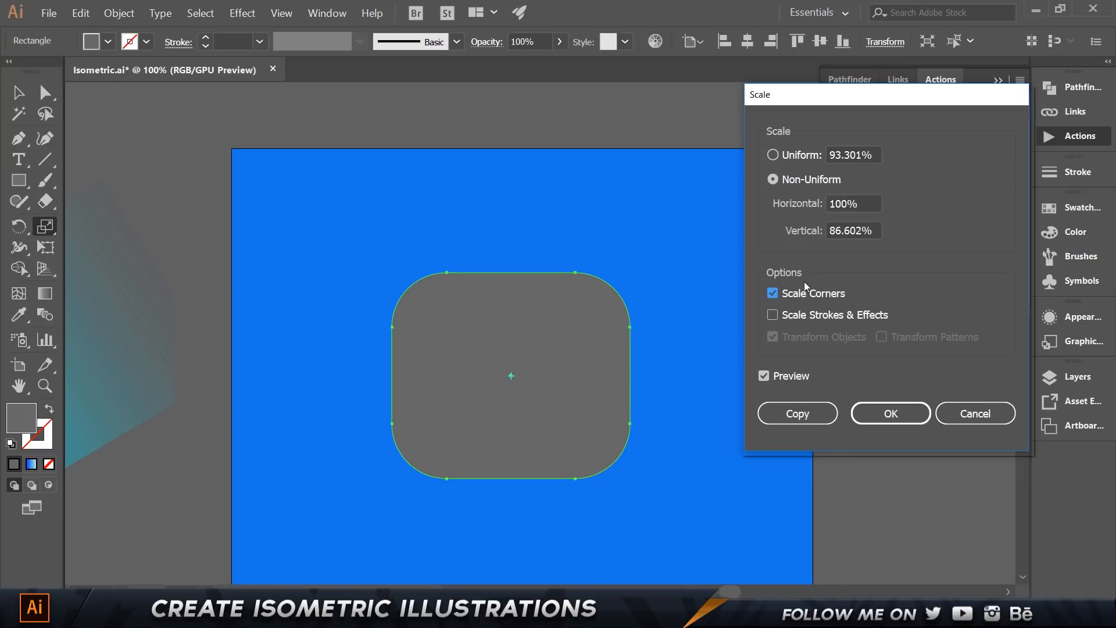
pyautogui.click(822, 309)
pyautogui.click(773, 314)
pyautogui.click(908, 416)
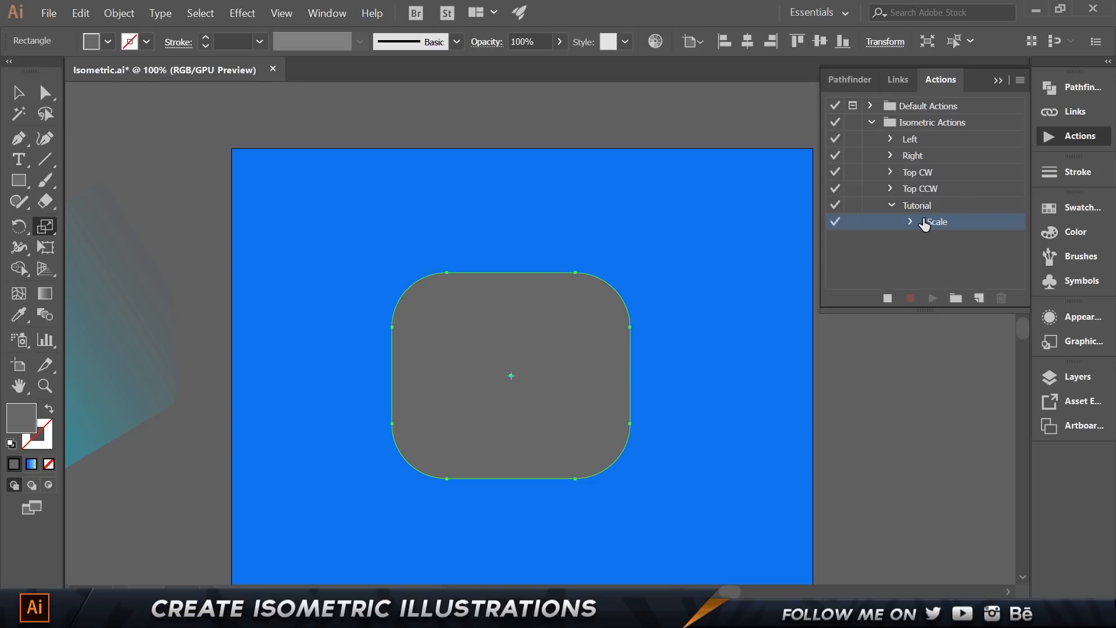
# Step: Shear the scaled shape by -30° along the horizontal axis
pyautogui.click(39, 231)
pyautogui.click(85, 248)
pyautogui.doubleClick(45, 227)
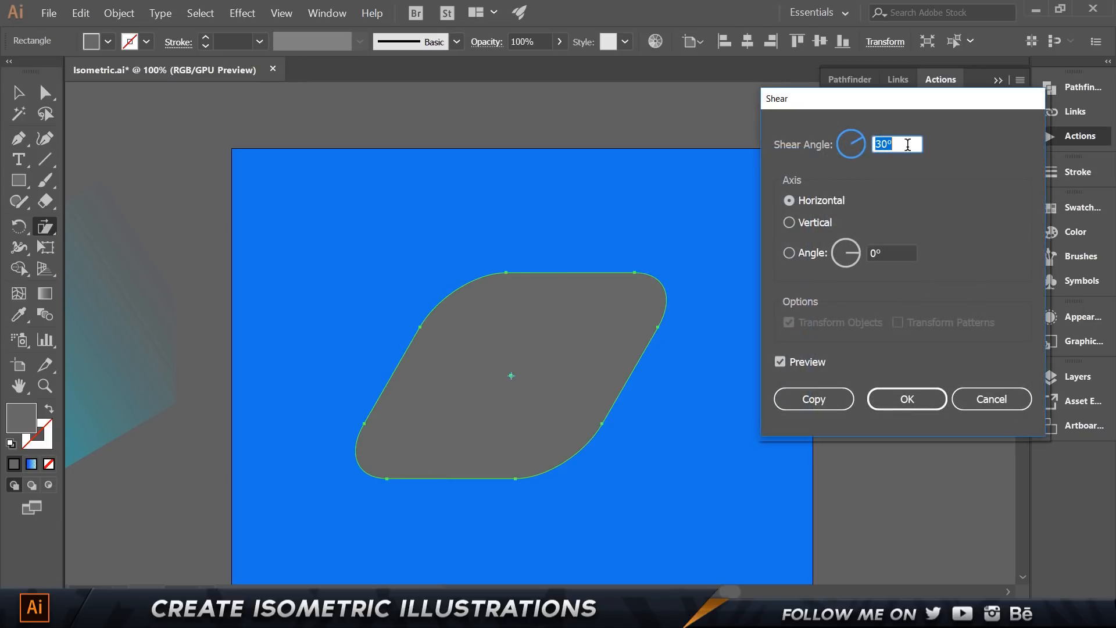
pyautogui.write('-30')
pyautogui.click(861, 198)
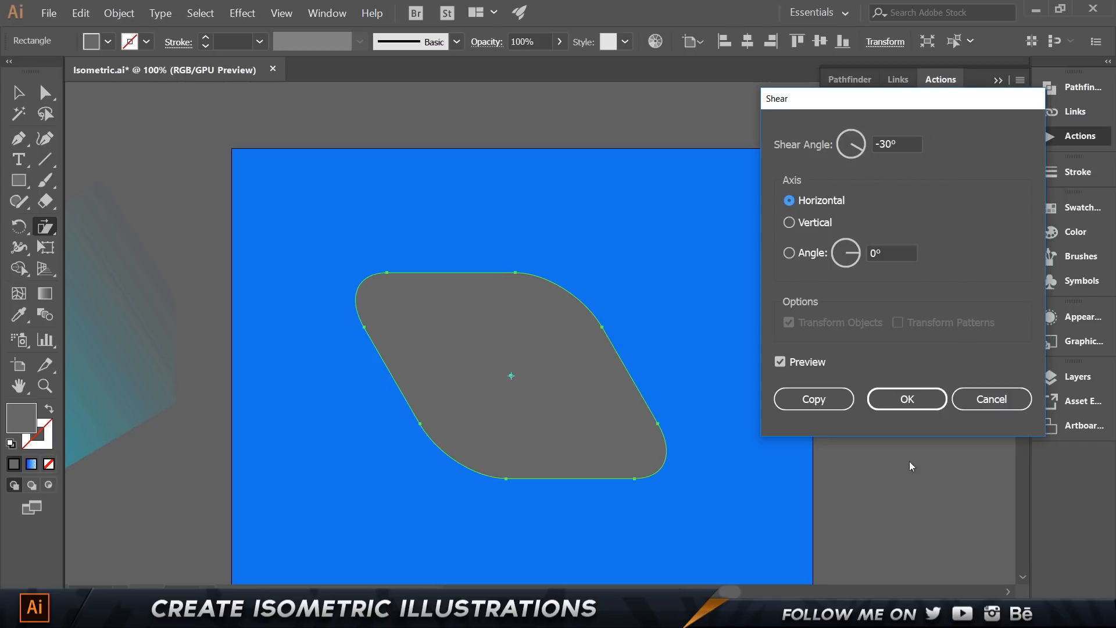
pyautogui.click(908, 399)
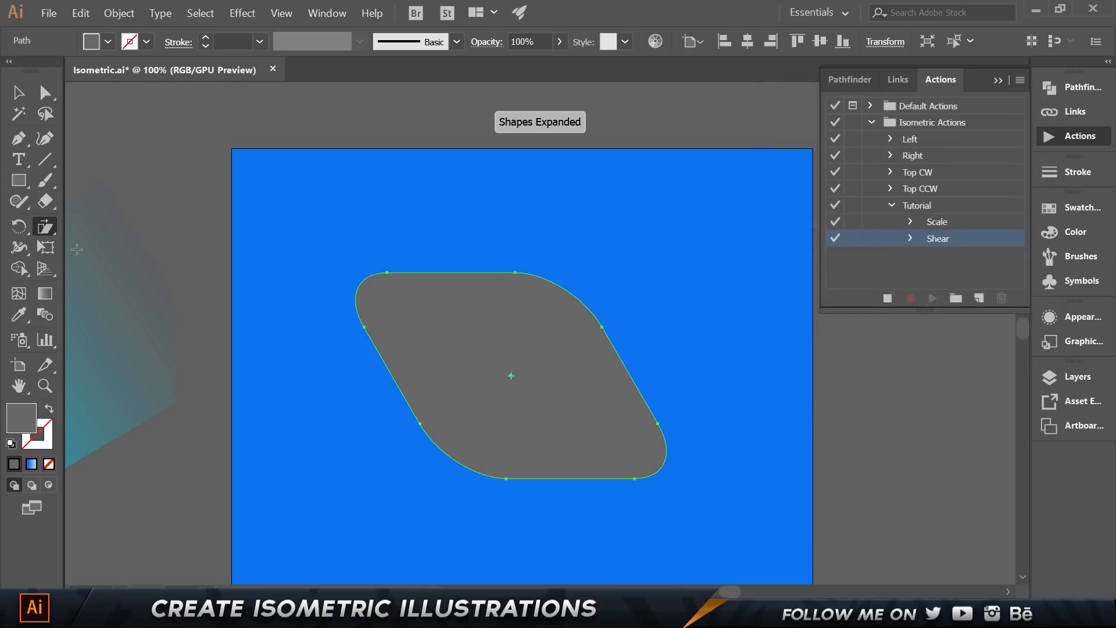
# Step: Rotate the sheared shape by -30°, stop recording and collapse the Tutorial action
pyautogui.click(19, 226)
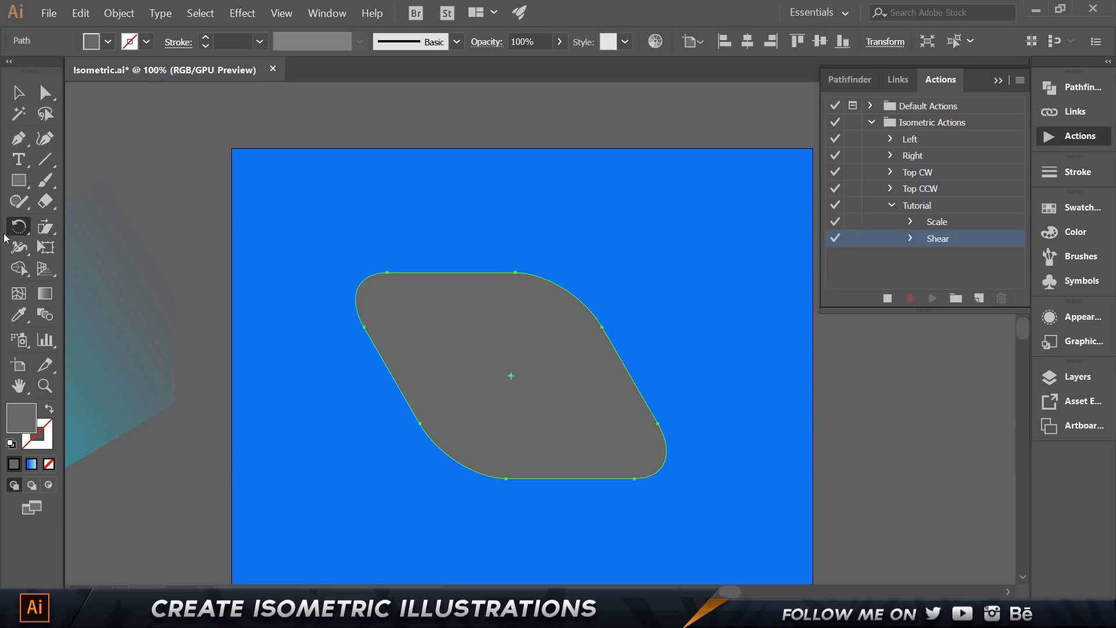
pyautogui.doubleClick(18, 226)
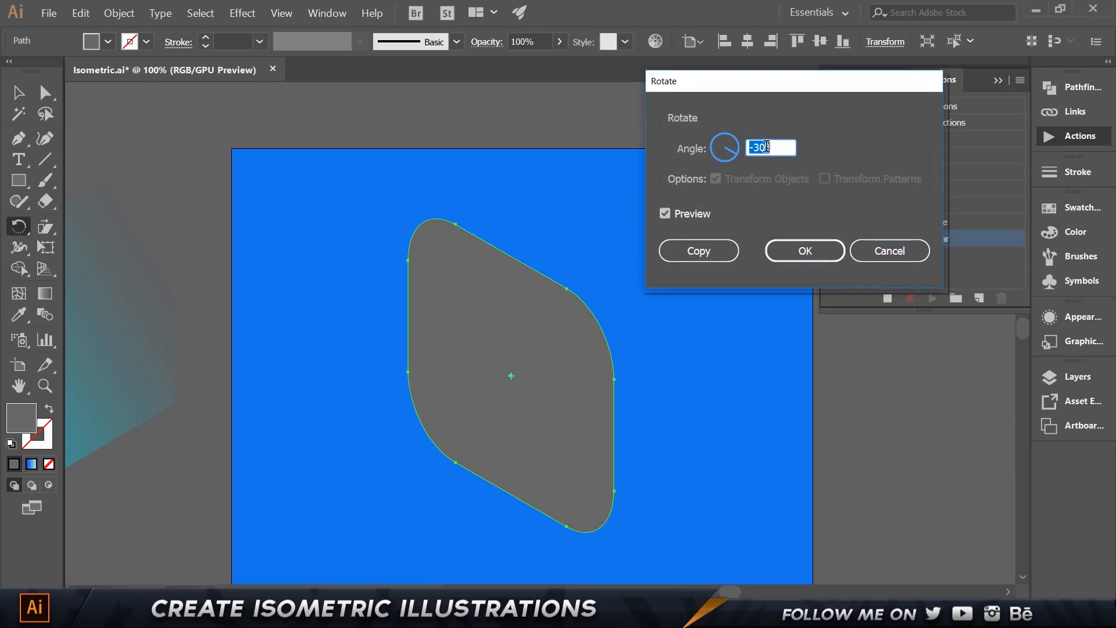
pyautogui.click(805, 251)
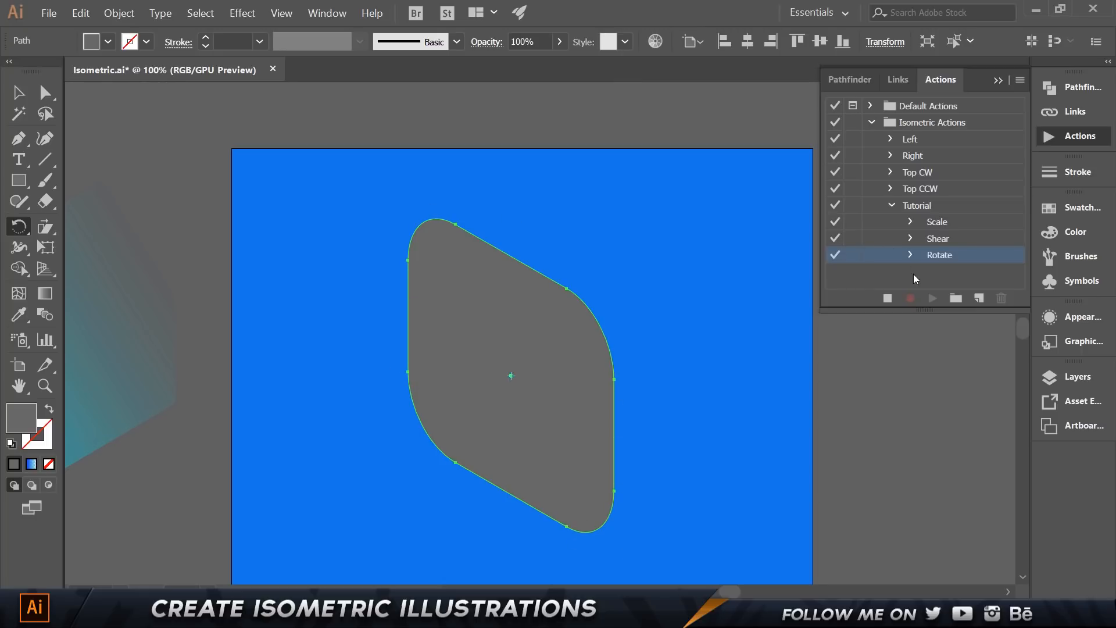
pyautogui.click(883, 300)
pyautogui.click(892, 205)
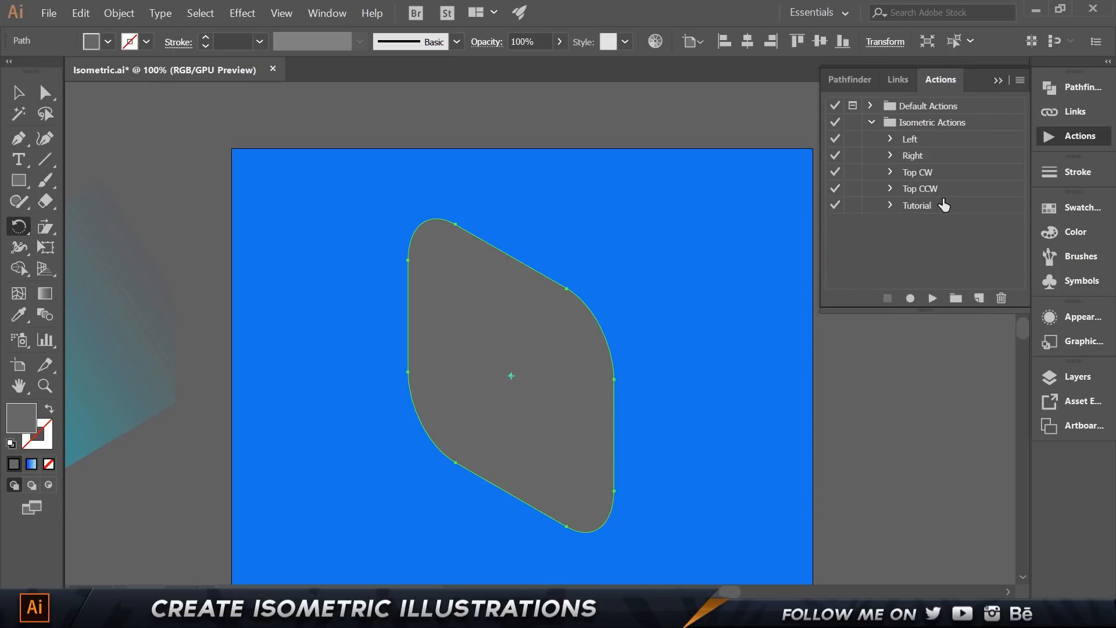
# Step: Switch the actions list to Button Mode and bring the Tutorial action into view
pyautogui.click(1020, 80)
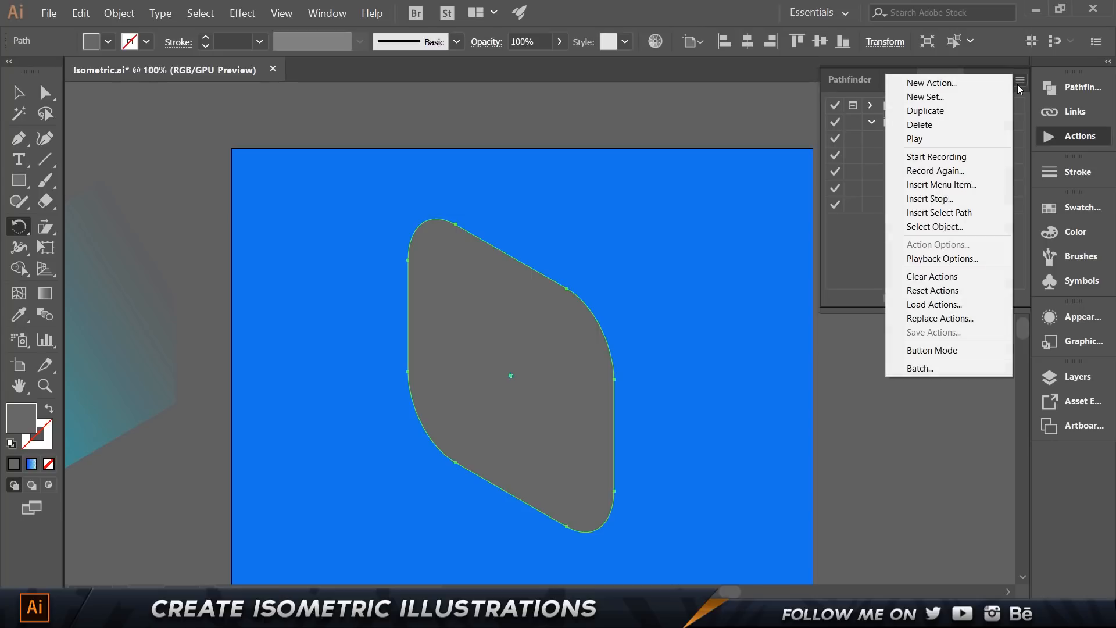
pyautogui.click(933, 348)
pyautogui.scroll(-1, 941, 209)
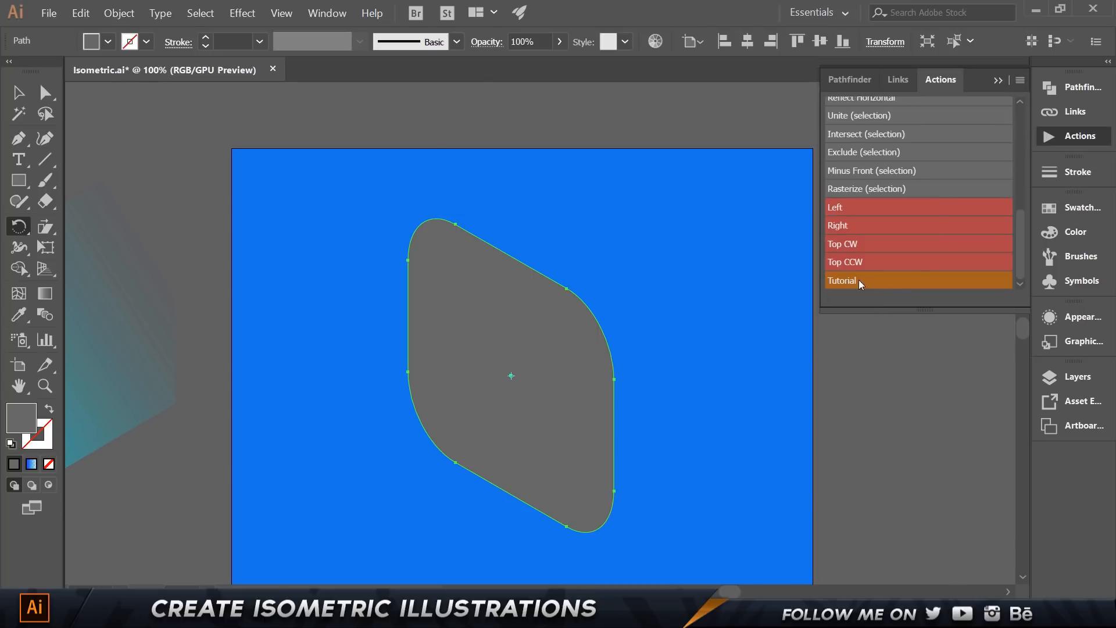
# Step: Draw a test circle in the upper-right area of the blue artboard and apply the Tutorial action to it
pyautogui.click(26, 183)
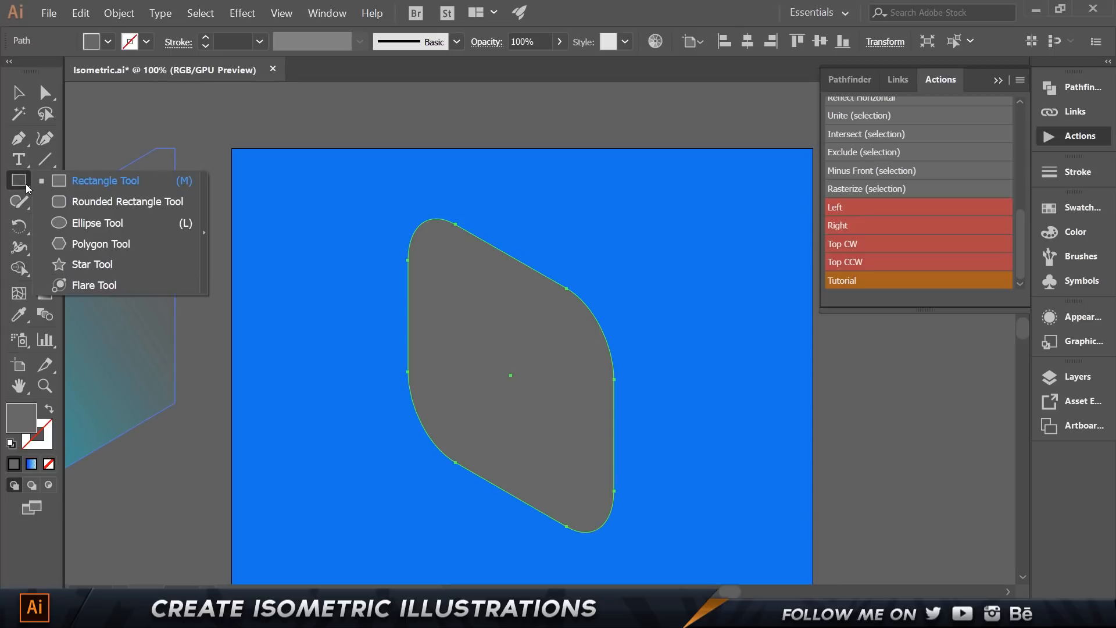
pyautogui.click(97, 222)
pyautogui.moveTo(627, 197); pyautogui.dragTo(792, 310)
pyautogui.press('v')
pyautogui.click(791, 311)
pyautogui.click(738, 249)
pyautogui.click(849, 281)
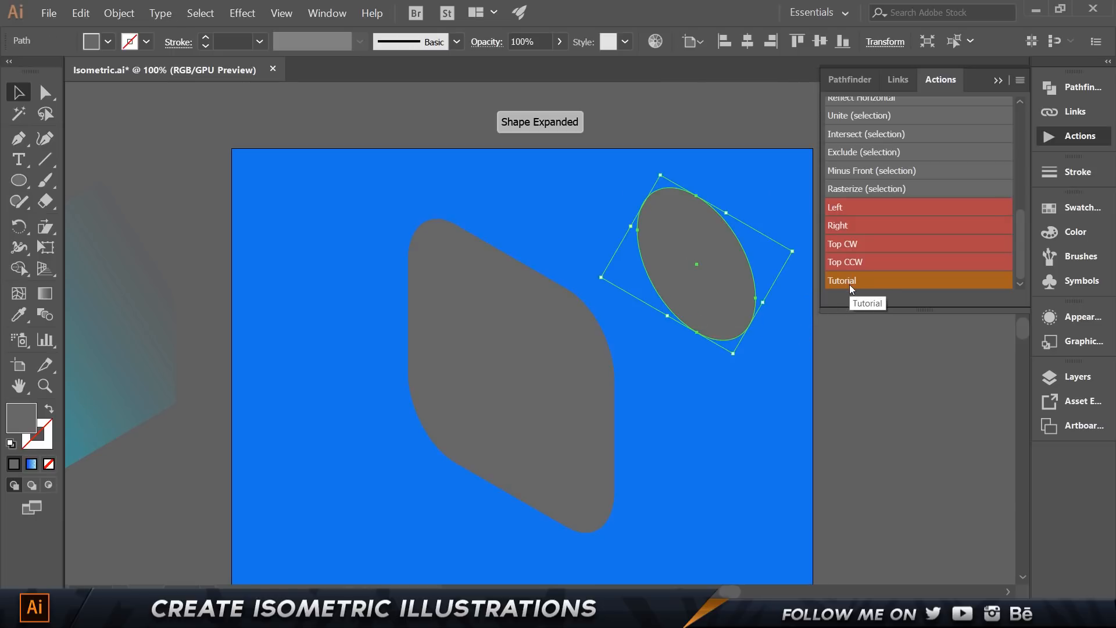
# Step: Reselect the transformed circle and undo the Tutorial action applied to it
pyautogui.click(809, 362)
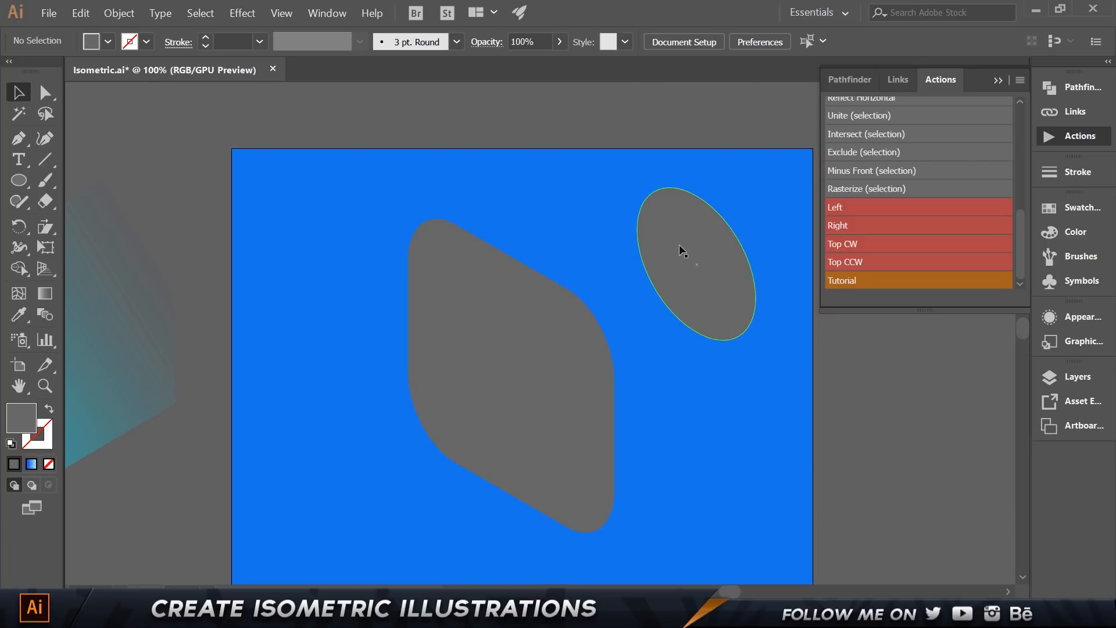
pyautogui.click(703, 257)
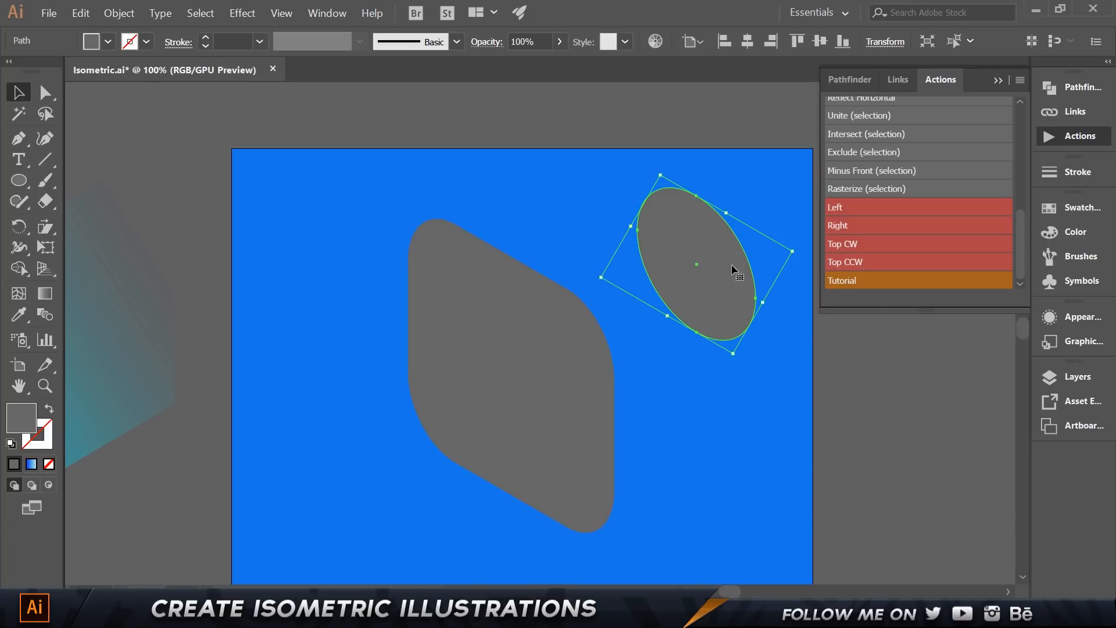
pyautogui.hotkey('ctrl', 'shift', 'b')
pyautogui.hotkey('ctrl', 'z')
pyautogui.hotkey('ctrl', 'z')
pyautogui.hotkey('ctrl', 'z')
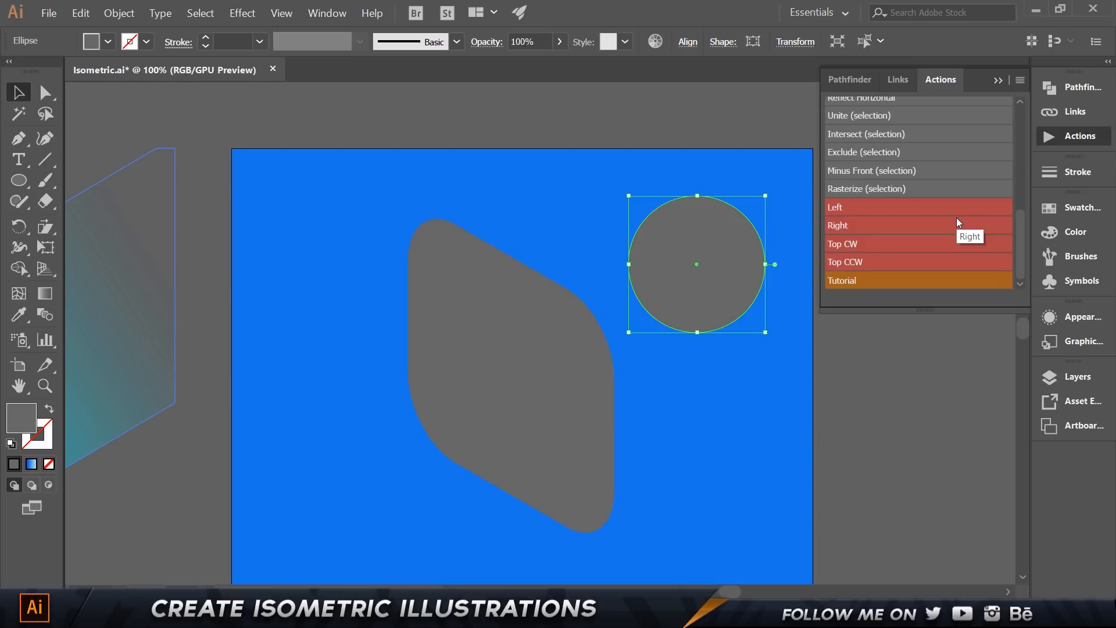
# Step: Delete the test circle from the artboard, keeping the isometric rounded shape
pyautogui.click(1020, 81)
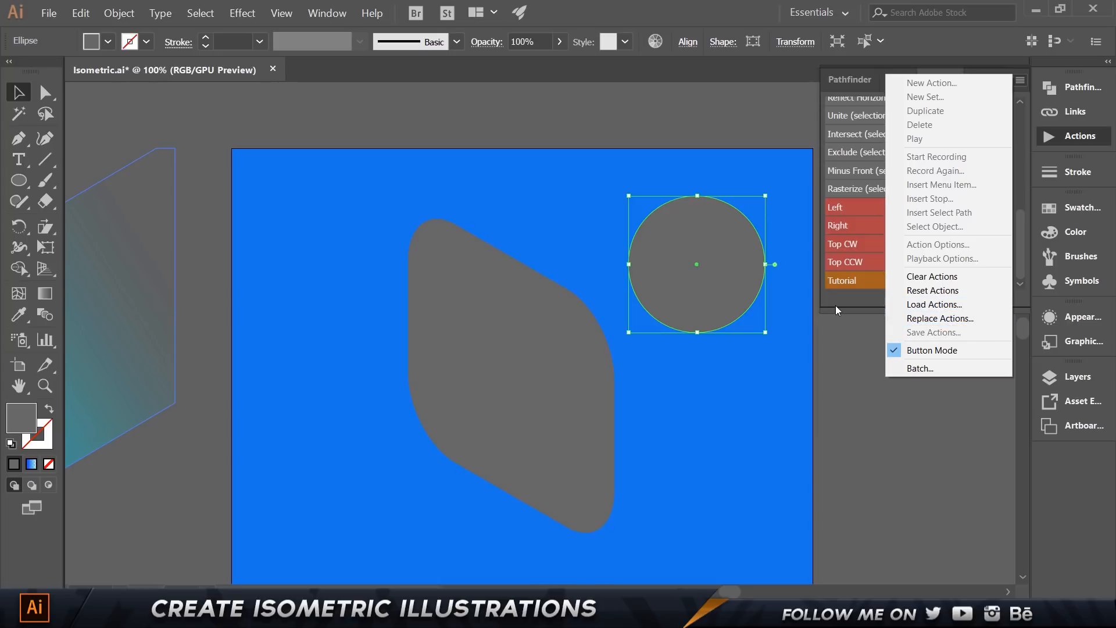
pyautogui.click(814, 313)
pyautogui.click(739, 246)
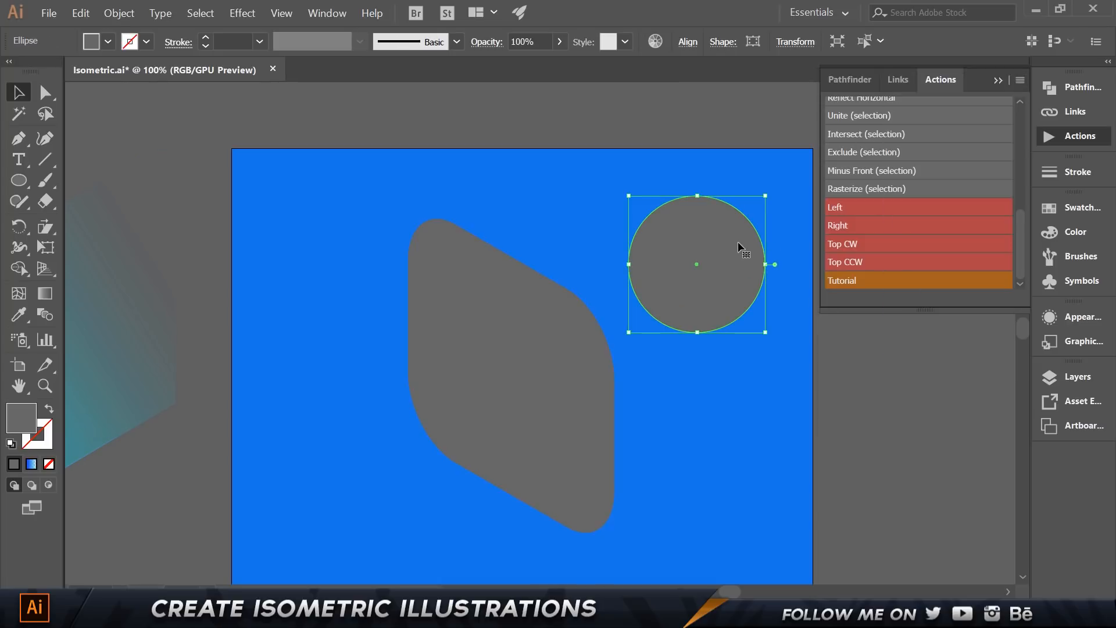
pyautogui.click(549, 388)
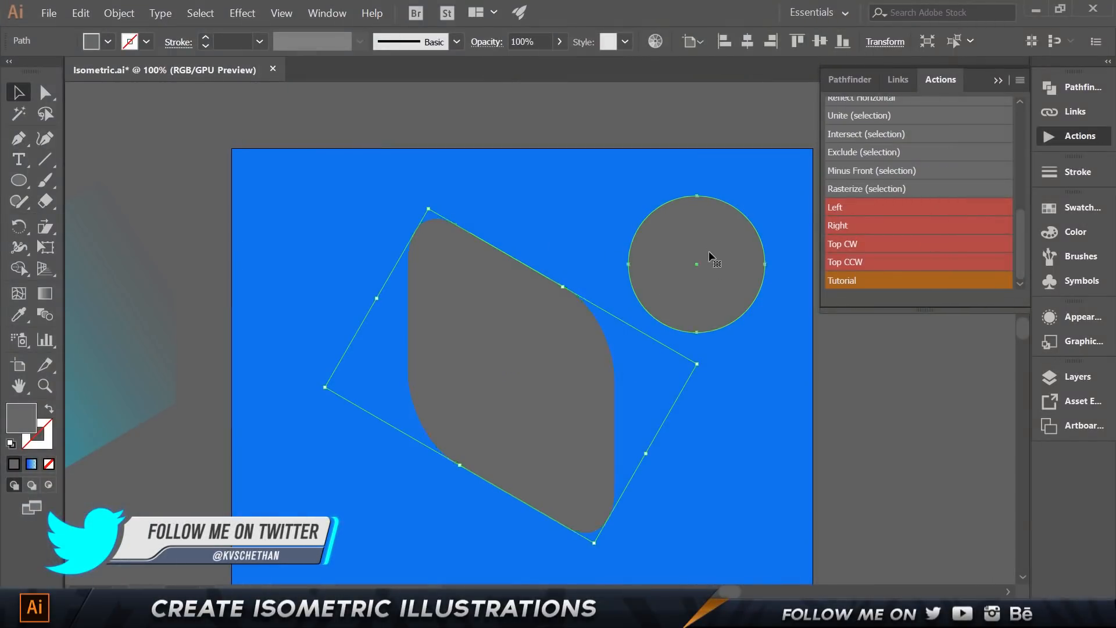
pyautogui.click(703, 326)
pyautogui.press('Delete')
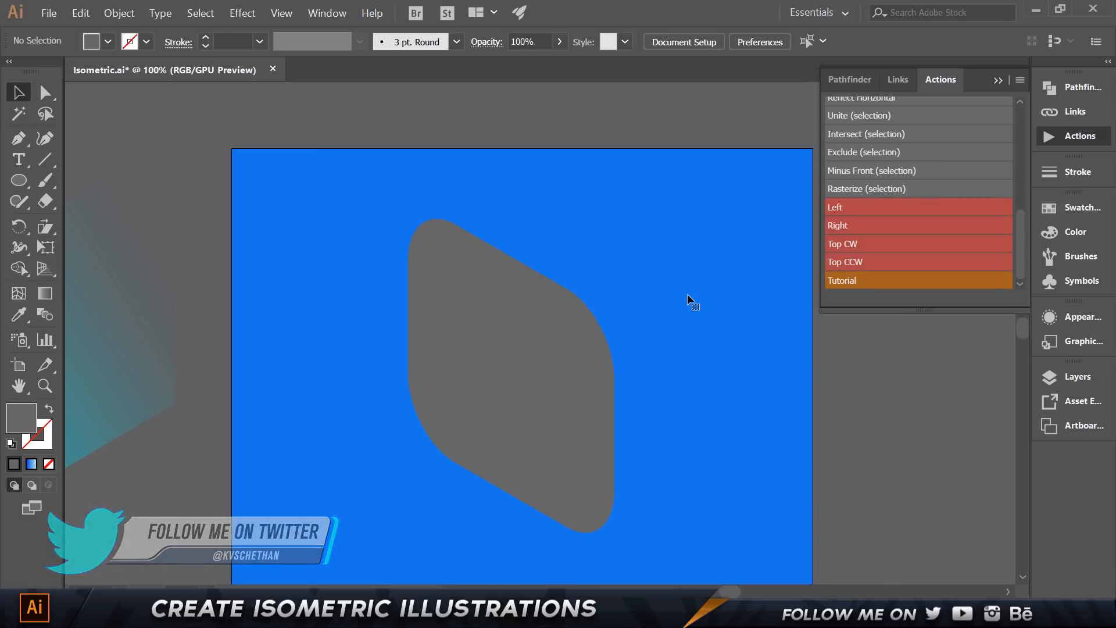
# Step: Switch the actions list out of Button Mode and delete the Tutorial action from the Isometric Actions set
pyautogui.scroll(-1, 686, 282)
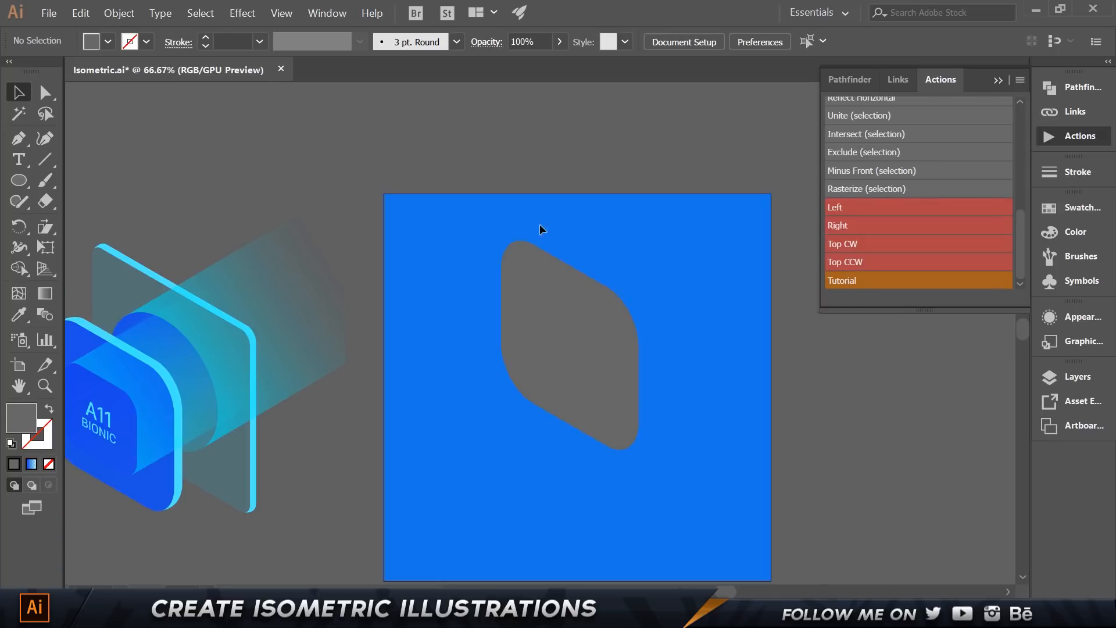
pyautogui.moveTo(533, 216); pyautogui.dragTo(600, 191)
pyautogui.click(844, 281)
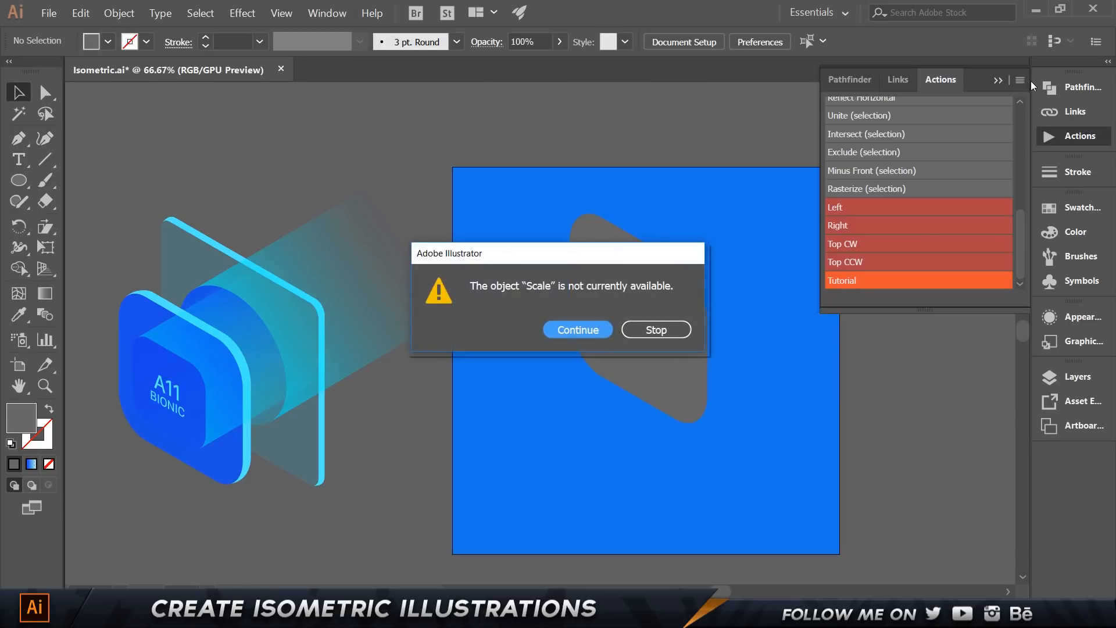
pyautogui.click(668, 329)
pyautogui.click(1020, 79)
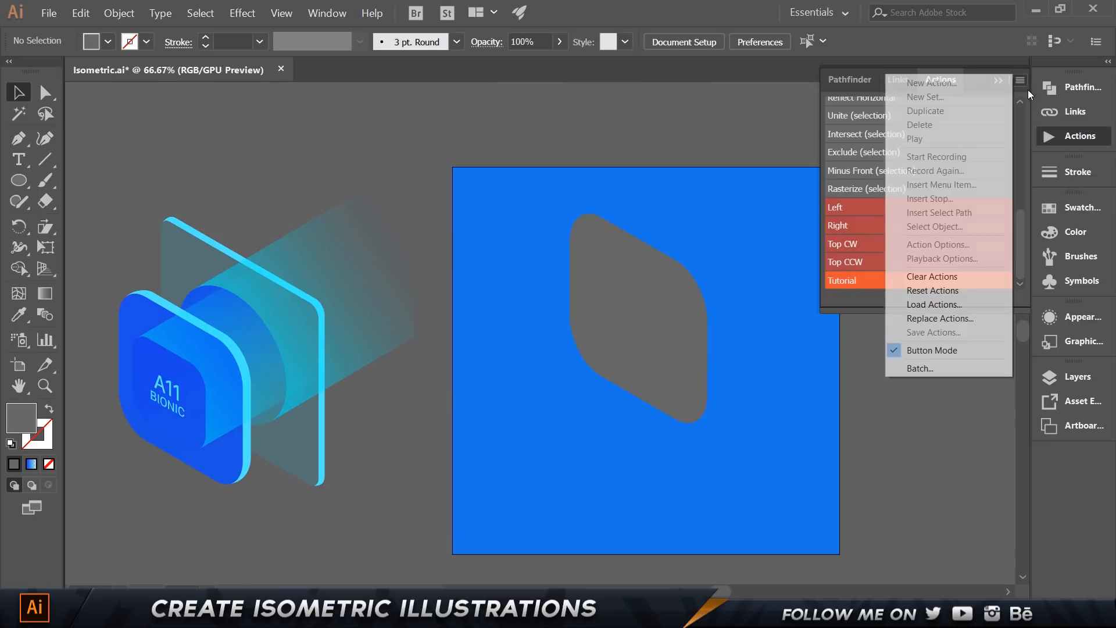
pyautogui.click(931, 350)
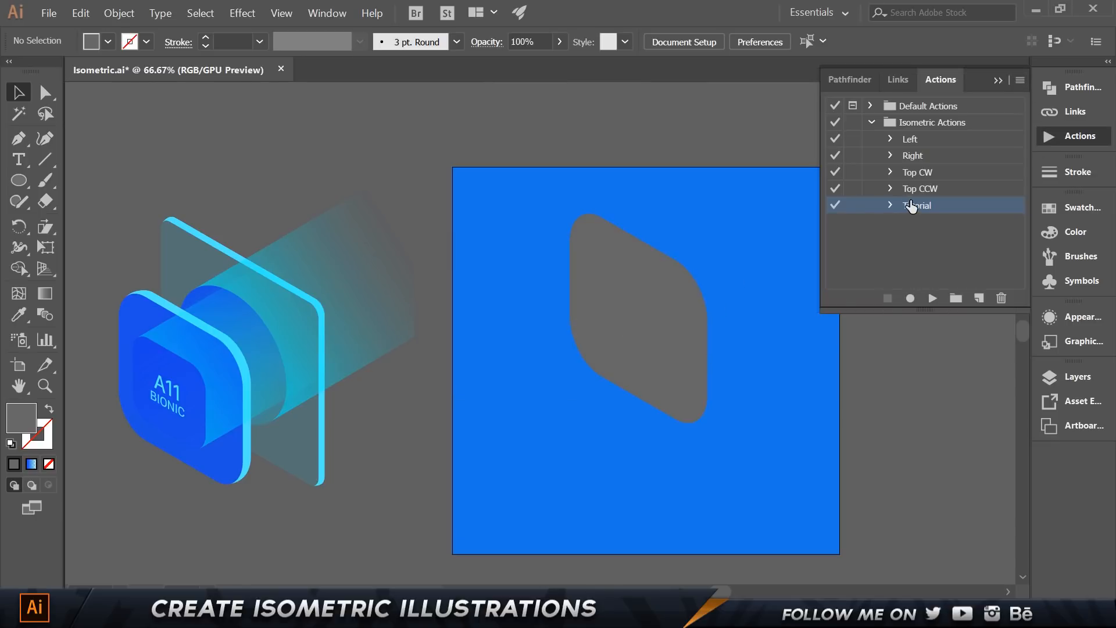
pyautogui.moveTo(982, 301); pyautogui.dragTo(1000, 298)
pyautogui.click(1000, 80)
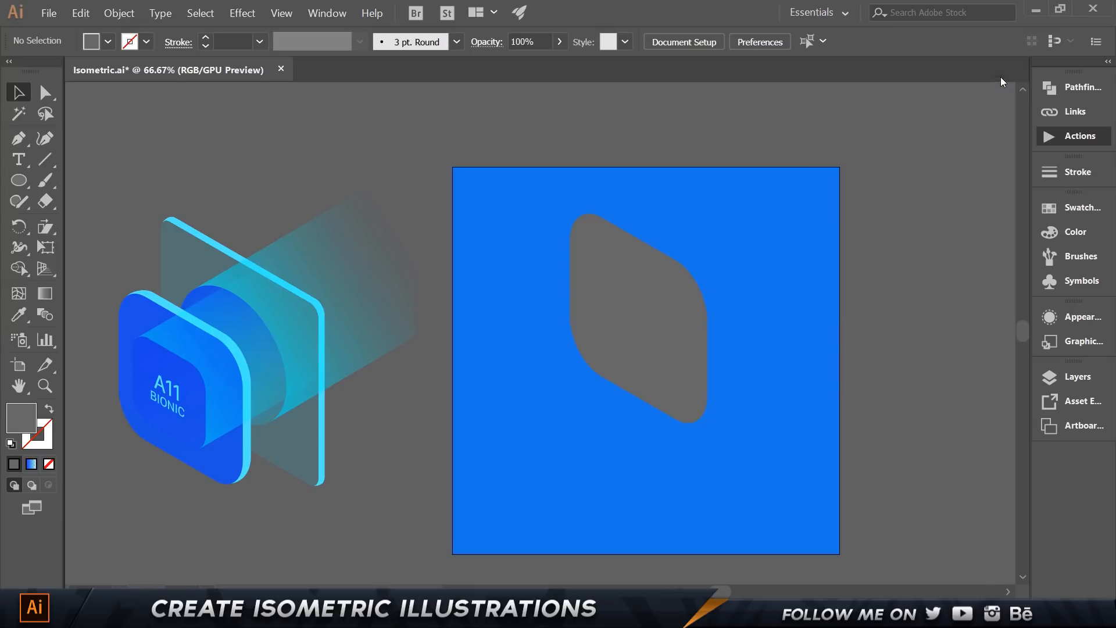
# Step: Copy the blue gradient fill from the reference chip's front face onto the grey isometric rounded shape with the Eyedropper
pyautogui.moveTo(378, 189); pyautogui.dragTo(412, 166)
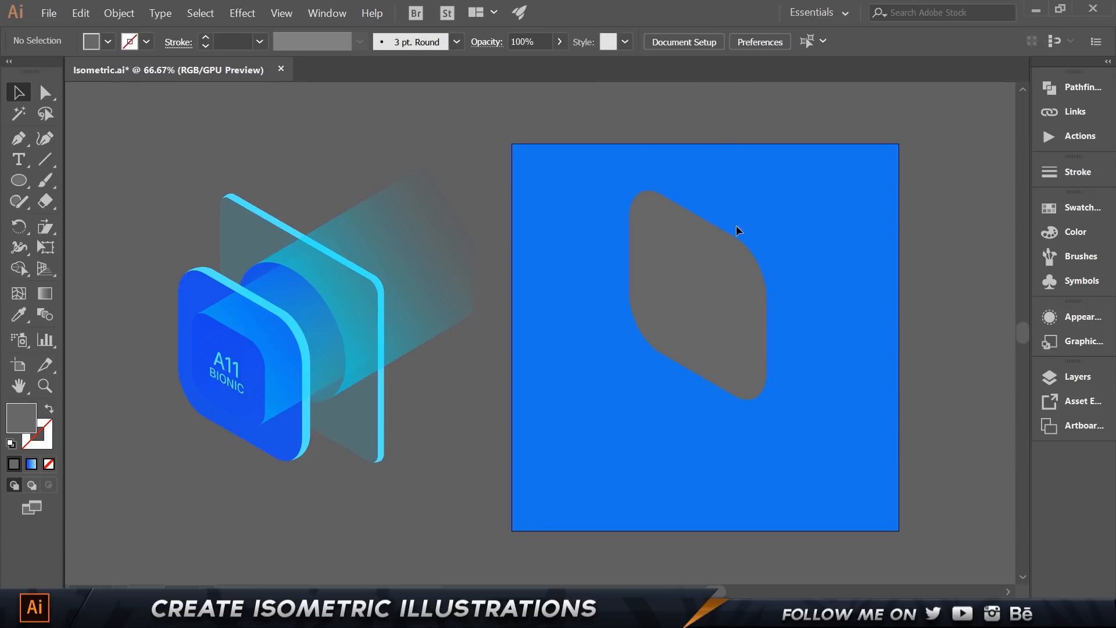
pyautogui.scroll(1, 185, 378)
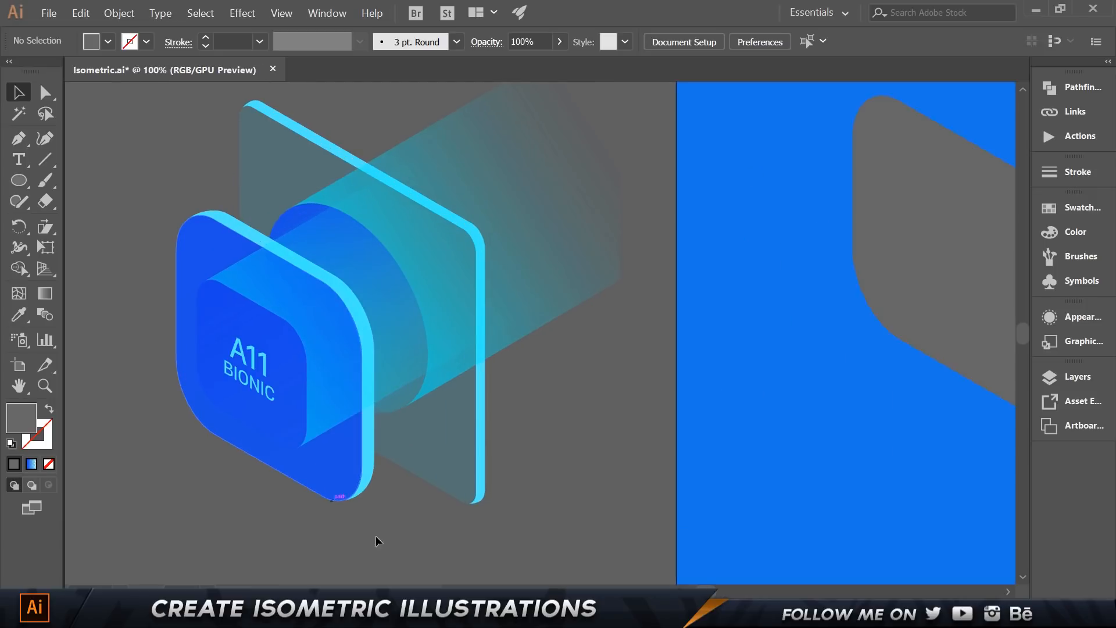
pyautogui.click(210, 247)
pyautogui.hotkey('ctrl', 'z')
pyautogui.hotkey('ctrl', 'shift', 'z')
pyautogui.moveTo(773, 324); pyautogui.dragTo(733, 317)
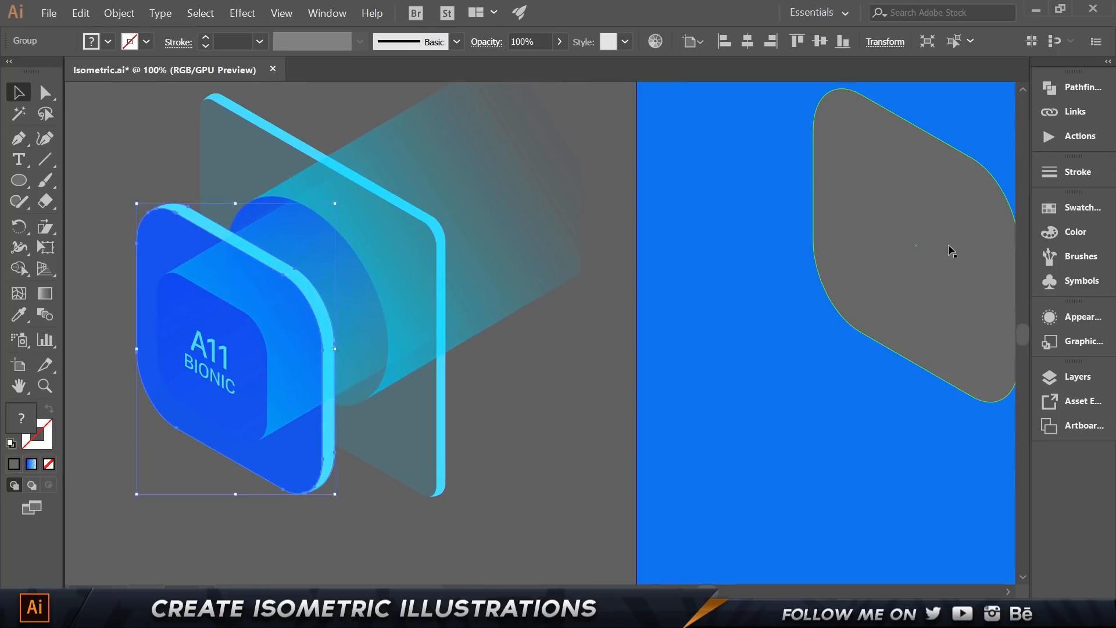
pyautogui.click(928, 261)
pyautogui.press('i')
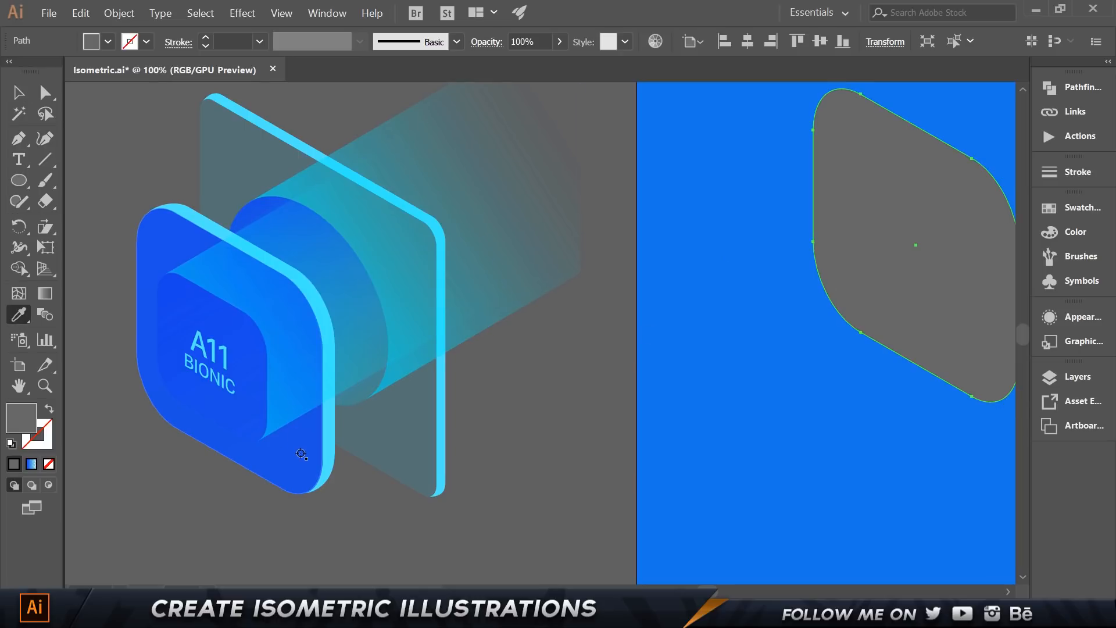
pyautogui.click(283, 453)
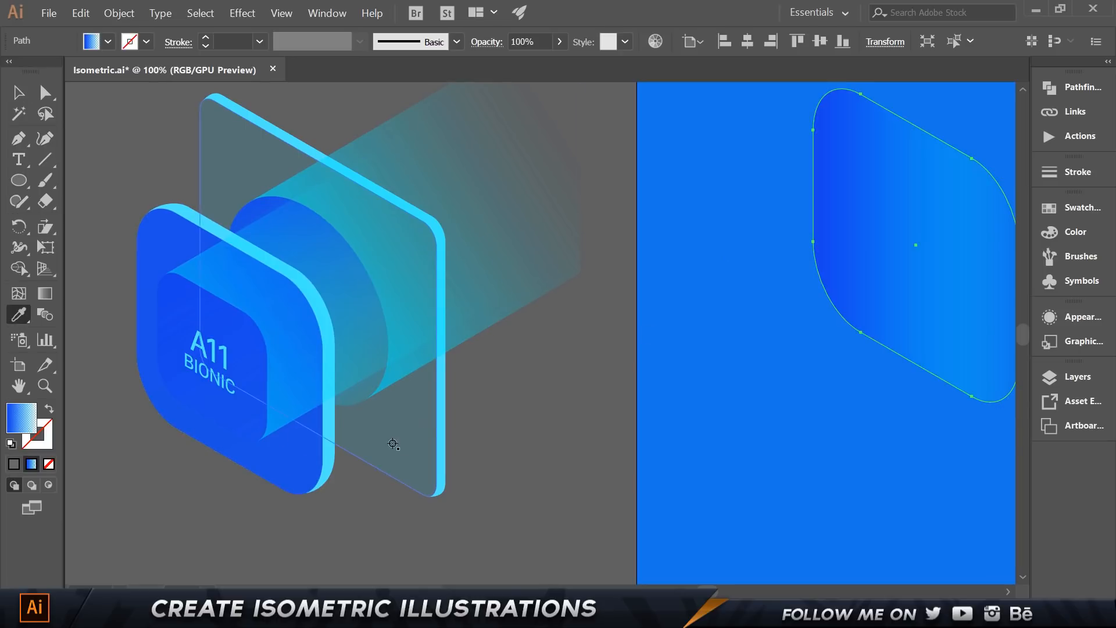
# Step: Examine the isometric shape's linear gradient, including the colour and opacity settings of its end stops
pyautogui.press('v')
pyautogui.click(722, 326)
pyautogui.click(829, 276)
pyautogui.moveTo(748, 212); pyautogui.dragTo(507, 225)
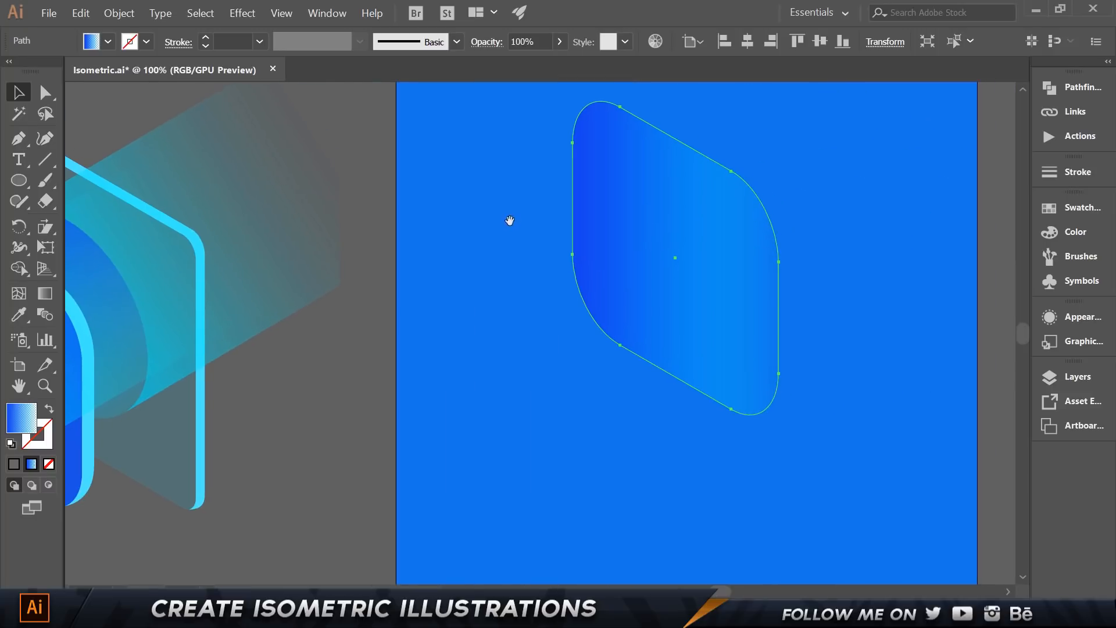
pyautogui.moveTo(331, 209); pyautogui.dragTo(434, 204)
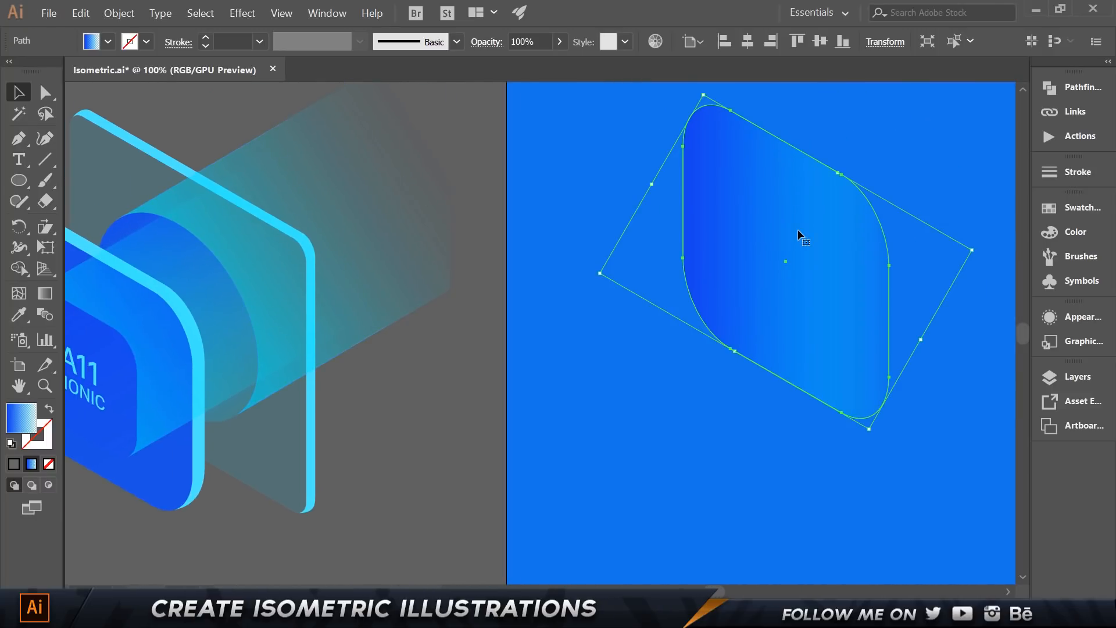
pyautogui.moveTo(932, 212); pyautogui.dragTo(837, 244)
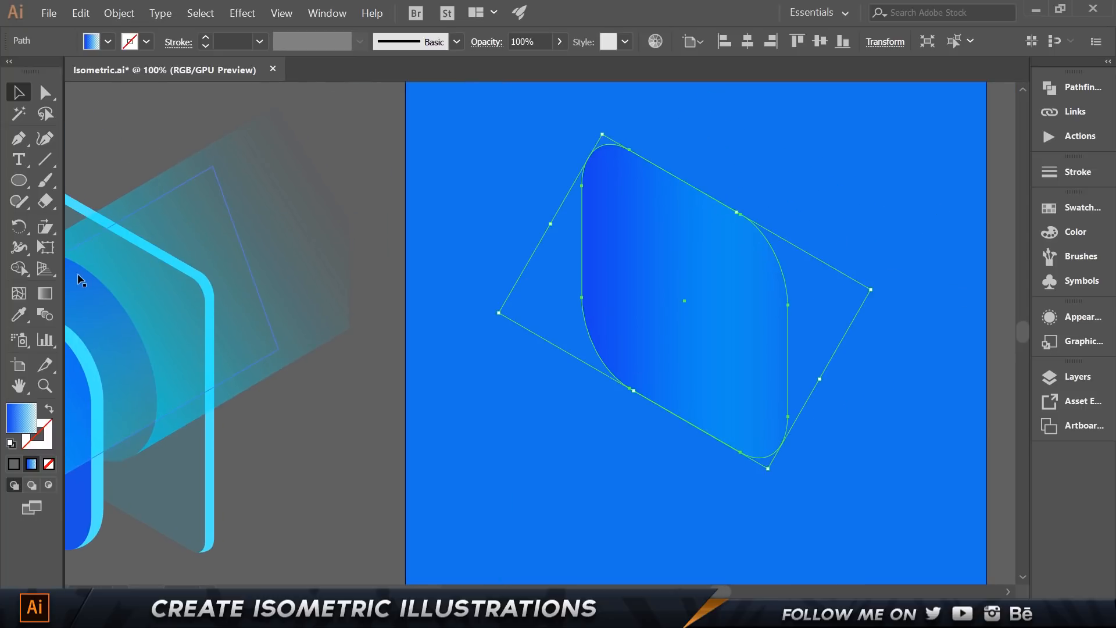
pyautogui.click(45, 293)
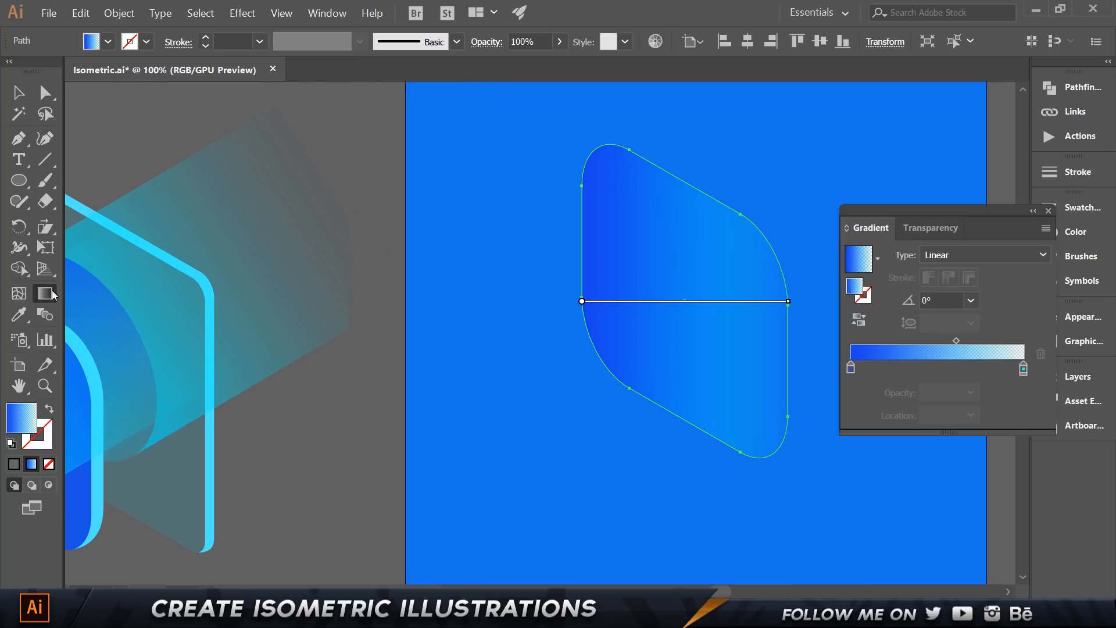
pyautogui.click(851, 368)
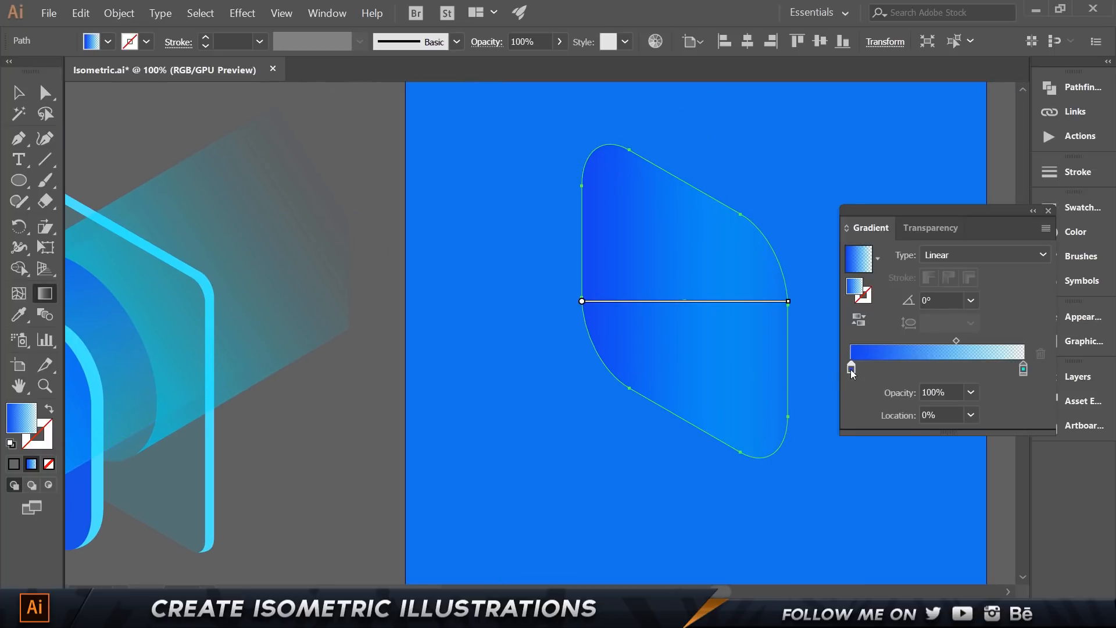
pyautogui.click(853, 288)
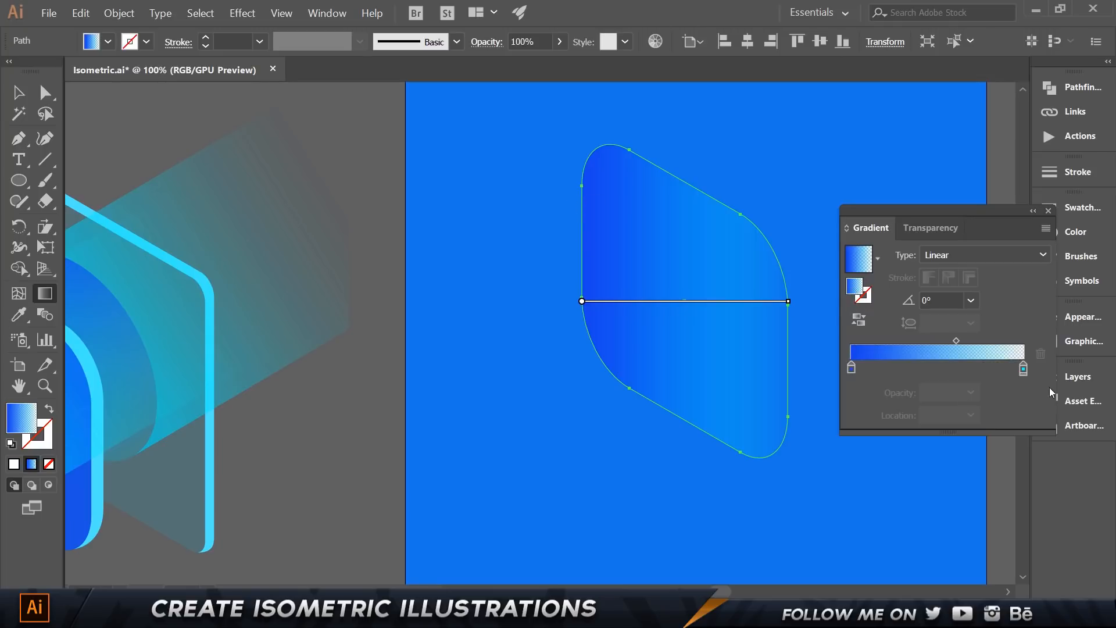
pyautogui.click(1023, 368)
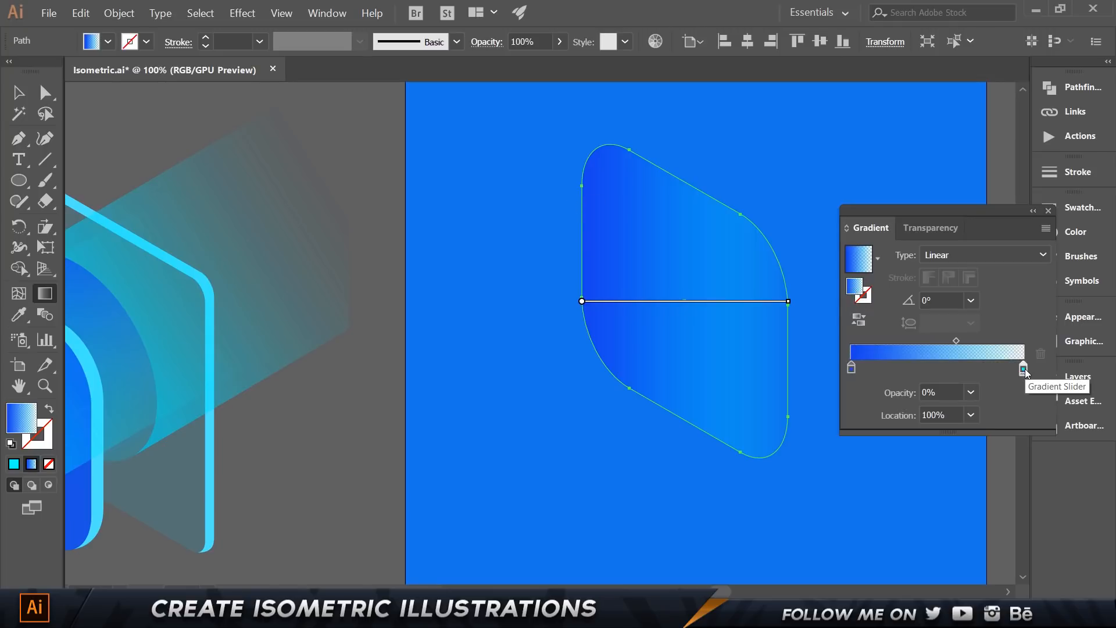
pyautogui.doubleClick(1023, 369)
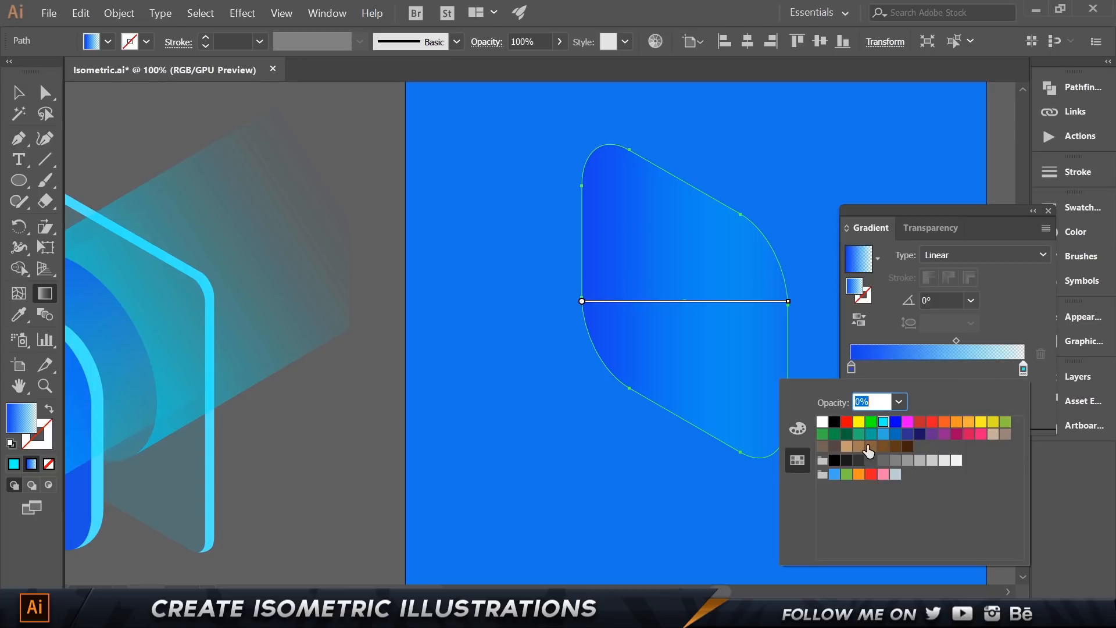
pyautogui.click(1023, 311)
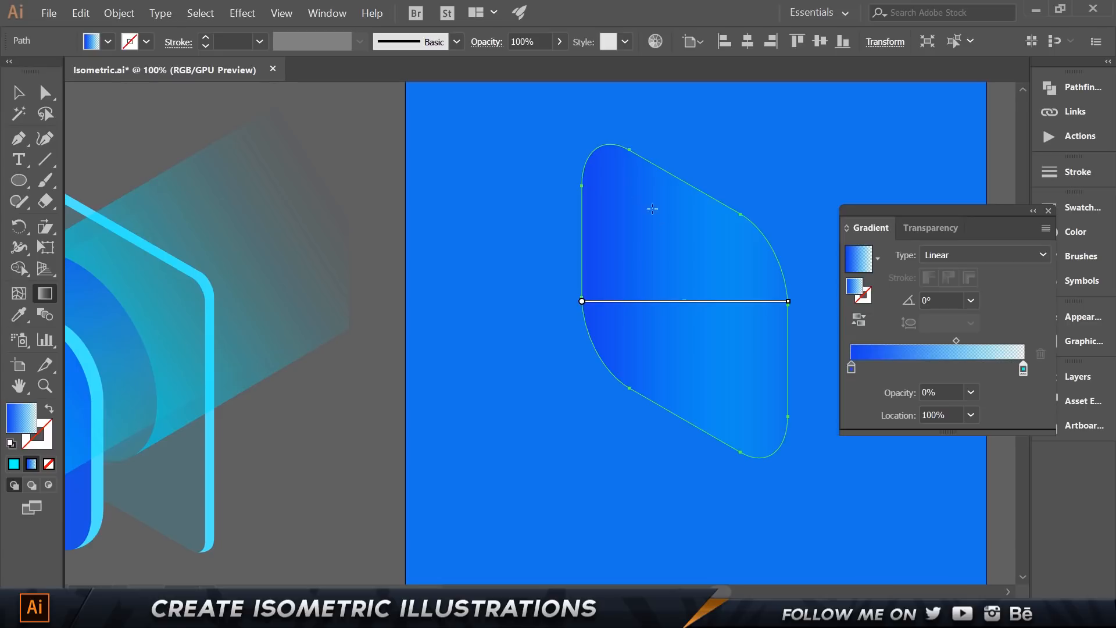
# Step: Redraw the shape's gradient diagonally from beyond its upper-left corner to beyond its lower-right corner, at an angle of about -54.3°
pyautogui.moveTo(572, 140); pyautogui.dragTo(809, 478)
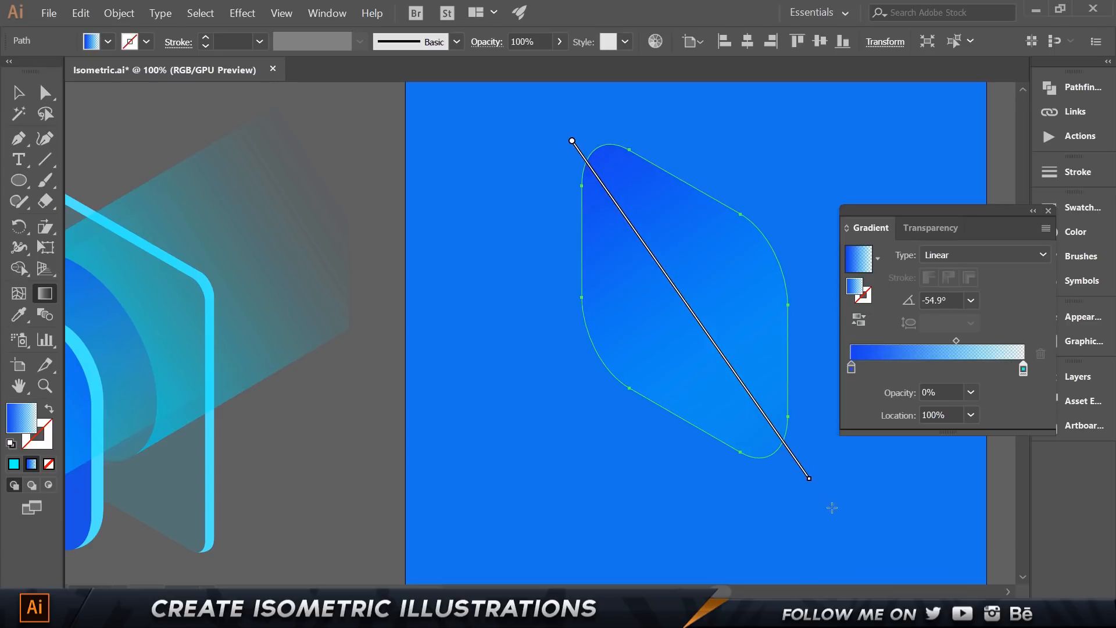
pyautogui.moveTo(559, 126); pyautogui.dragTo(838, 515)
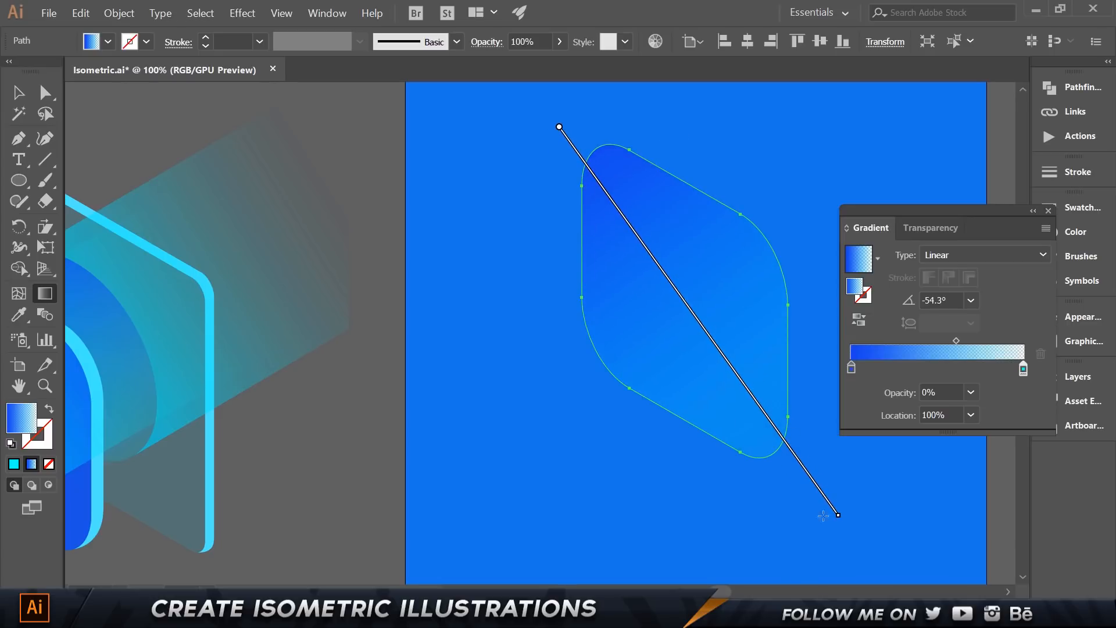
pyautogui.press('v')
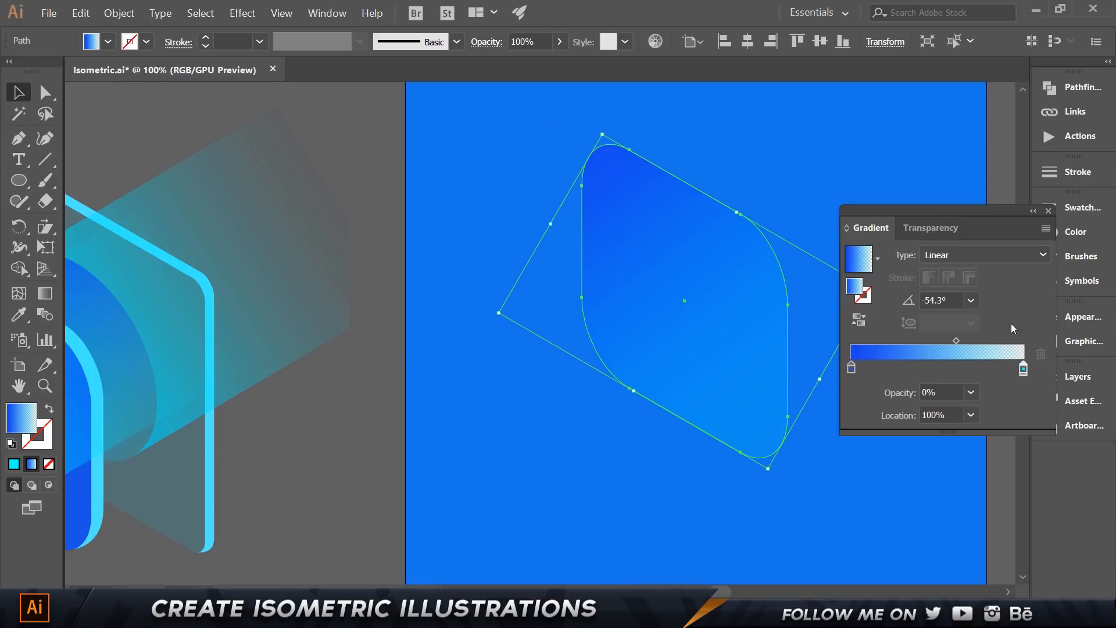
# Step: Adjust the midpoint of the shape's gradient to a location of 59.9% and deselect the shape
pyautogui.click(869, 482)
pyautogui.scroll(-1, 715, 447)
pyautogui.click(734, 433)
pyautogui.moveTo(955, 340)
pyautogui.mouseDown()
pyautogui.moveTo(915, 343)
pyautogui.moveTo(955, 343)
pyautogui.mouseUp()
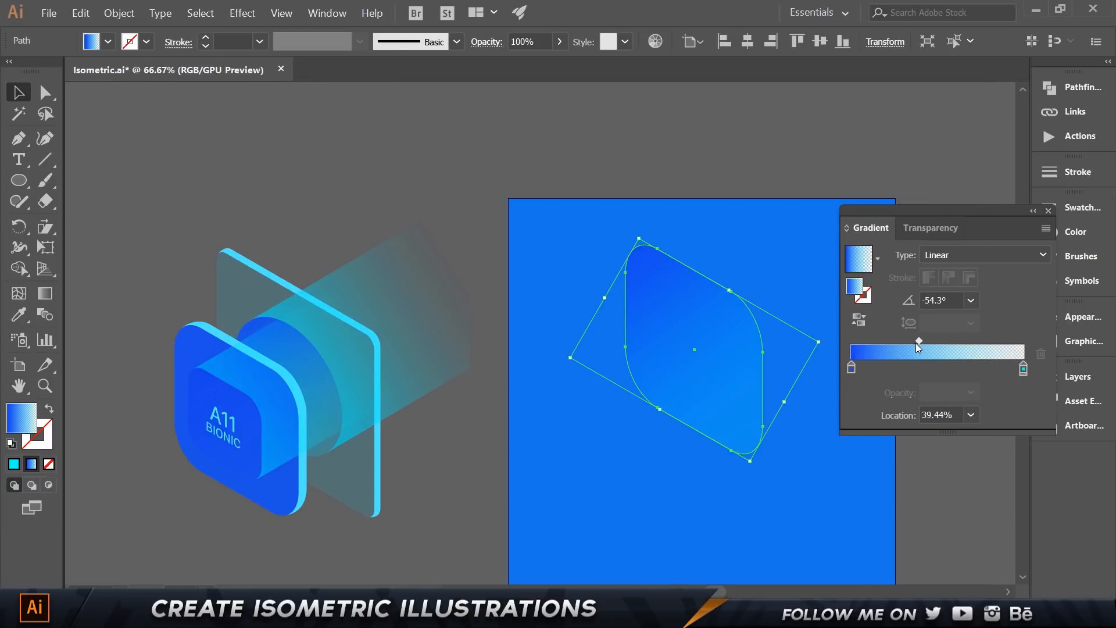
pyautogui.click(581, 225)
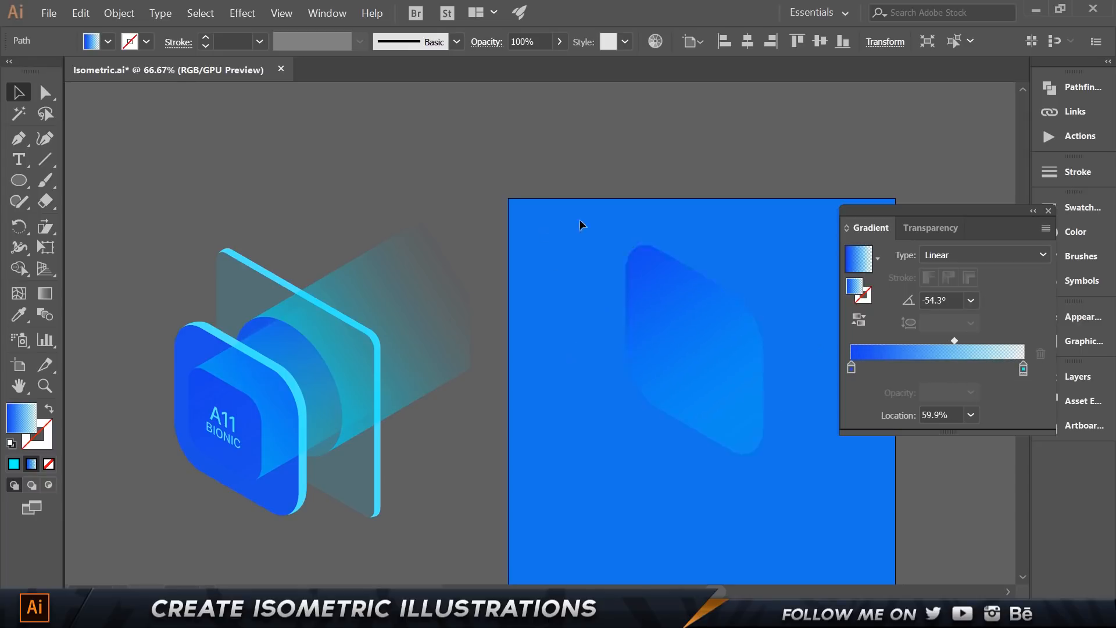
# Step: Center the gradient shape horizontally and vertically on the artboard, close the gradient settings and deselect the shape
pyautogui.click(730, 310)
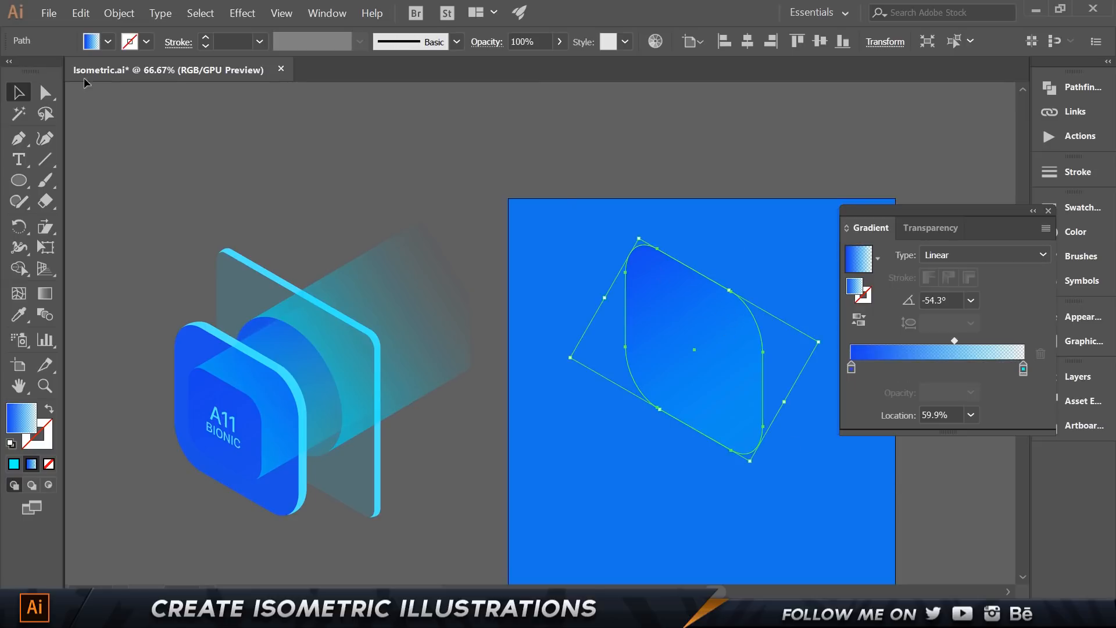
pyautogui.click(746, 42)
pyautogui.click(747, 44)
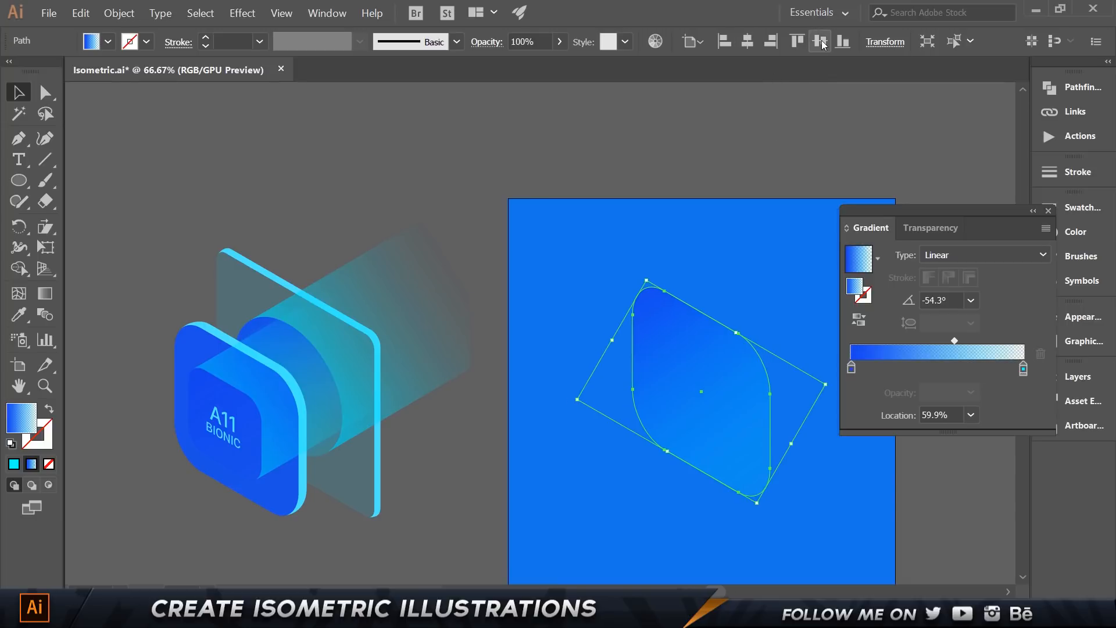
pyautogui.click(1051, 210)
pyautogui.moveTo(909, 263); pyautogui.dragTo(811, 204)
pyautogui.click(197, 159)
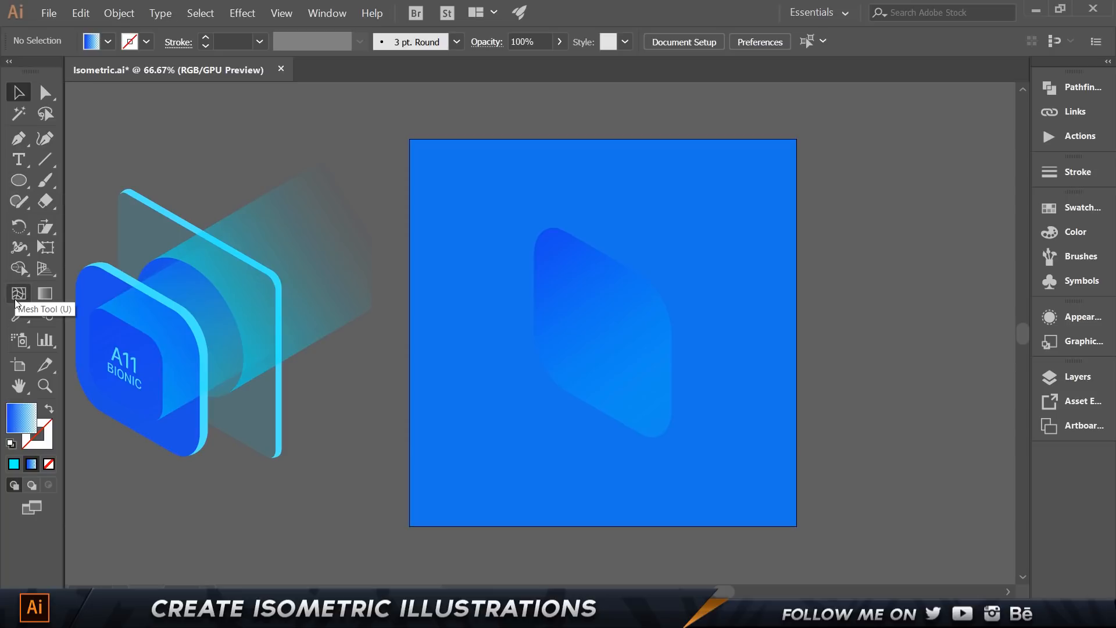
# Step: Draw a horizontal line above the shape, extending past the artboard's right edge, and give it a 1 pt black stroke
pyautogui.click(44, 159)
pyautogui.moveTo(451, 181); pyautogui.dragTo(959, 181)
pyautogui.press('v')
pyautogui.click(874, 215)
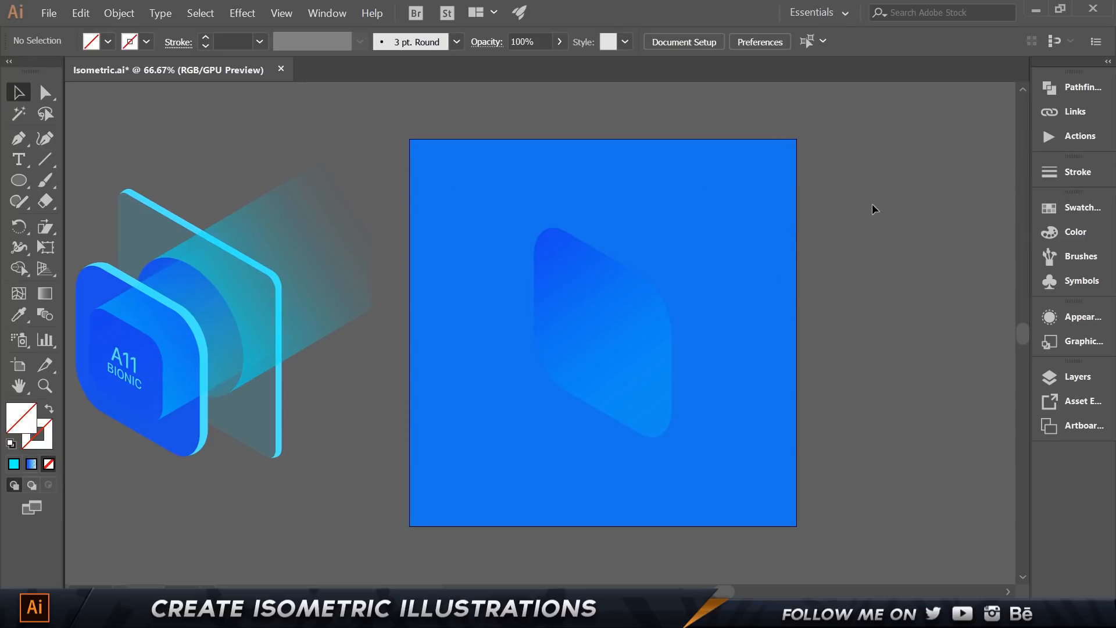
pyautogui.click(870, 180)
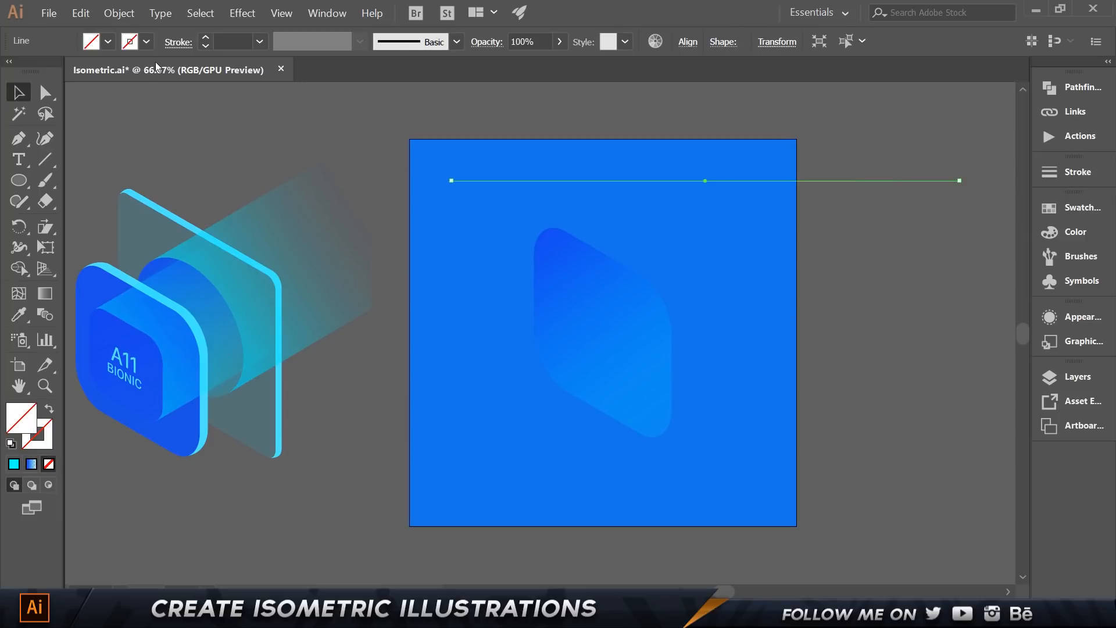
pyautogui.click(149, 44)
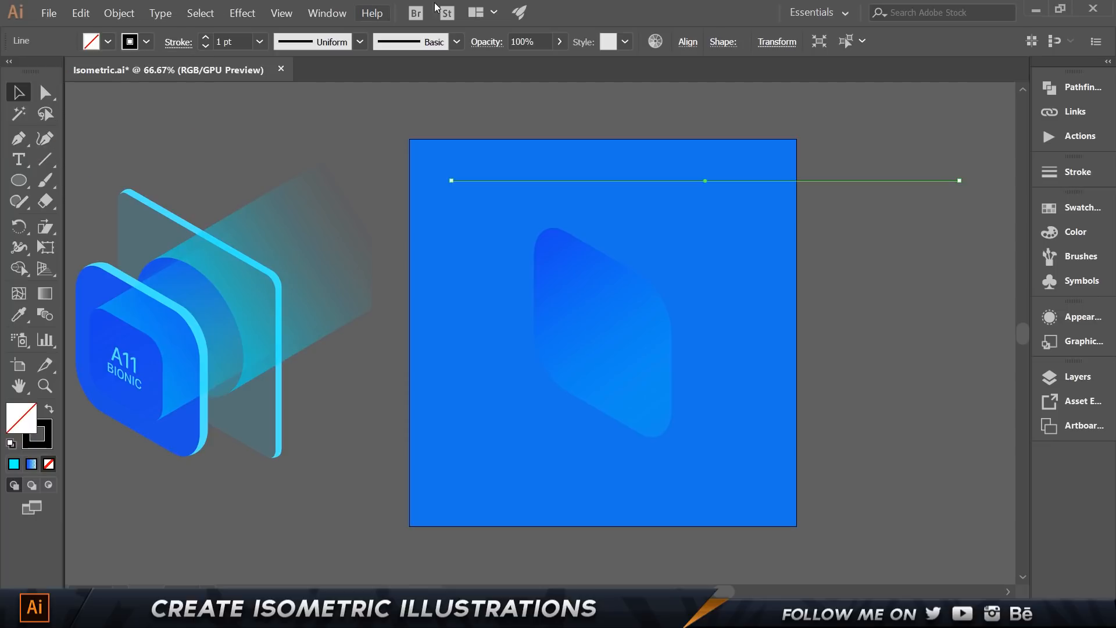
pyautogui.click(990, 310)
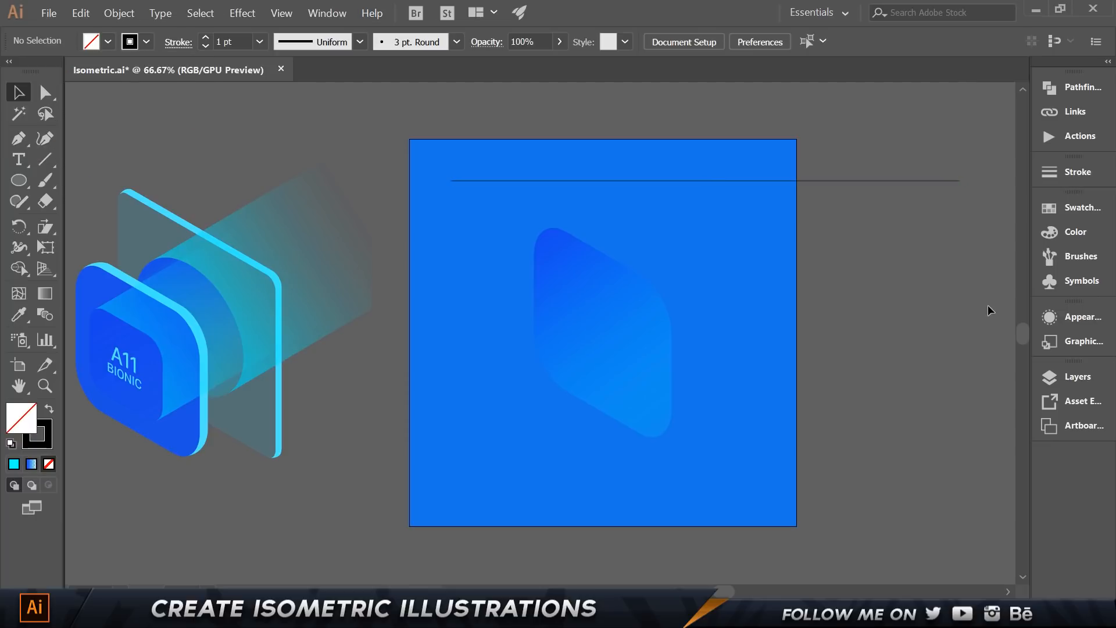
# Step: Try the Left isometric action on the horizontal line, and undo it
pyautogui.click(849, 181)
pyautogui.click(1074, 133)
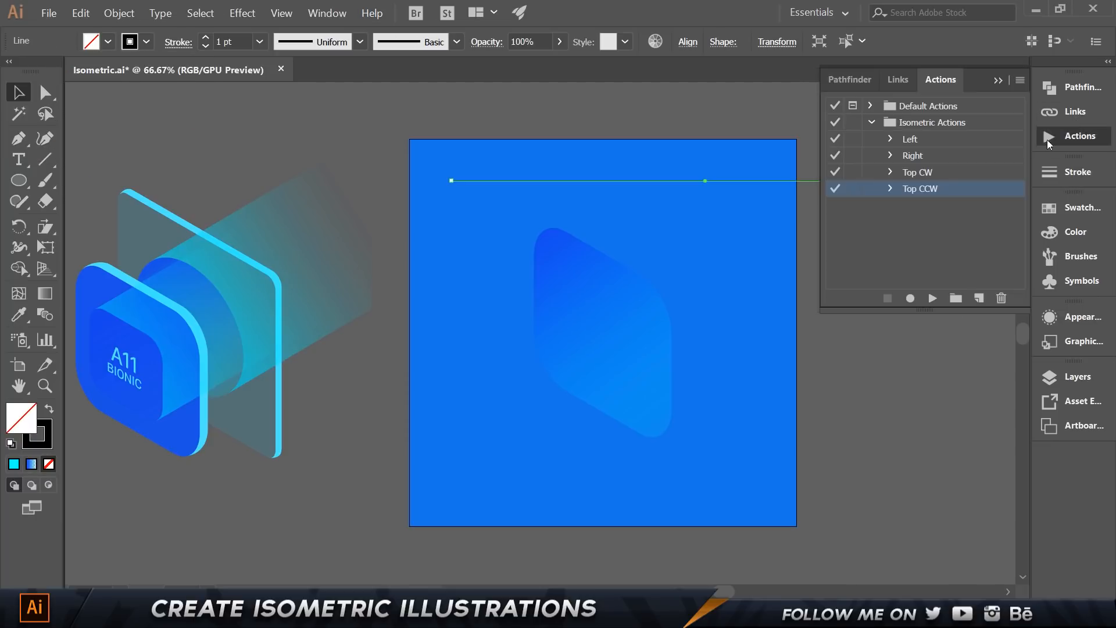
pyautogui.doubleClick(911, 139)
pyautogui.click(948, 189)
pyautogui.click(911, 139)
pyautogui.click(932, 300)
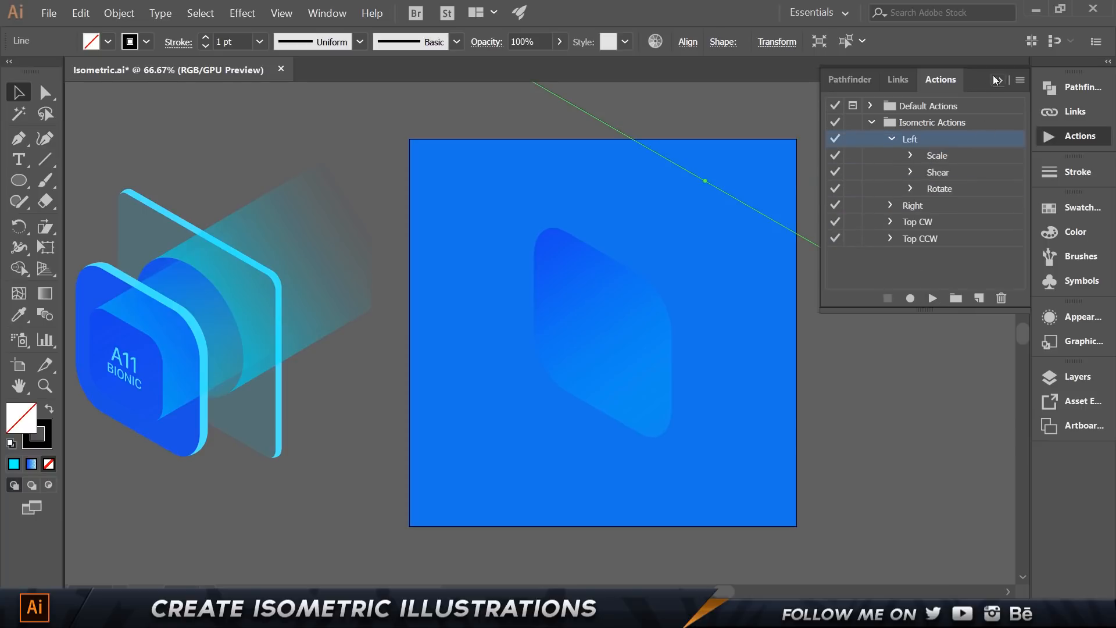
pyautogui.hotkey('ctrl', 'z')
# Step: Apply the Right isometric action to the horizontal line and close the actions list
pyautogui.click(891, 139)
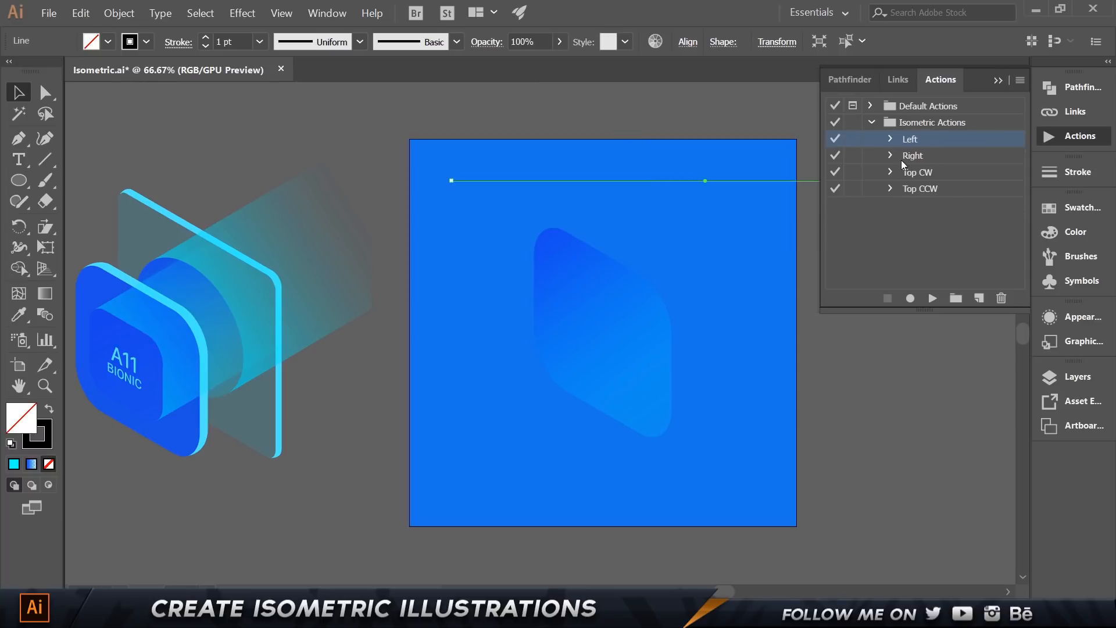
pyautogui.click(890, 156)
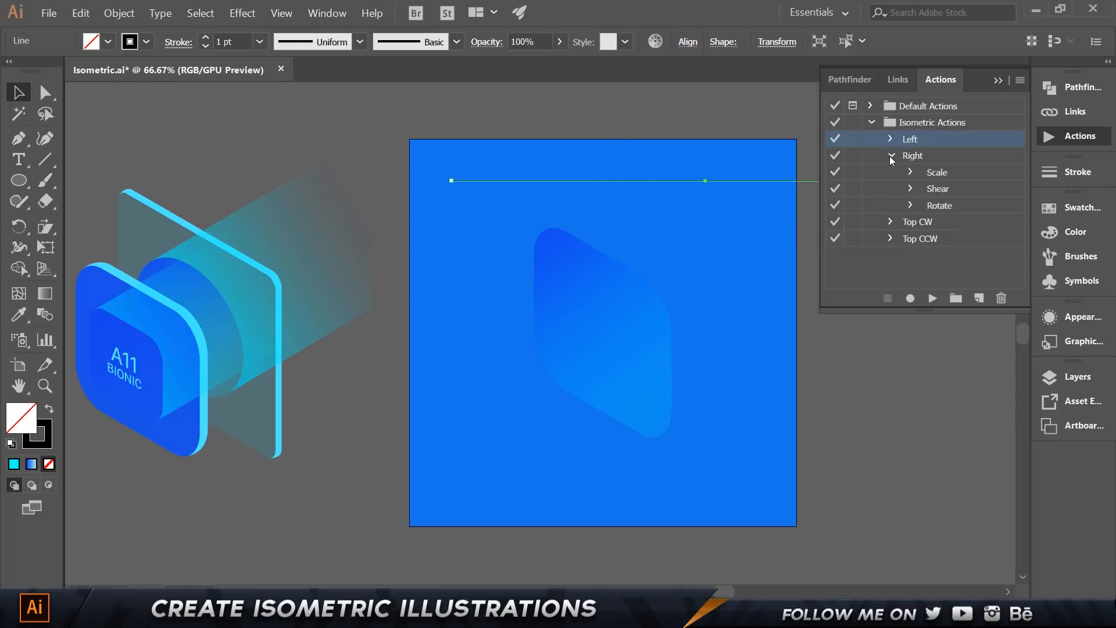
pyautogui.click(890, 155)
pyautogui.click(895, 156)
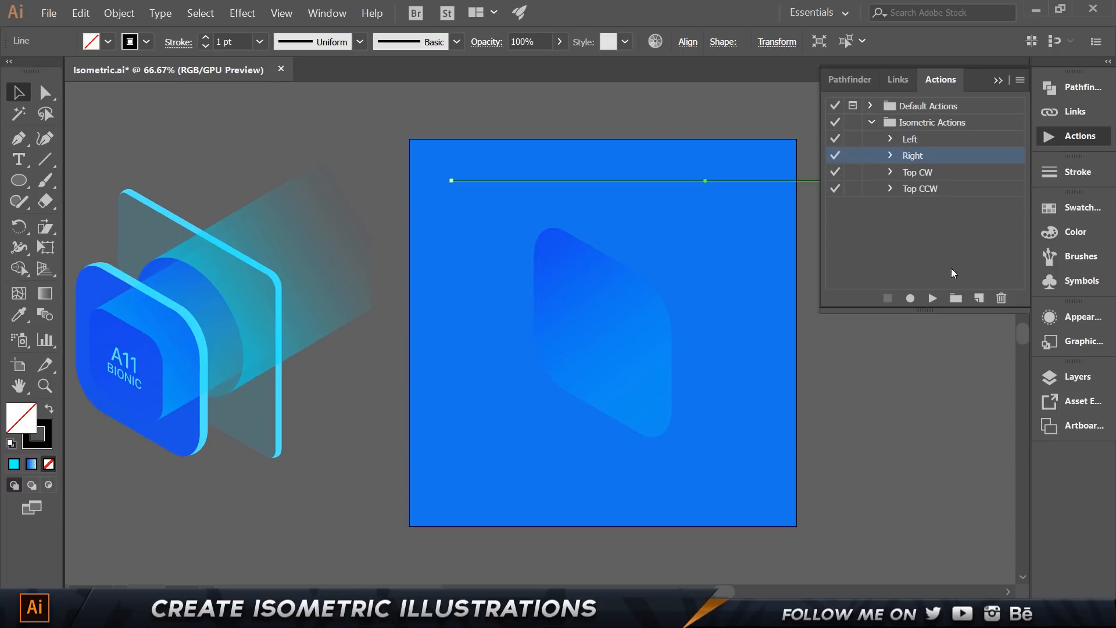
pyautogui.click(980, 299)
pyautogui.click(636, 354)
pyautogui.click(929, 300)
pyautogui.click(998, 80)
pyautogui.click(832, 220)
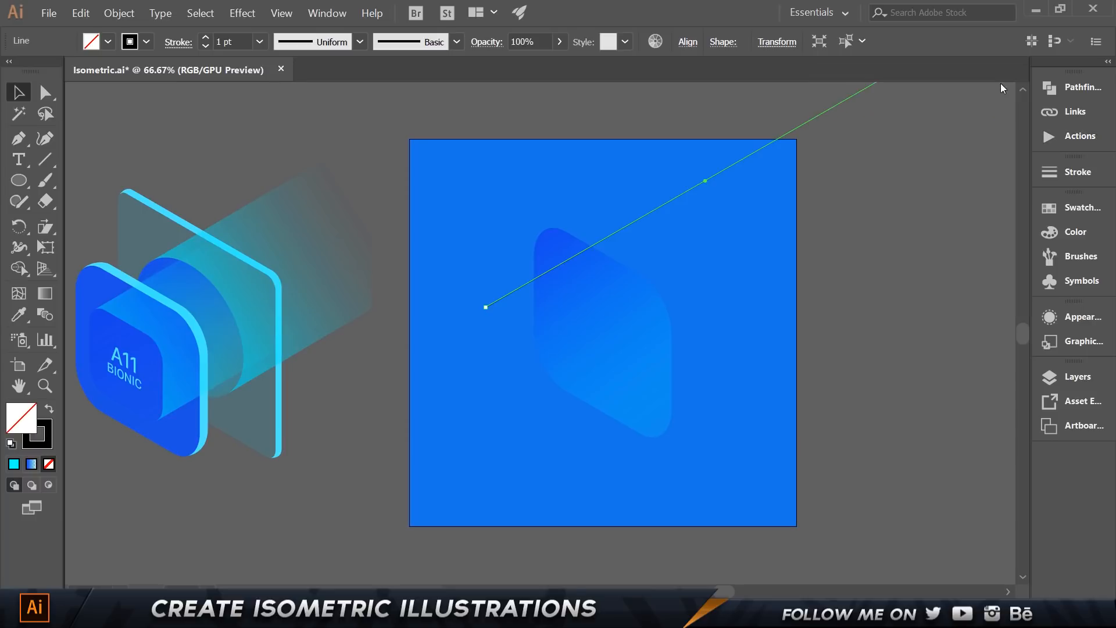
# Step: Move the angled line so it just touches the upper-left rounded corner of the gradient shape
pyautogui.moveTo(696, 187); pyautogui.dragTo(602, 196)
pyautogui.scroll(7, 559, 213)
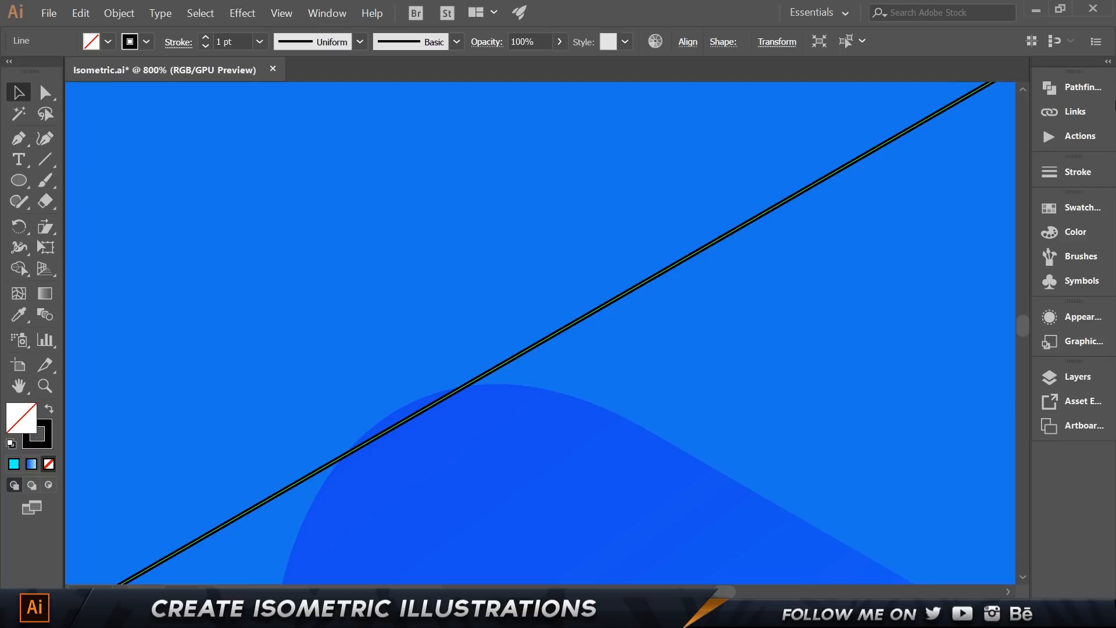
pyautogui.press('Up')
pyautogui.press('Up')
pyautogui.press('Up')
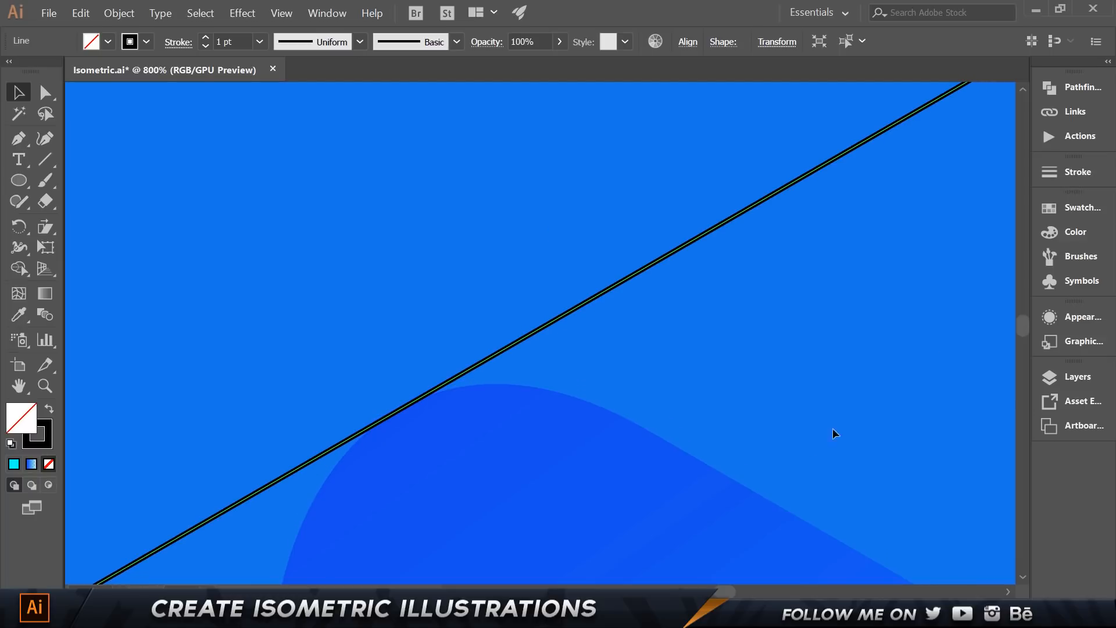
pyautogui.scroll(-4, 652, 416)
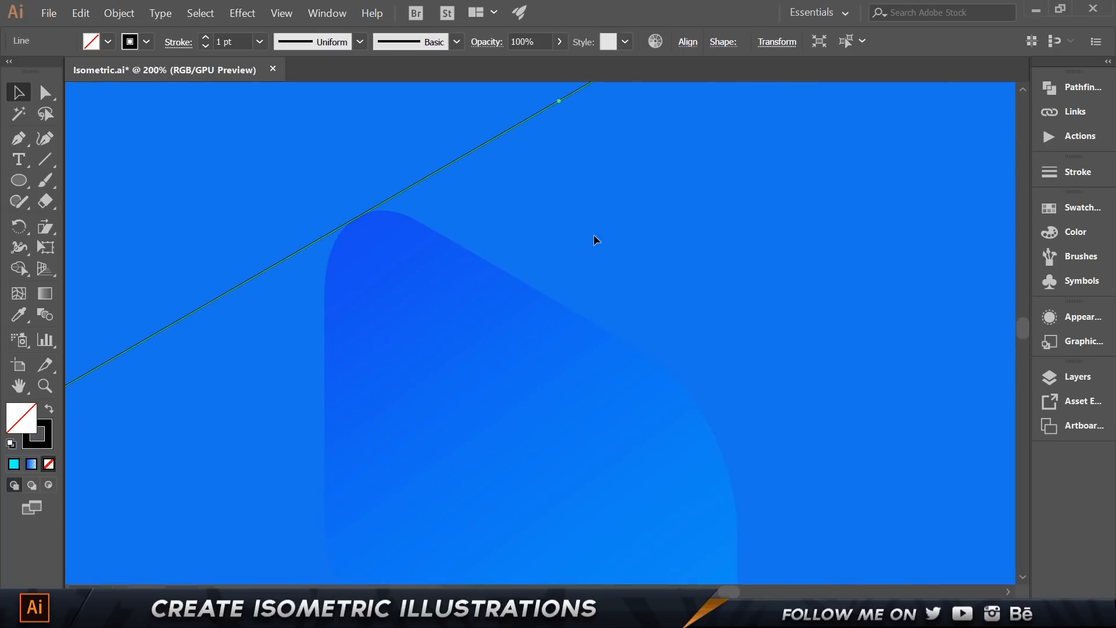
pyautogui.scroll(-2, 595, 240)
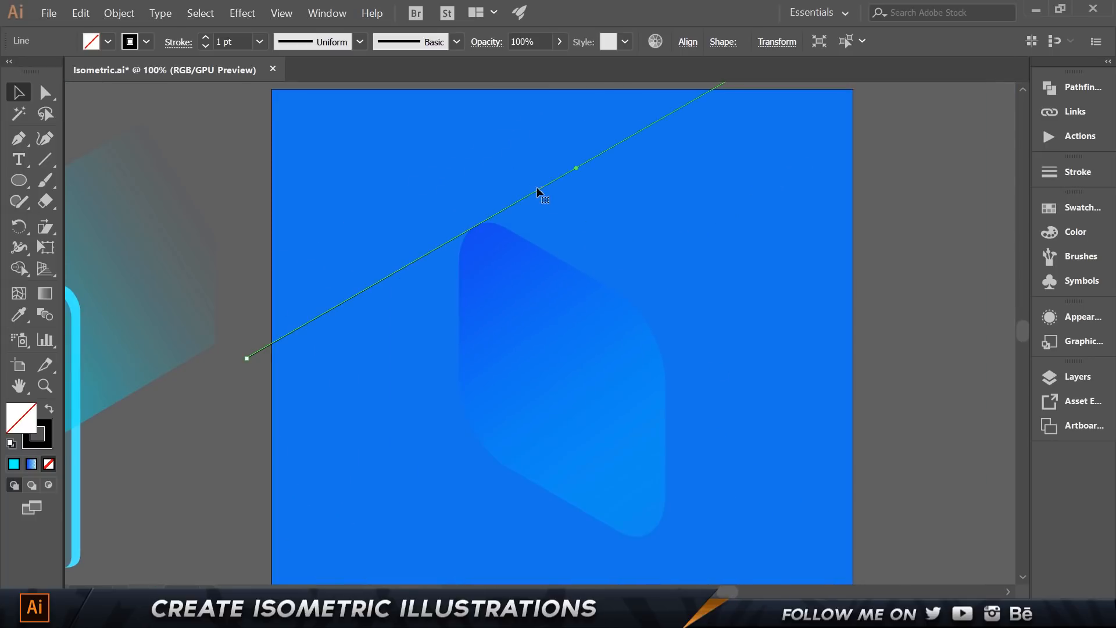
# Step: Duplicate the angled line, place the copy tangent to the shape's lower-right rounded corner, and deselect it
pyautogui.moveTo(541, 190); pyautogui.dragTo(755, 490)
pyautogui.scroll(6, 644, 539)
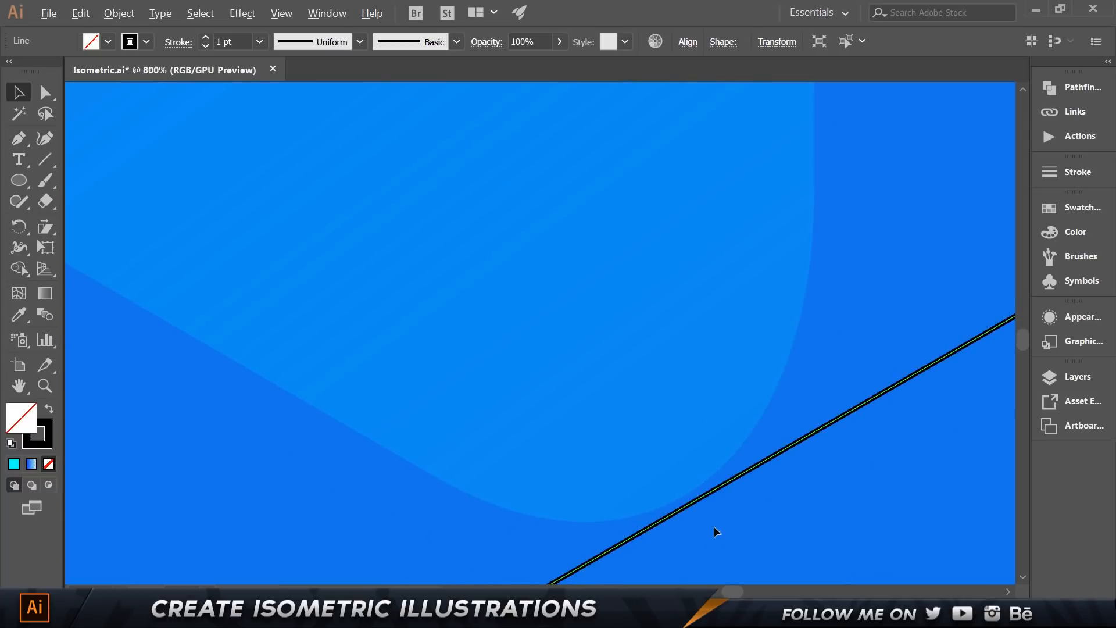
pyautogui.press('Up')
pyautogui.press('Up')
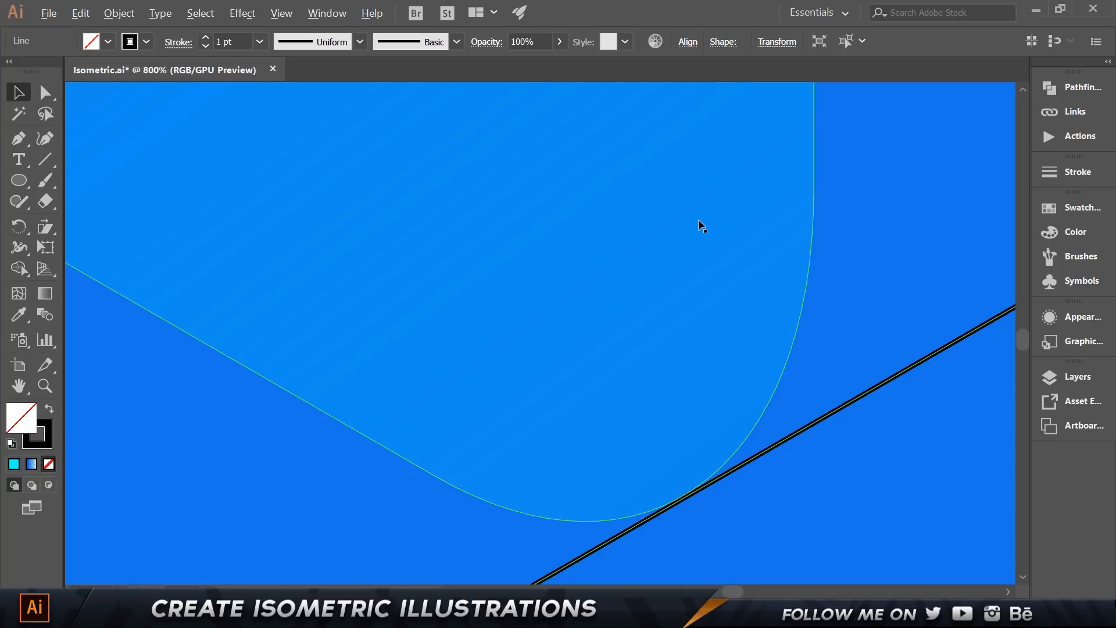
pyautogui.scroll(-7, 698, 226)
pyautogui.moveTo(658, 369); pyautogui.dragTo(655, 370)
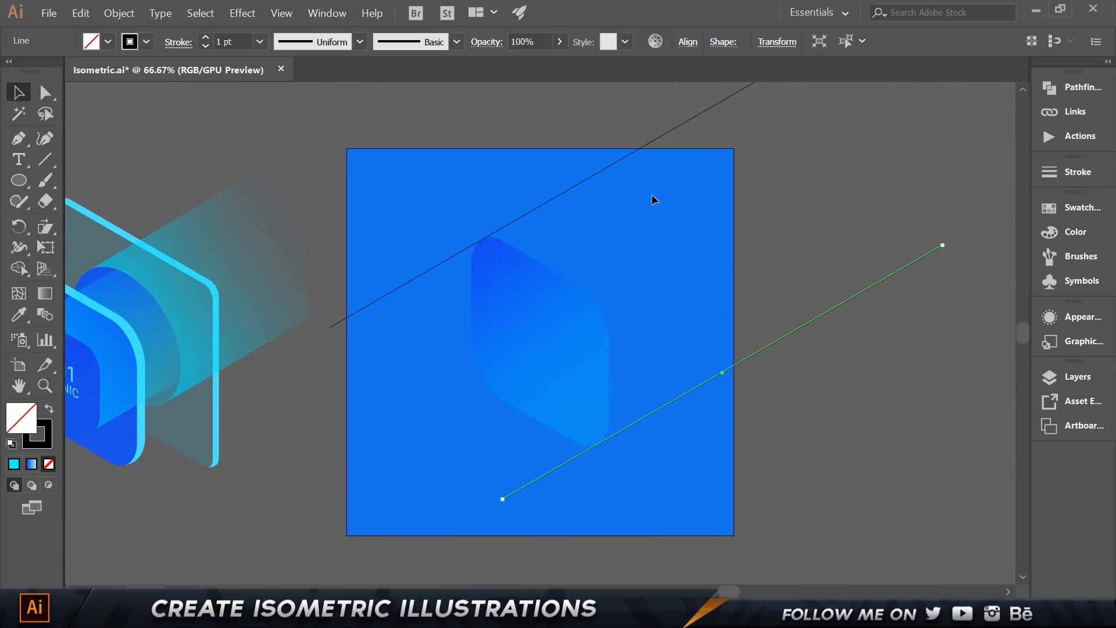
pyautogui.click(753, 203)
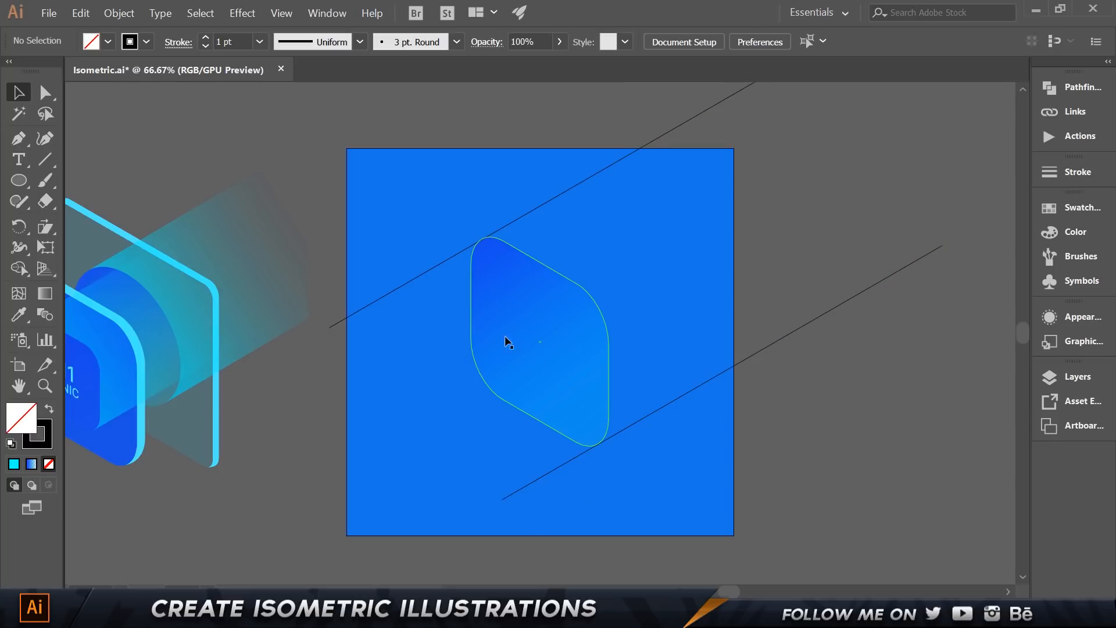
# Step: Duplicate the gradient-filled rounded shape in place between the two guide lines
pyautogui.scroll(1, 519, 368)
pyautogui.click(620, 280)
pyautogui.hotkey('ctrl', 'shift', 'b')
pyautogui.hotkey('ctrl', 'shift', 'b')
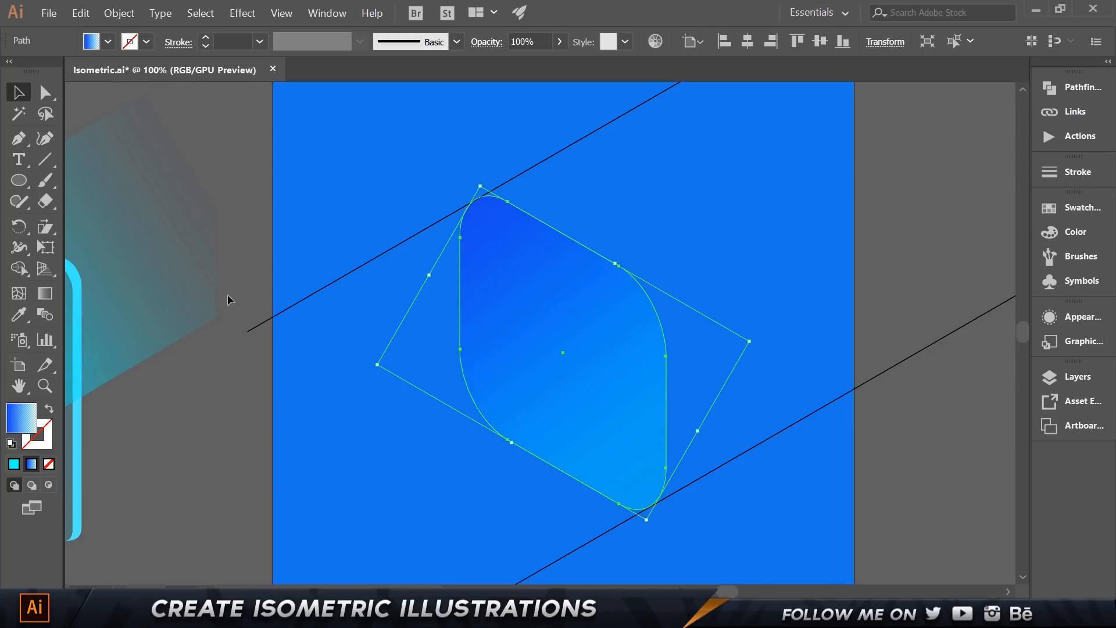
# Step: Fill the duplicate shape with the light cyan 4fe5fe sampled from the edge of the reference artwork's rear panel
pyautogui.moveTo(165, 386); pyautogui.dragTo(298, 377)
pyautogui.press('i')
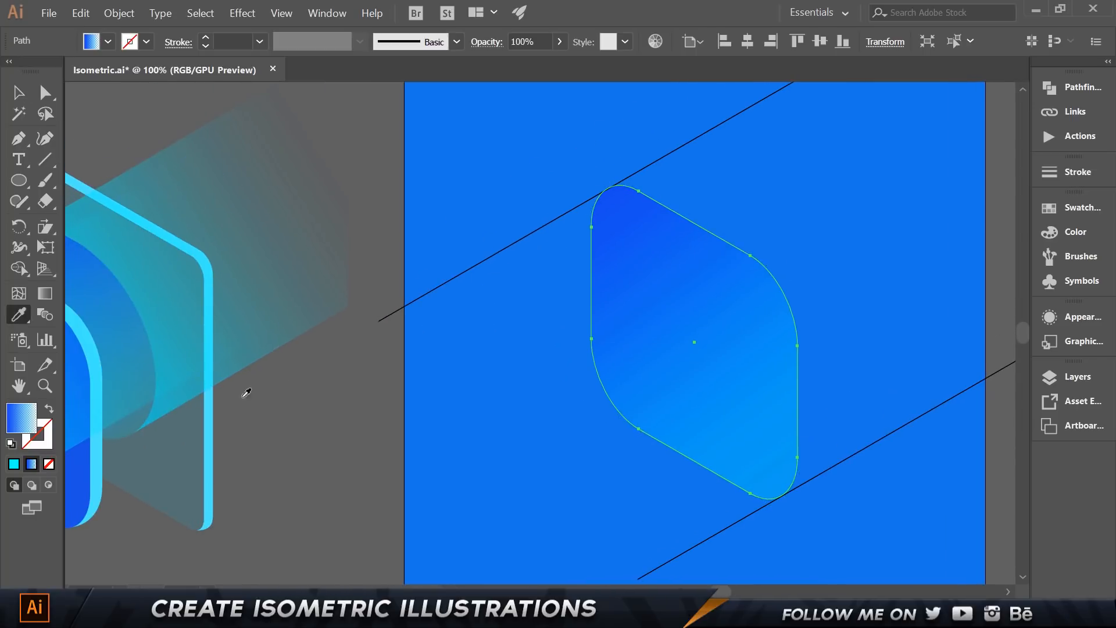
pyautogui.click(213, 406)
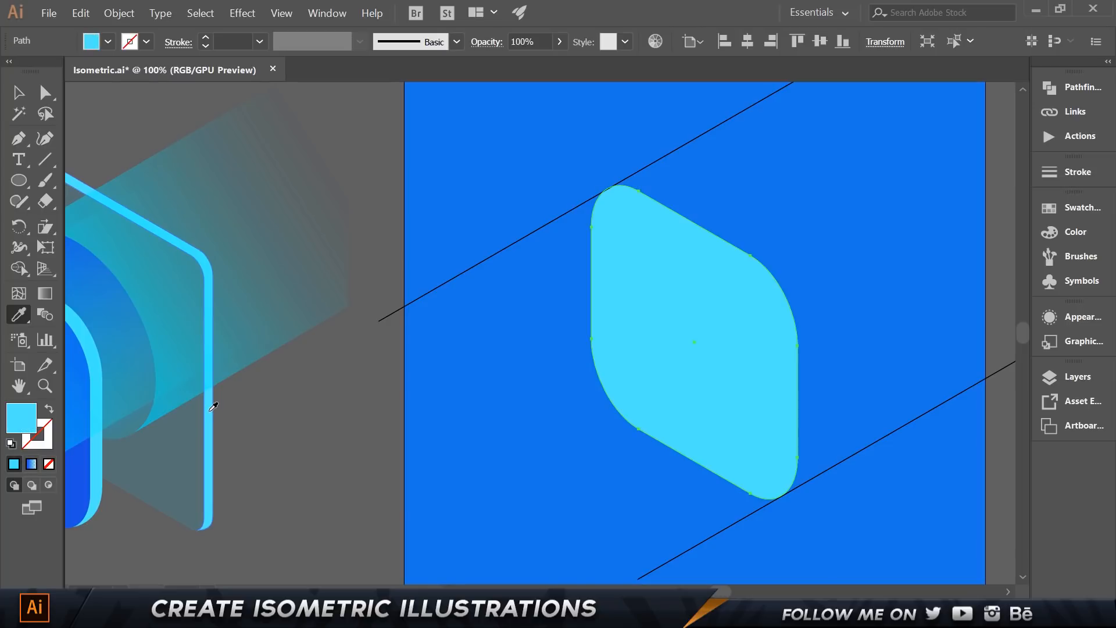
pyautogui.doubleClick(29, 428)
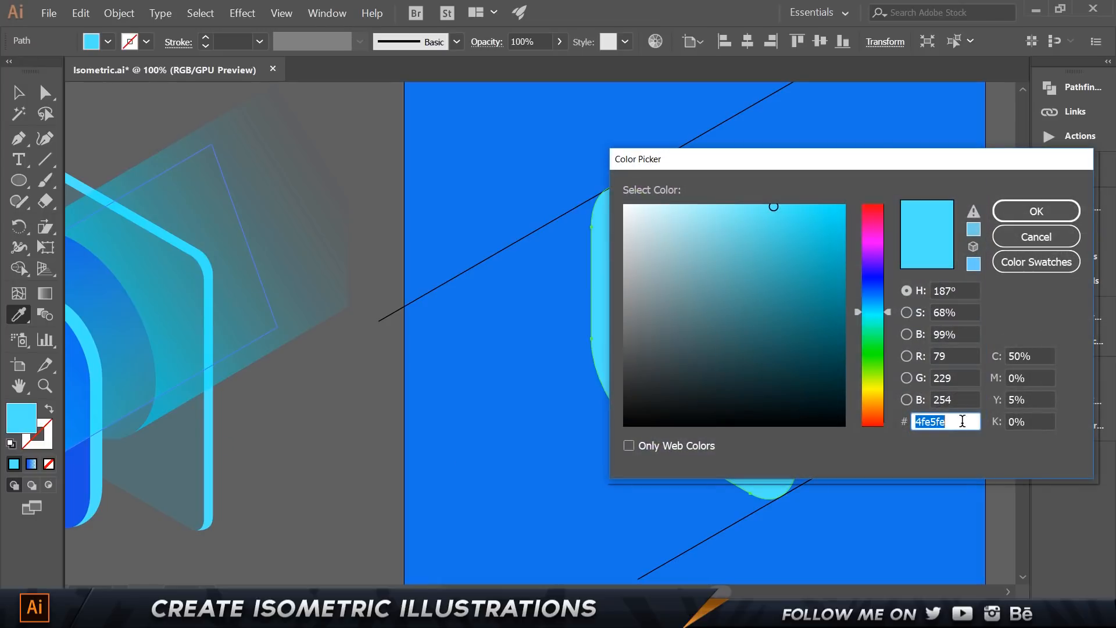
pyautogui.click(1007, 212)
pyautogui.moveTo(909, 183); pyautogui.dragTo(815, 221)
pyautogui.press('v')
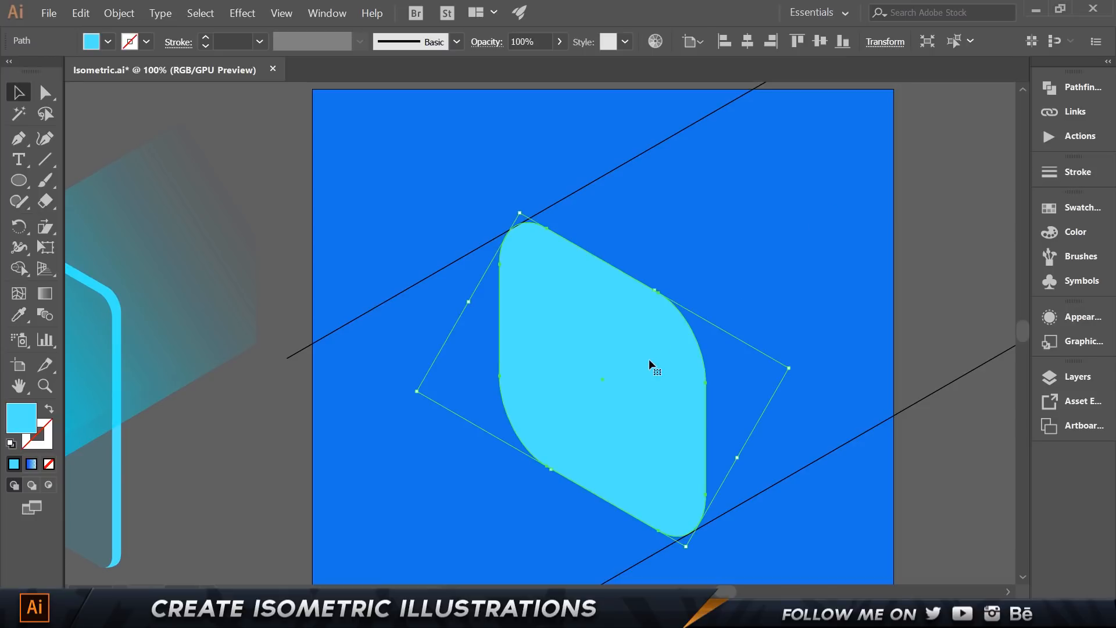
# Step: Send the cyan copy to the back and offset it up and to the right along the guide lines to form the chip's edge
pyautogui.rightClick(580, 285)
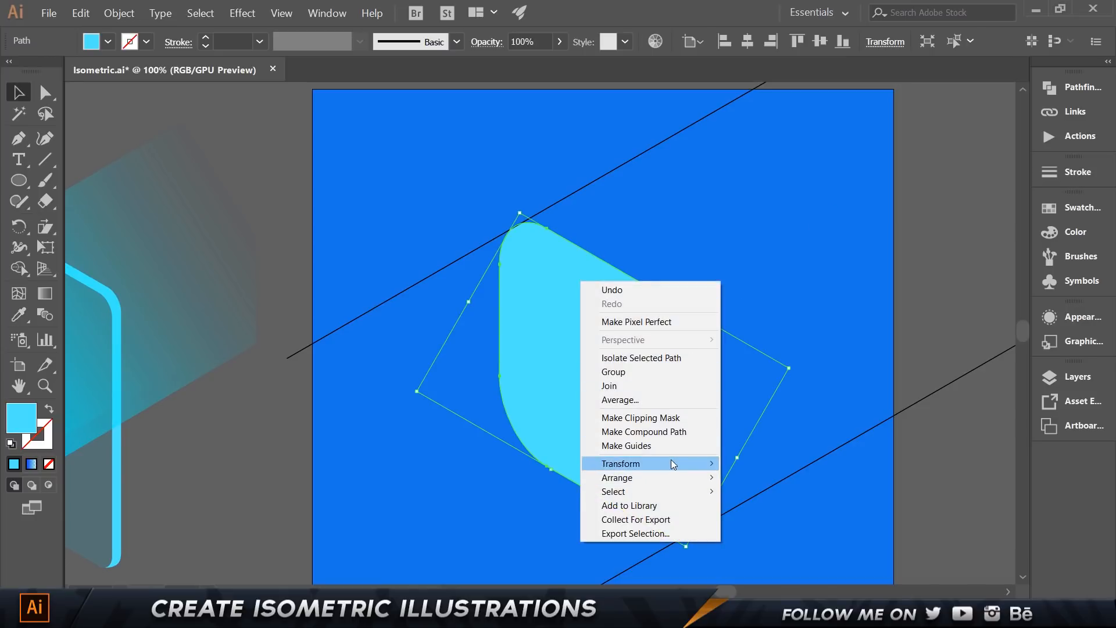
pyautogui.moveTo(706, 477)
pyautogui.click(770, 521)
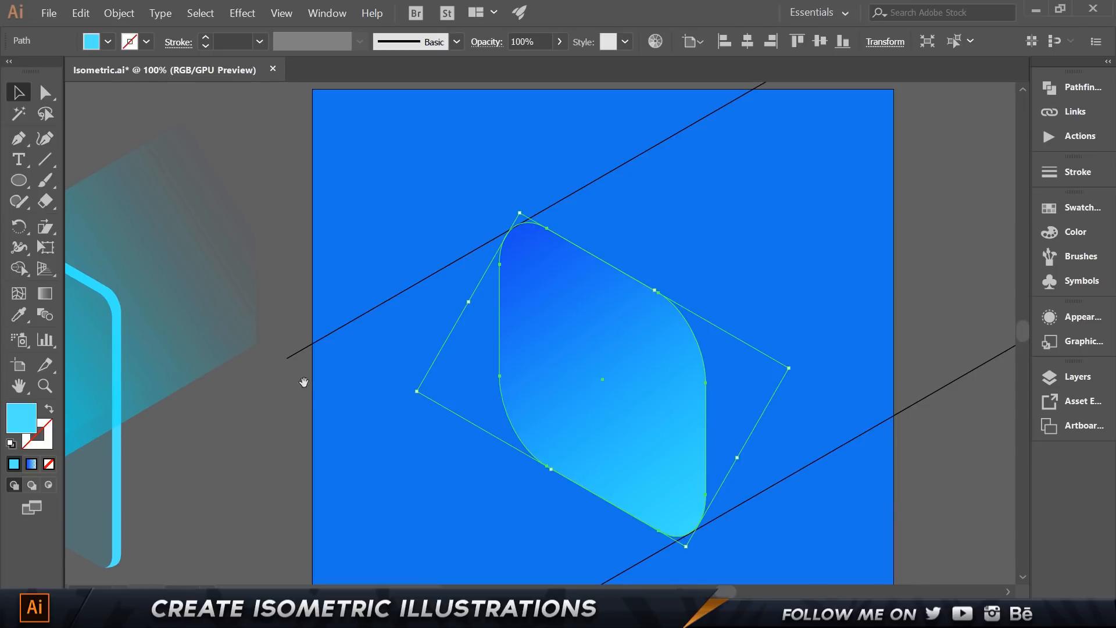
pyautogui.scroll(-1, 291, 383)
pyautogui.moveTo(269, 373); pyautogui.dragTo(194, 381)
pyautogui.hotkey('shift', 'Right')
pyautogui.hotkey('shift', 'Up')
pyautogui.hotkey('shift', 'Right')
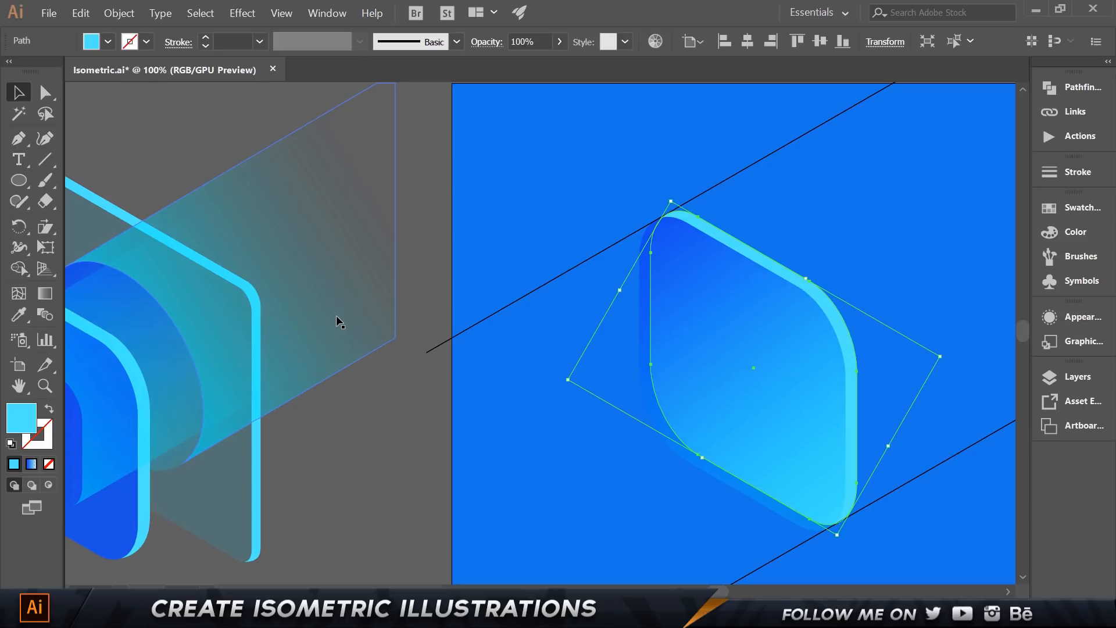
# Step: Examine how the cyan shape meets the upper and lower guide lines, and deselect it
pyautogui.scroll(8, 686, 201)
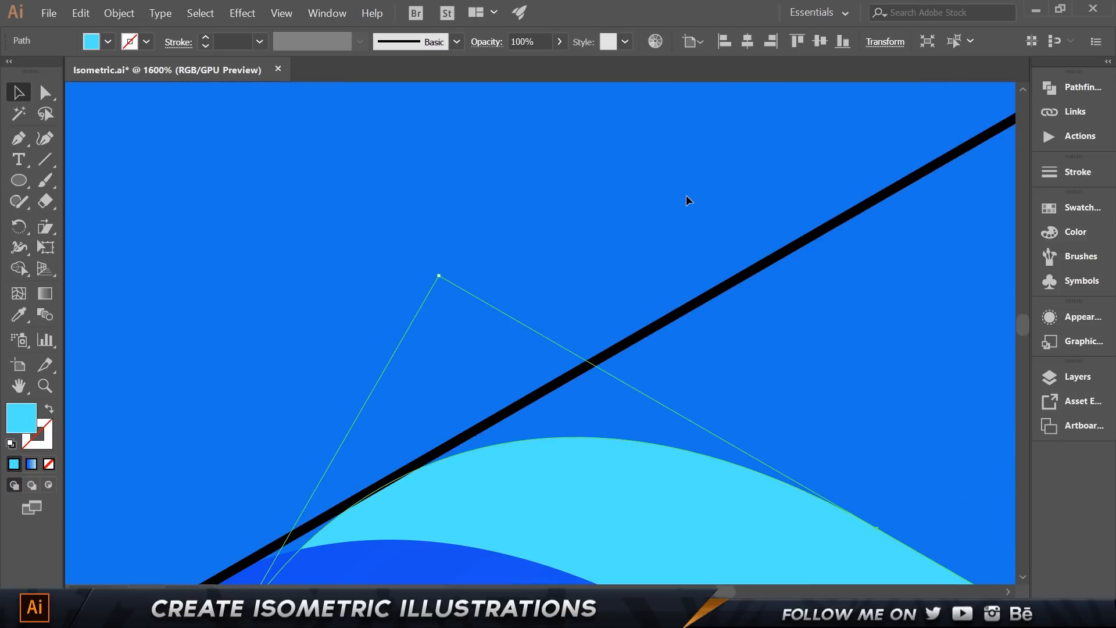
pyautogui.scroll(-4, 660, 354)
pyautogui.moveTo(862, 524); pyautogui.dragTo(351, 117)
pyautogui.scroll(-4, 488, 356)
pyautogui.moveTo(754, 465); pyautogui.dragTo(567, 147)
pyautogui.scroll(4, 446, 433)
pyautogui.scroll(2, 540, 339)
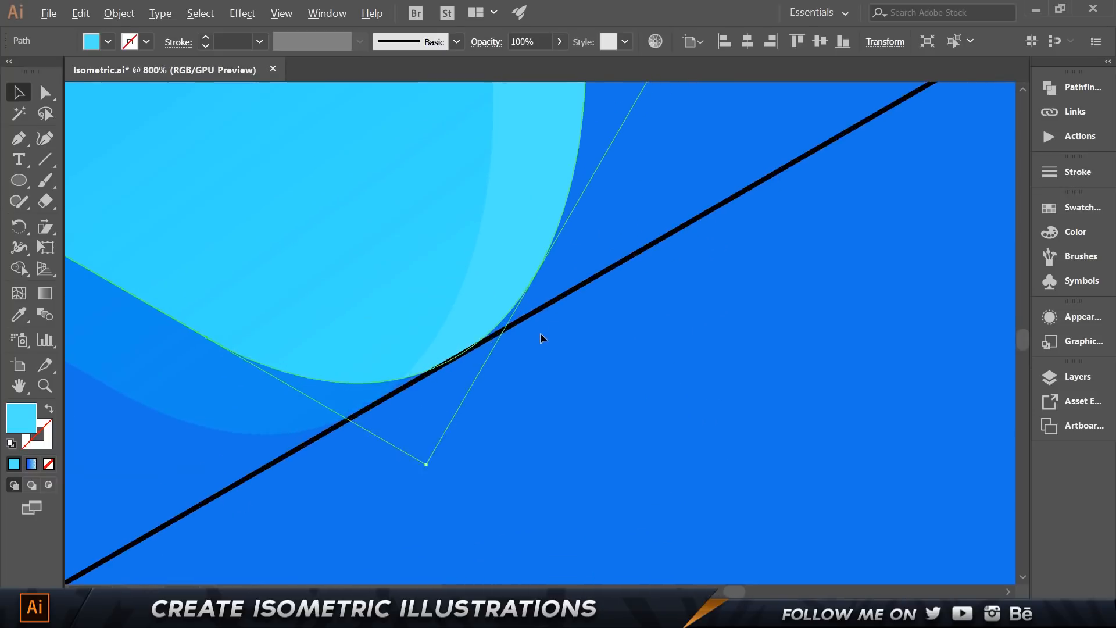
pyautogui.scroll(-4, 466, 351)
pyautogui.scroll(-2, 466, 347)
pyautogui.moveTo(271, 205); pyautogui.dragTo(431, 386)
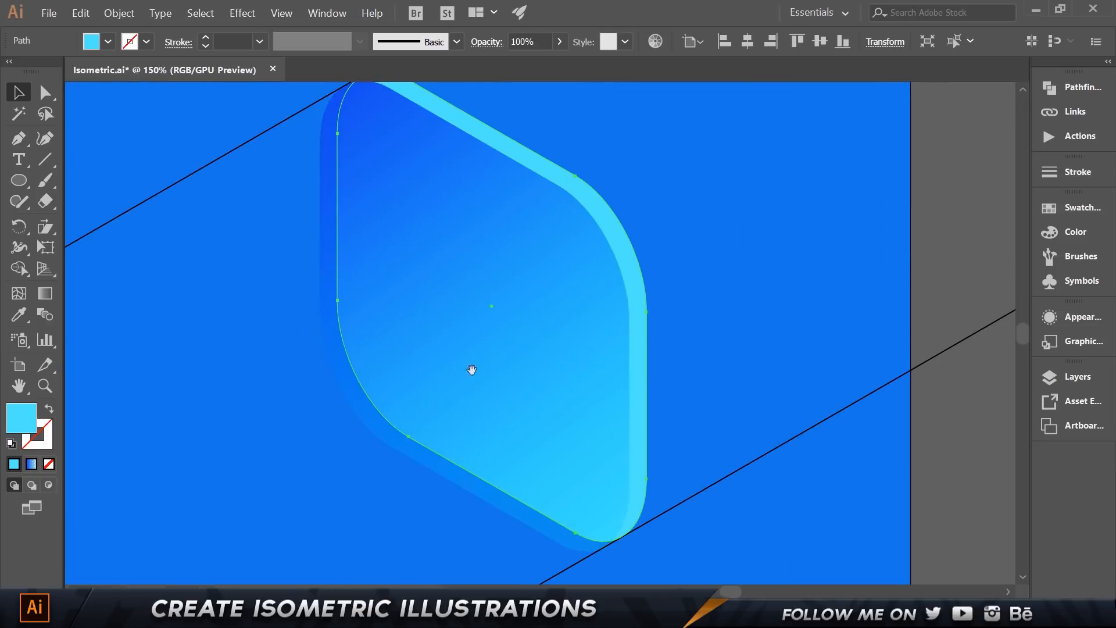
pyautogui.click(682, 270)
# Step: Compare the chip with the finished artwork and the Intel Core X-series reference image in the browser, and return to Illustrator
pyautogui.scroll(-2, 682, 270)
pyautogui.moveTo(672, 247); pyautogui.dragTo(893, 251)
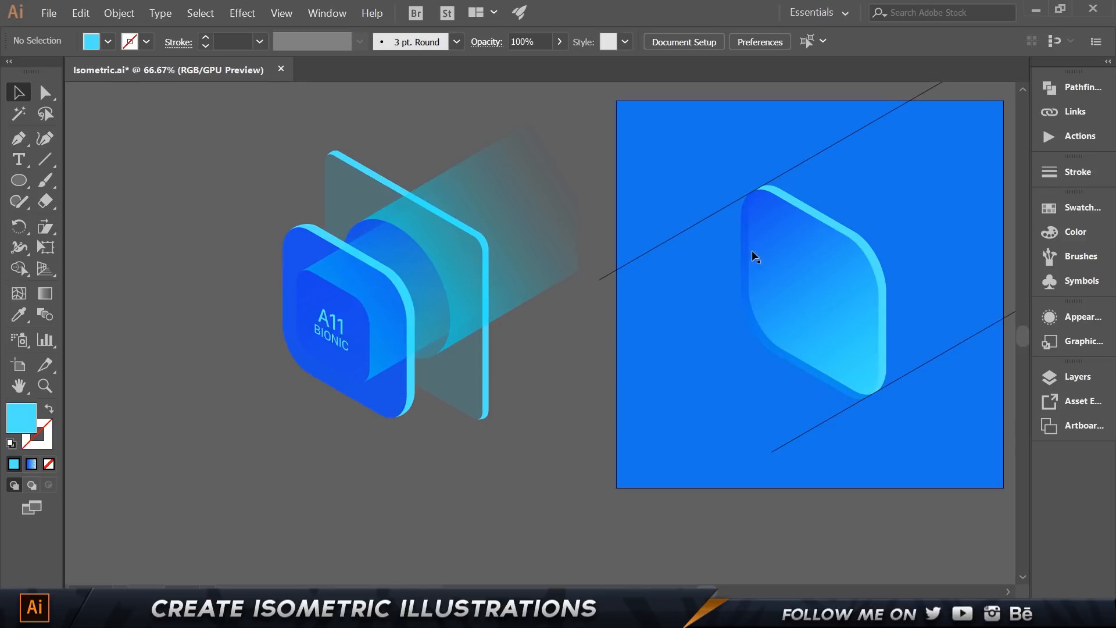
pyautogui.hotkey('alt', 'Tab')
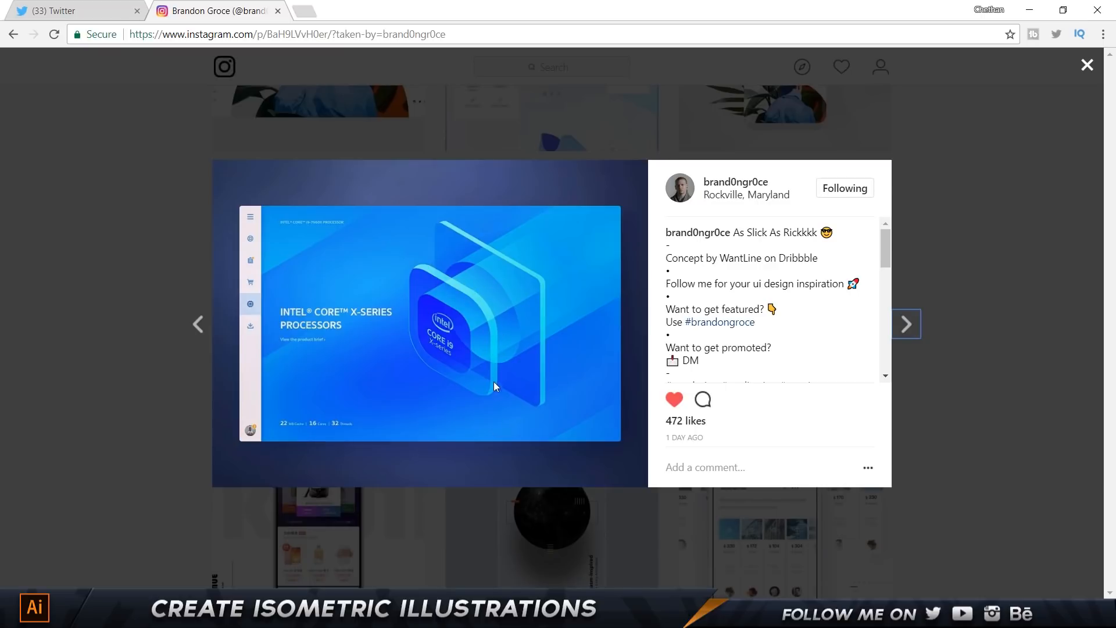
pyautogui.hotkey('alt', 'Tab')
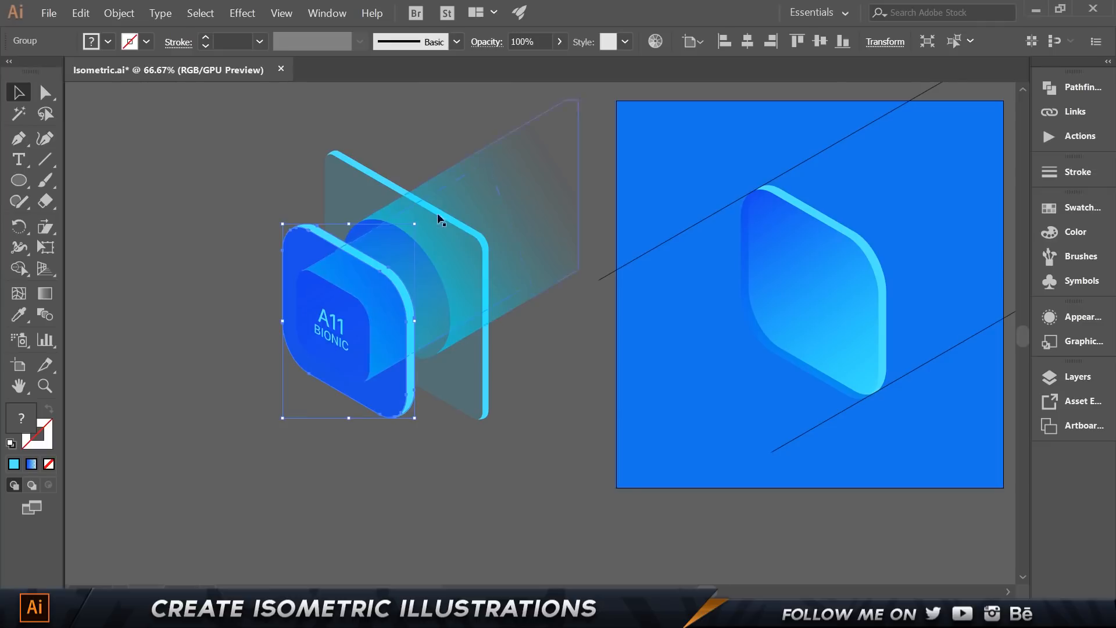
# Step: Divide the overlapping gradient and cyan shapes with Pathfinder, ungroup the resulting pieces and deselect them
pyautogui.scroll(2, 918, 223)
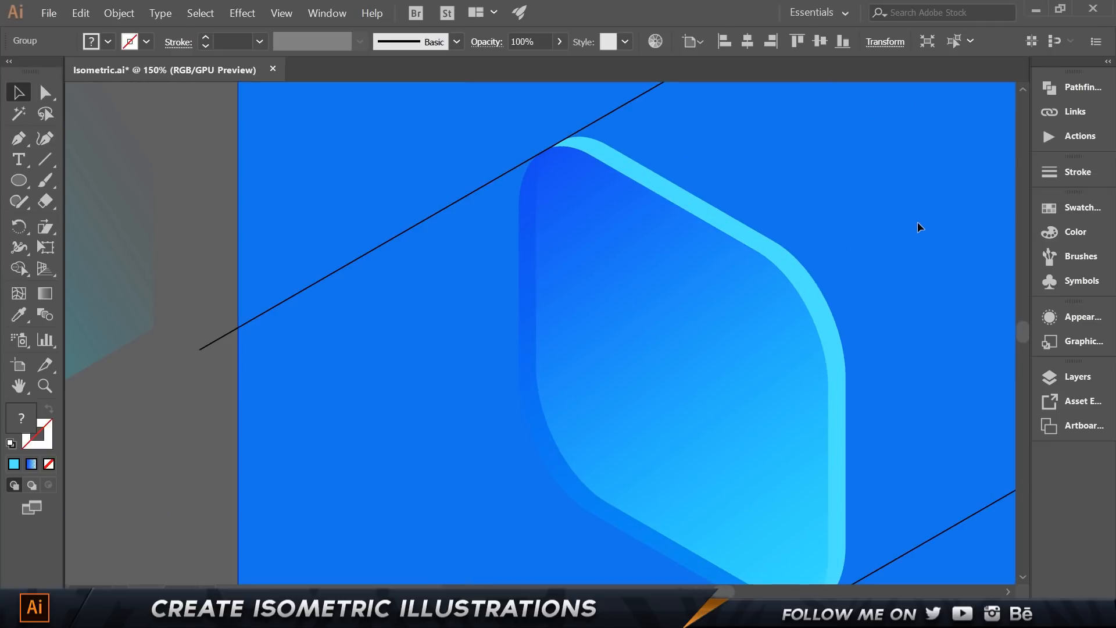
pyautogui.click(522, 317)
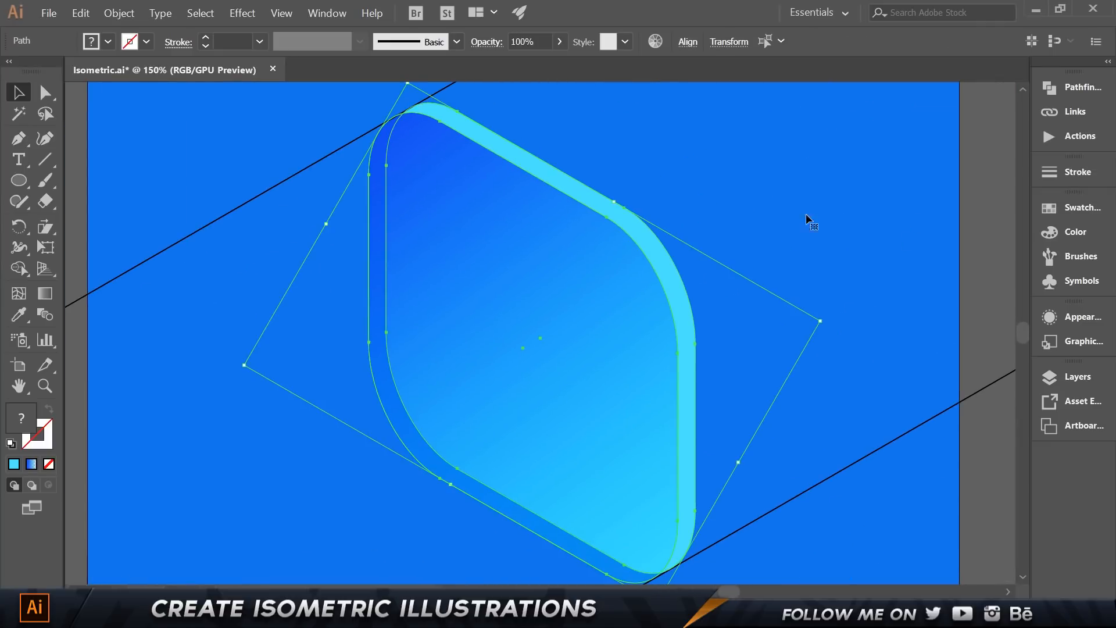
pyautogui.click(1064, 94)
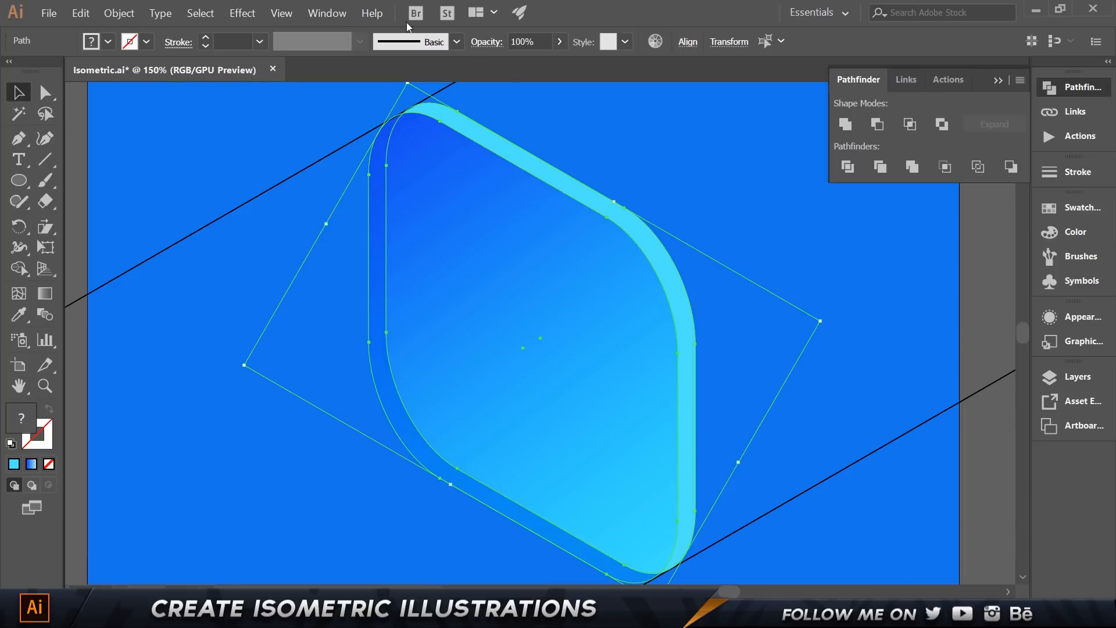
pyautogui.click(328, 13)
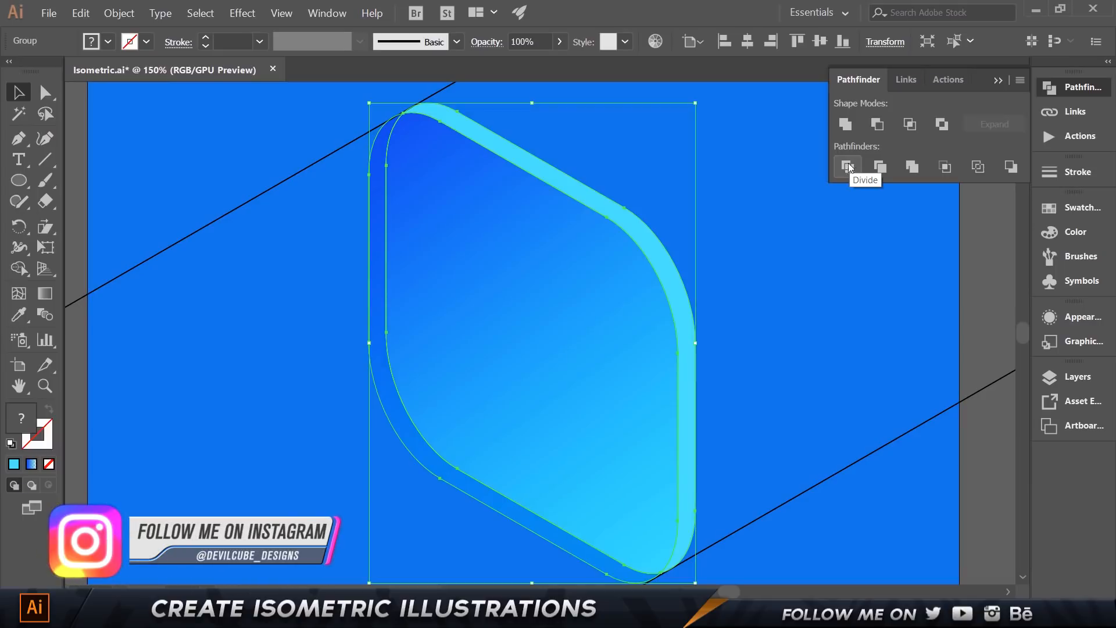
pyautogui.click(849, 166)
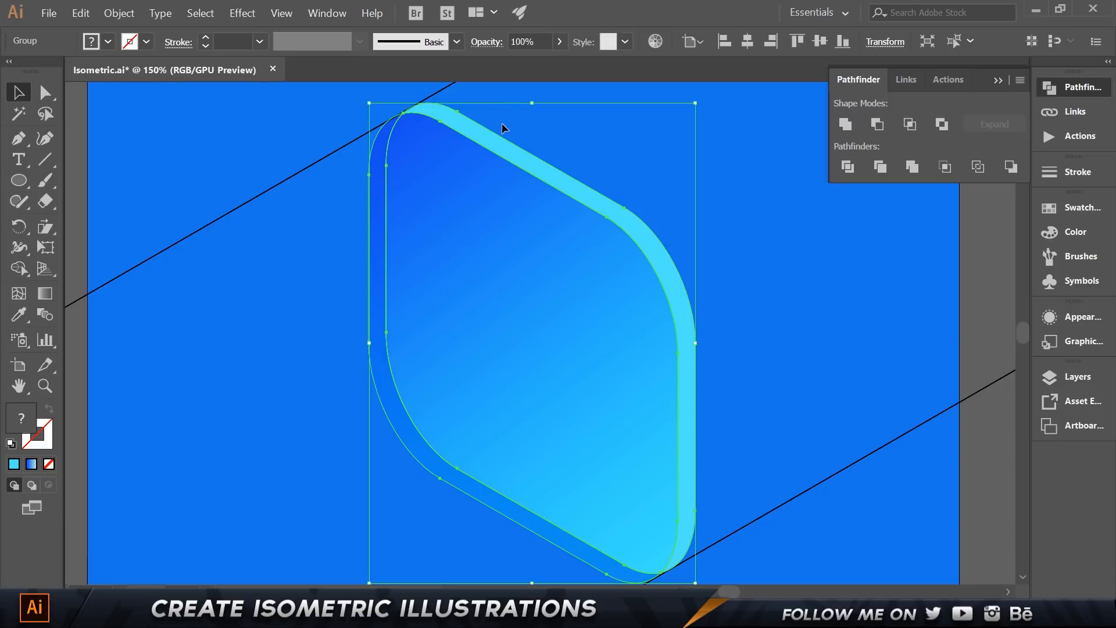
pyautogui.rightClick(439, 168)
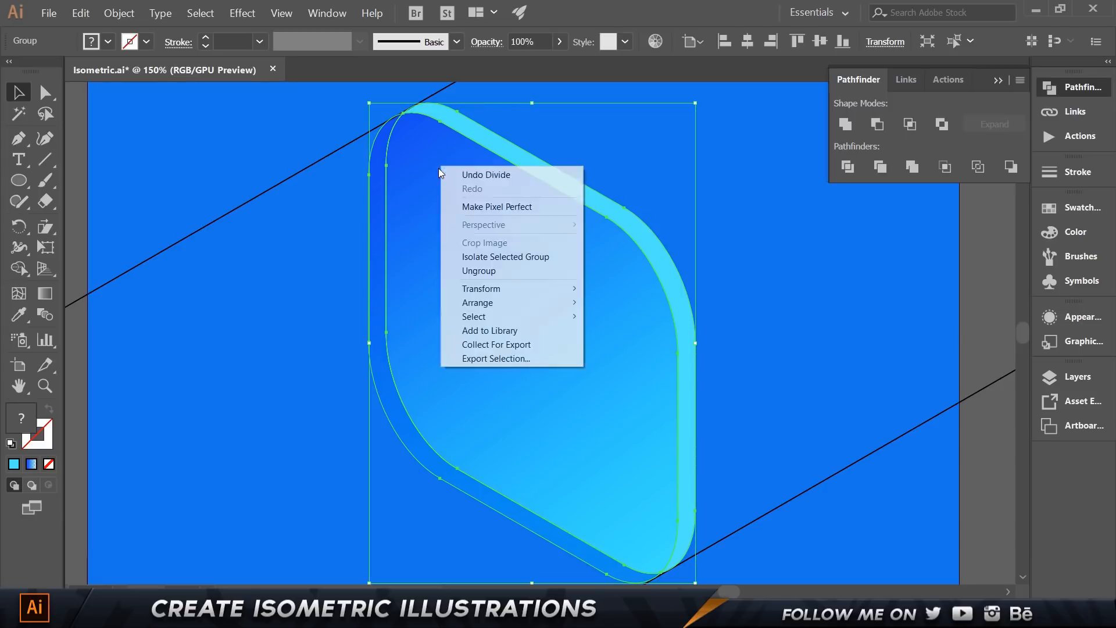
pyautogui.click(488, 270)
pyautogui.click(731, 250)
# Step: Try moving the divided pieces apart from one another, and undo the moves
pyautogui.moveTo(551, 271); pyautogui.dragTo(453, 334)
pyautogui.hotkey('ctrl', 'z')
pyautogui.moveTo(484, 134); pyautogui.dragTo(624, 135)
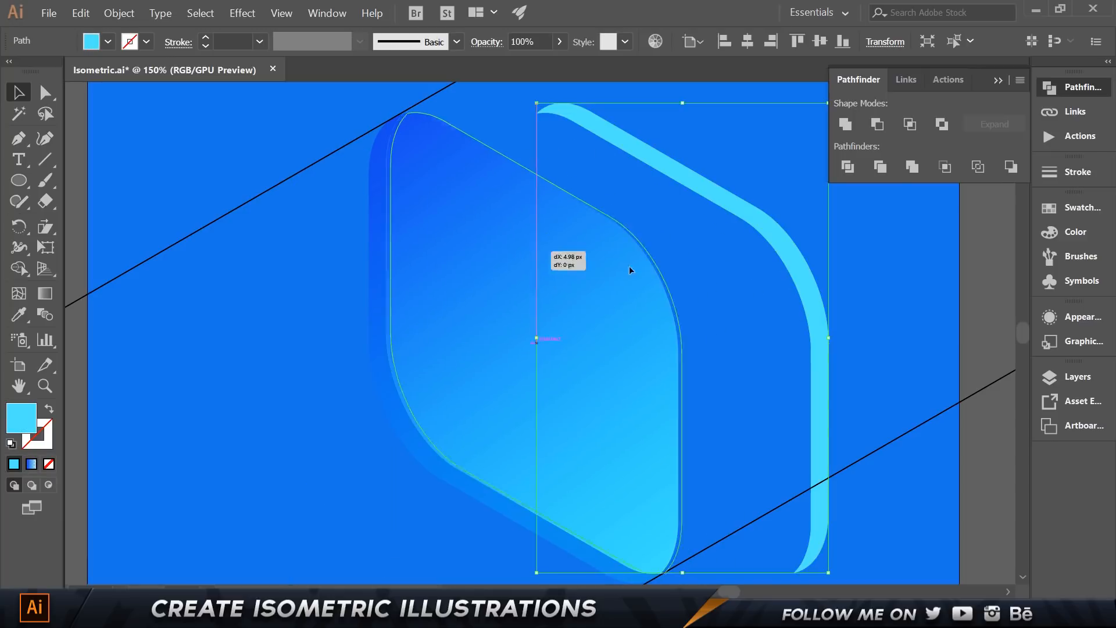
pyautogui.moveTo(563, 257); pyautogui.dragTo(741, 275)
pyautogui.moveTo(487, 233); pyautogui.dragTo(582, 395)
pyautogui.hotkey('ctrl', 'z')
pyautogui.hotkey('ctrl', 'z')
pyautogui.hotkey('ctrl', 'z')
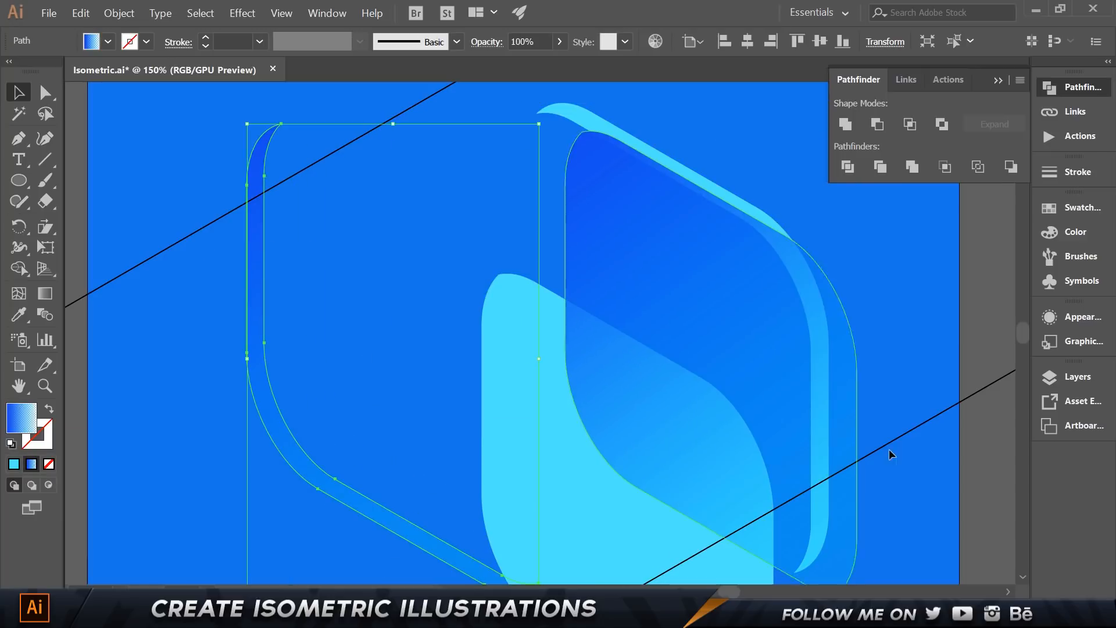
# Step: Nudge the gradient front piece aside and delete the overlapping cyan piece lying beneath it
pyautogui.click(504, 302)
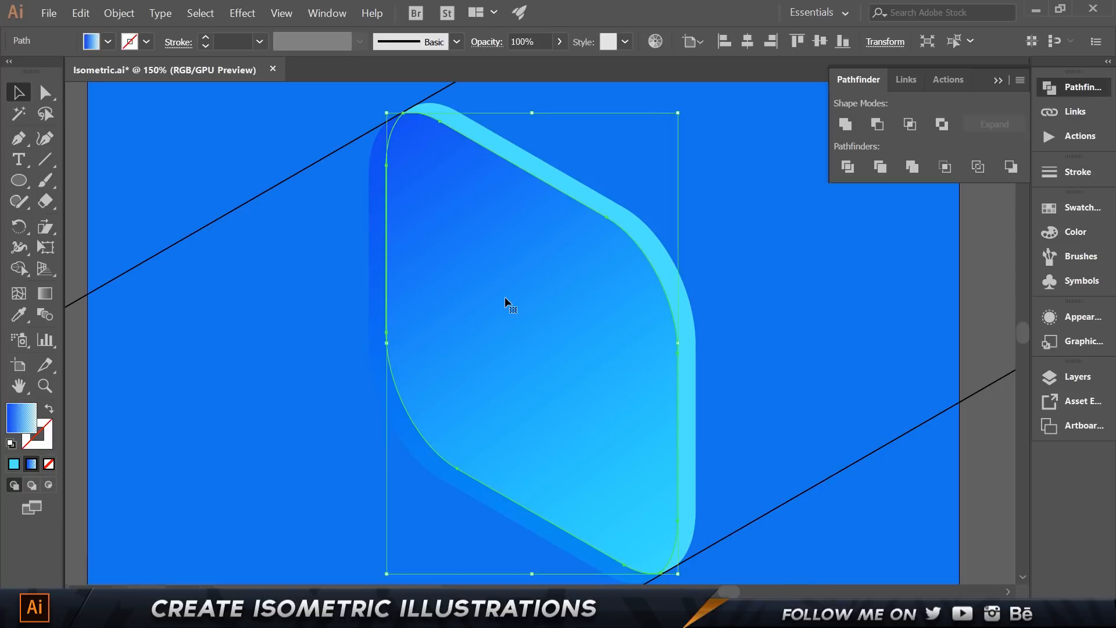
pyautogui.hotkey('shift', 'Left')
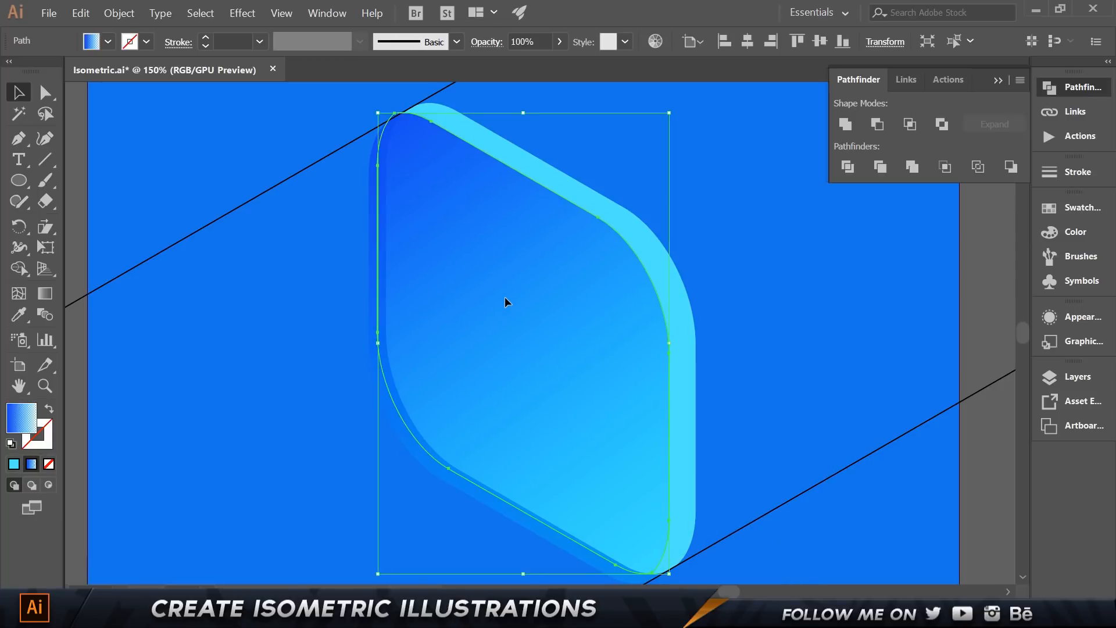
pyautogui.hotkey('ctrl', 'z')
pyautogui.click(560, 137)
pyautogui.click(536, 179)
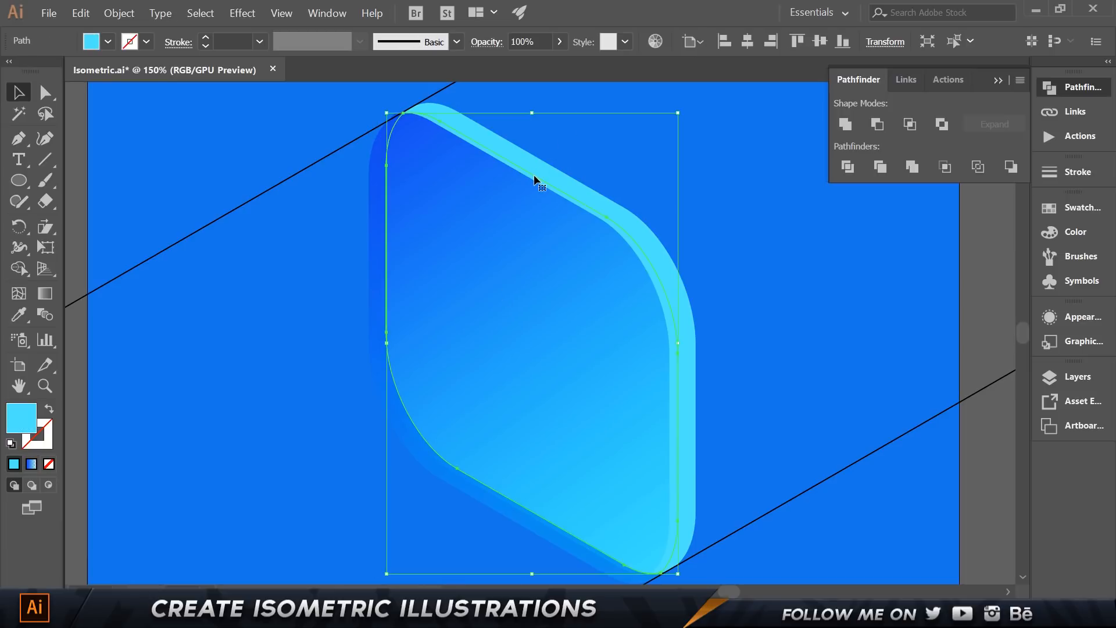
pyautogui.press('Delete')
# Step: Move the gradient front piece back into line with the cyan edge and deselect it
pyautogui.click(523, 226)
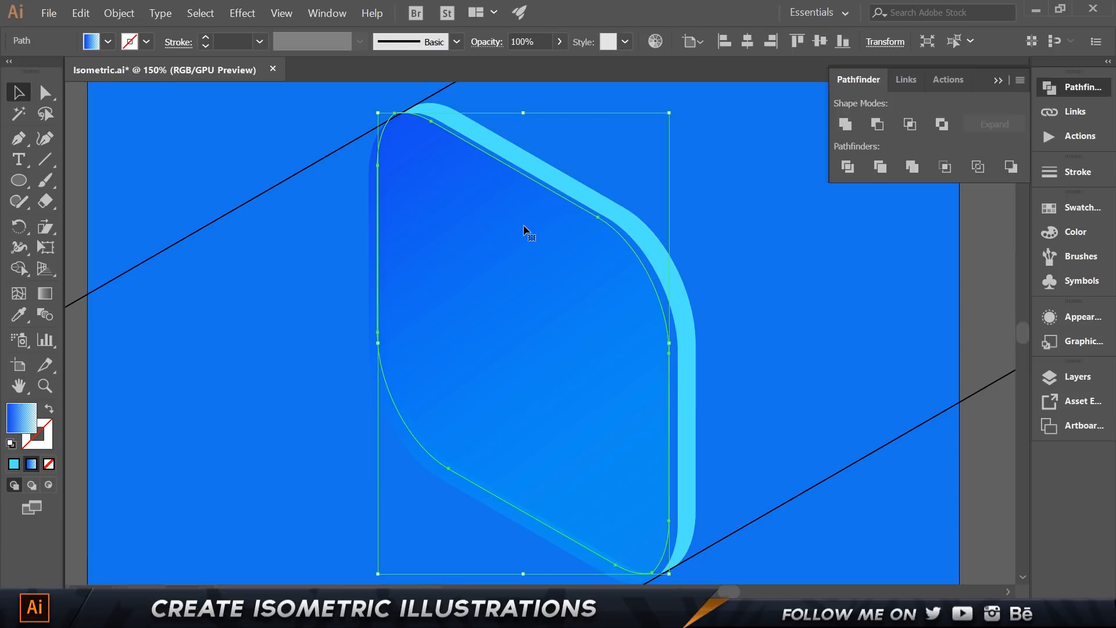
pyautogui.hotkey('shift', 'Right')
pyautogui.click(749, 243)
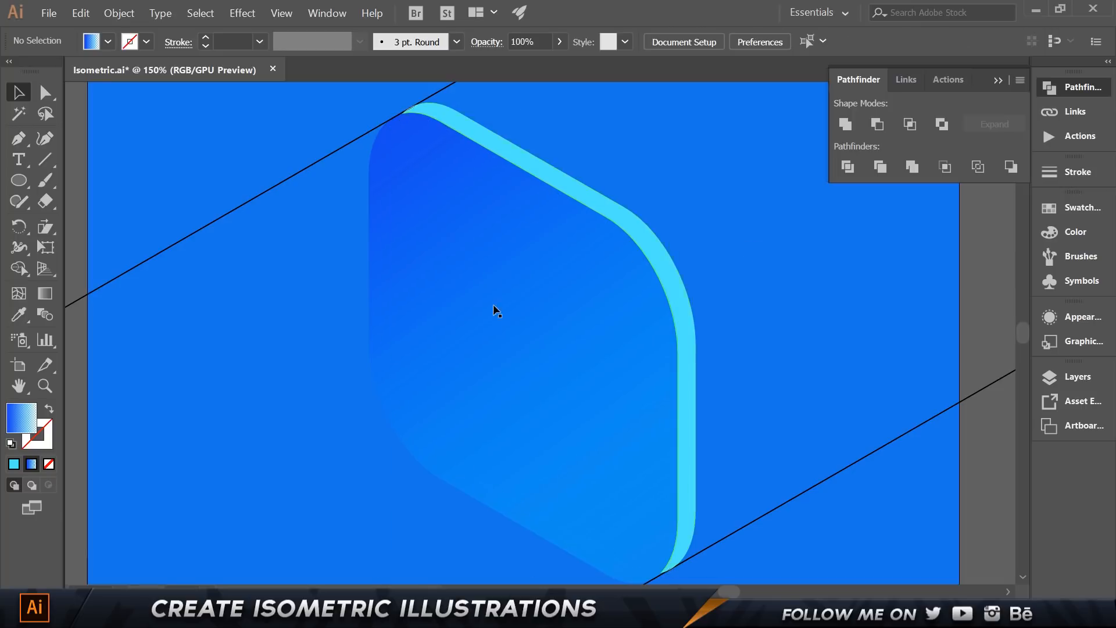
# Step: Unite the two gradient pieces of the front plate into one shape with Pathfinder, and deselect it
pyautogui.click(526, 360)
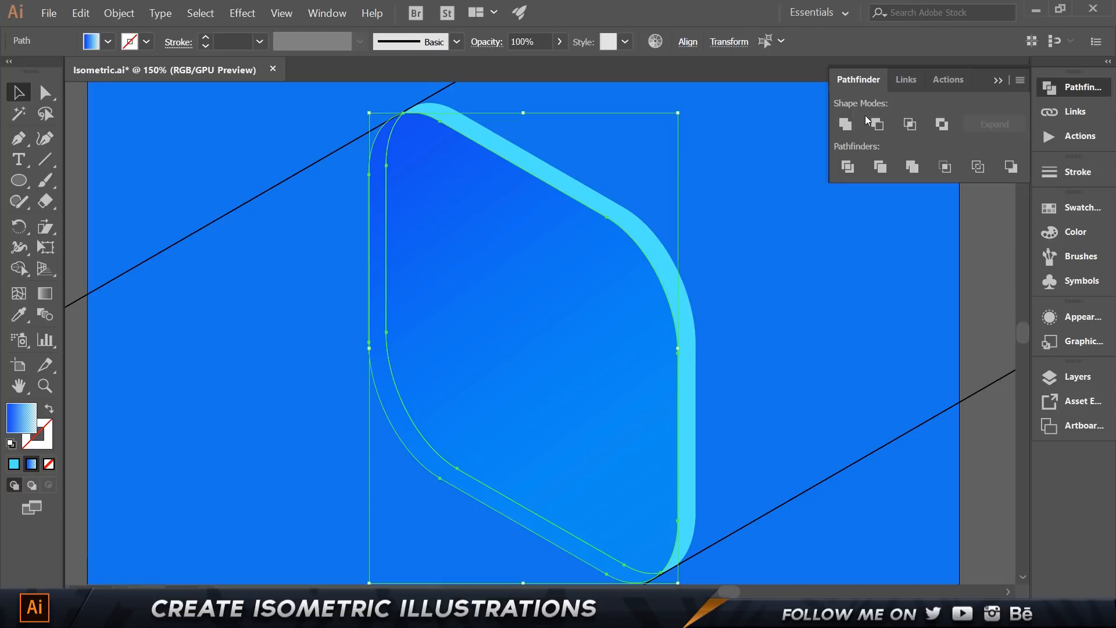
pyautogui.click(846, 124)
pyautogui.click(782, 245)
# Step: Try moving the united front plate and the cyan edge away from each other, and undo both moves
pyautogui.moveTo(576, 308); pyautogui.dragTo(416, 343)
pyautogui.hotkey('ctrl', 'z')
pyautogui.moveTo(648, 242); pyautogui.dragTo(795, 235)
pyautogui.hotkey('ctrl', 'z')
# Step: Draw a cyan square with the Rectangle tool beside the front plate, extending past the artboard's right edge
pyautogui.hotkey('ctrl', '-')
pyautogui.hscroll(-4, 837, 192)
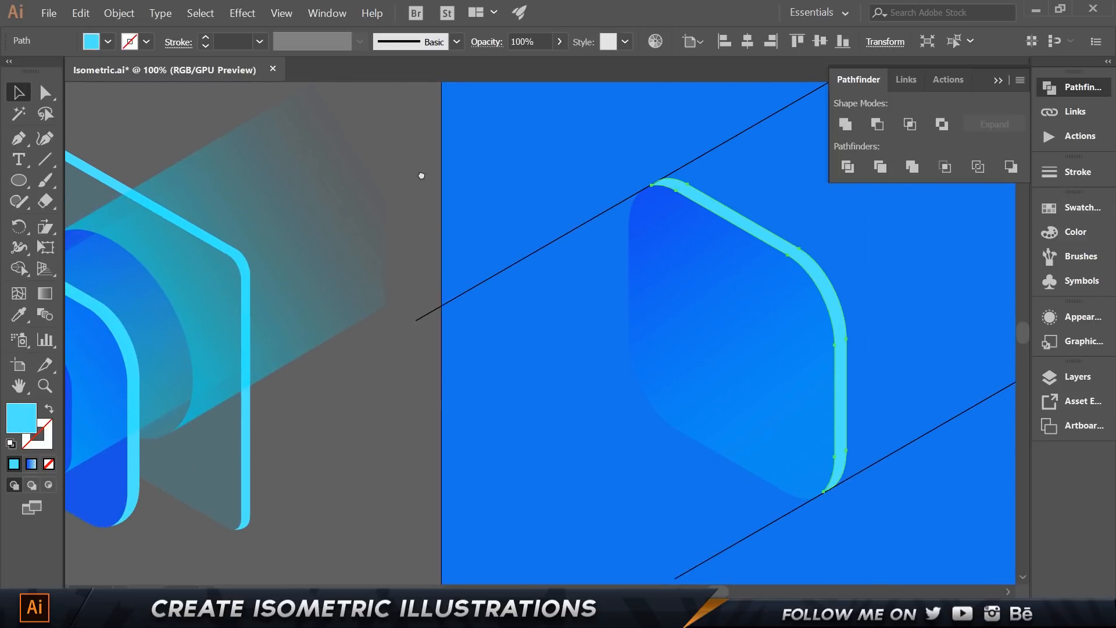
pyautogui.moveTo(264, 130); pyautogui.dragTo(279, 189)
pyautogui.moveTo(875, 244); pyautogui.dragTo(536, 292)
pyautogui.click(832, 239)
pyautogui.scroll(-1, 253, 195)
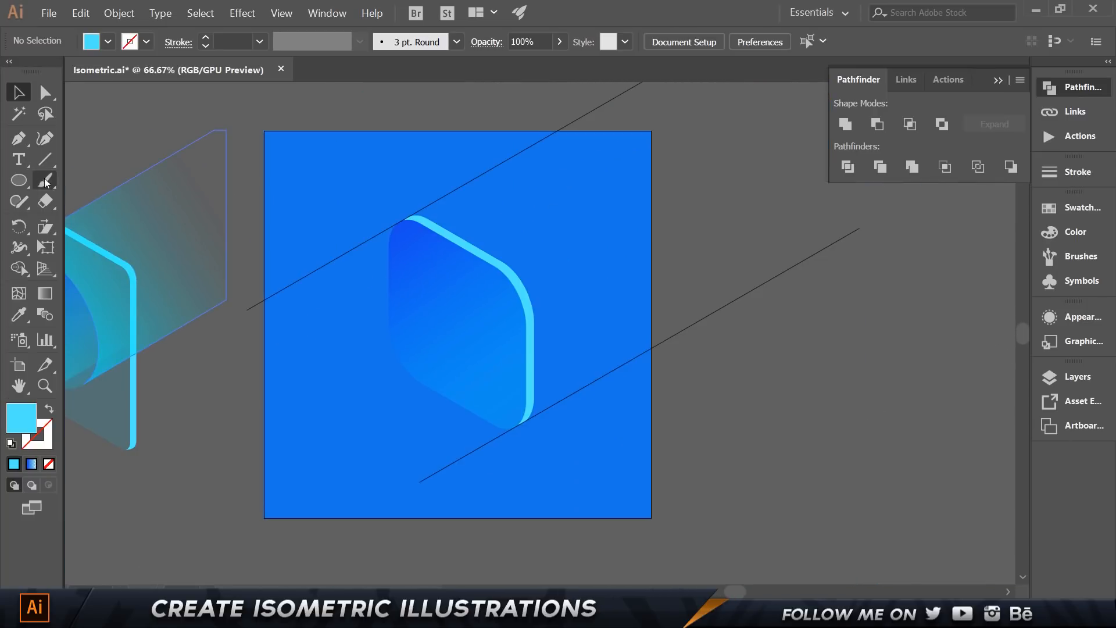
pyautogui.click(22, 181)
pyautogui.moveTo(26, 181); pyautogui.dragTo(64, 182)
pyautogui.moveTo(549, 179); pyautogui.dragTo(767, 397)
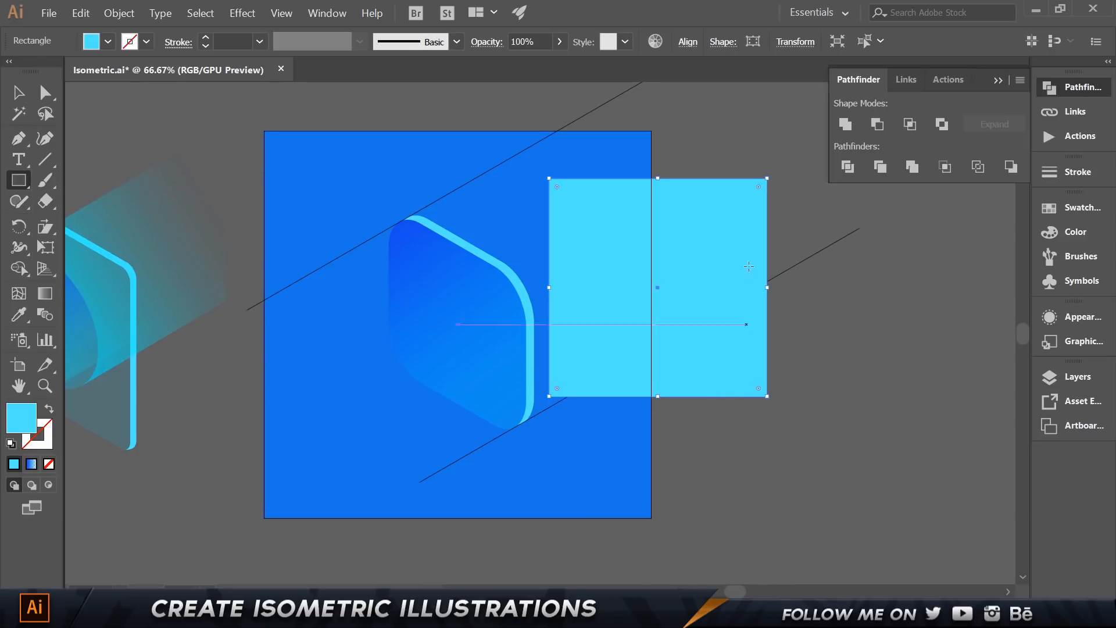
# Step: Round all four corners of the cyan square to a radius of about 44 px
pyautogui.moveTo(757, 187); pyautogui.dragTo(742, 204)
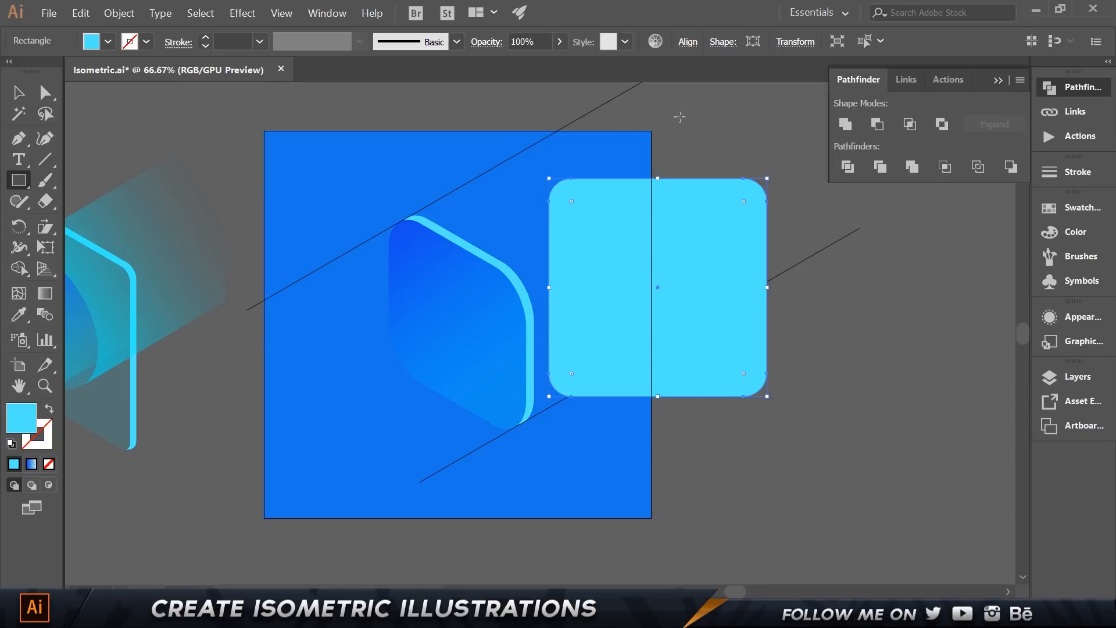
pyautogui.press('v')
pyautogui.click(737, 149)
pyautogui.click(719, 221)
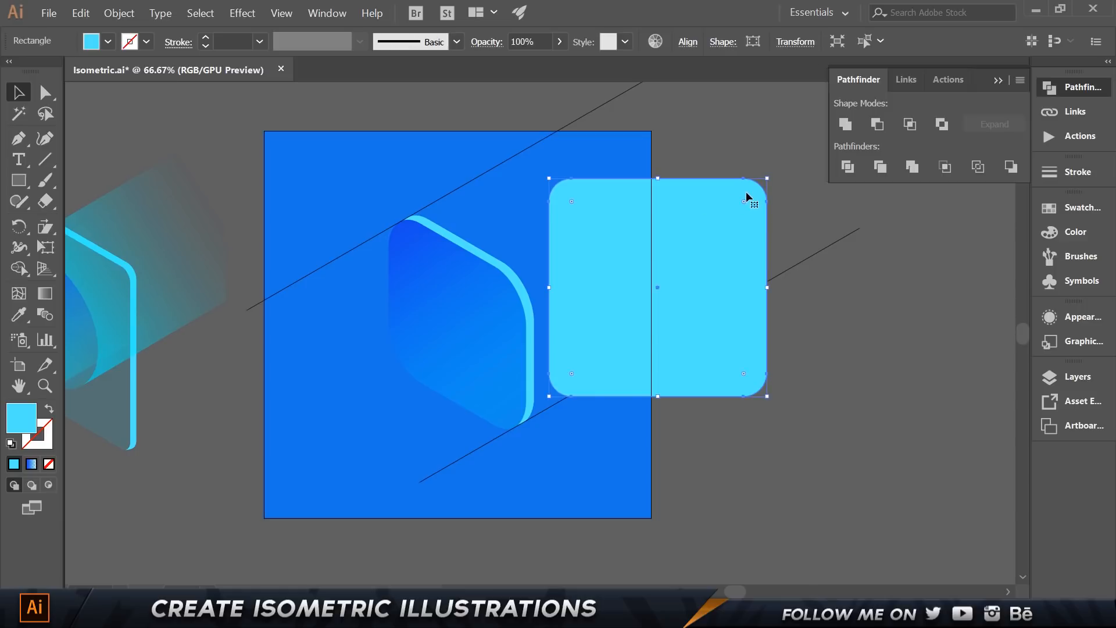
pyautogui.moveTo(743, 201); pyautogui.dragTo(752, 194)
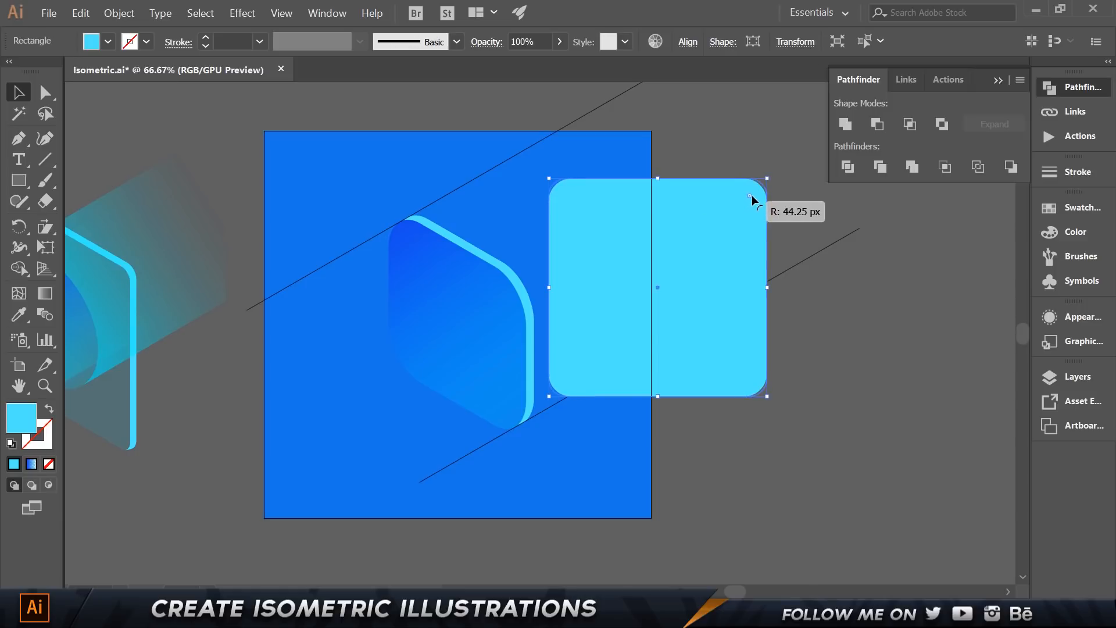
pyautogui.click(753, 131)
pyautogui.click(702, 256)
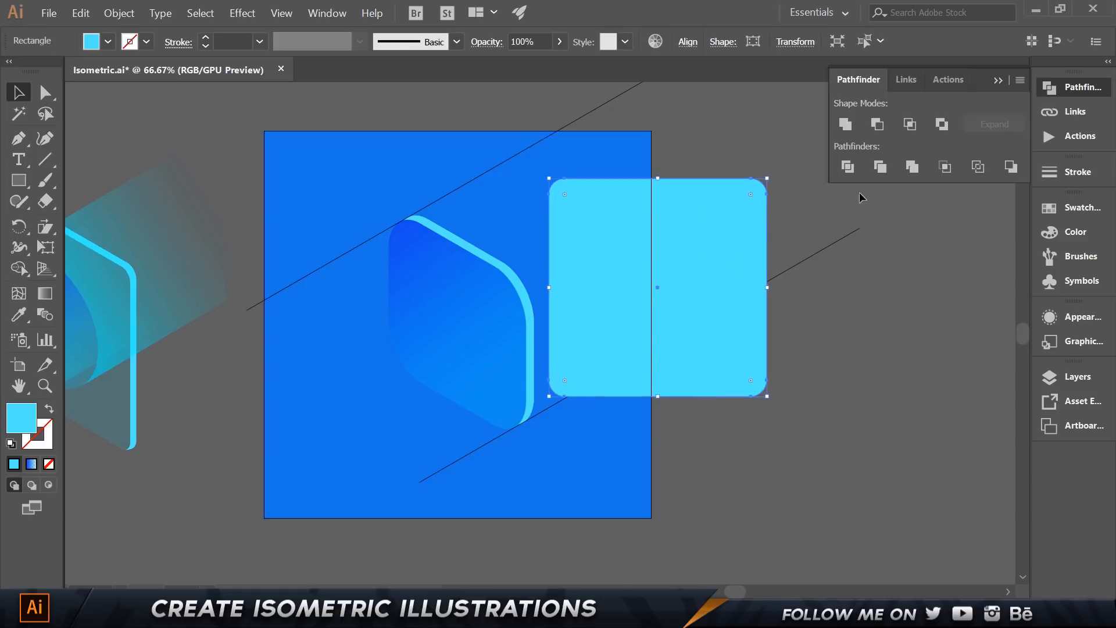
# Step: Run the Left action from the Isometric Actions set on the rounded cyan square
pyautogui.click(1061, 137)
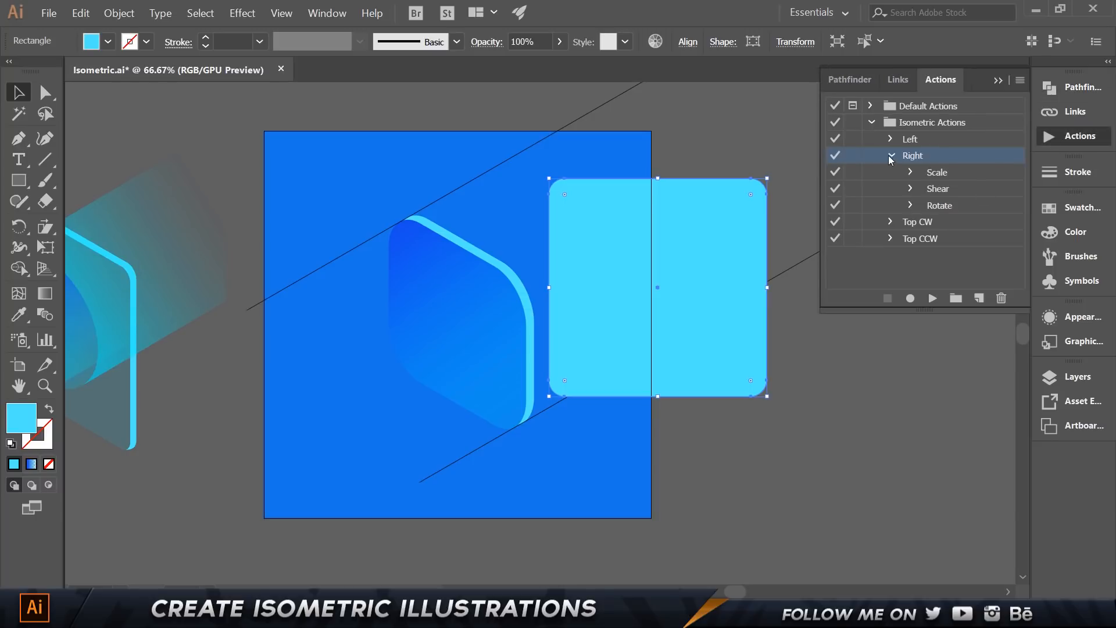
pyautogui.click(909, 139)
pyautogui.click(932, 299)
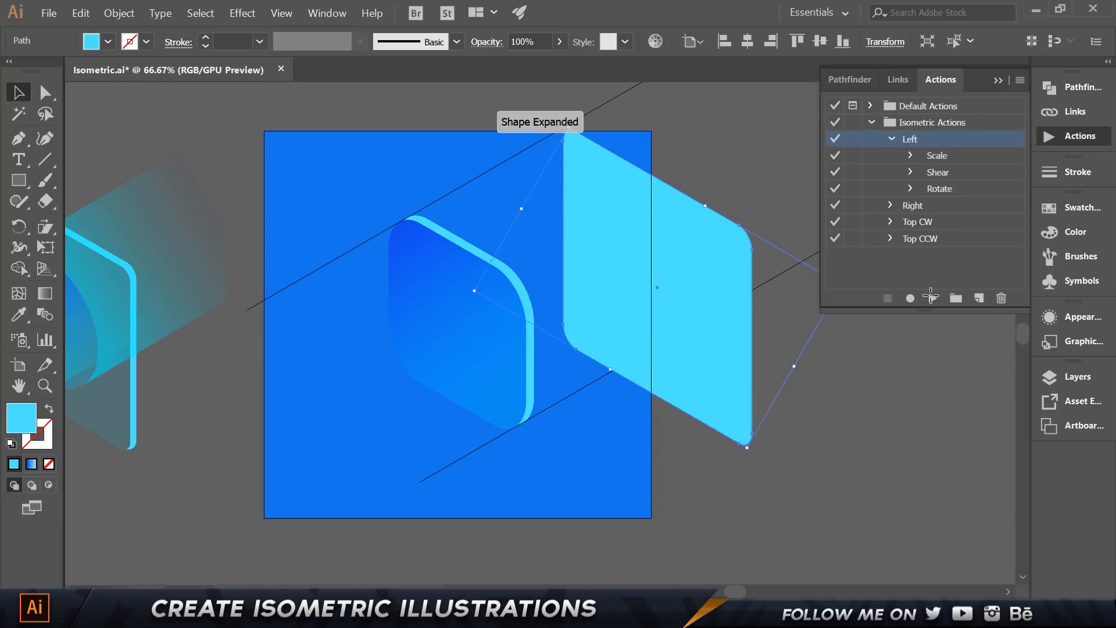
pyautogui.moveTo(290, 244); pyautogui.dragTo(365, 248)
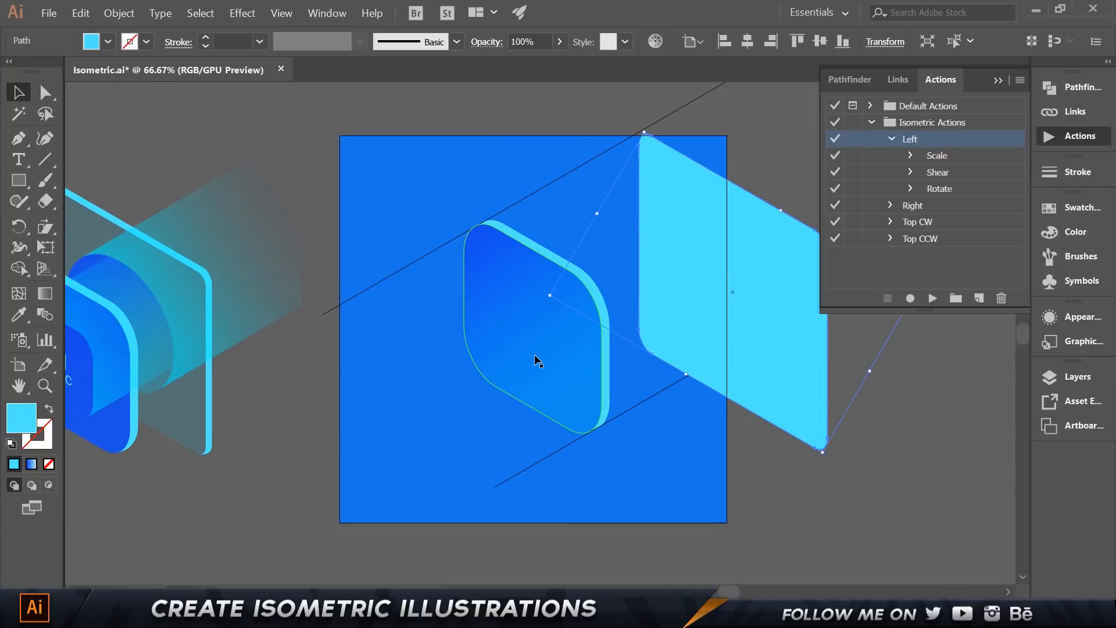
# Step: Apply the front plate's blue gradient to the skewed cyan plate with the Eyedropper, and deselect it
pyautogui.click(773, 167)
pyautogui.click(717, 245)
pyautogui.press('i')
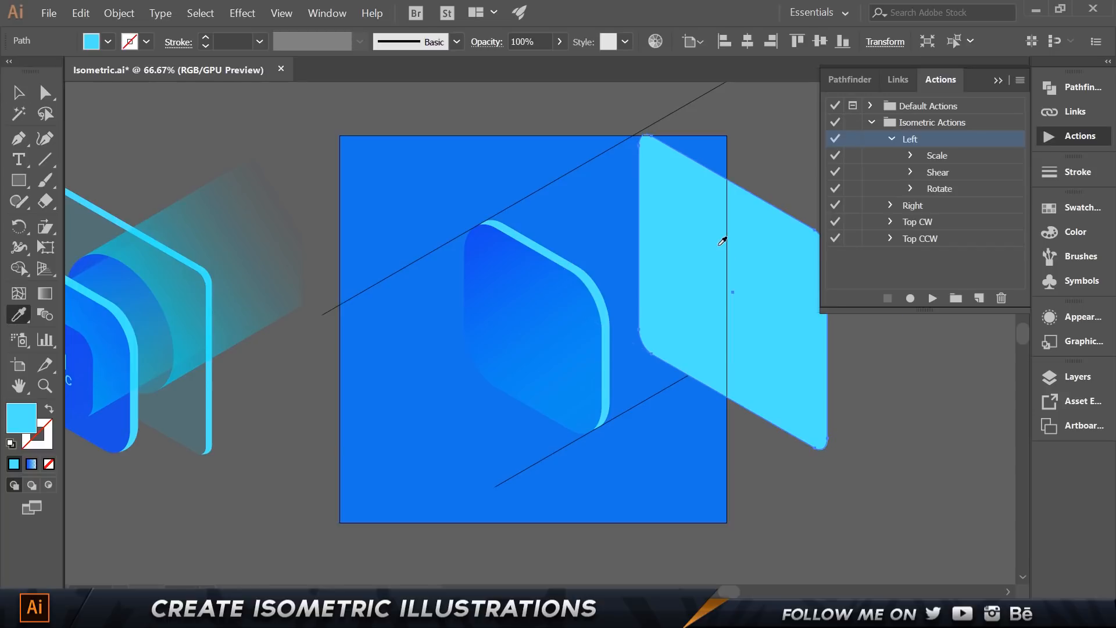
pyautogui.click(511, 303)
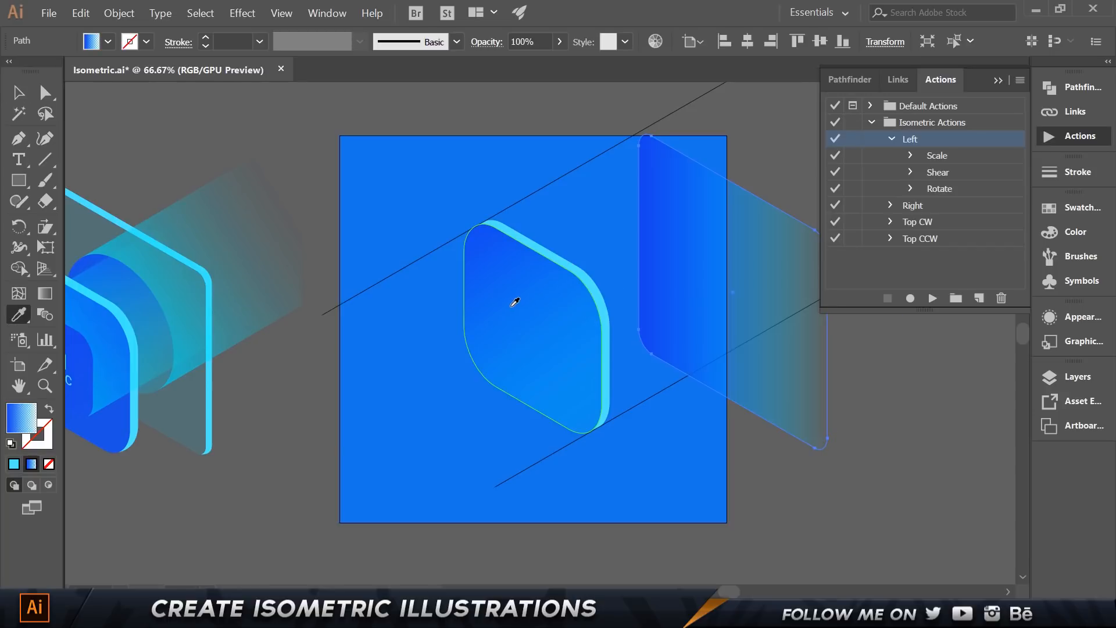
pyautogui.press('v')
pyautogui.click(902, 331)
# Step: Redirect the new plate's gradient diagonally, from dark blue at its lower-right corner toward its upper-left corner, and deselect it
pyautogui.click(719, 284)
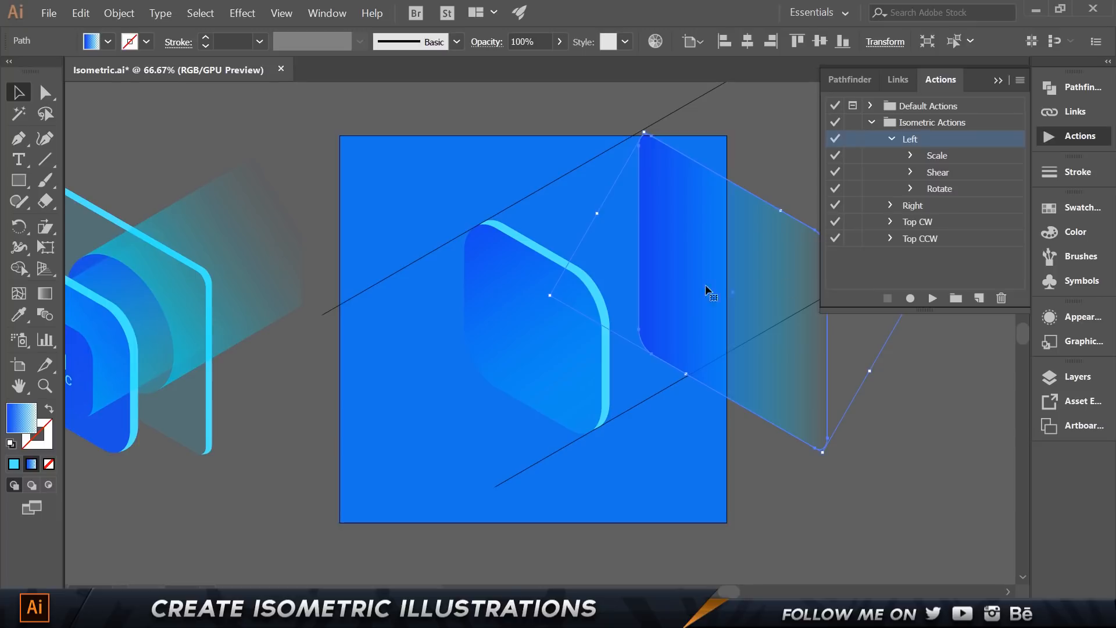
pyautogui.click(50, 297)
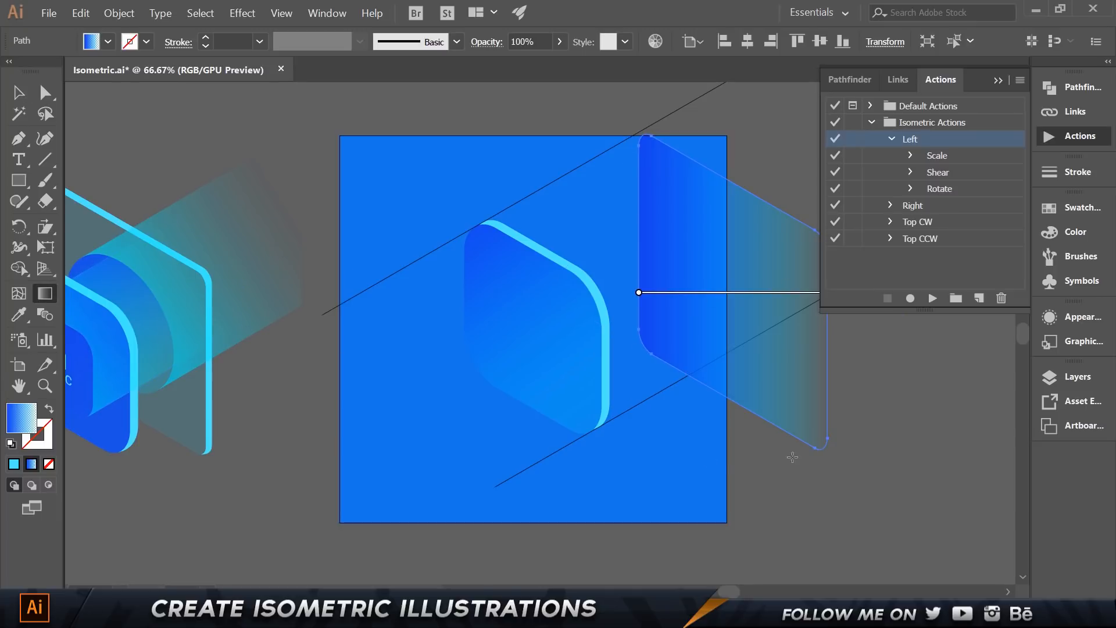
pyautogui.moveTo(859, 498); pyautogui.dragTo(615, 98)
pyautogui.press('v')
pyautogui.click(898, 400)
# Step: Place the new plate overlapping the front plate, offset toward its upper right, and scale it down slightly
pyautogui.moveTo(730, 310); pyautogui.dragTo(622, 330)
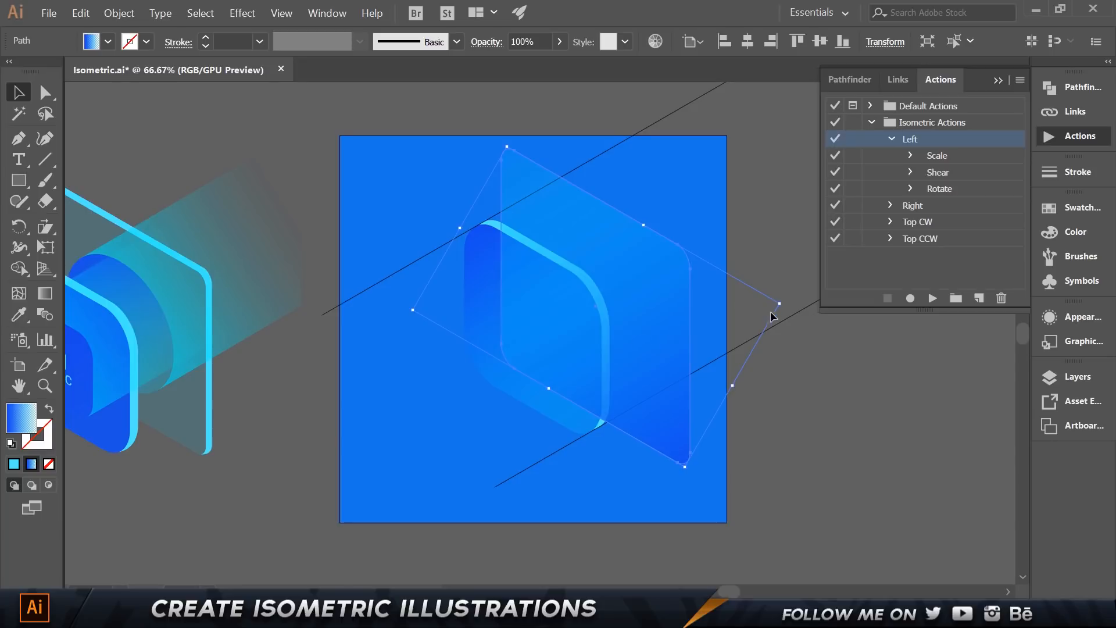
pyautogui.moveTo(781, 302); pyautogui.dragTo(751, 304)
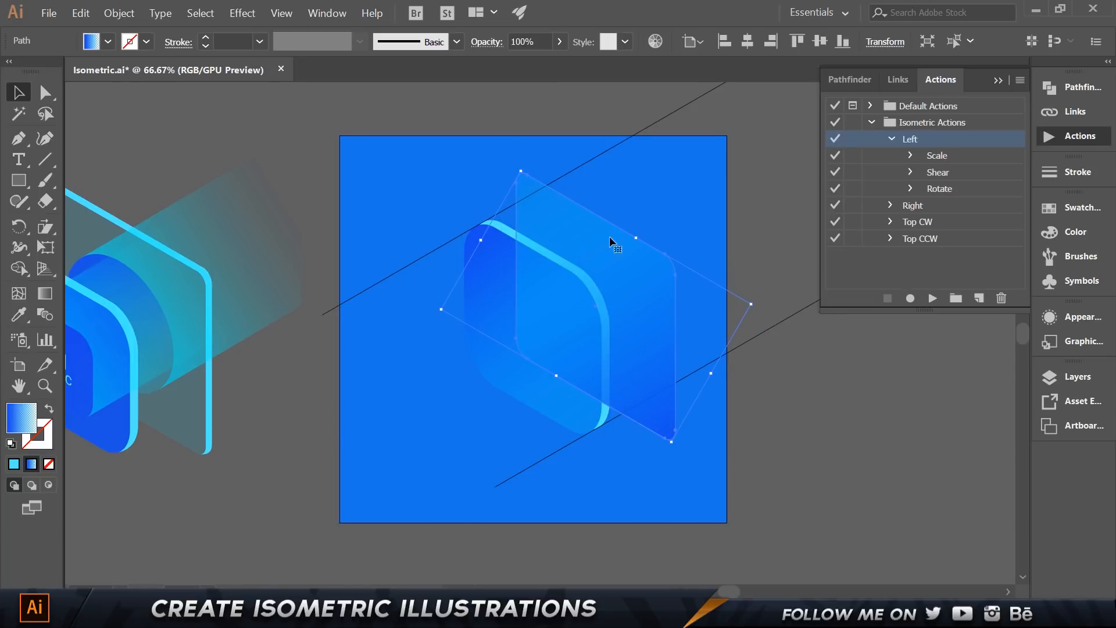
pyautogui.moveTo(615, 252); pyautogui.dragTo(608, 247)
pyautogui.moveTo(607, 248); pyautogui.dragTo(607, 249)
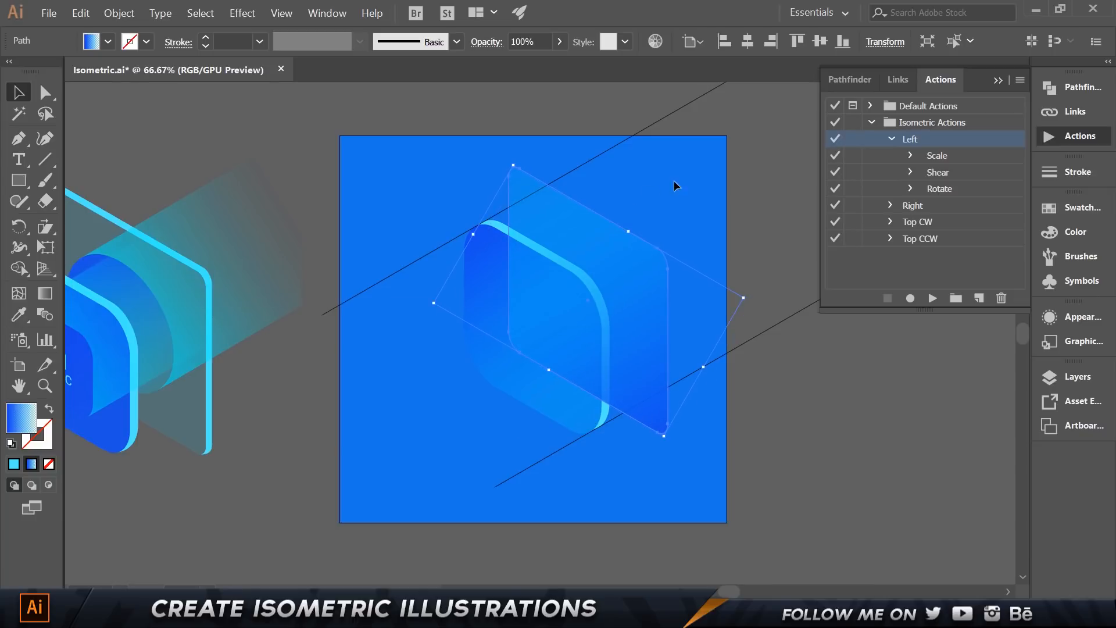
pyautogui.click(669, 183)
# Step: Try to place the new plate behind the front plate by sending it to the back
pyautogui.moveTo(437, 233); pyautogui.dragTo(459, 242)
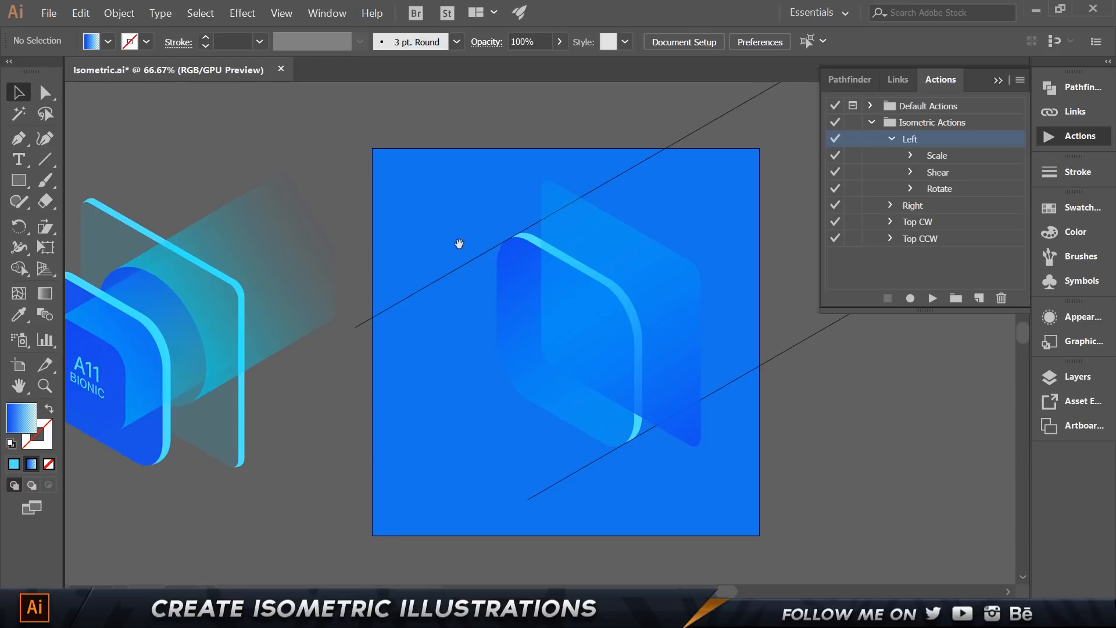
pyautogui.click(664, 268)
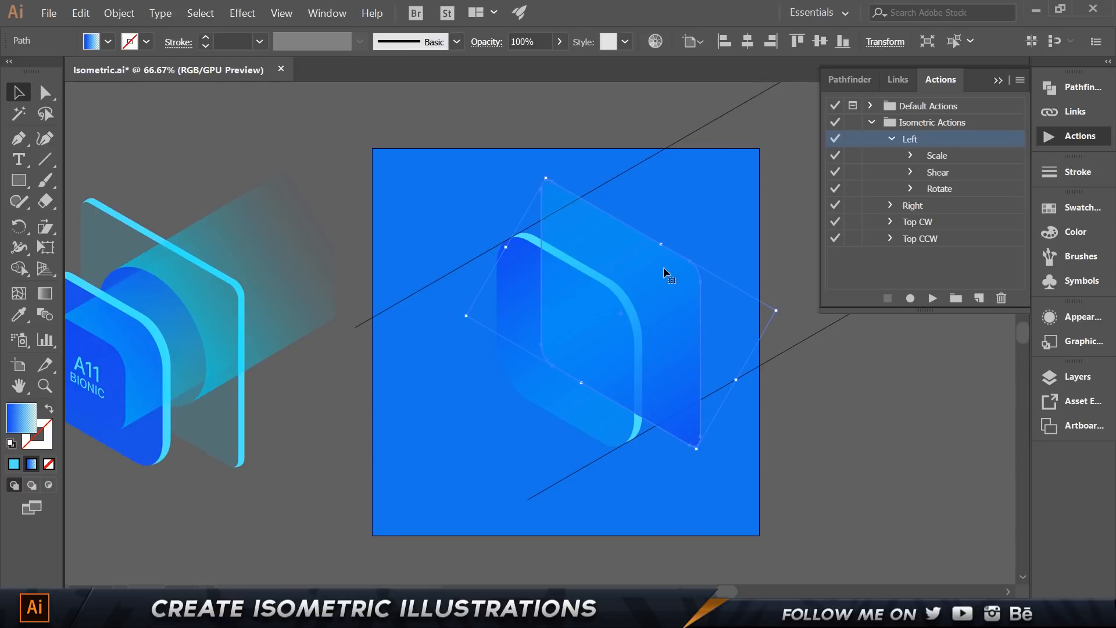
pyautogui.rightClick(653, 268)
pyautogui.moveTo(774, 468)
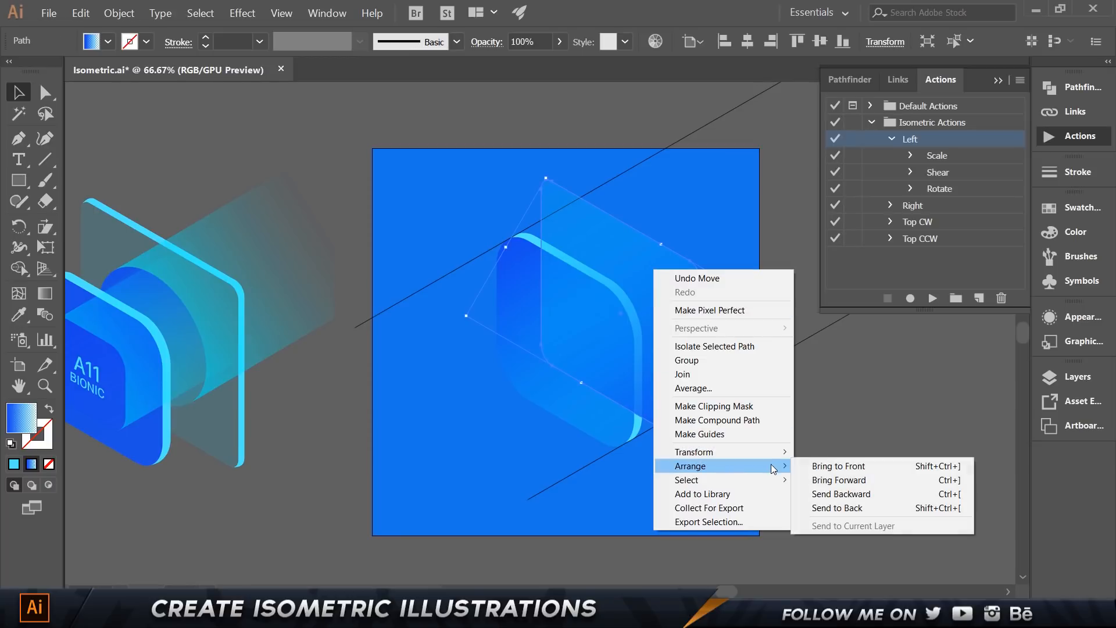
pyautogui.click(837, 507)
pyautogui.click(836, 442)
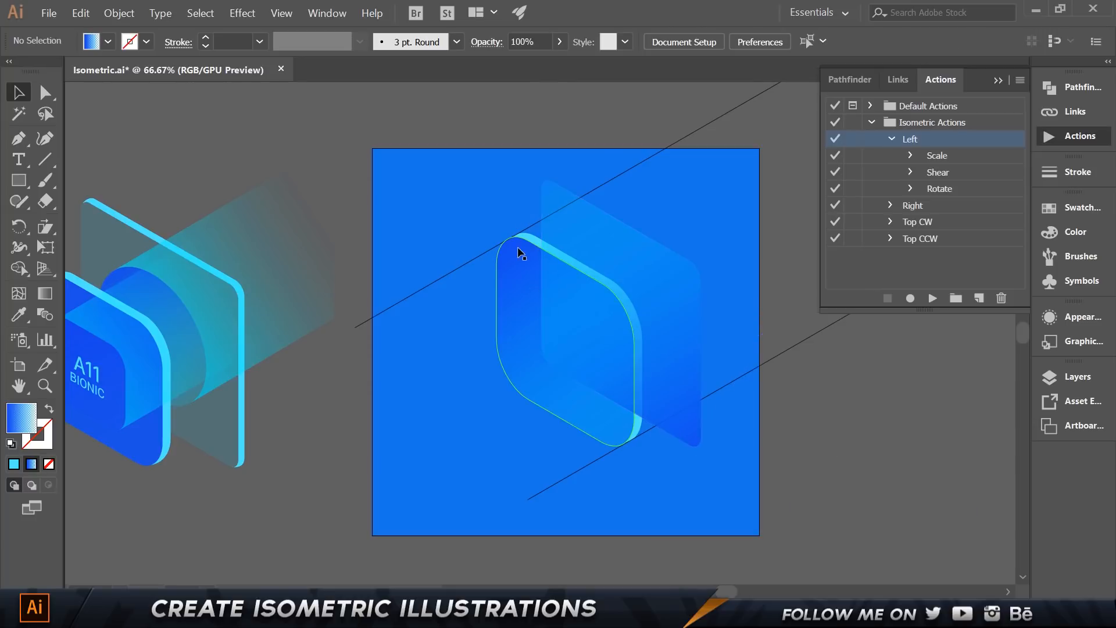
# Step: Transfer the new plate from Layer 1 to Layer 3, keeping its position on the artboard
pyautogui.click(521, 252)
pyautogui.keyDown('alt'); pyautogui.scroll(2, 520, 253); pyautogui.keyUp('alt')
pyautogui.click(1057, 376)
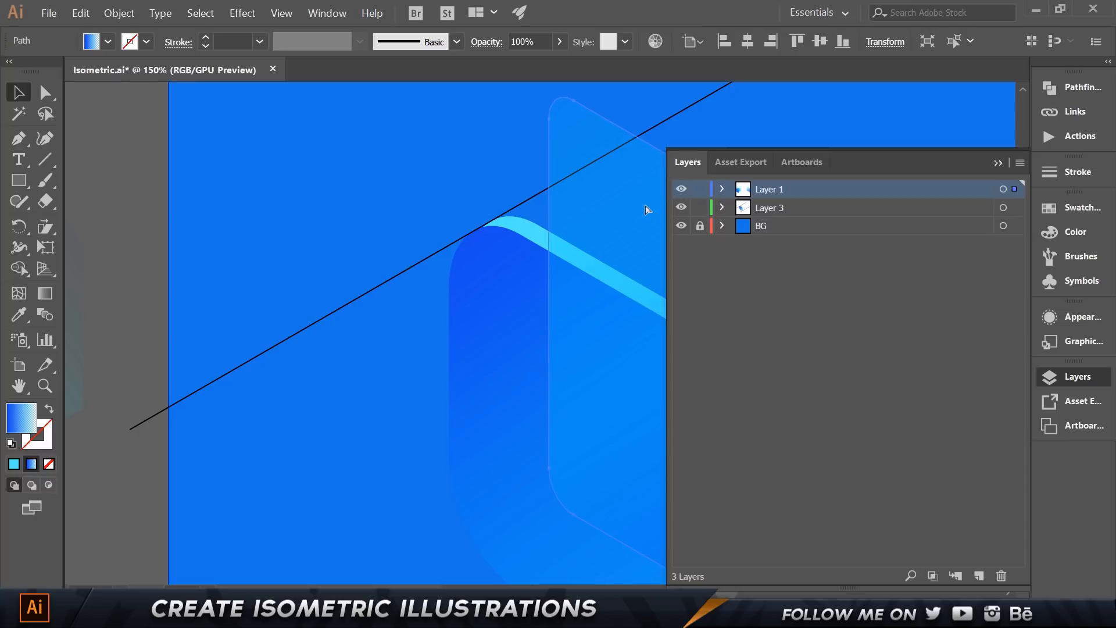
pyautogui.press('Delete')
pyautogui.click(769, 210)
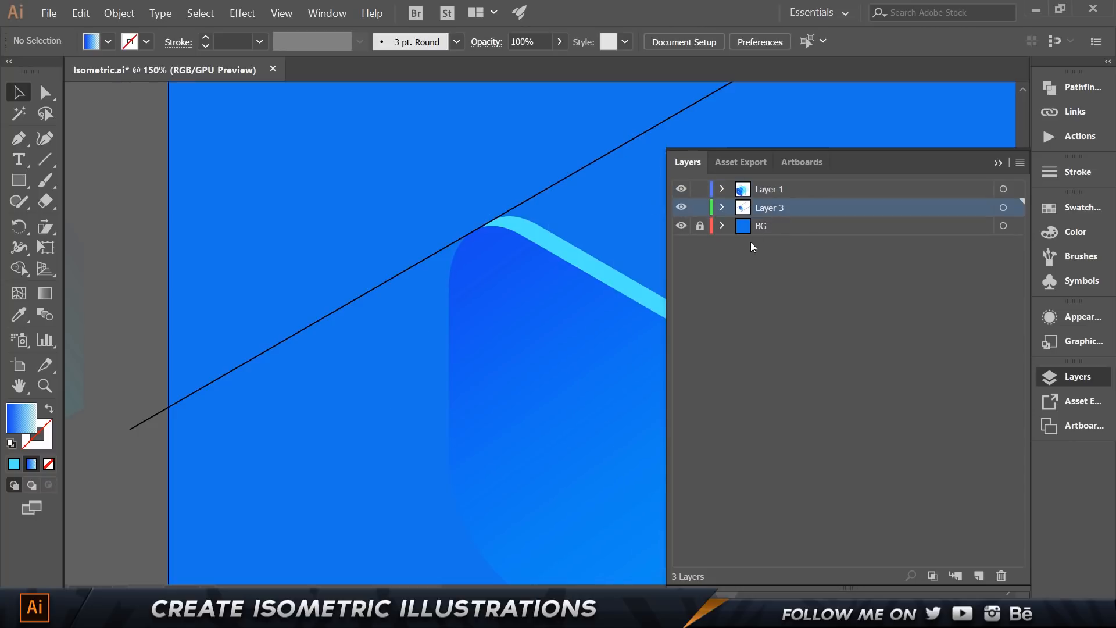
pyautogui.hotkey('ctrl', 'z')
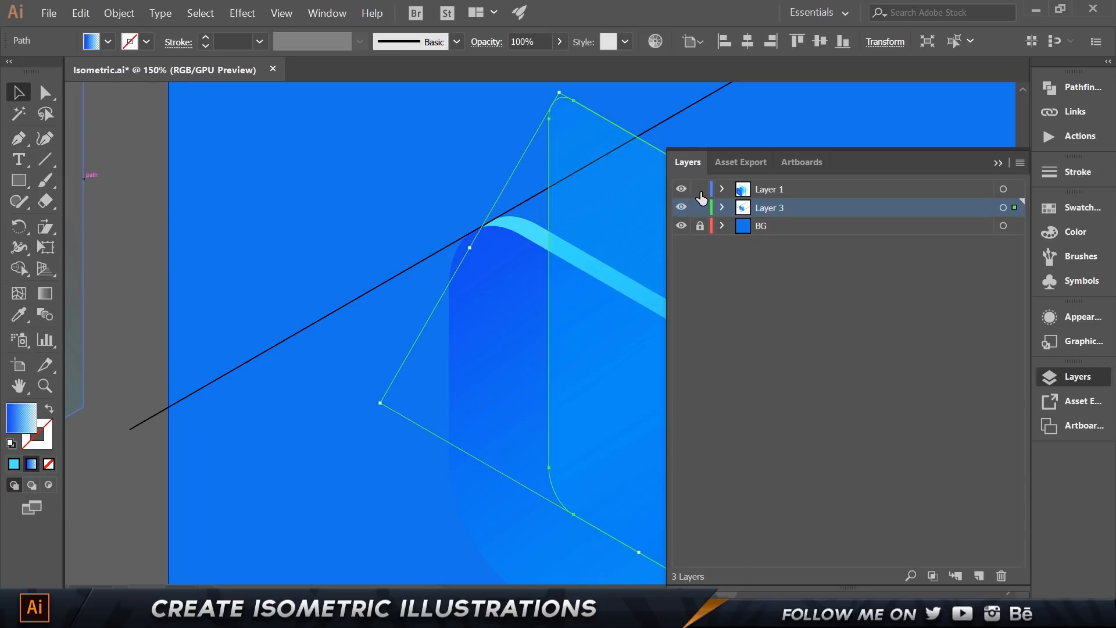
pyautogui.click(997, 164)
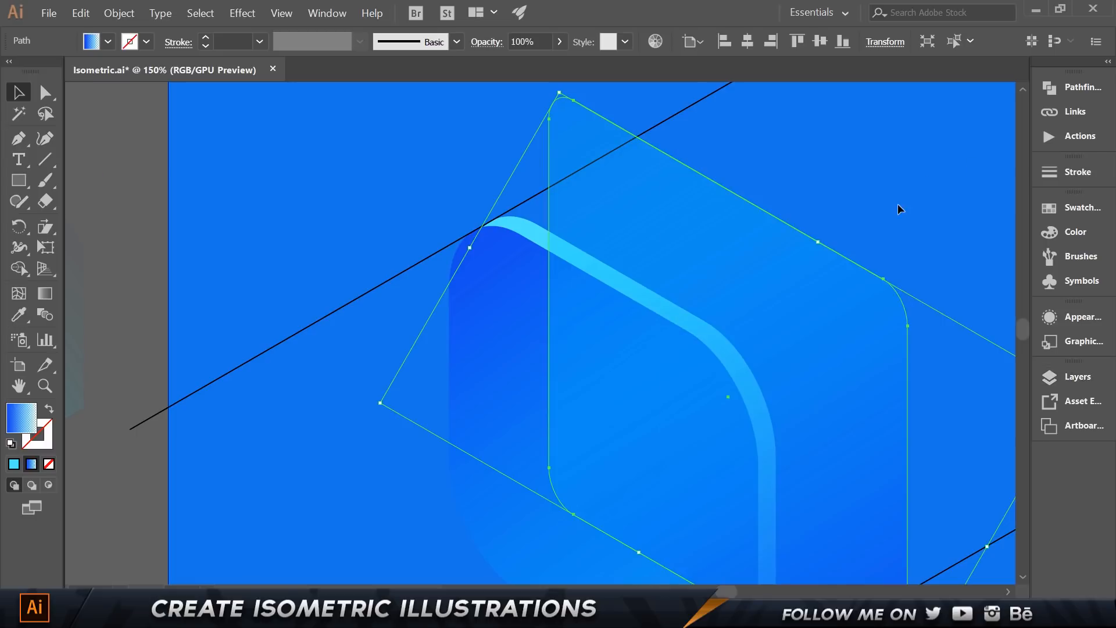
# Step: Send the new plate to the back of Layer 3, behind the front plate and cyan edge, and deselect it
pyautogui.rightClick(688, 285)
pyautogui.moveTo(762, 482)
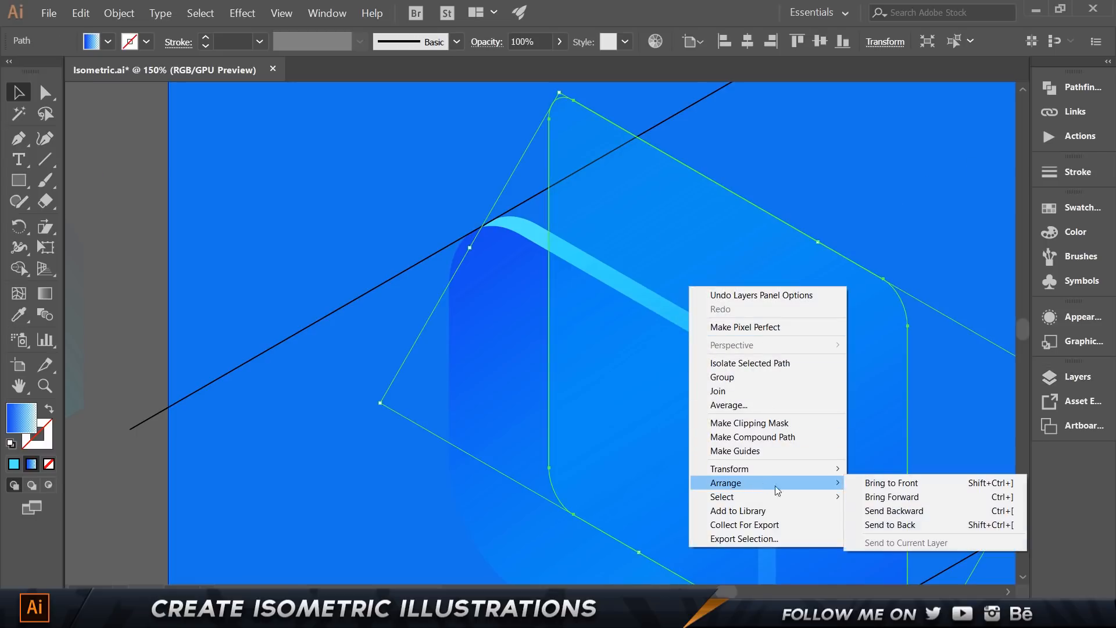
pyautogui.click(892, 525)
pyautogui.click(821, 218)
pyautogui.scroll(-2, 821, 218)
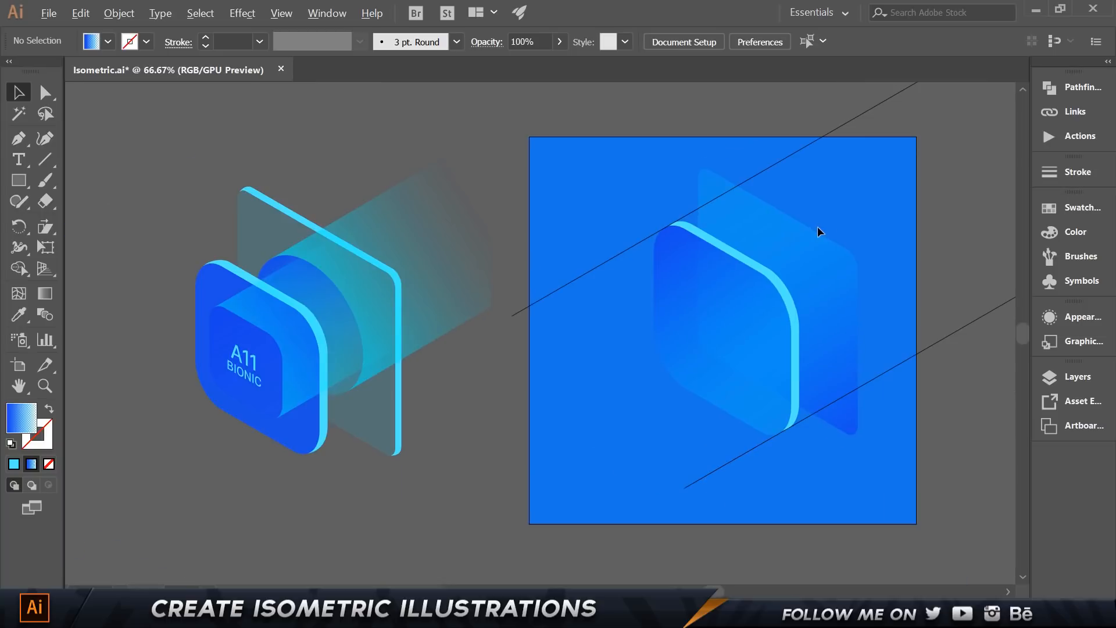
pyautogui.moveTo(869, 194); pyautogui.dragTo(825, 190)
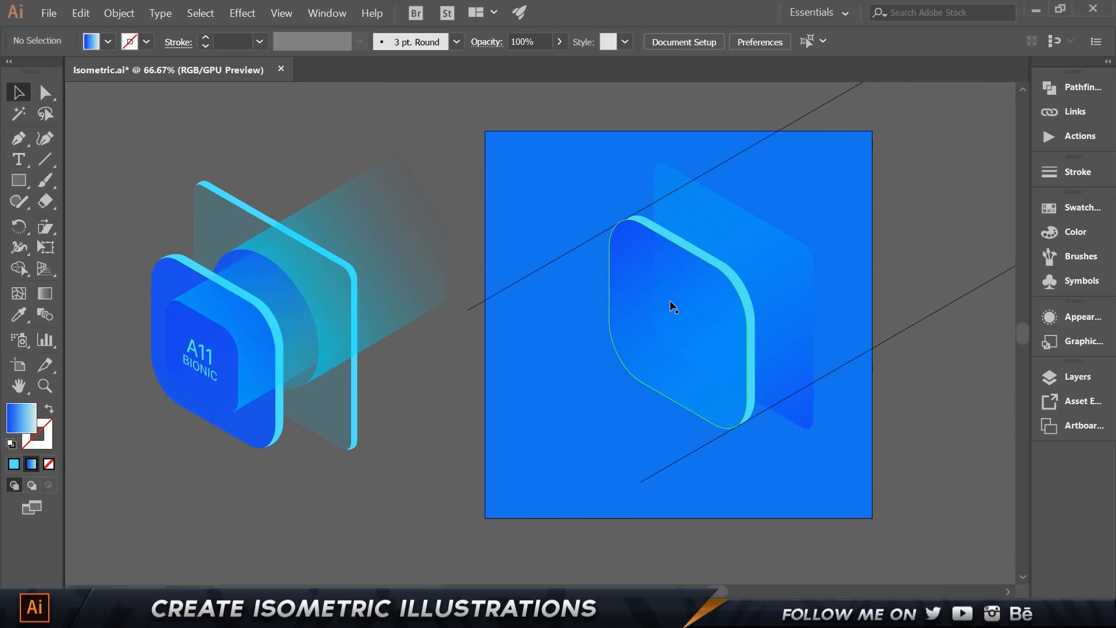
pyautogui.scroll(1, 680, 280)
pyautogui.scroll(-1, 640, 239)
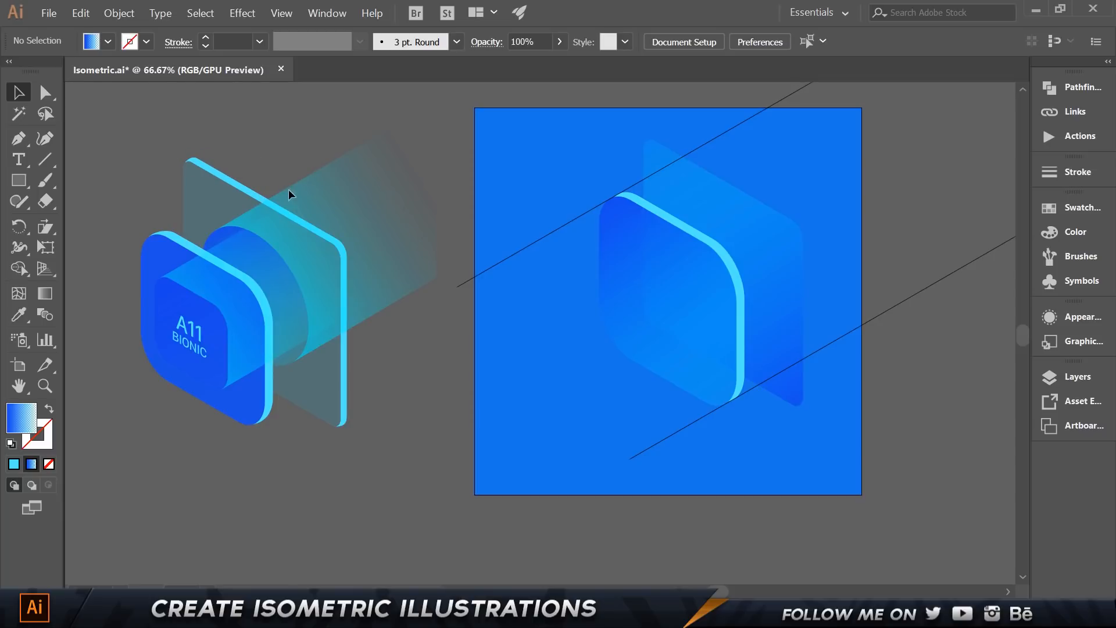
pyautogui.scroll(1, 794, 229)
pyautogui.click(740, 203)
pyautogui.hotkey('ctrl', 'shift', 'b')
pyautogui.hotkey('ctrl', 'shift', 'b')
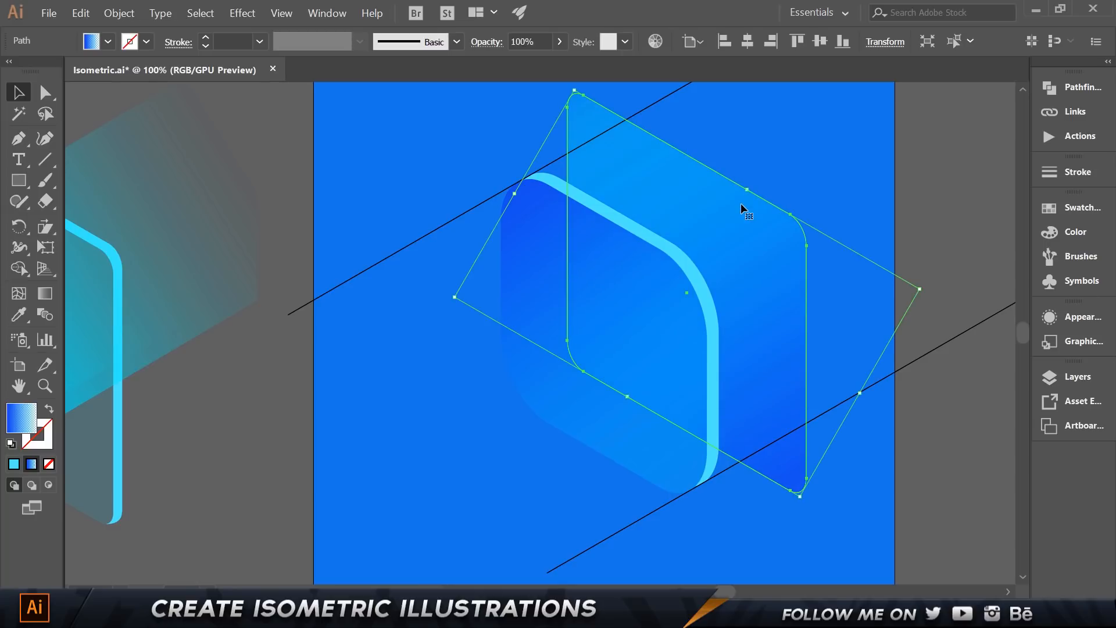
pyautogui.hotkey('ctrl', 'z')
pyautogui.click(803, 144)
# Step: Duplicate the upper isometric guide line and place the copy against the rear plate's top corner
pyautogui.moveTo(818, 168); pyautogui.dragTo(699, 356)
pyautogui.scroll(1, 523, 325)
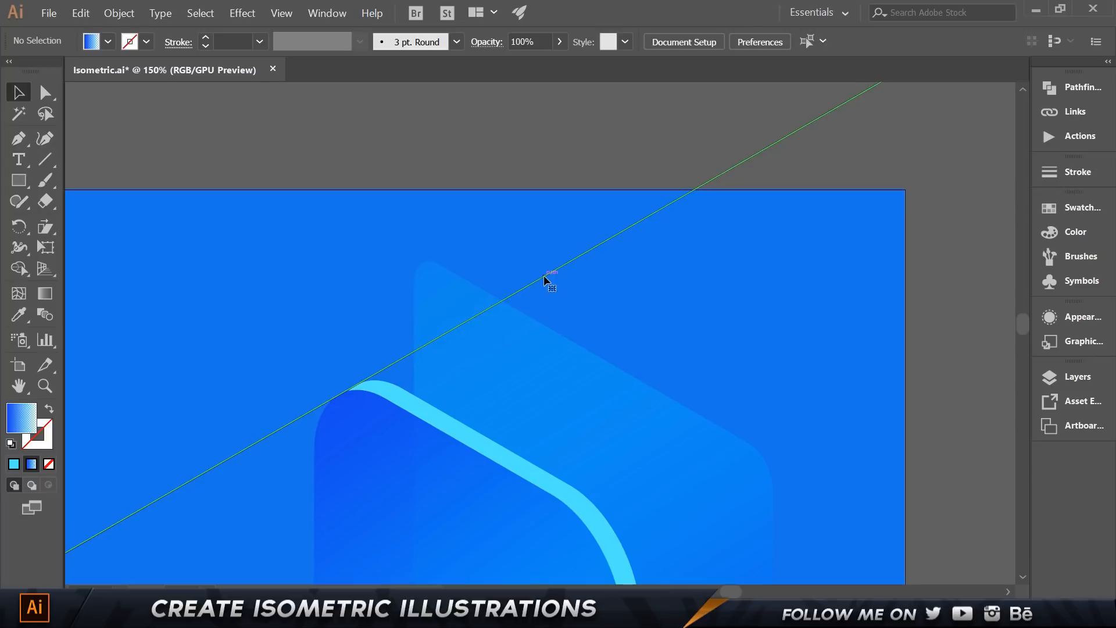
pyautogui.click(546, 274)
pyautogui.moveTo(549, 273); pyautogui.dragTo(501, 194)
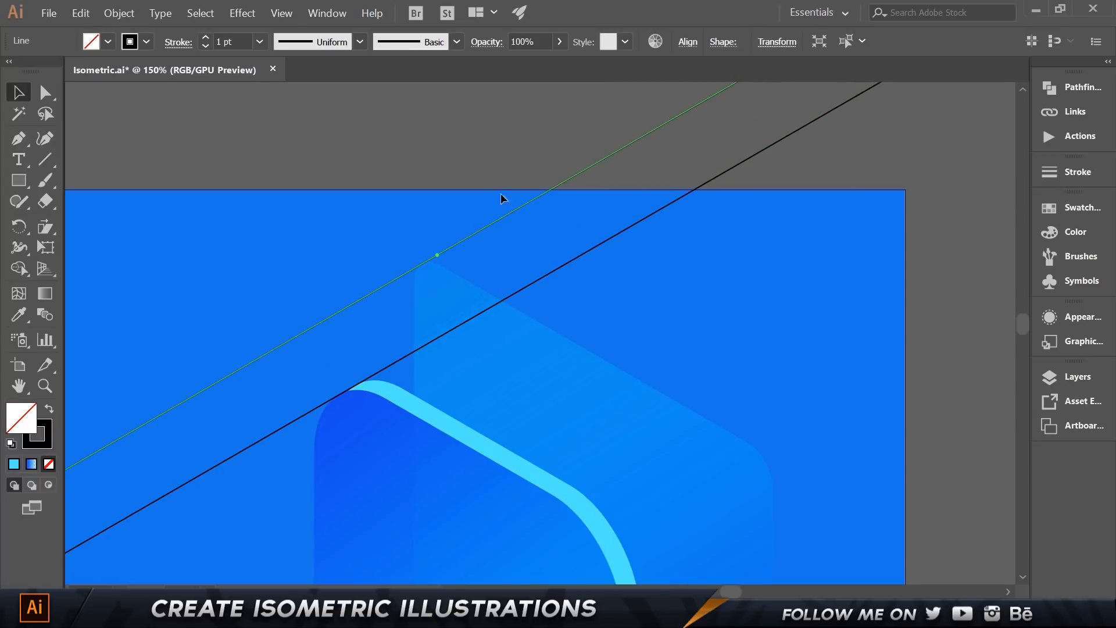
pyautogui.click(330, 13)
pyautogui.moveTo(282, 14)
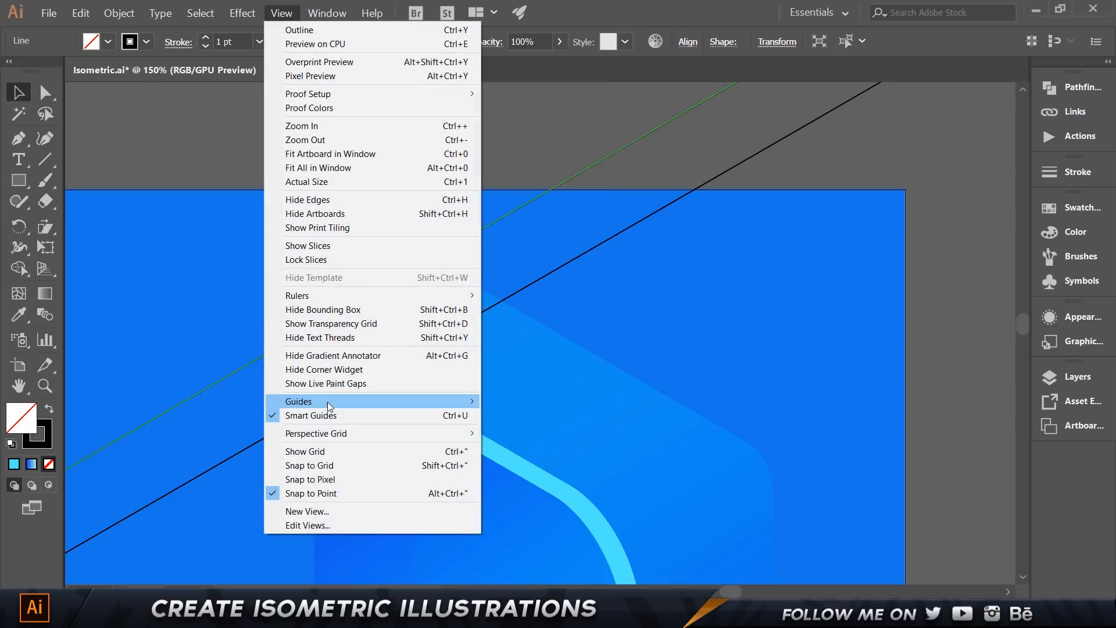
pyautogui.click(358, 235)
# Step: Duplicate the lower isometric guide line and place the copy against the rear plate's bottom-right rounded corner
pyautogui.scroll(4, 386, 231)
pyautogui.scroll(1, 459, 291)
pyautogui.scroll(-3, 509, 415)
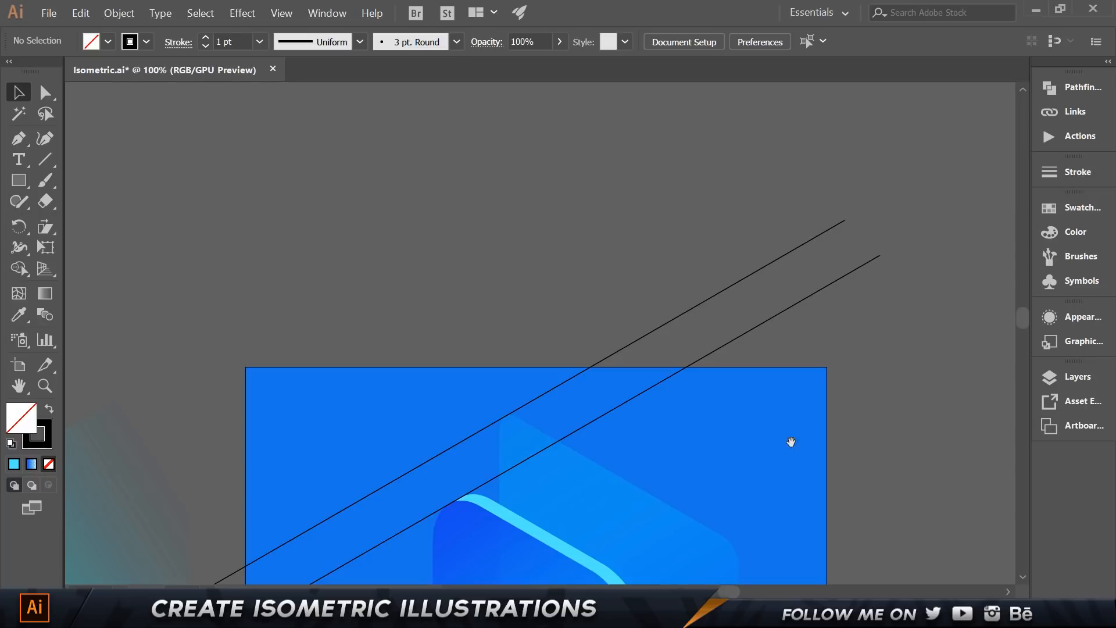
pyautogui.scroll(-3, 598, 132)
pyautogui.scroll(3, 554, 349)
pyautogui.scroll(-3, 515, 224)
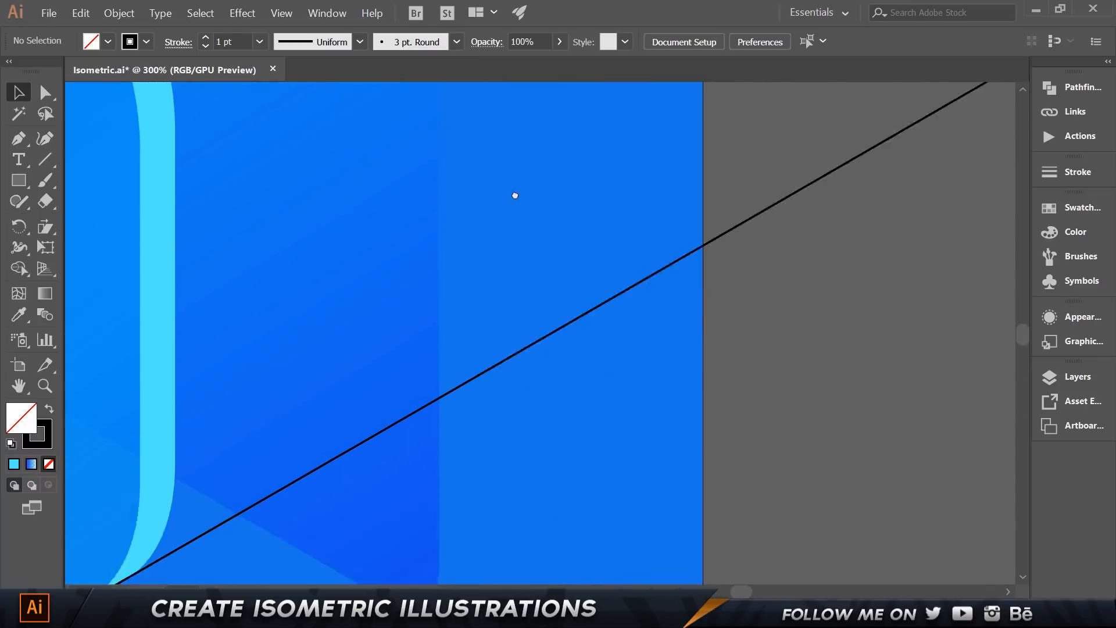
pyautogui.click(526, 219)
pyautogui.moveTo(517, 230); pyautogui.dragTo(602, 391)
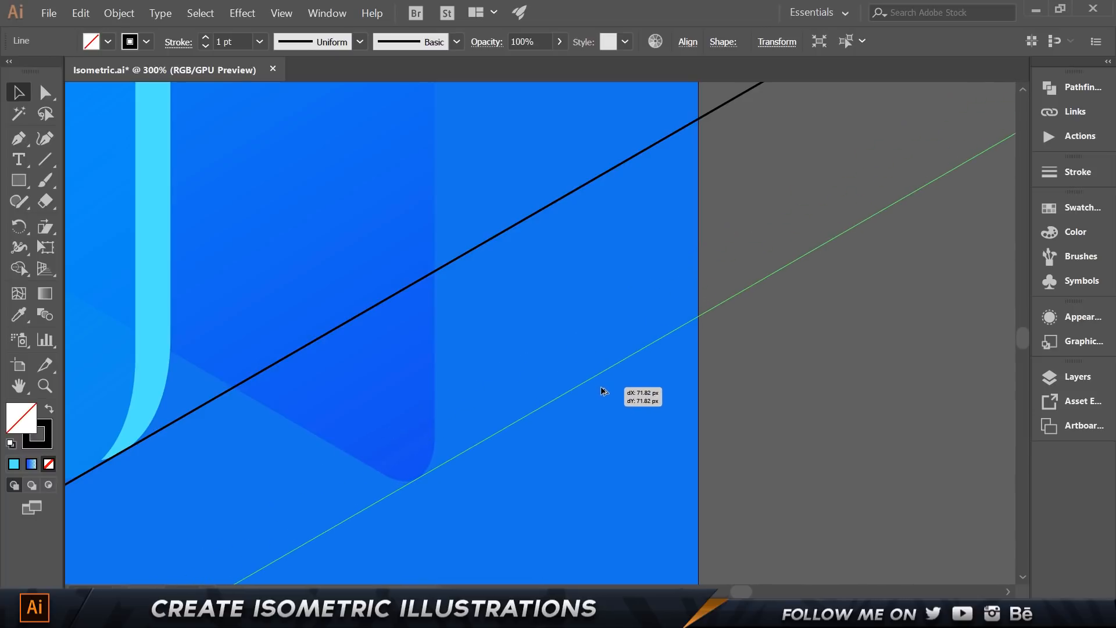
pyautogui.moveTo(384, 488); pyautogui.dragTo(386, 489)
pyautogui.scroll(2, 389, 511)
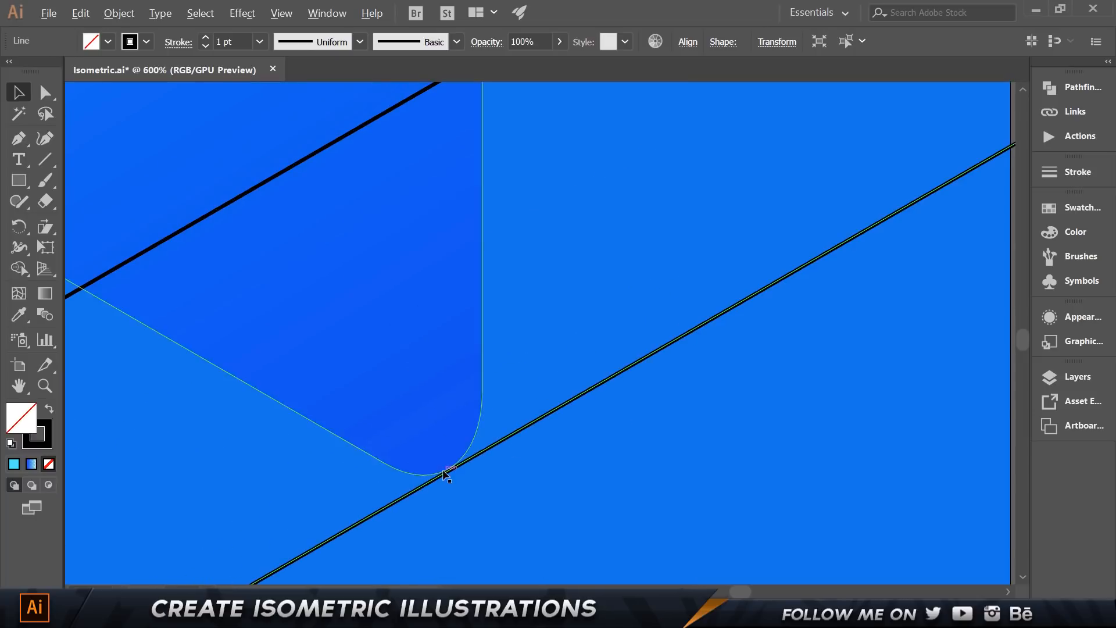
pyautogui.scroll(4, 557, 466)
pyautogui.click(557, 466)
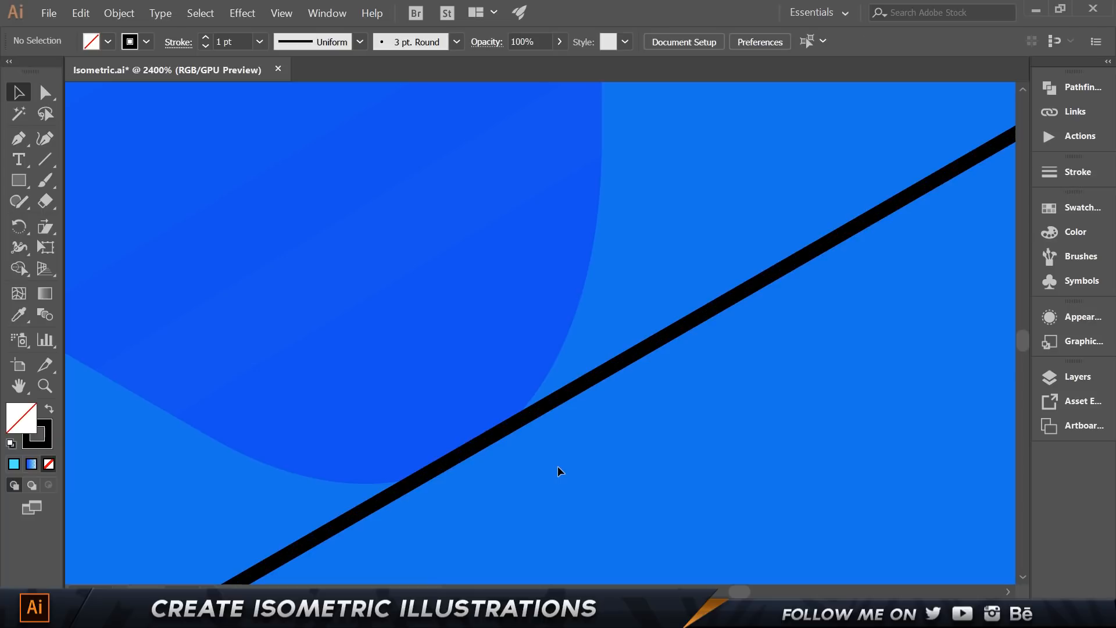
# Step: Duplicate the rear plate in place with its bounding box shown, and offset the copy slightly right and up
pyautogui.scroll(-3, 556, 465)
pyautogui.scroll(-8, 557, 465)
pyautogui.scroll(3, 557, 465)
pyautogui.moveTo(573, 267); pyautogui.dragTo(534, 364)
pyautogui.click(474, 306)
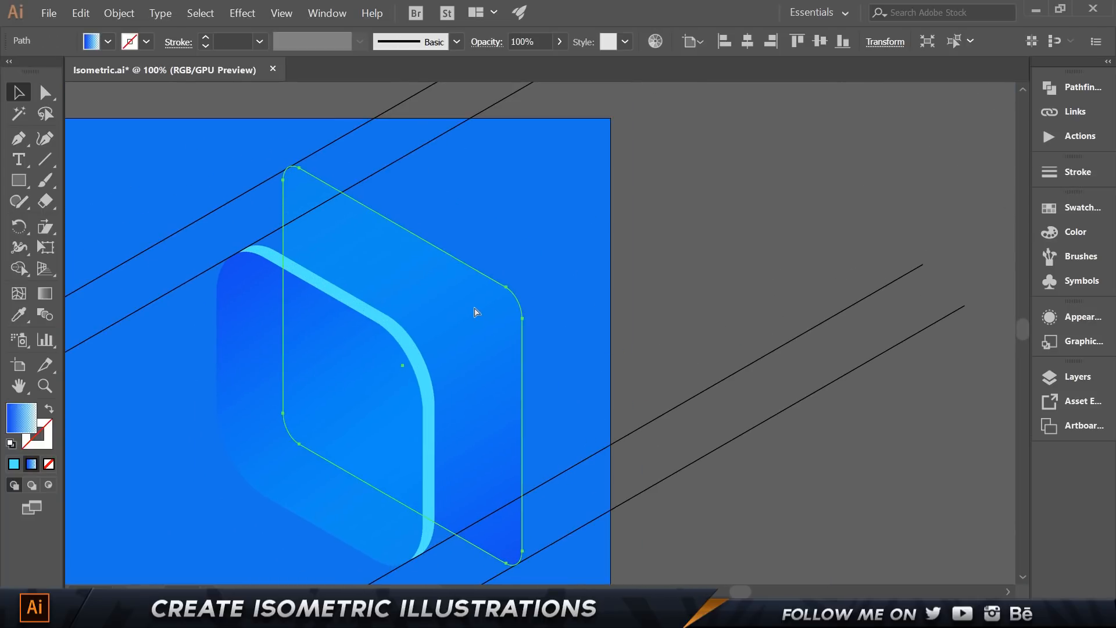
pyautogui.hotkey('ctrl', 'shift', 'b')
pyautogui.hotkey('shift', 'Right')
pyautogui.hotkey('shift', 'Up')
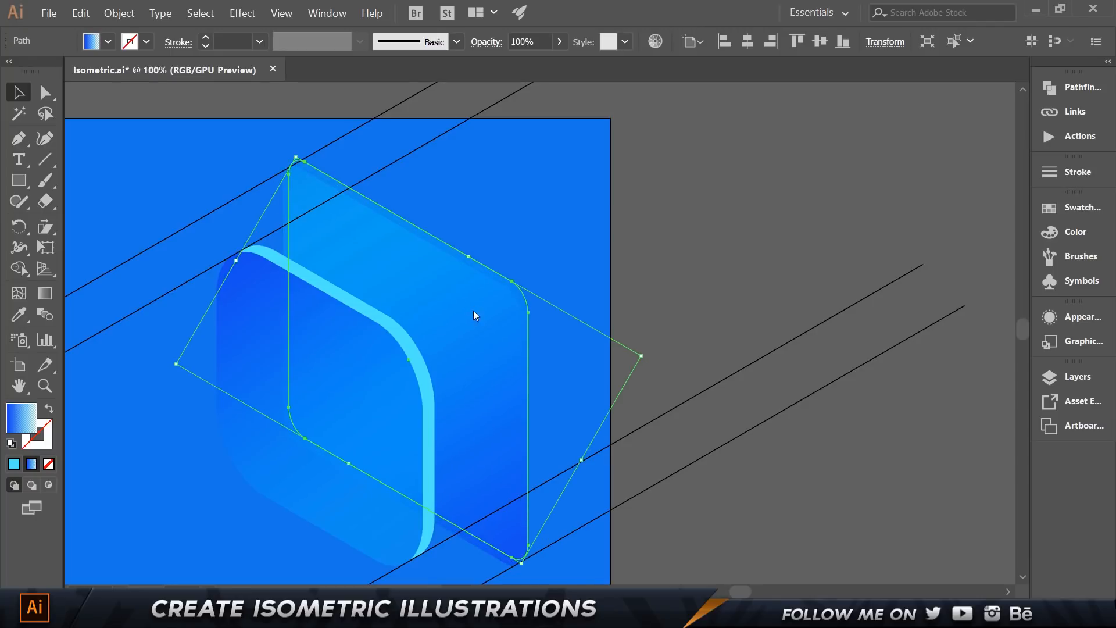
# Step: Send the offset copy to the back and give it the front plate edge's cyan fill
pyautogui.rightClick(473, 309)
pyautogui.moveTo(526, 507)
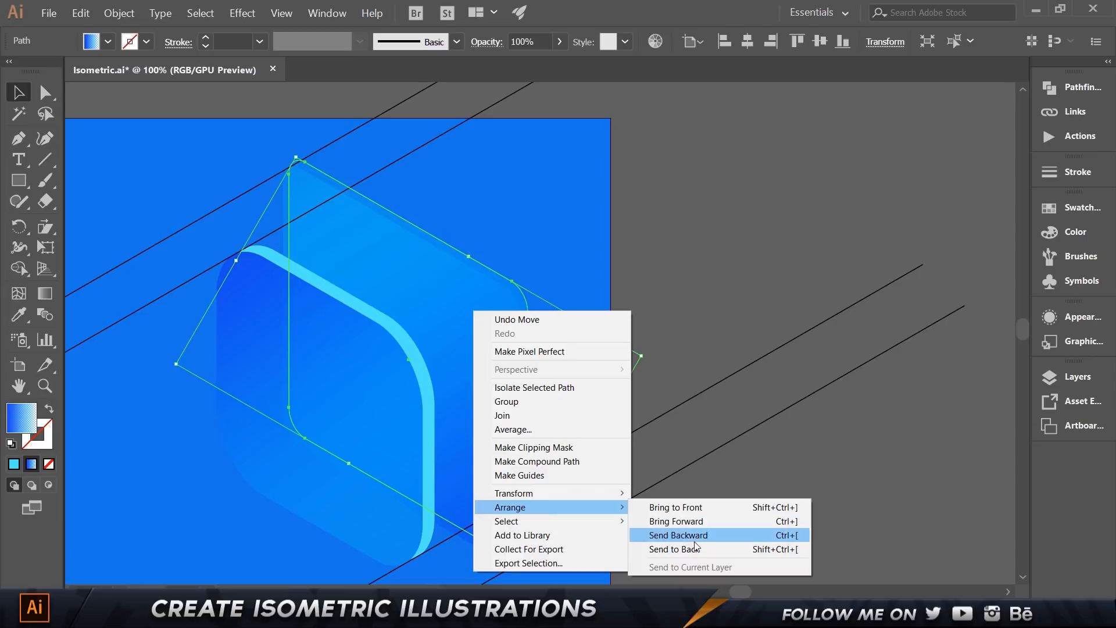
pyautogui.click(674, 549)
pyautogui.press('i')
pyautogui.click(271, 296)
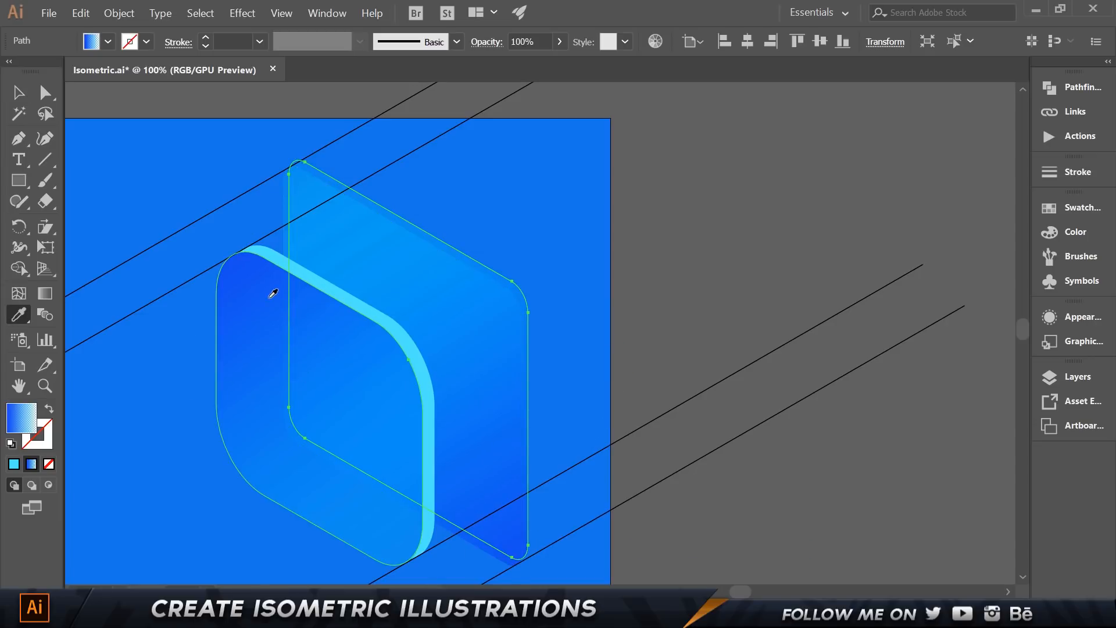
pyautogui.click(276, 256)
pyautogui.press('v')
pyautogui.click(531, 271)
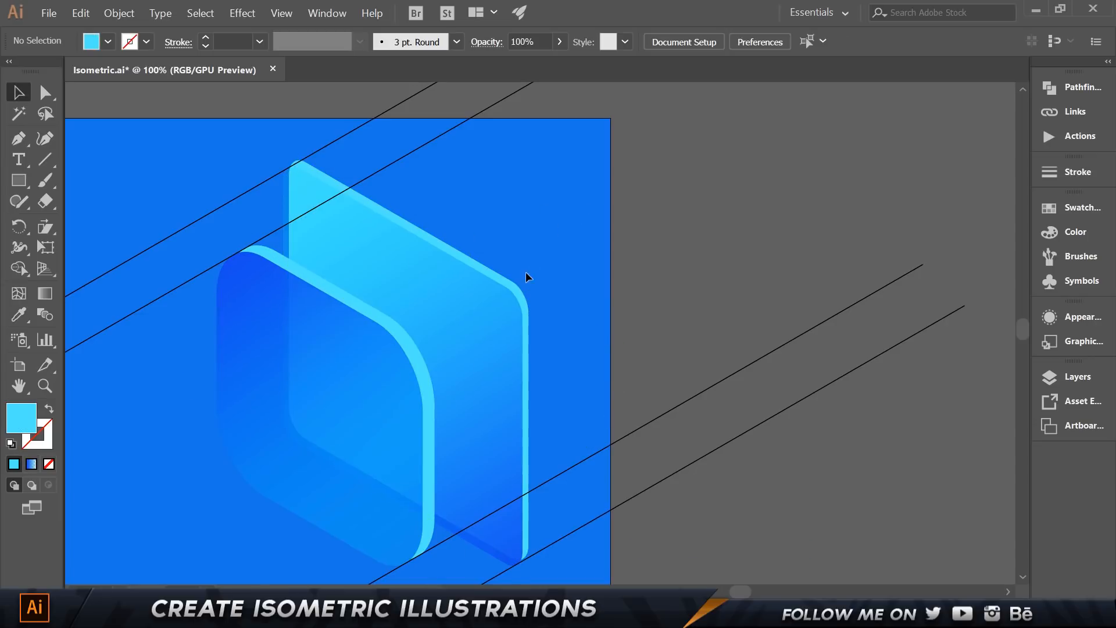
# Step: Nudge the cyan copy three increments right and three down so its top corner meets the upper guide line
pyautogui.moveTo(447, 205); pyautogui.dragTo(568, 209)
pyautogui.click(589, 255)
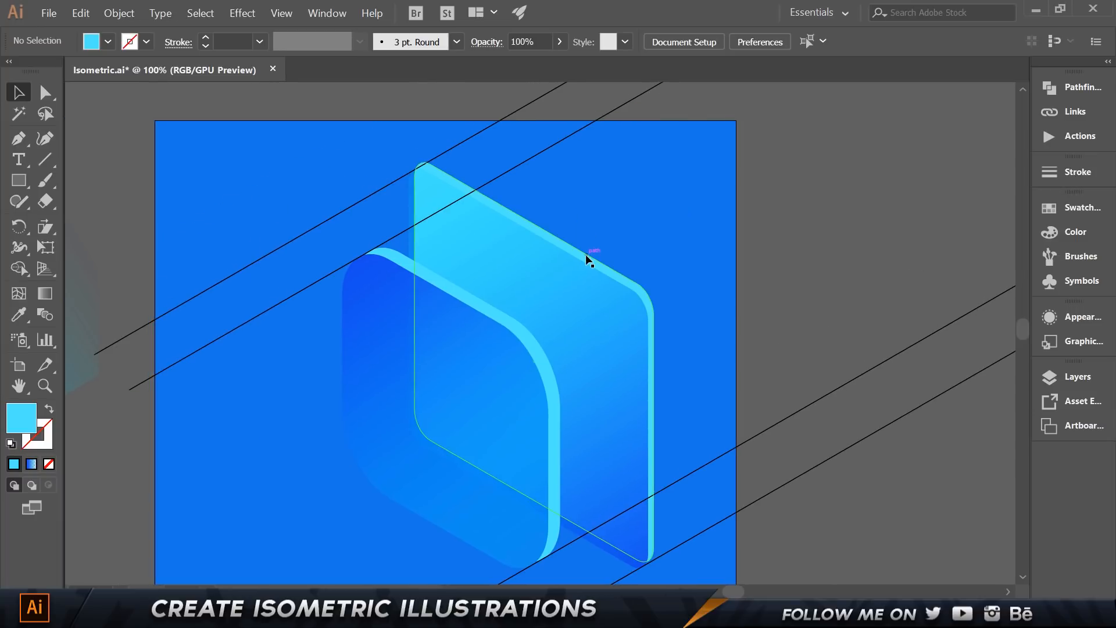
pyautogui.scroll(5, 427, 152)
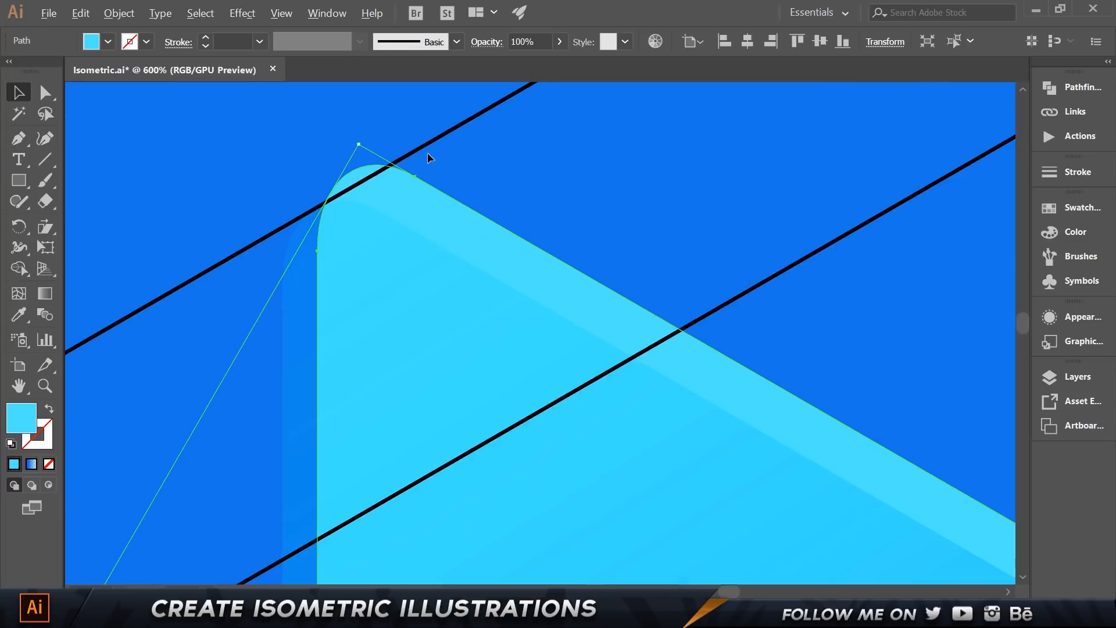
pyautogui.press('Right')
pyautogui.press('Right')
pyautogui.press('Right')
pyautogui.press('Down')
pyautogui.press('Down')
pyautogui.press('Down')
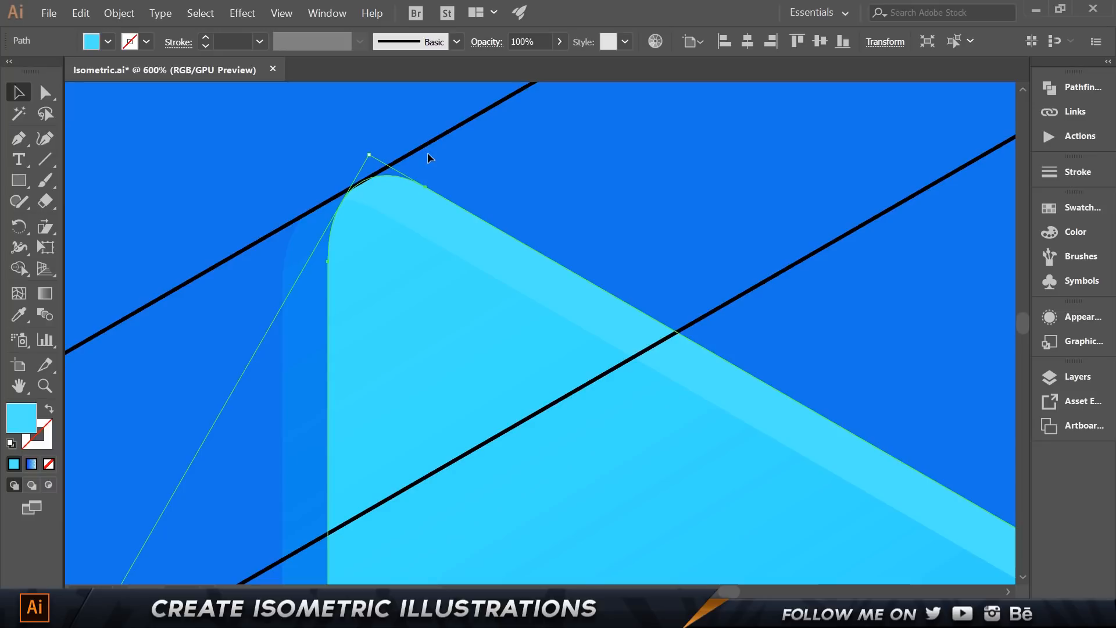
pyautogui.click(769, 270)
# Step: Select the rear gradient plate with its cyan copy and apply the Pathfinder Divide operation to them
pyautogui.scroll(-4, 773, 286)
pyautogui.moveTo(884, 320); pyautogui.dragTo(459, 86)
pyautogui.moveTo(621, 397); pyautogui.dragTo(613, 211)
pyautogui.moveTo(467, 169); pyautogui.dragTo(592, 467)
pyautogui.scroll(-3, 442, 306)
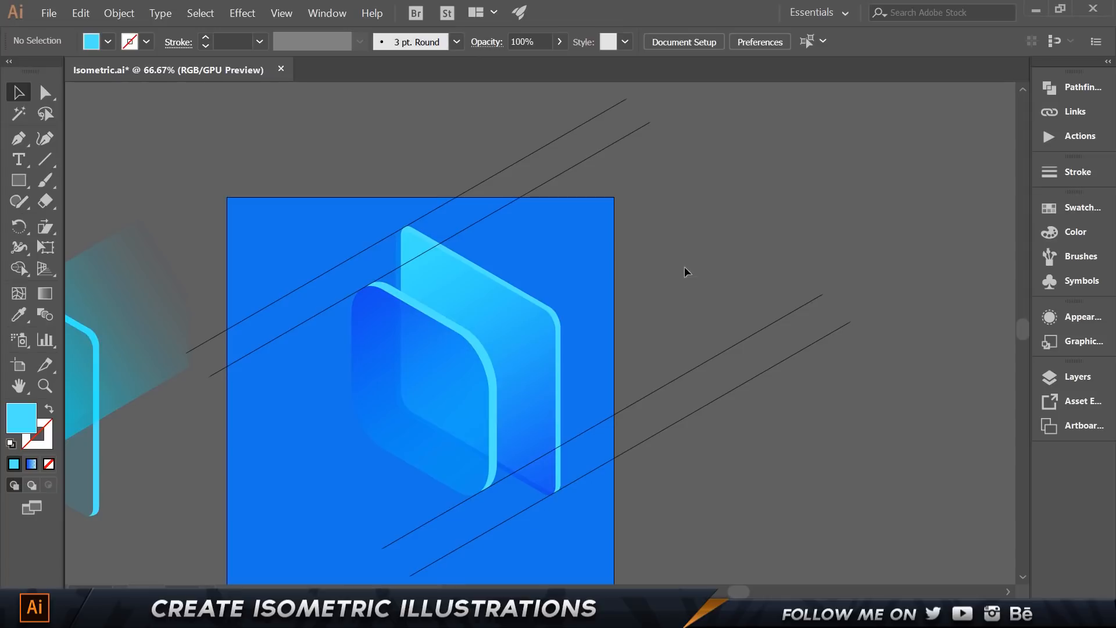
pyautogui.scroll(2, 547, 290)
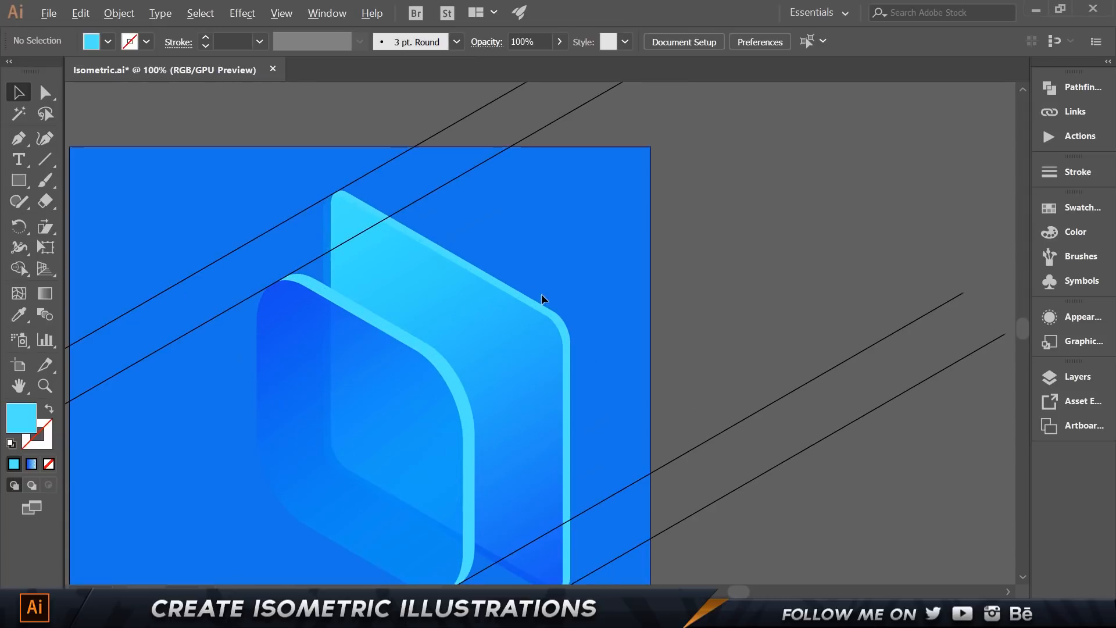
pyautogui.click(501, 344)
pyautogui.click(1062, 90)
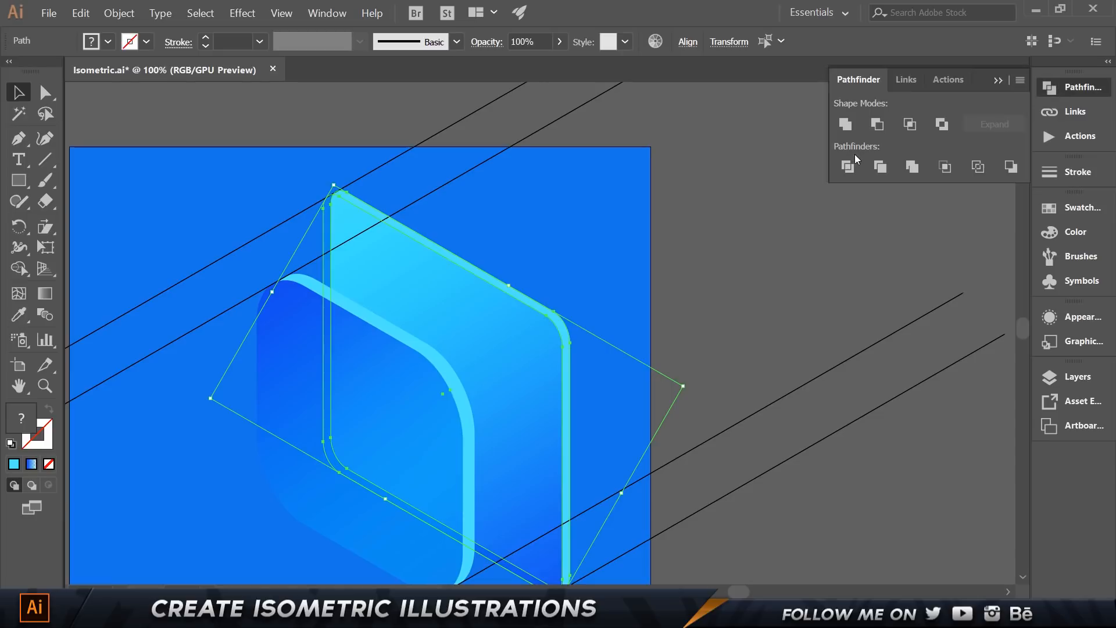
pyautogui.click(853, 167)
pyautogui.click(651, 243)
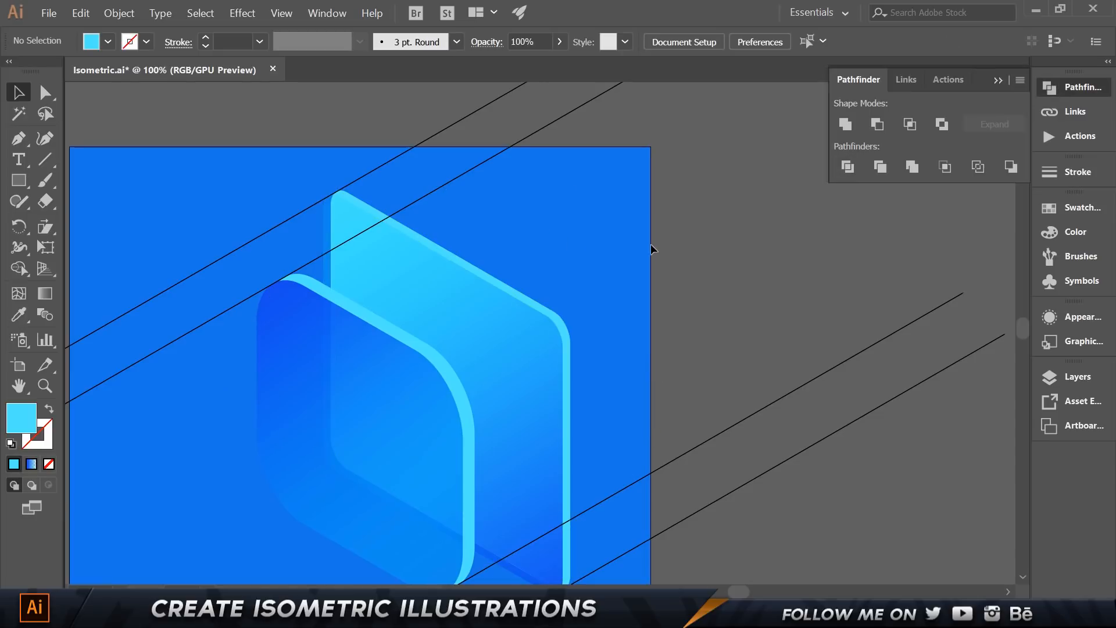
# Step: Ungroup the divided rear plate pieces and deselect them
pyautogui.click(483, 312)
pyautogui.rightClick(465, 290)
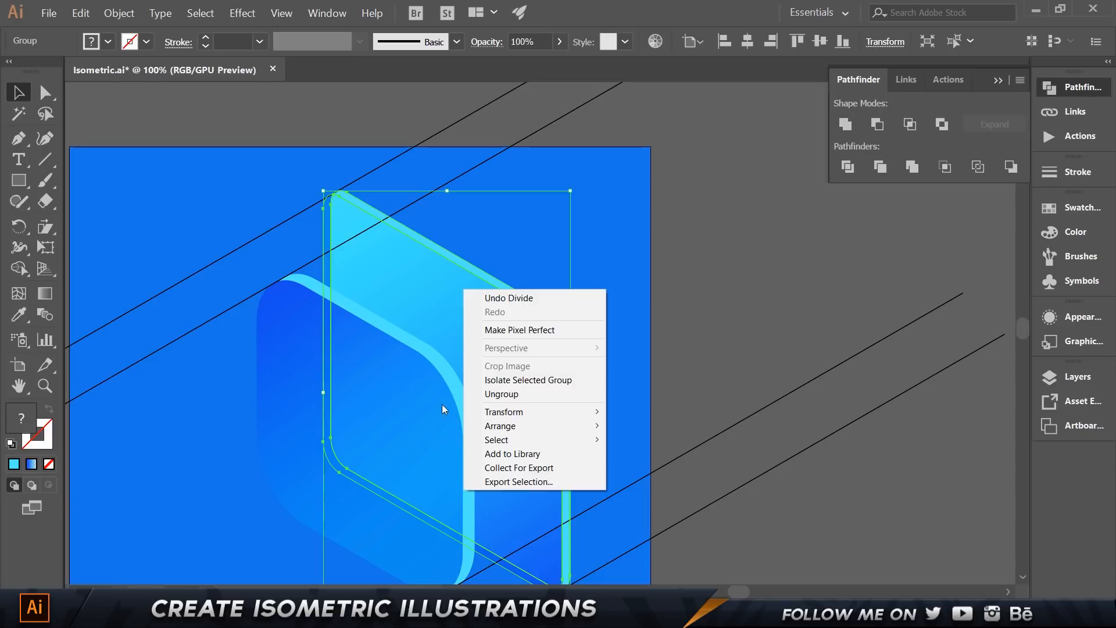
pyautogui.click(475, 394)
pyautogui.click(519, 276)
# Step: Shift the rear plate's gradient face three large nudges right and cut away the cyan piece beneath it
pyautogui.click(483, 320)
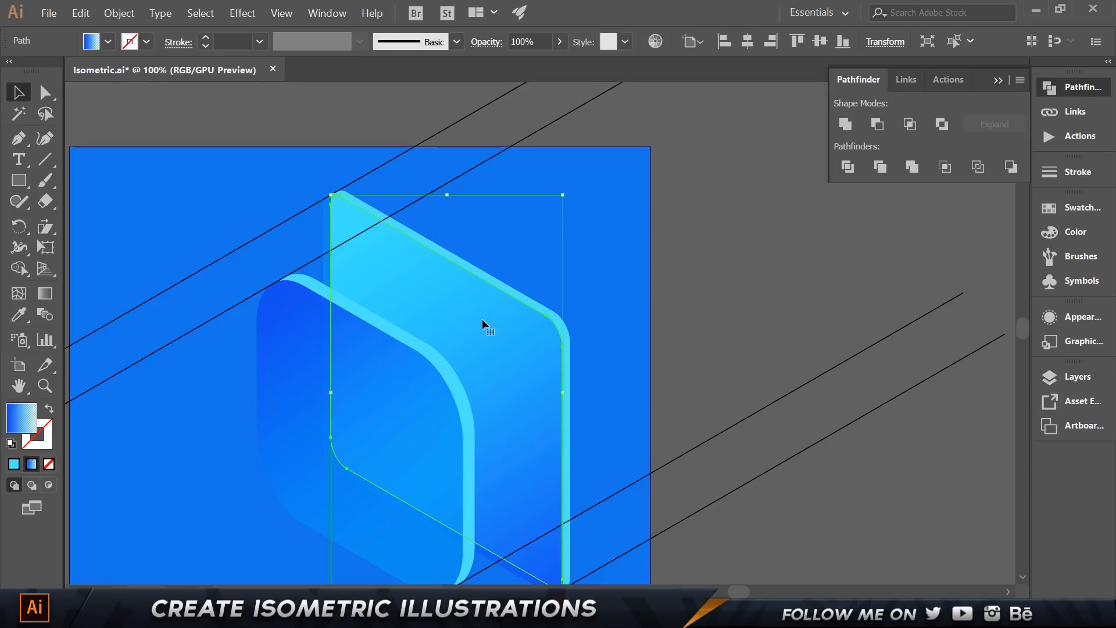
pyautogui.hotkey('shift', 'Right')
pyautogui.hotkey('shift', 'Right')
pyautogui.hotkey('shift', 'Right')
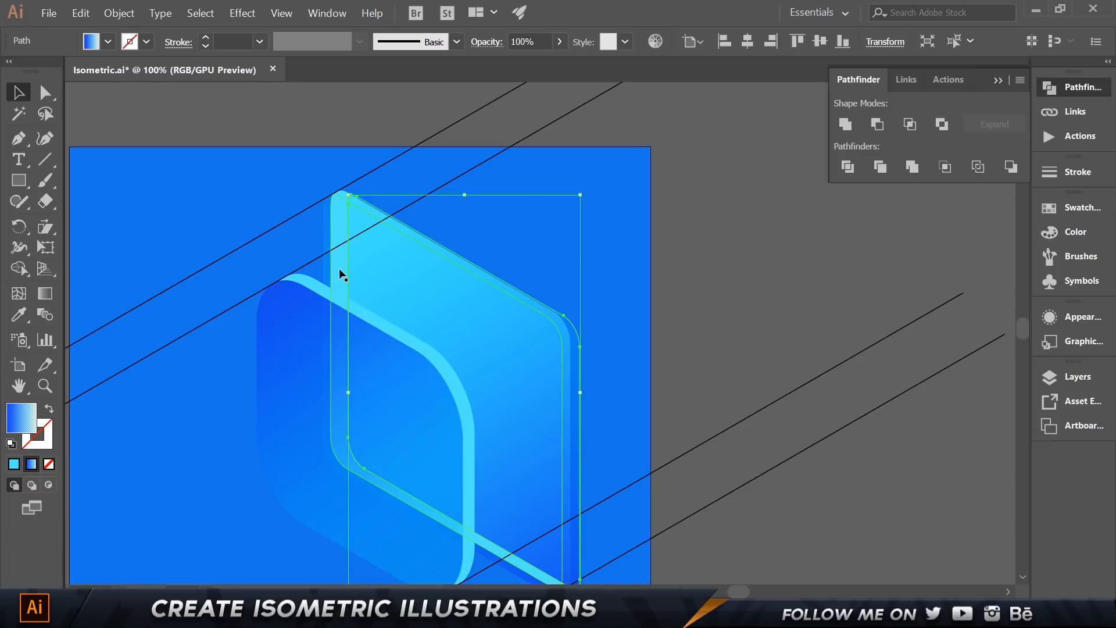
pyautogui.click(613, 161)
pyautogui.click(337, 241)
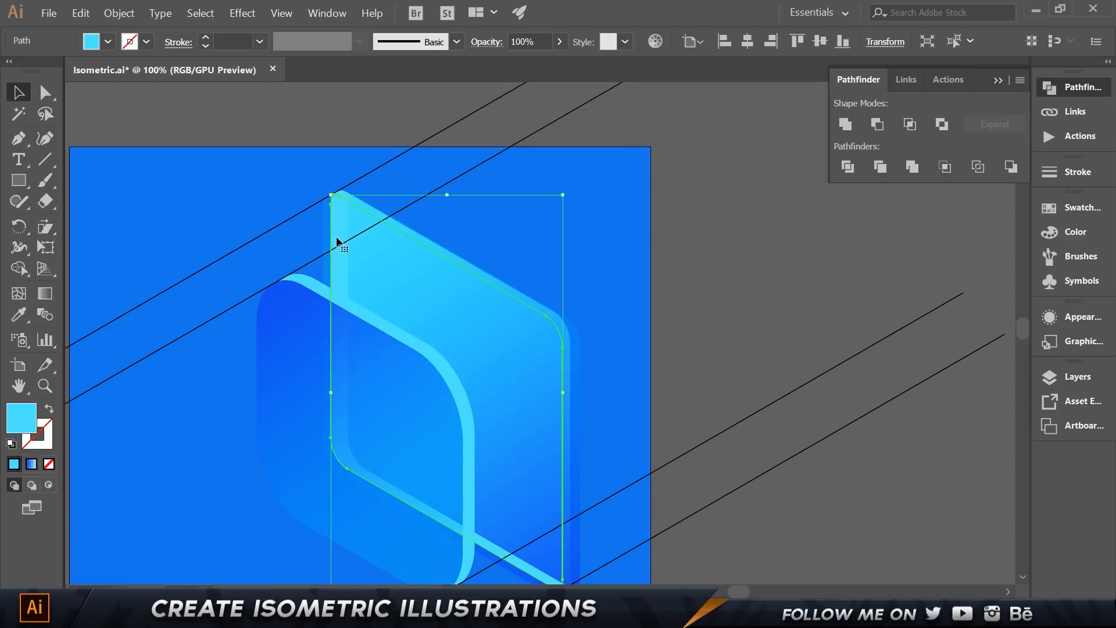
pyautogui.hotkey('ctrl', 'x')
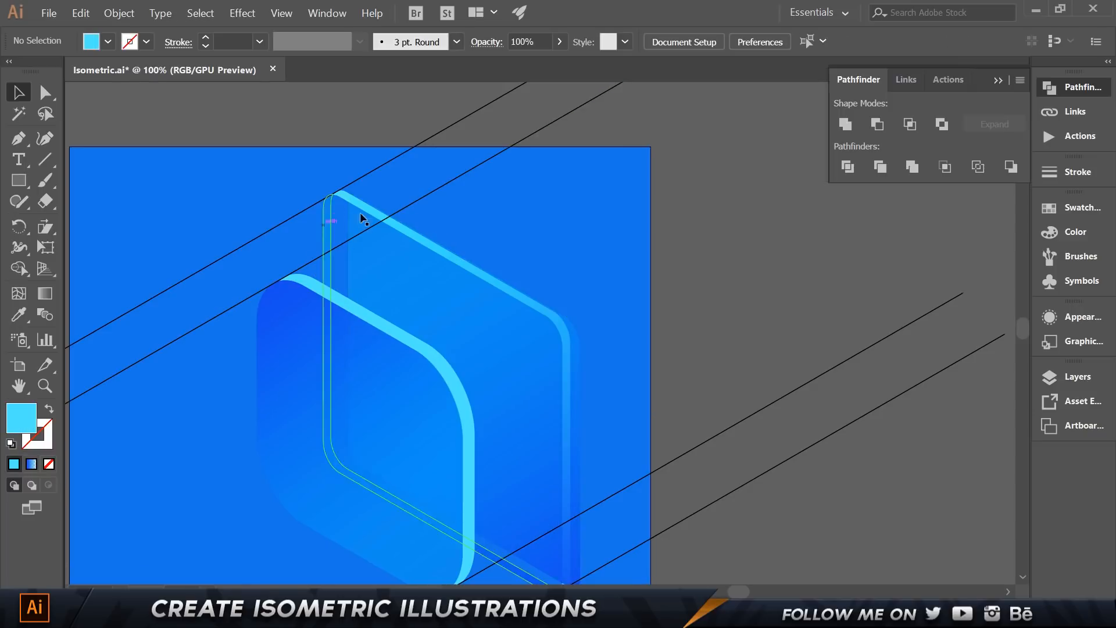
# Step: Return the gradient face three large nudges left, inside the rear plate's cyan edge, and deselect it
pyautogui.click(528, 358)
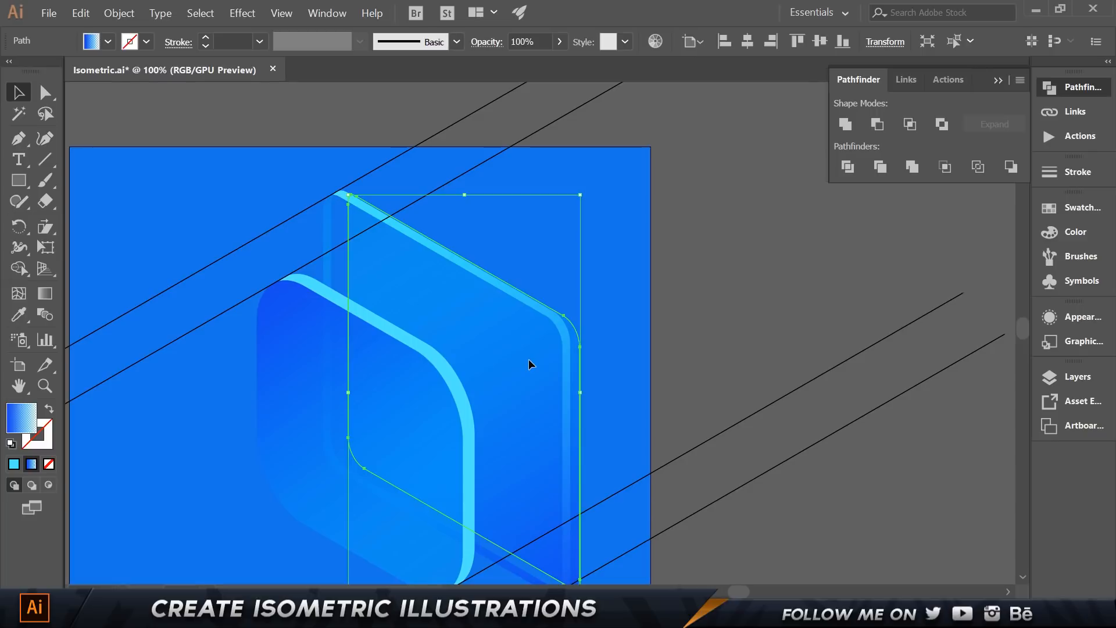
pyautogui.hotkey('shift', 'Left')
pyautogui.hotkey('shift', 'Left')
pyautogui.hotkey('shift', 'Left')
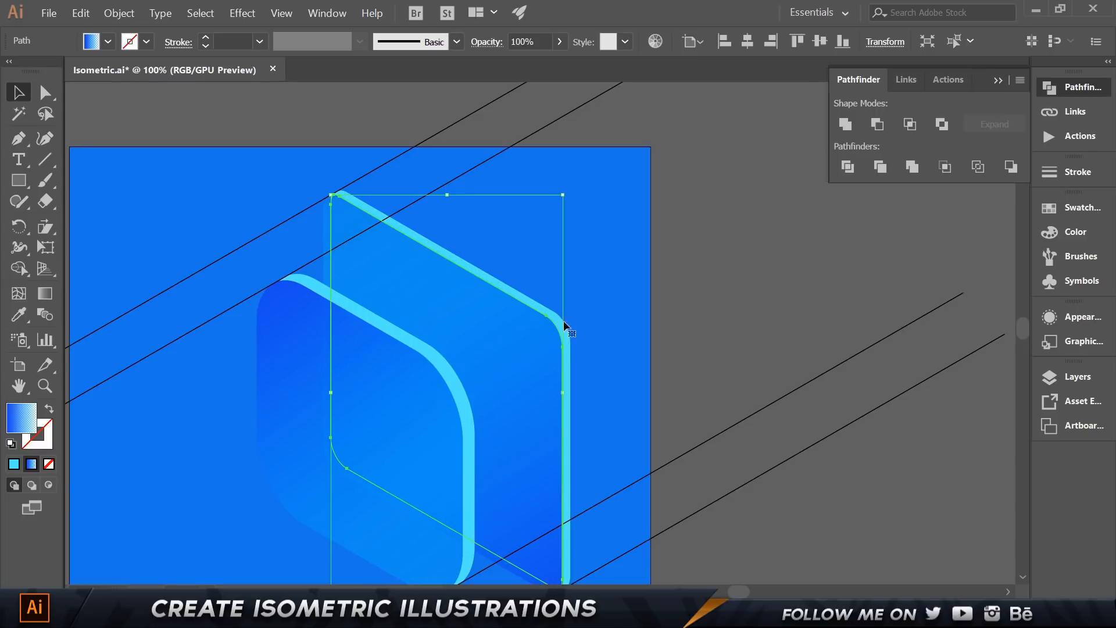
pyautogui.click(483, 263)
# Step: Unite the rear plate's gradient face with the thin leftover strip along its left side
pyautogui.scroll(3, 290, 230)
pyautogui.click(381, 239)
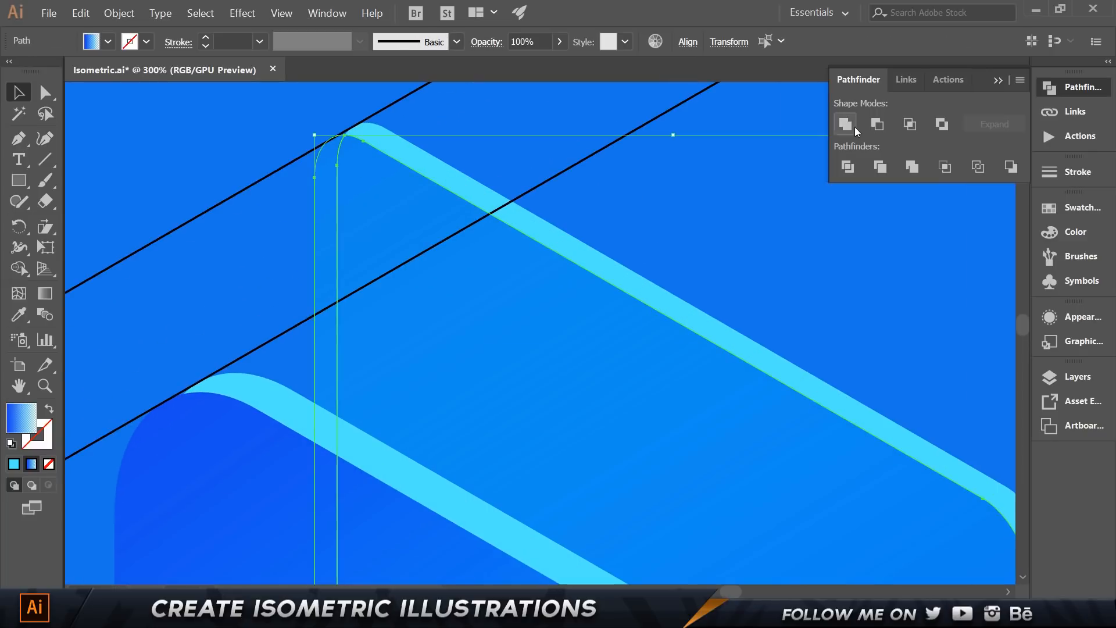
pyautogui.click(847, 128)
pyautogui.click(743, 204)
pyautogui.scroll(-2, 743, 204)
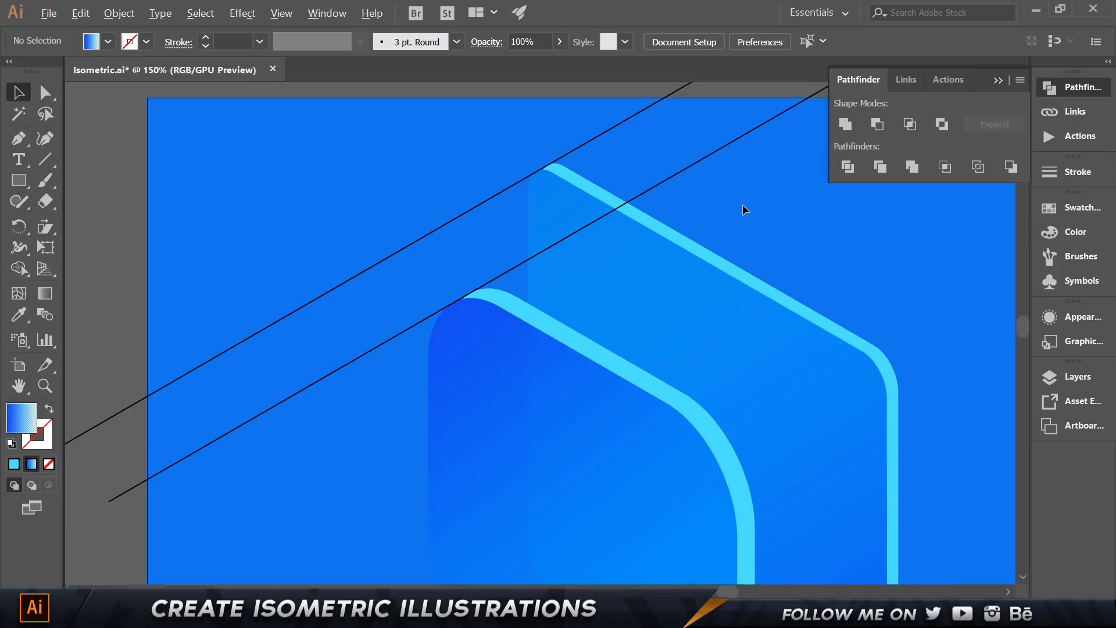
pyautogui.moveTo(942, 329); pyautogui.dragTo(593, 174)
pyautogui.moveTo(568, 231)
pyautogui.mouseDown()
pyautogui.moveTo(660, 239)
pyautogui.moveTo(558, 260)
pyautogui.moveTo(653, 223)
pyautogui.mouseUp()
pyautogui.hotkey('ctrl', 'z')
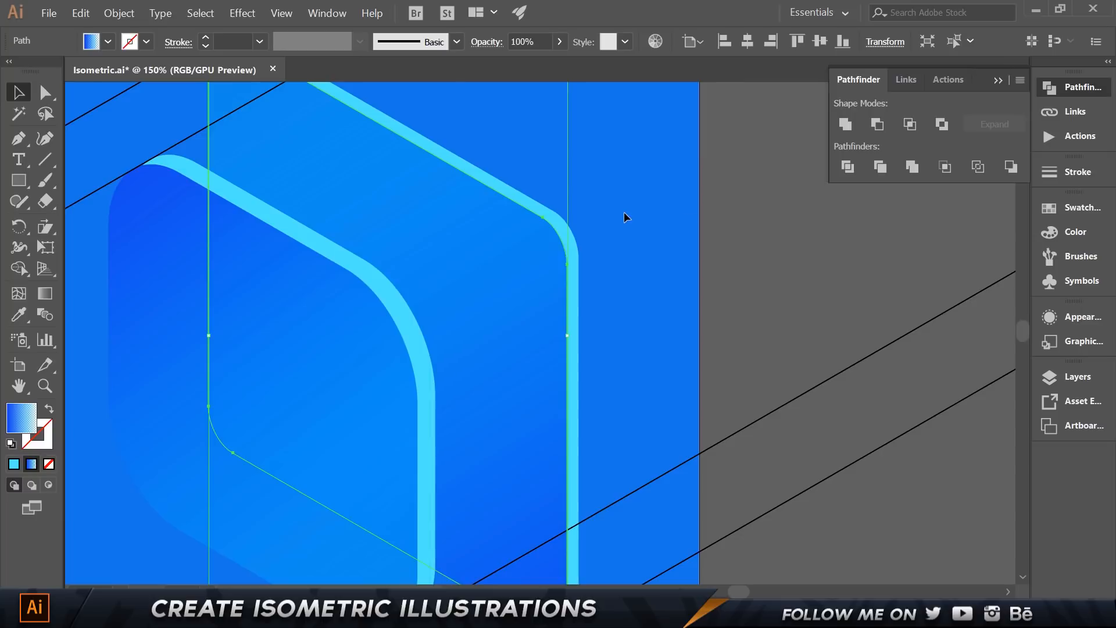
pyautogui.scroll(-1, 624, 211)
pyautogui.click(623, 211)
# Step: Draw a circle with the Ellipse tool over the artboard's upper-left area, overlapping both plates
pyautogui.scroll(-2, 542, 189)
pyautogui.moveTo(355, 165); pyautogui.dragTo(444, 216)
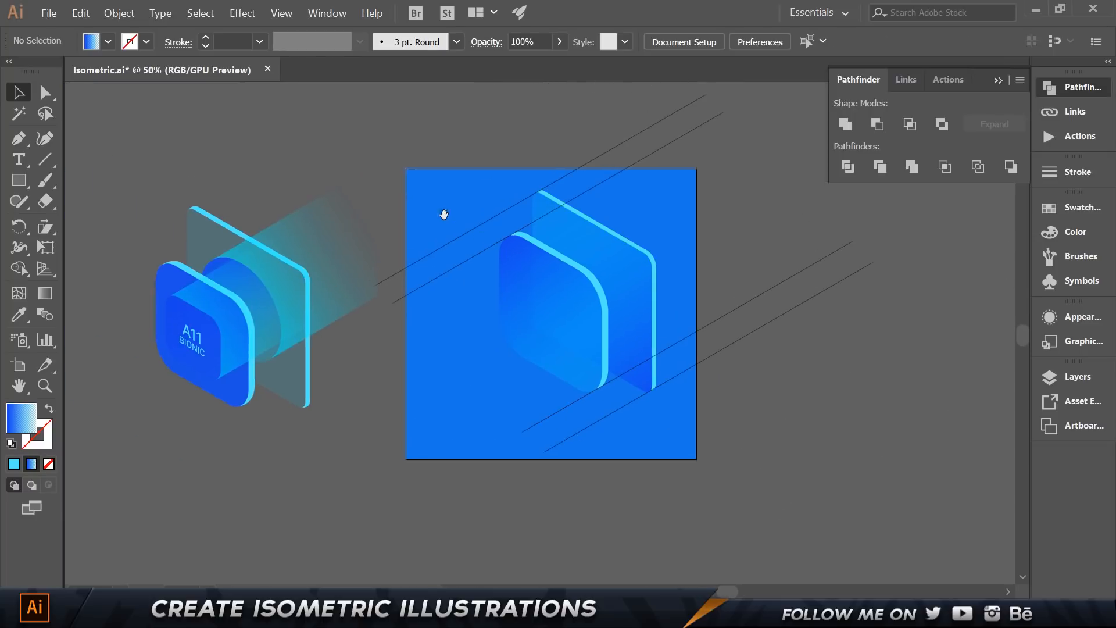
pyautogui.scroll(1, 456, 270)
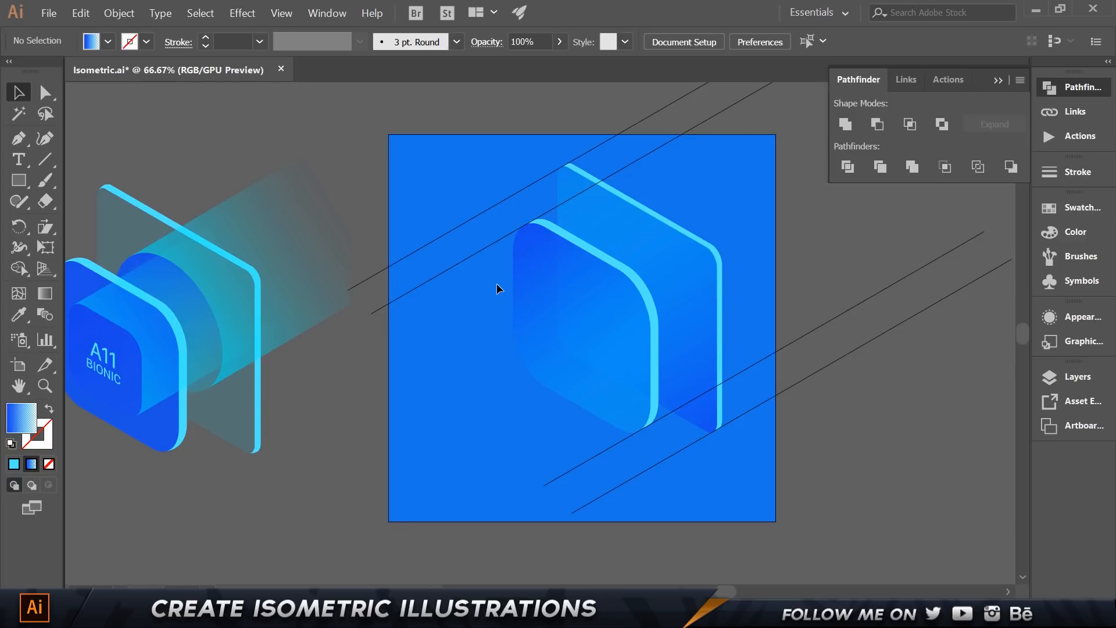
pyautogui.moveTo(18, 180); pyautogui.dragTo(72, 202)
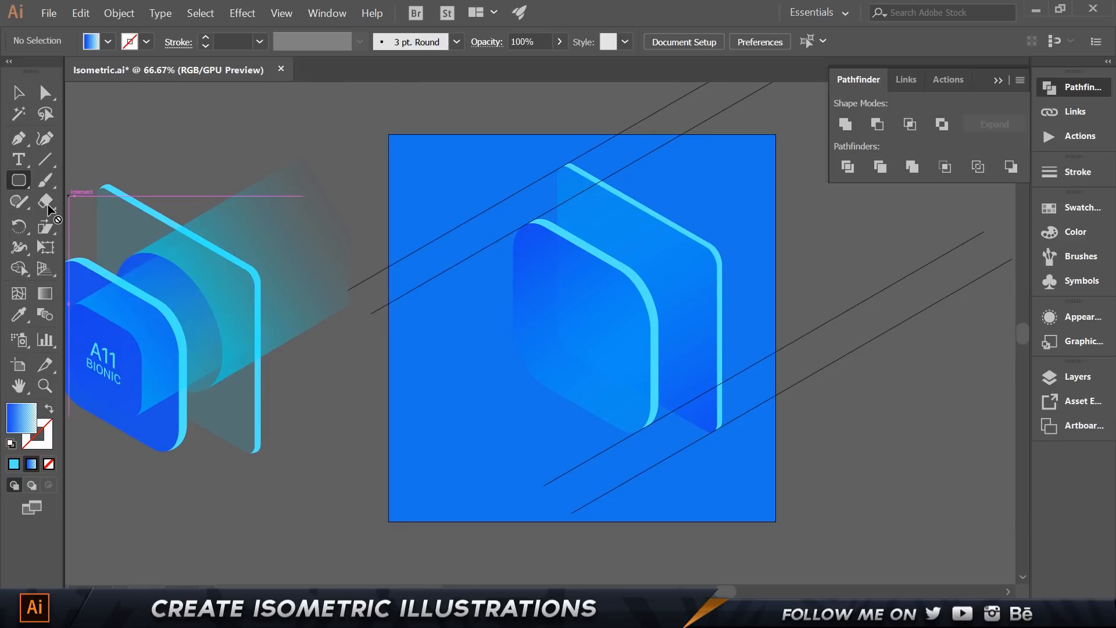
pyautogui.moveTo(29, 180); pyautogui.dragTo(45, 223)
pyautogui.moveTo(428, 164); pyautogui.dragTo(606, 341)
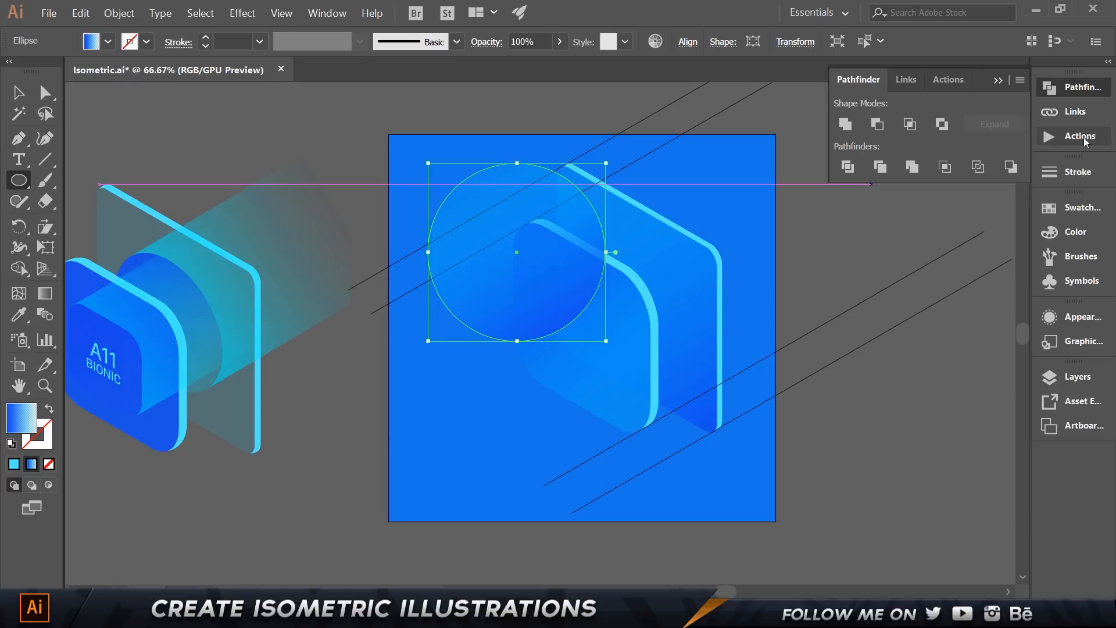
# Step: Run the Left isometric action on the circle to turn it into a slanted ellipse
pyautogui.click(1054, 136)
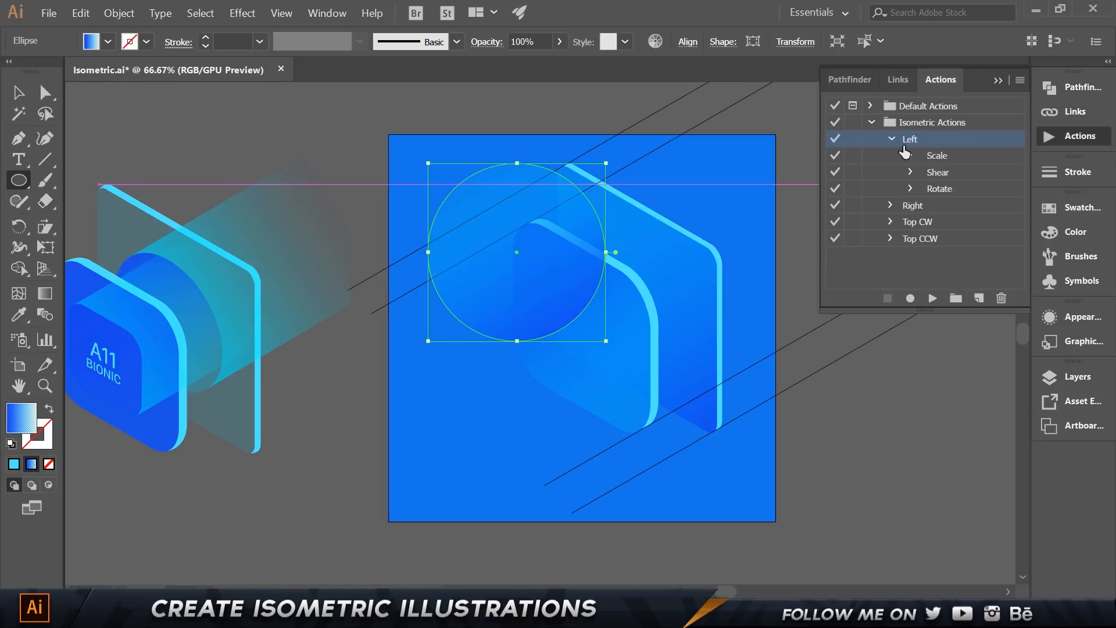
pyautogui.click(934, 298)
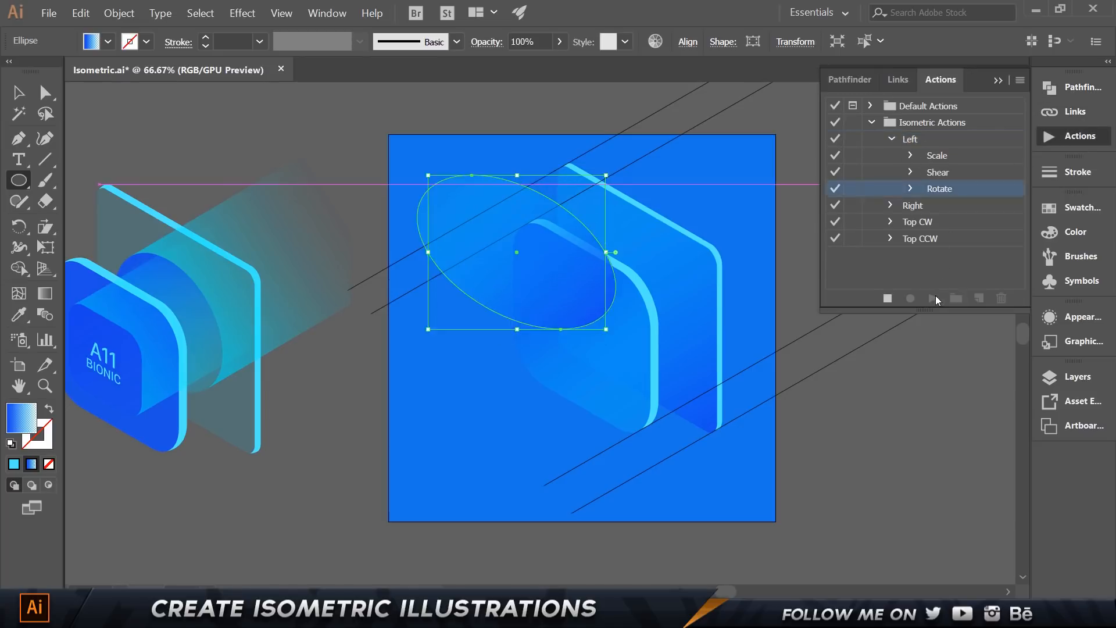
pyautogui.click(997, 82)
# Step: Scale the isometric ellipse down and move it over the gap between the front and rear plates
pyautogui.press('v')
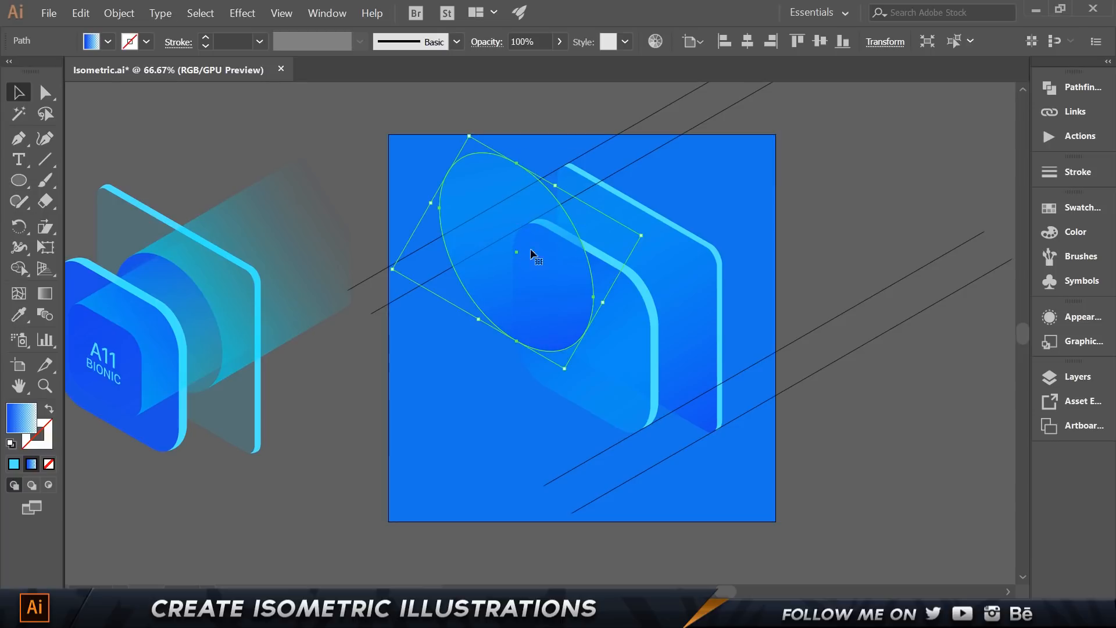
pyautogui.moveTo(645, 236); pyautogui.dragTo(607, 240)
pyautogui.moveTo(533, 240); pyautogui.dragTo(651, 295)
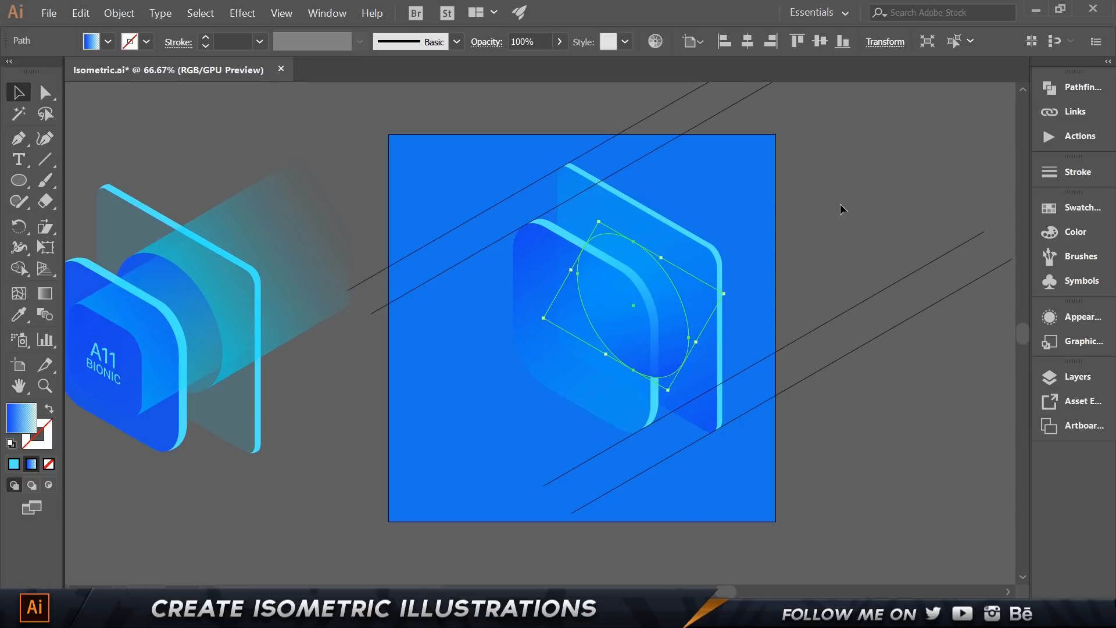
# Step: Send the ellipse to the back and bring it forward so that it sits between the rear and front plates
pyautogui.rightClick(598, 286)
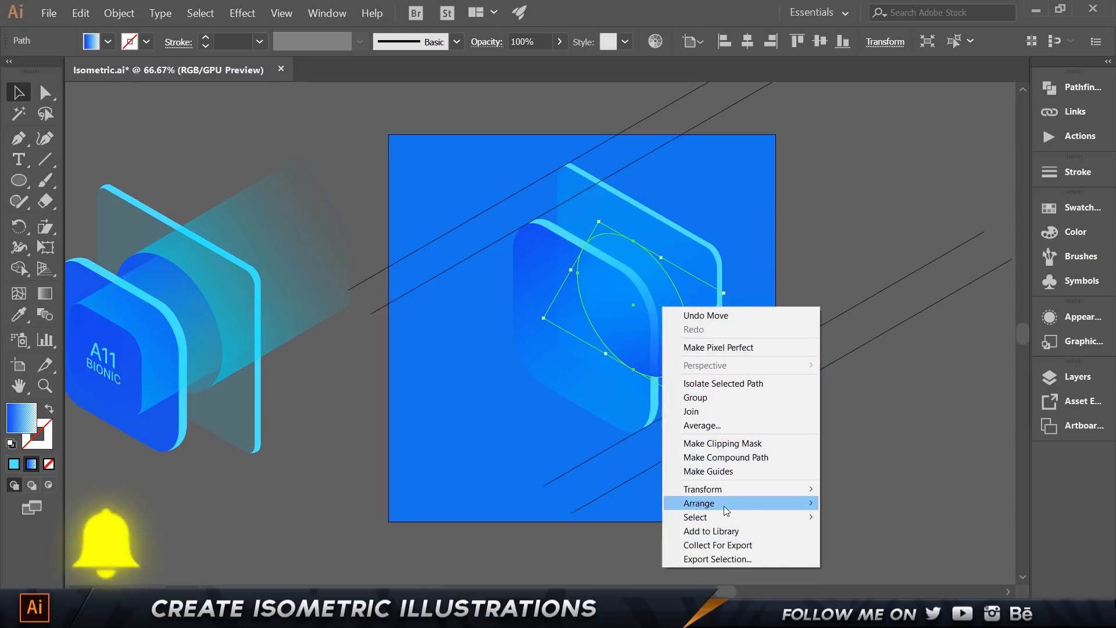
pyautogui.moveTo(723, 506)
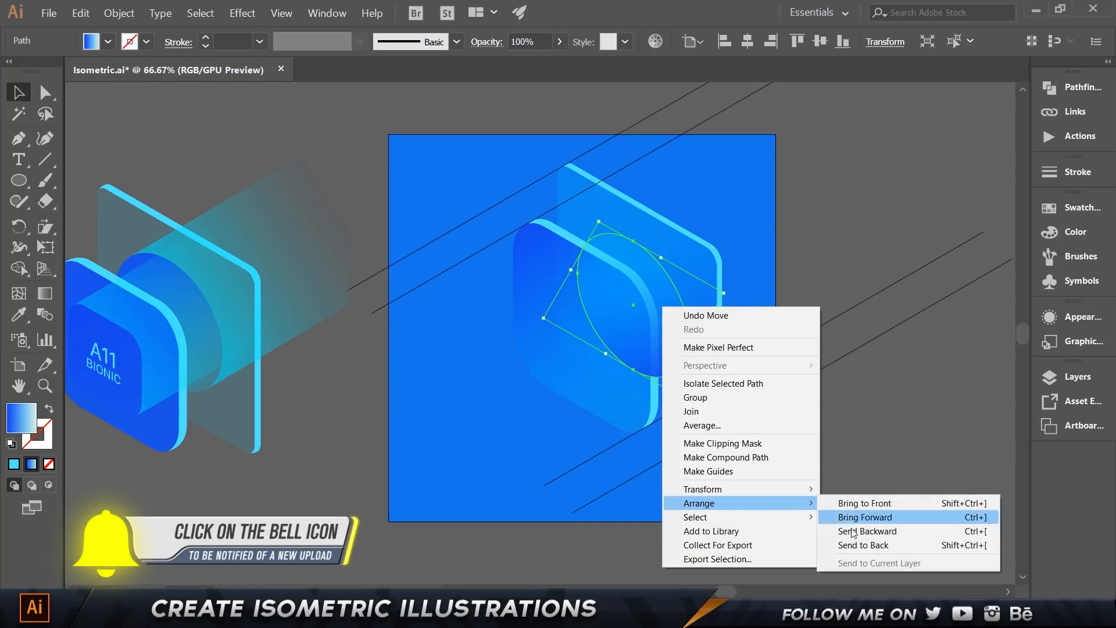
pyautogui.click(859, 542)
pyautogui.scroll(2, 715, 256)
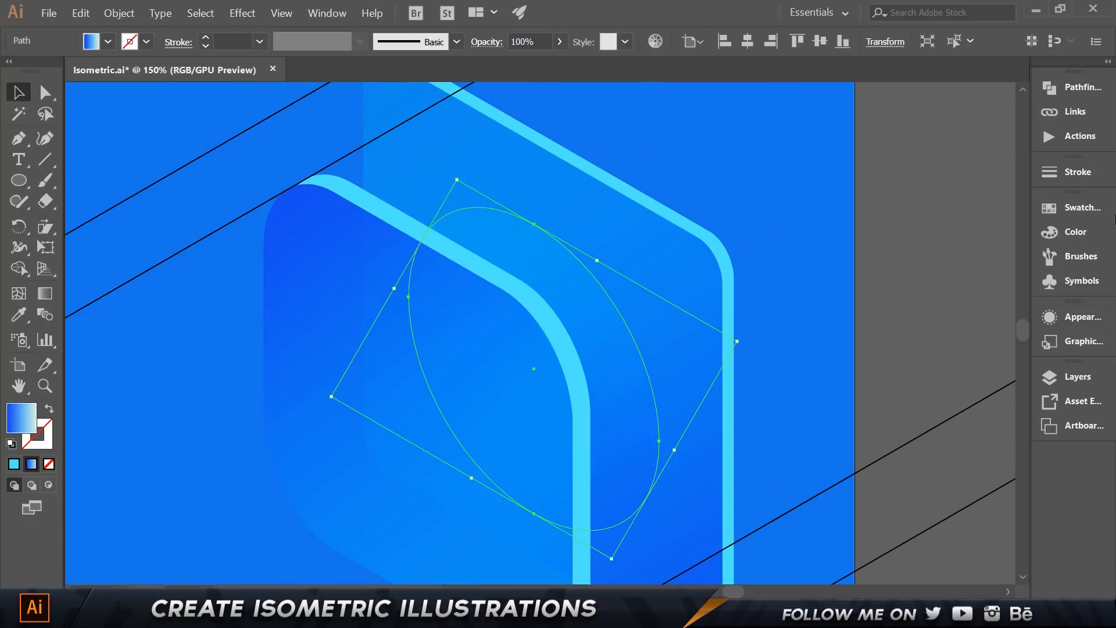
pyautogui.rightClick(601, 298)
pyautogui.moveTo(719, 498)
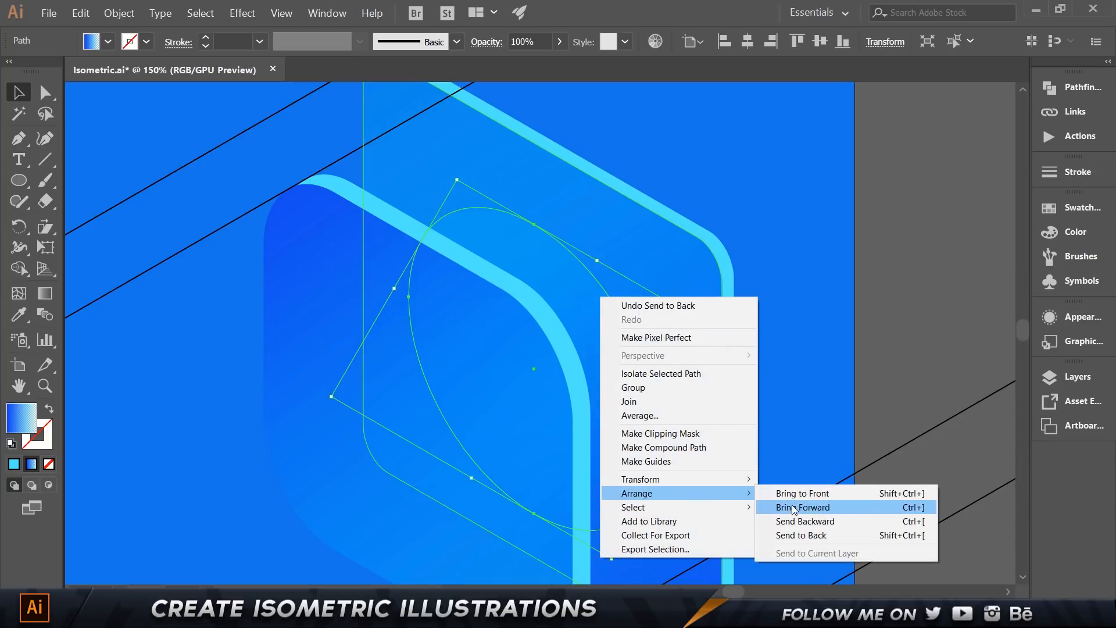
pyautogui.click(799, 512)
pyautogui.hotkey('ctrl', 'shift', 'b')
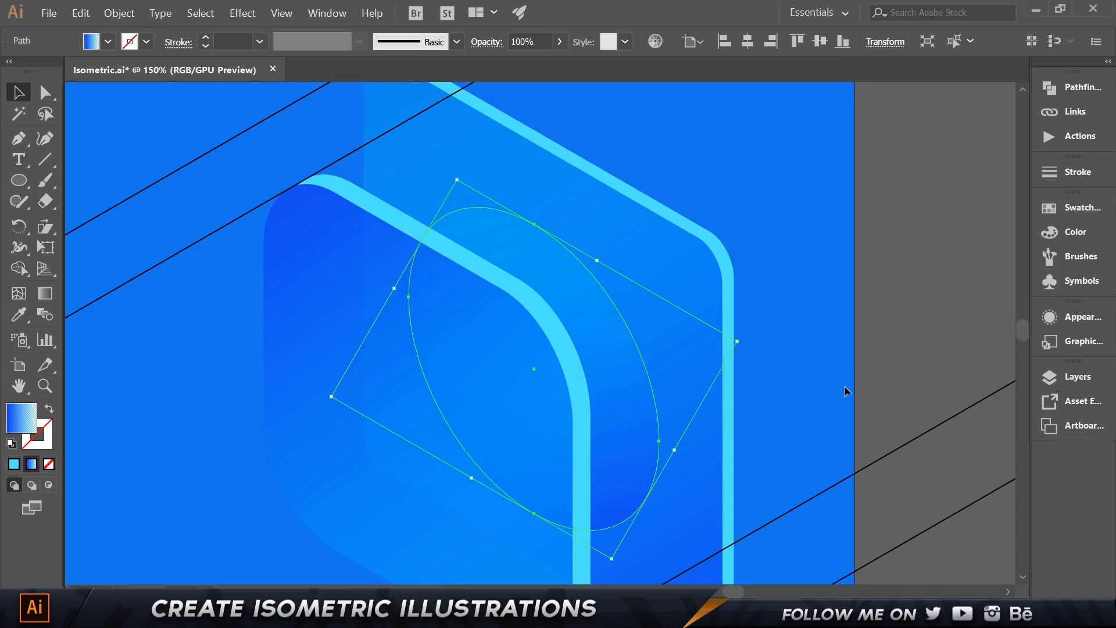
pyautogui.click(846, 391)
# Step: Shift the ellipse slightly to the right so more of it shows beyond the front plate's cyan edge
pyautogui.scroll(-2, 827, 378)
pyautogui.click(706, 329)
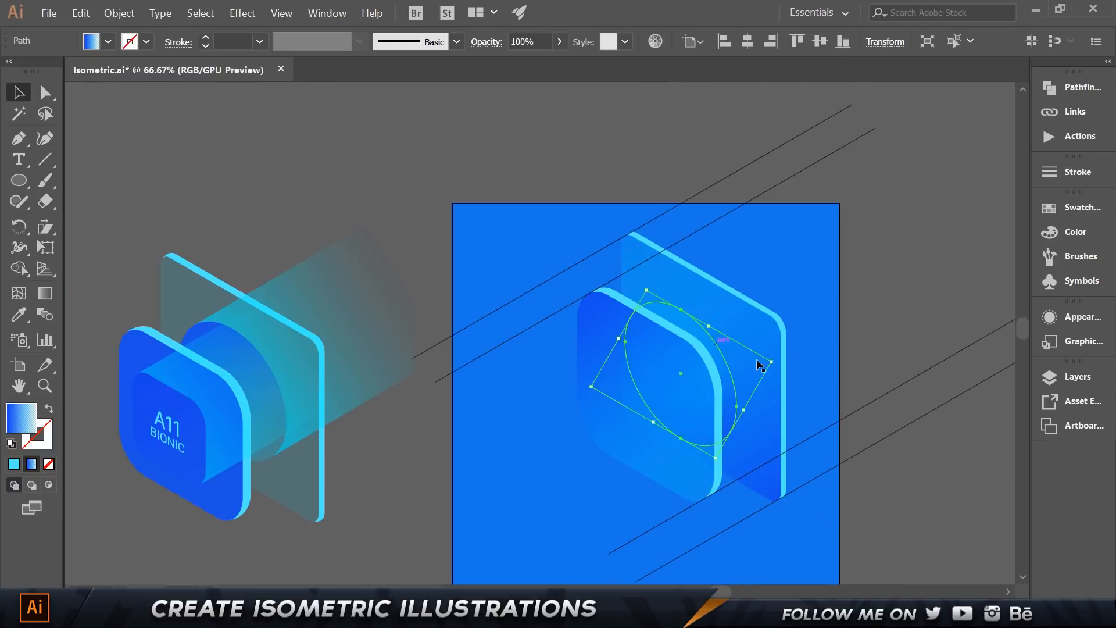
pyautogui.click(815, 275)
pyautogui.click(703, 330)
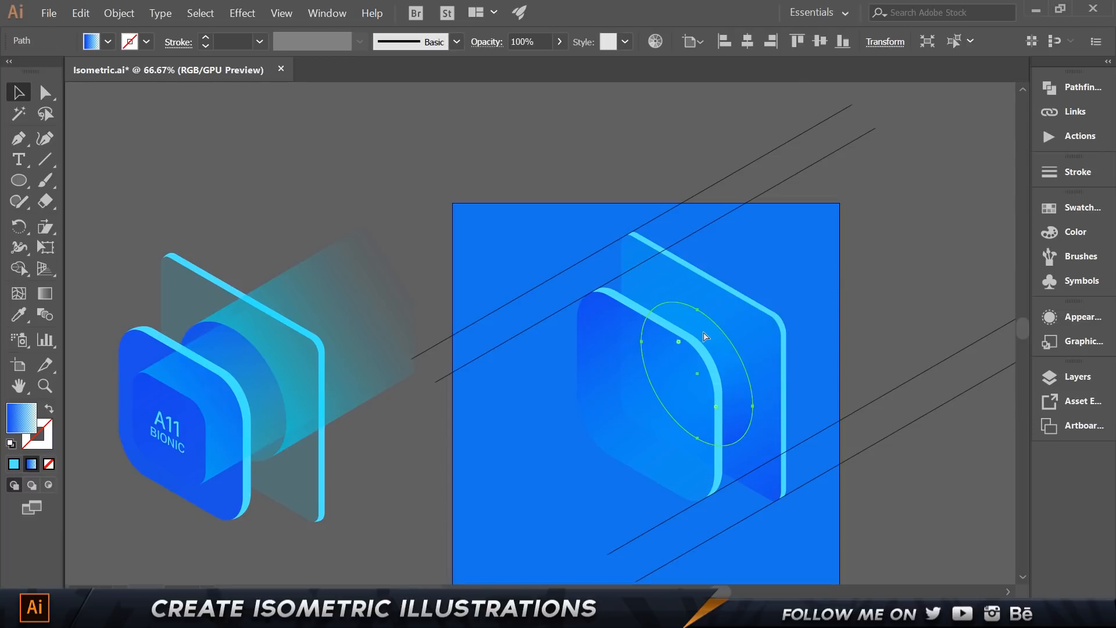
pyautogui.click(791, 295)
# Step: Redraw the ellipse's gradient diagonally from its upper left to the rear plate's lower-right corner, and deselect it
pyautogui.press('i')
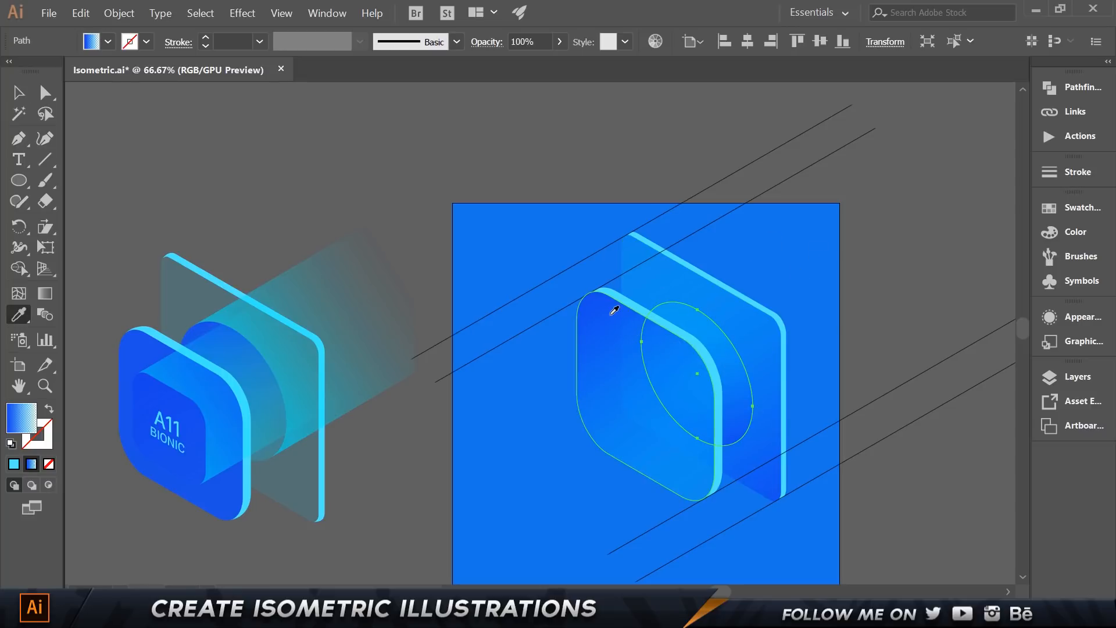
pyautogui.press('v')
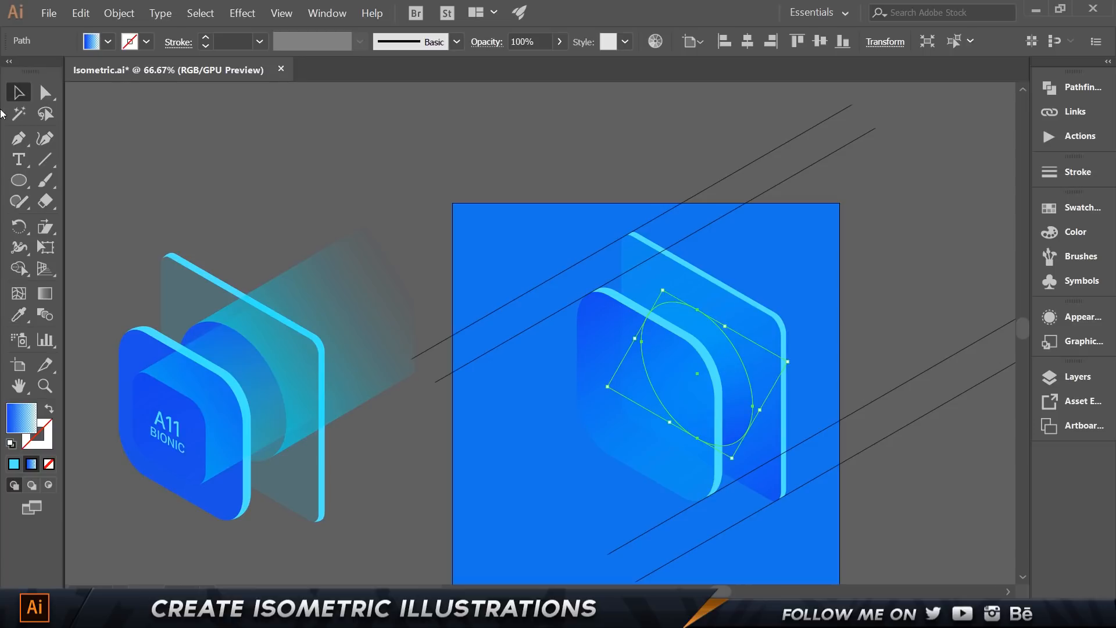
pyautogui.doubleClick(46, 293)
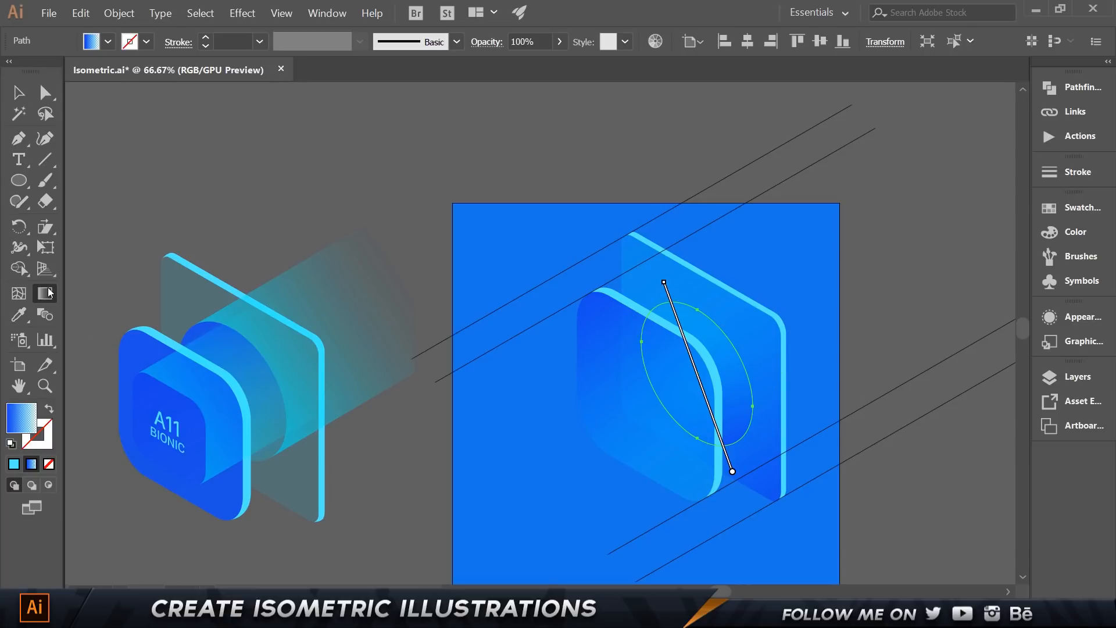
pyautogui.moveTo(758, 454)
pyautogui.mouseDown()
pyautogui.moveTo(783, 498)
pyautogui.moveTo(776, 492)
pyautogui.mouseUp()
pyautogui.click(1048, 211)
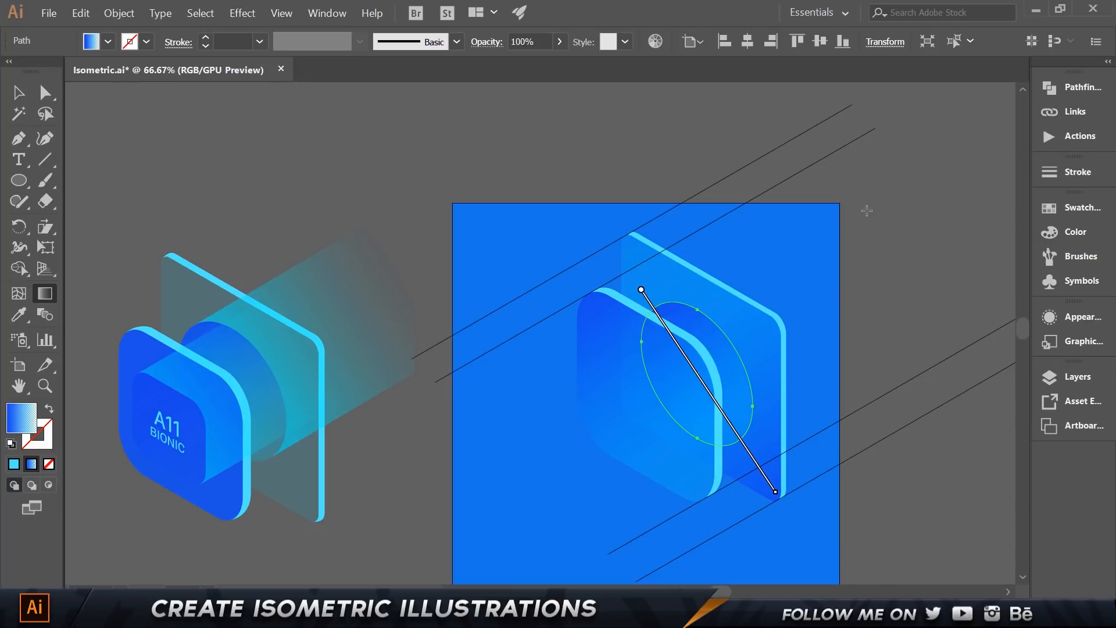
pyautogui.press('v')
pyautogui.click(921, 204)
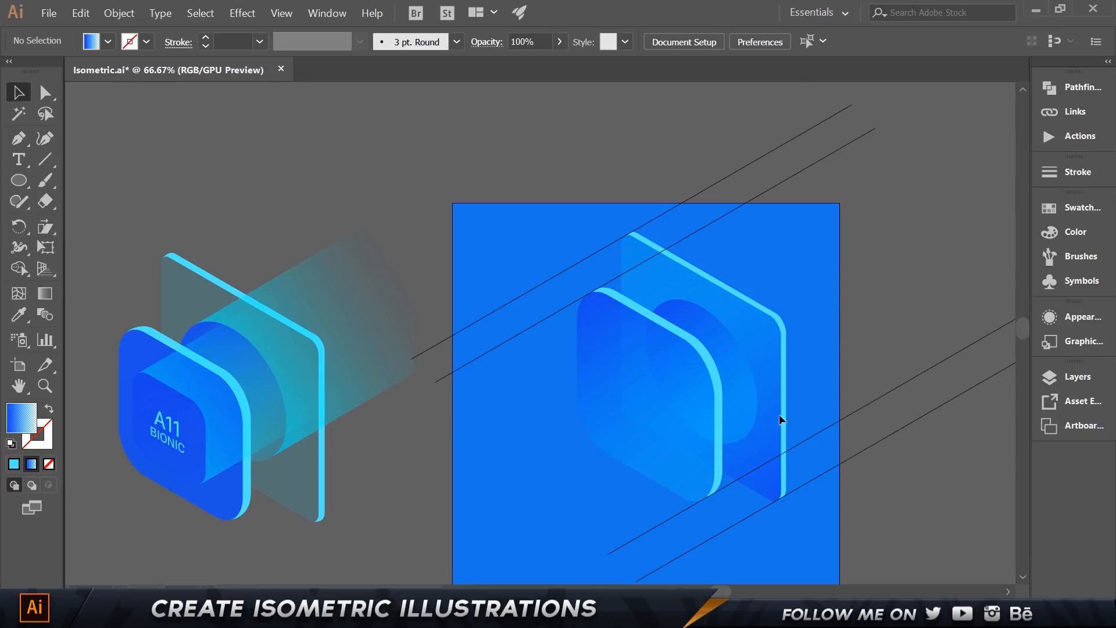
# Step: Duplicate the front plate's gradient face in place and scale the copy down about its centre
pyautogui.click(701, 445)
pyautogui.hotkey('ctrl', 'shift', 'b')
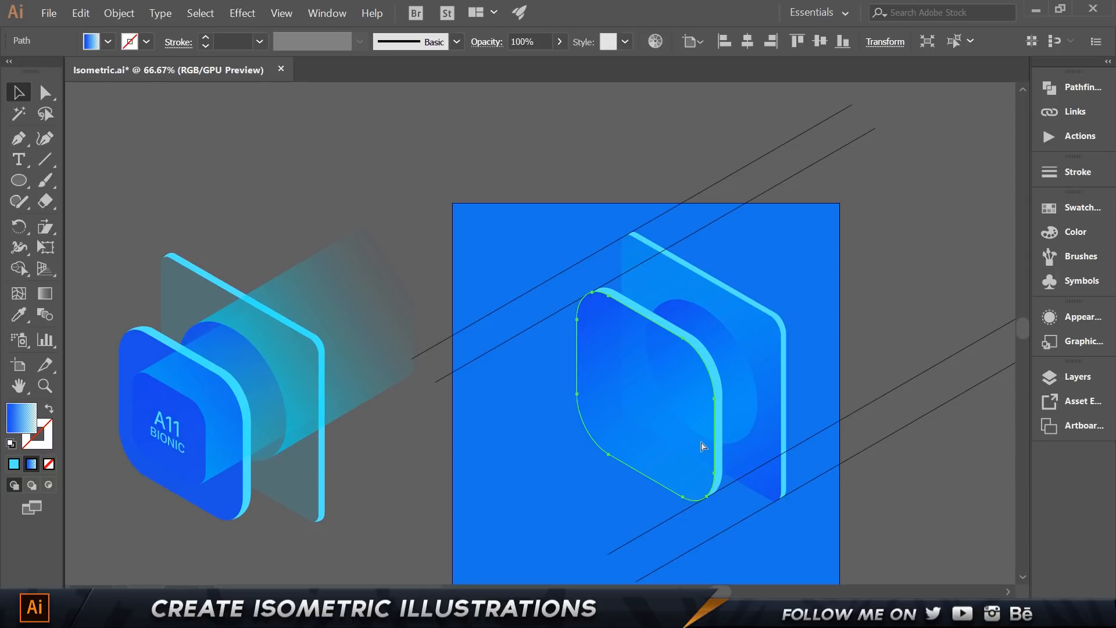
pyautogui.hotkey('ctrl', 'shift', 'b')
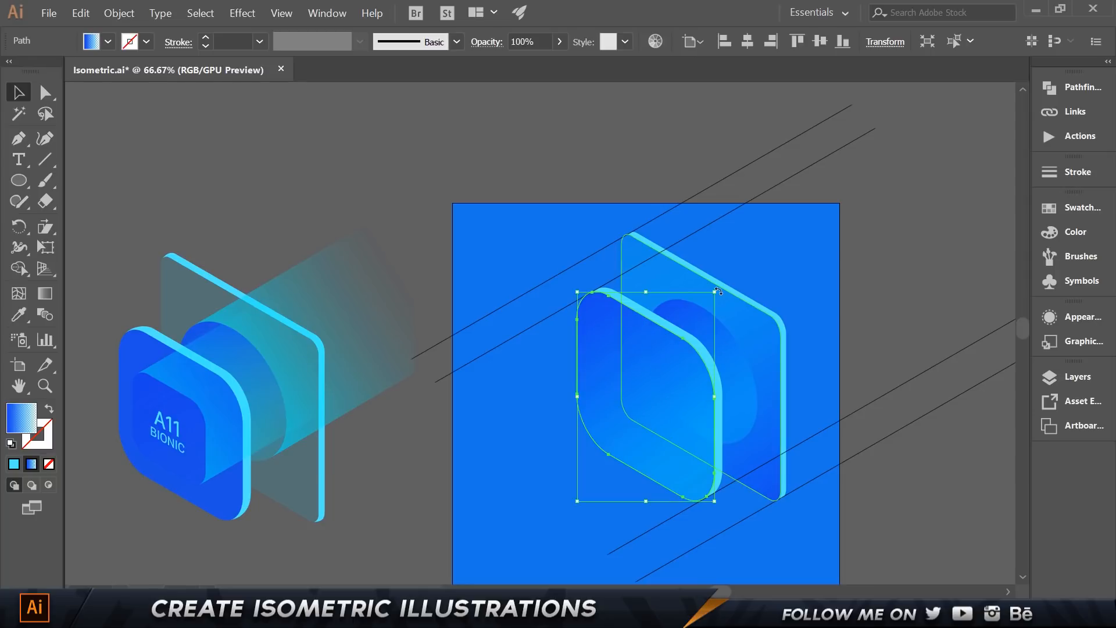
pyautogui.moveTo(713, 293); pyautogui.dragTo(686, 312)
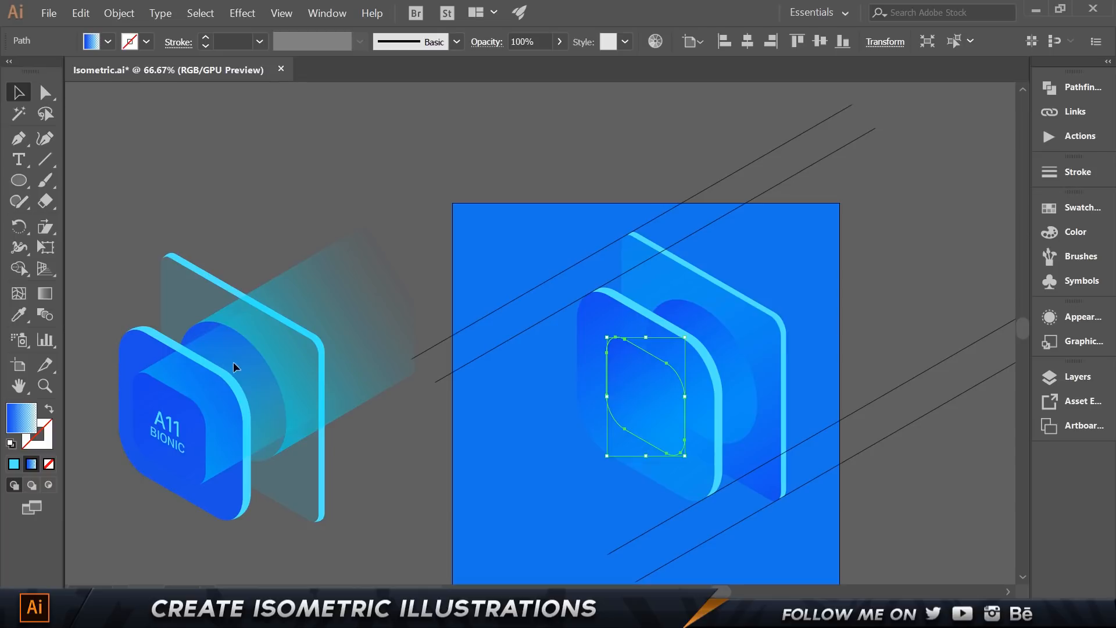
# Step: Nudge the small inner face left and down within the front plate, and deselect it
pyautogui.moveTo(177, 338); pyautogui.dragTo(276, 340)
pyautogui.moveTo(720, 327); pyautogui.dragTo(672, 289)
pyautogui.click(668, 348)
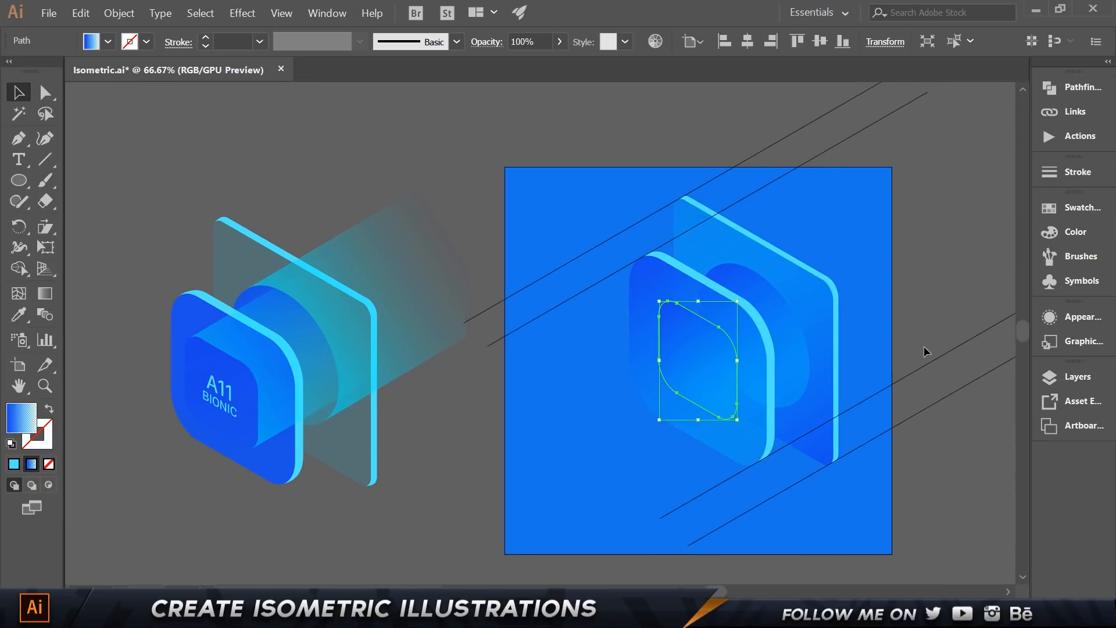
pyautogui.hotkey('shift', 'Left')
pyautogui.hotkey('shift', 'Left')
pyautogui.hotkey('shift', 'Down')
pyautogui.hotkey('shift', 'Down')
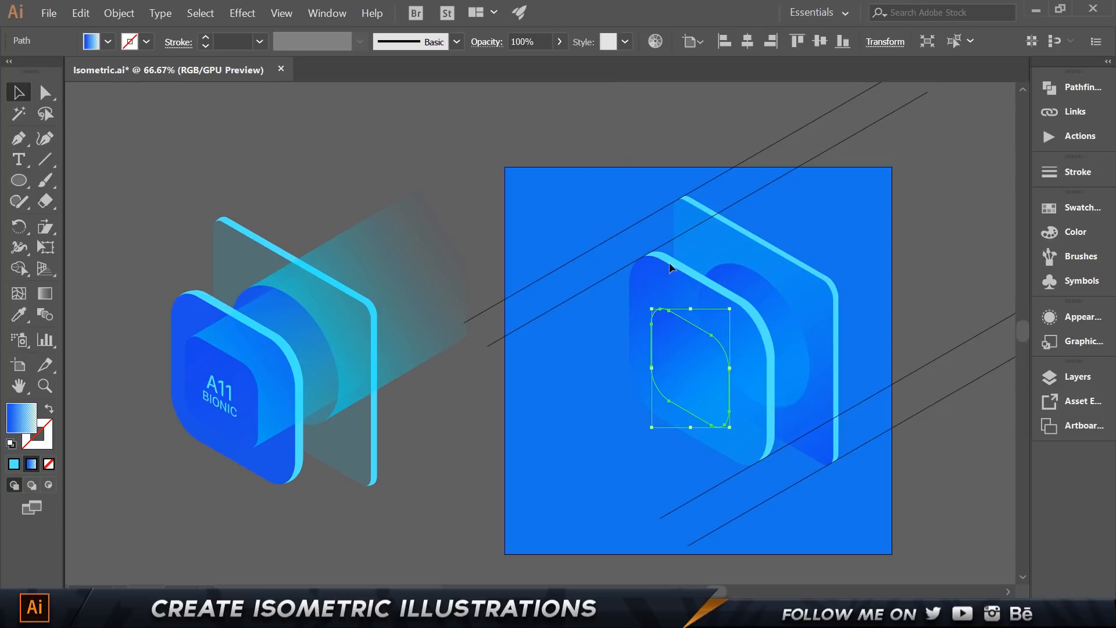
pyautogui.scroll(1, 702, 331)
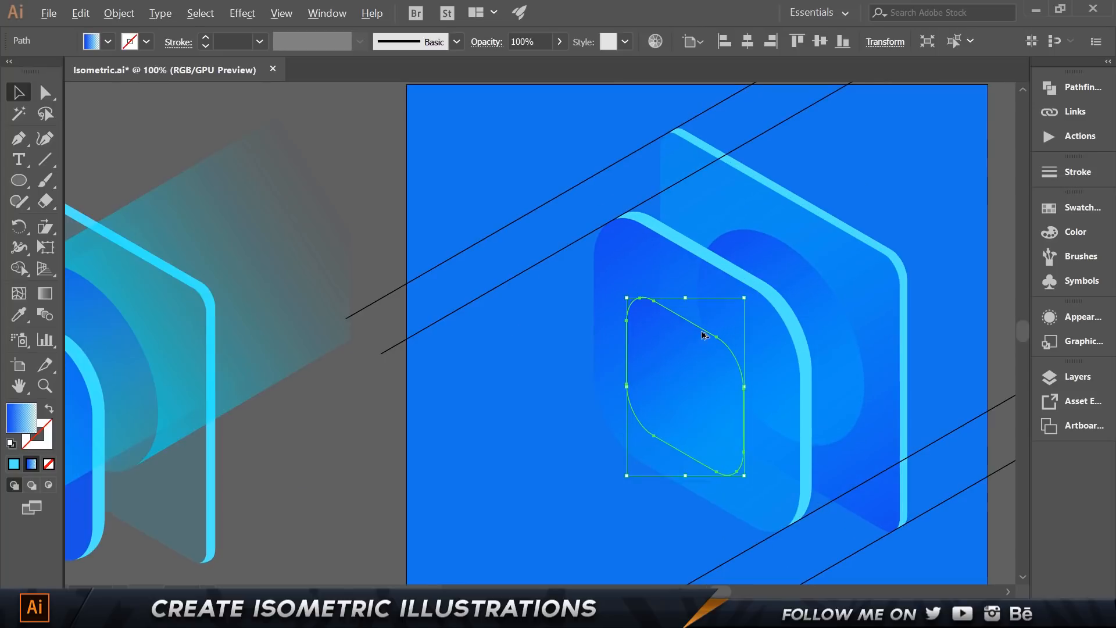
pyautogui.scroll(-1, 701, 330)
pyautogui.hscroll(-3, 361, 362)
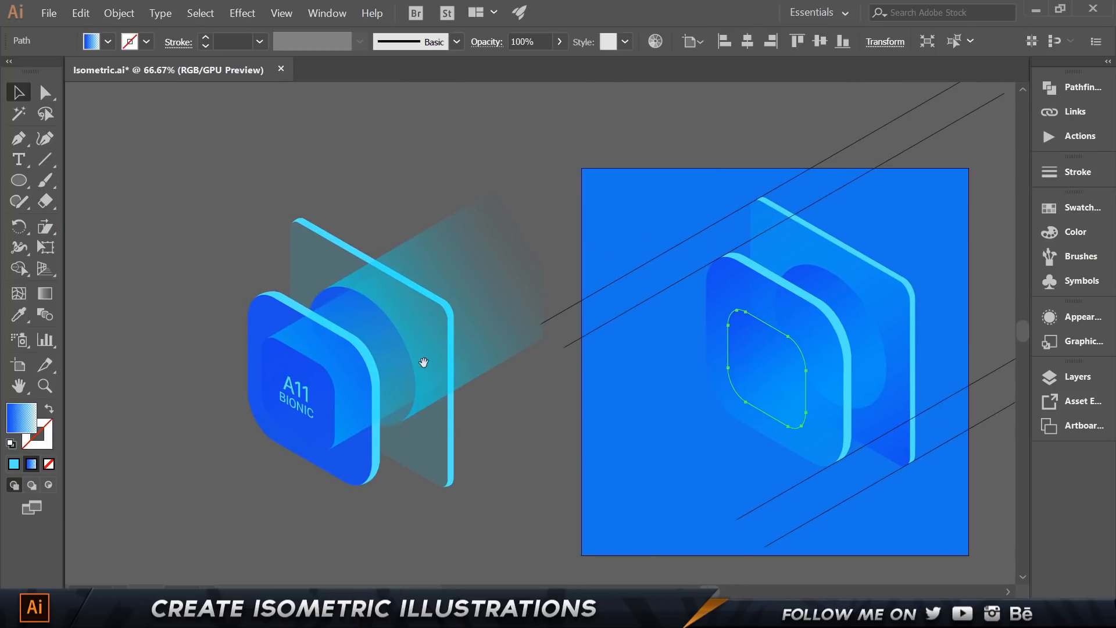
pyautogui.click(730, 396)
pyautogui.moveTo(717, 172); pyautogui.dragTo(598, 149)
pyautogui.click(710, 177)
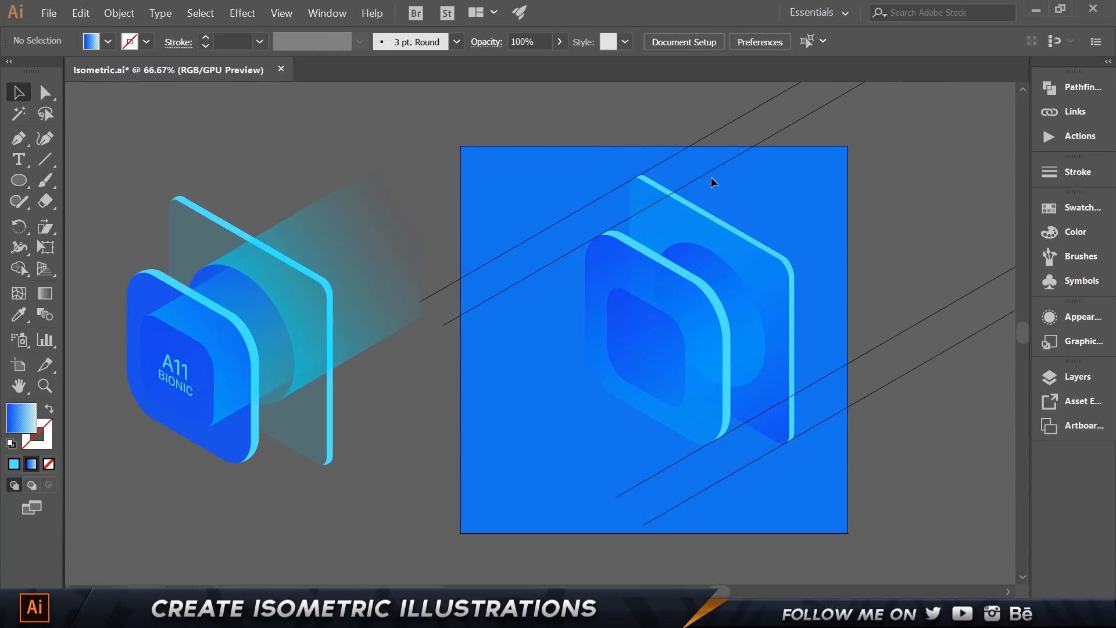
# Step: Replace the small inner face's gradient with a solid vivid blue fill, and deselect it
pyautogui.click(660, 380)
pyautogui.click(1070, 376)
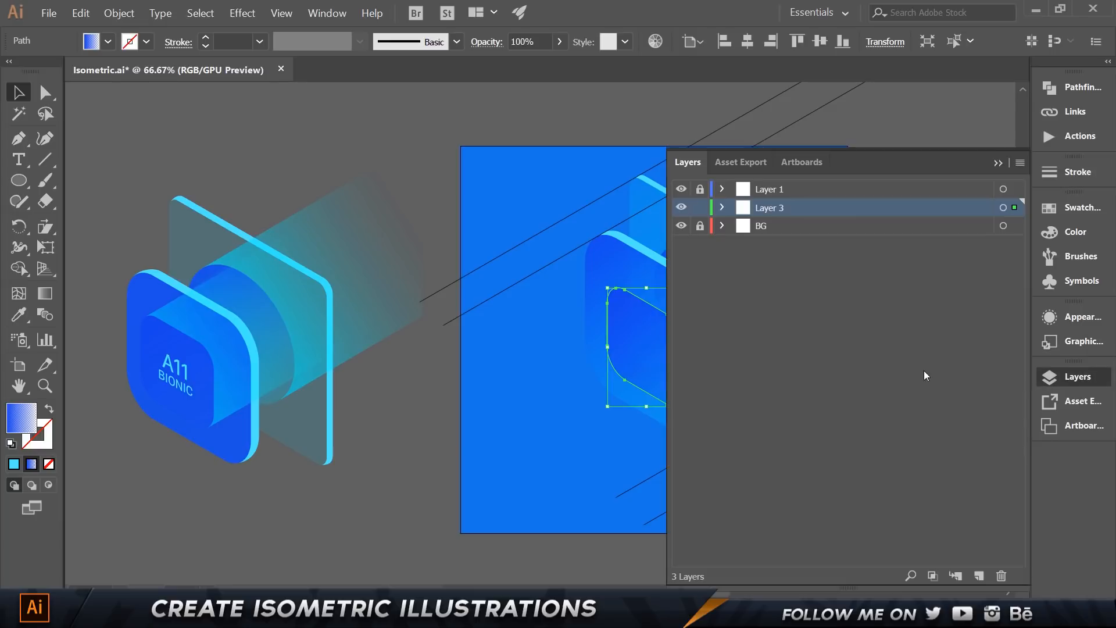
pyautogui.click(998, 163)
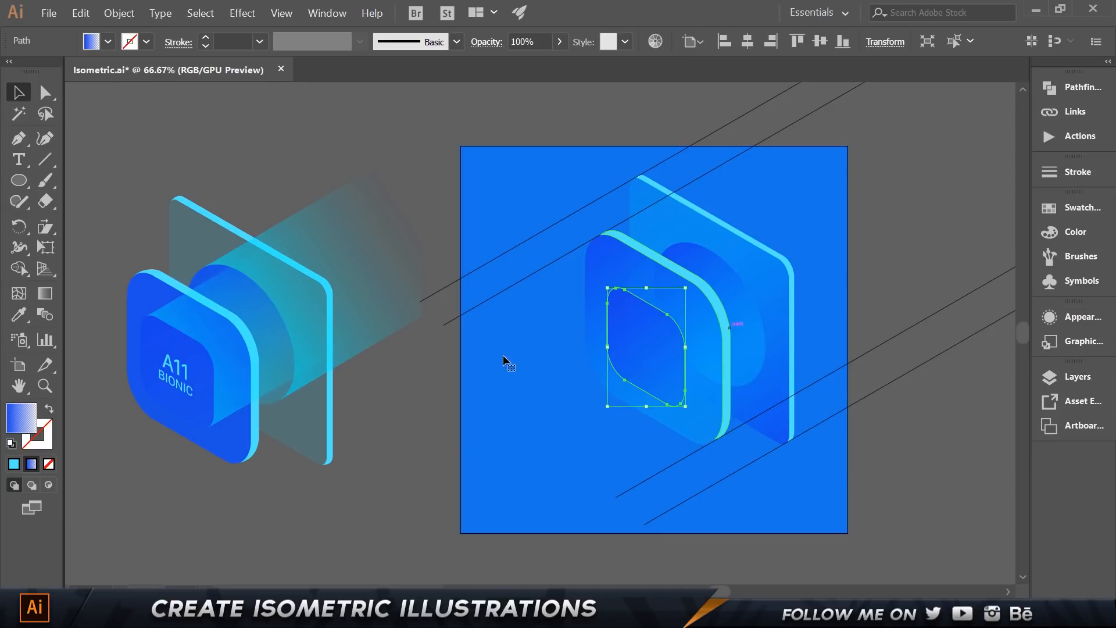
pyautogui.doubleClick(45, 293)
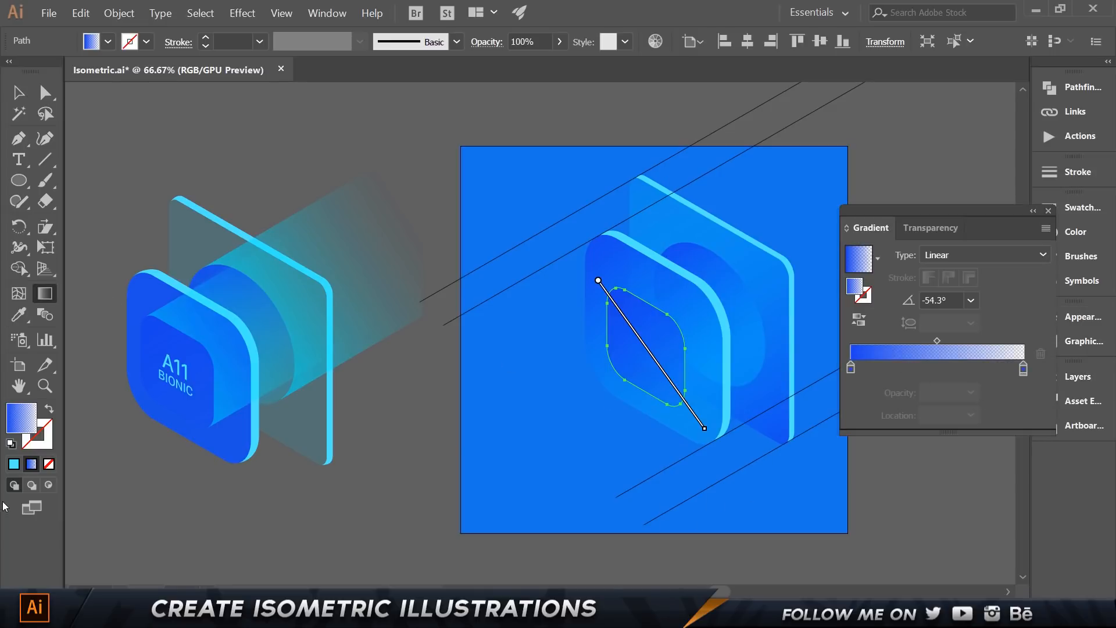
pyautogui.click(16, 465)
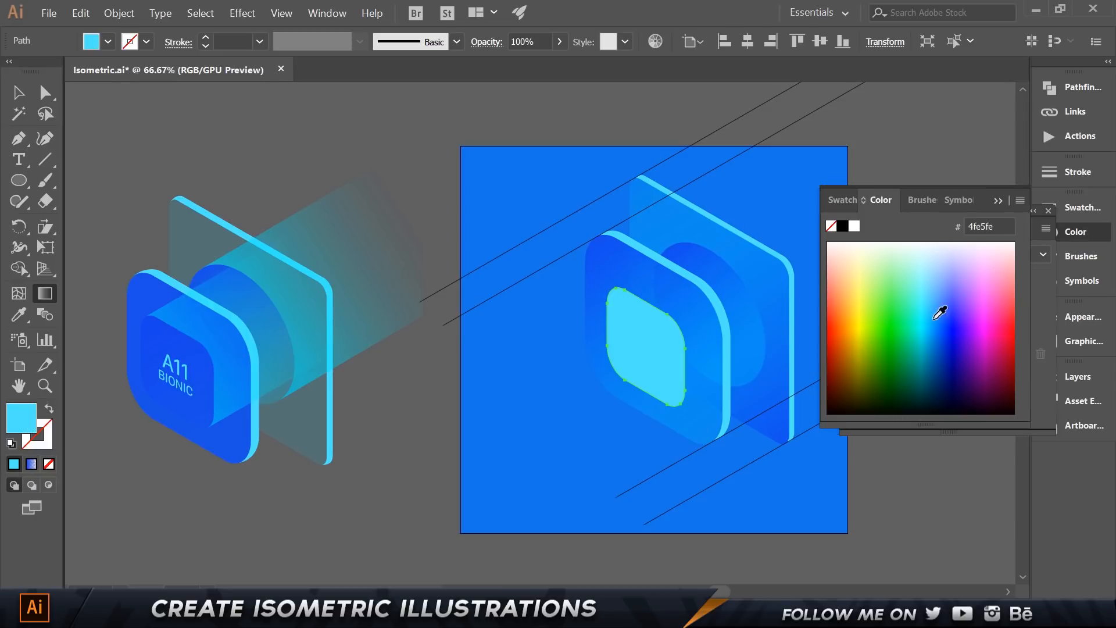
pyautogui.click(941, 343)
pyautogui.click(942, 317)
pyautogui.click(944, 326)
pyautogui.click(997, 201)
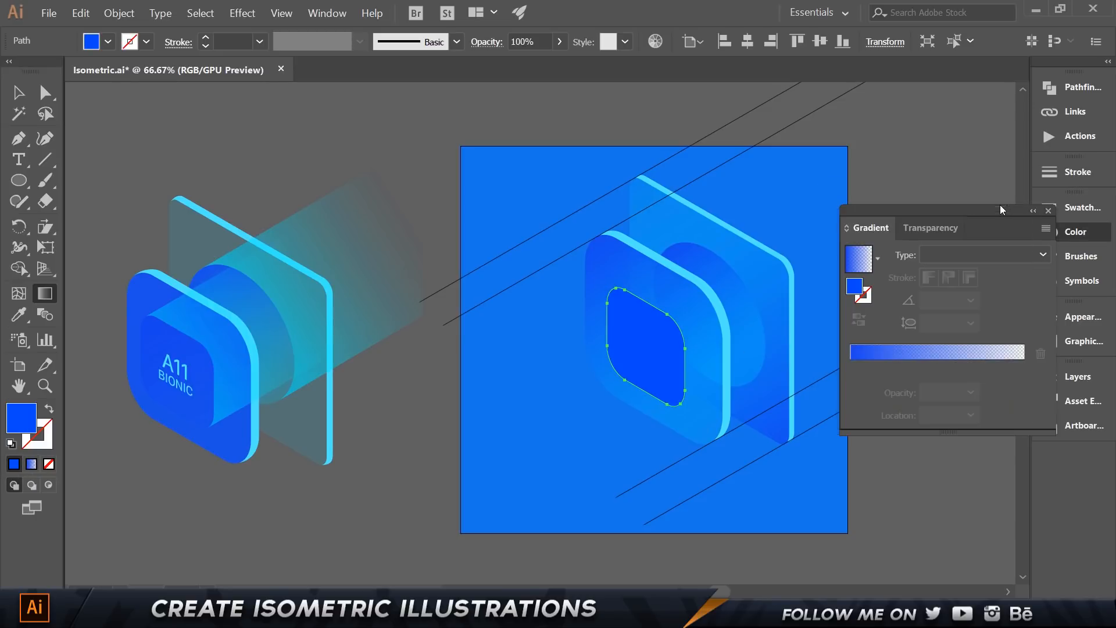
pyautogui.press('v')
pyautogui.click(945, 178)
pyautogui.click(1033, 211)
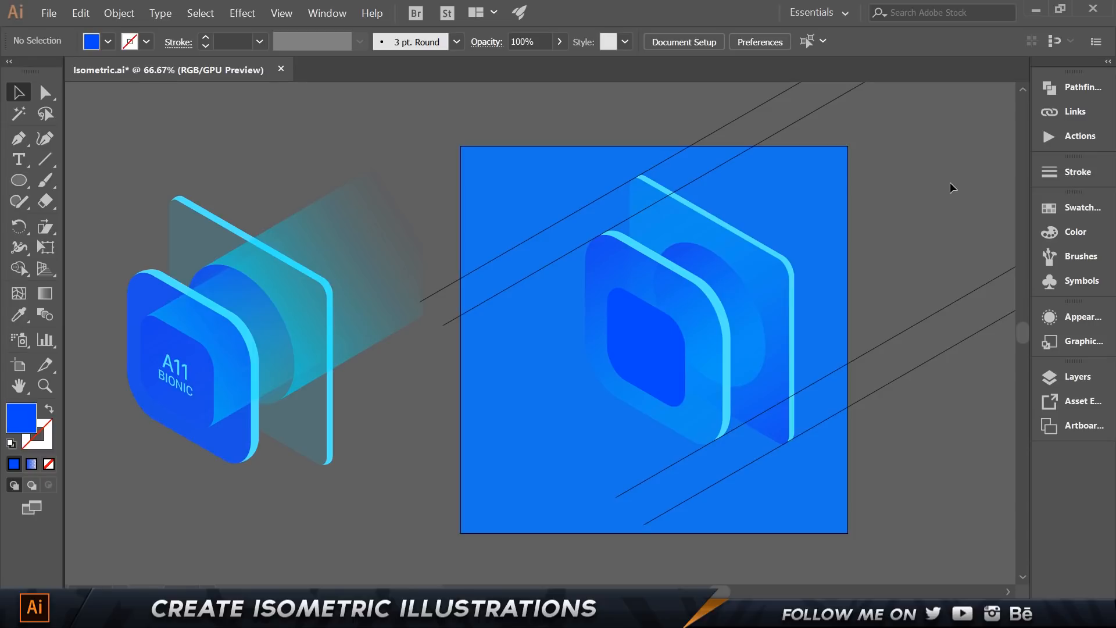
# Step: Duplicate the front plate's upper diagonal guide line and place the copy against the inner face's upper-left corner
pyautogui.moveTo(764, 200); pyautogui.dragTo(680, 217)
pyautogui.scroll(2, 643, 231)
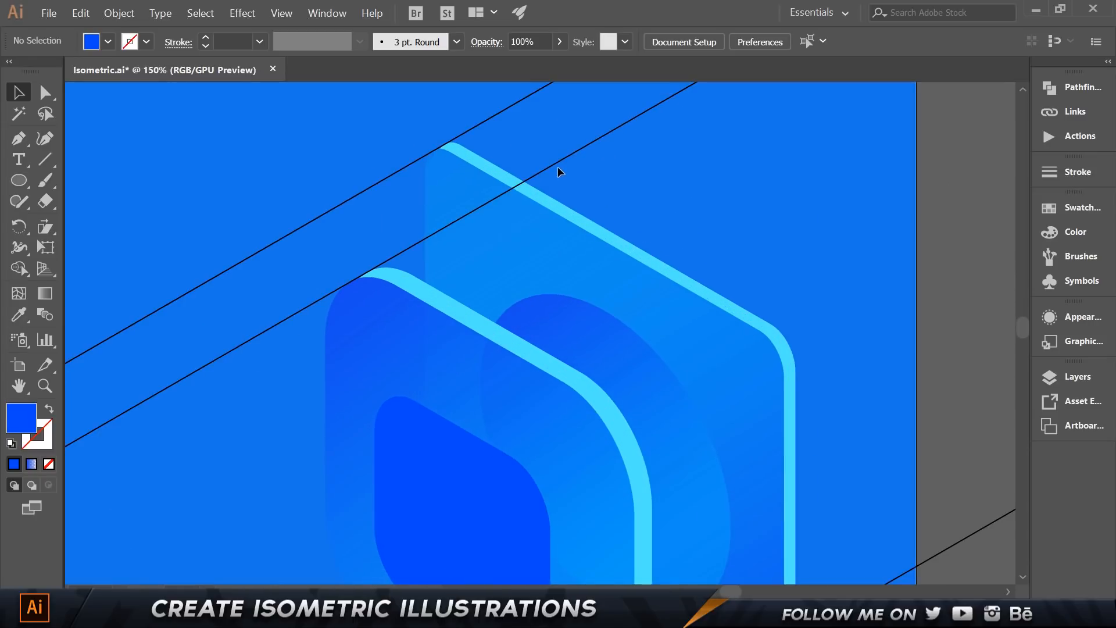
pyautogui.moveTo(556, 164); pyautogui.dragTo(632, 264)
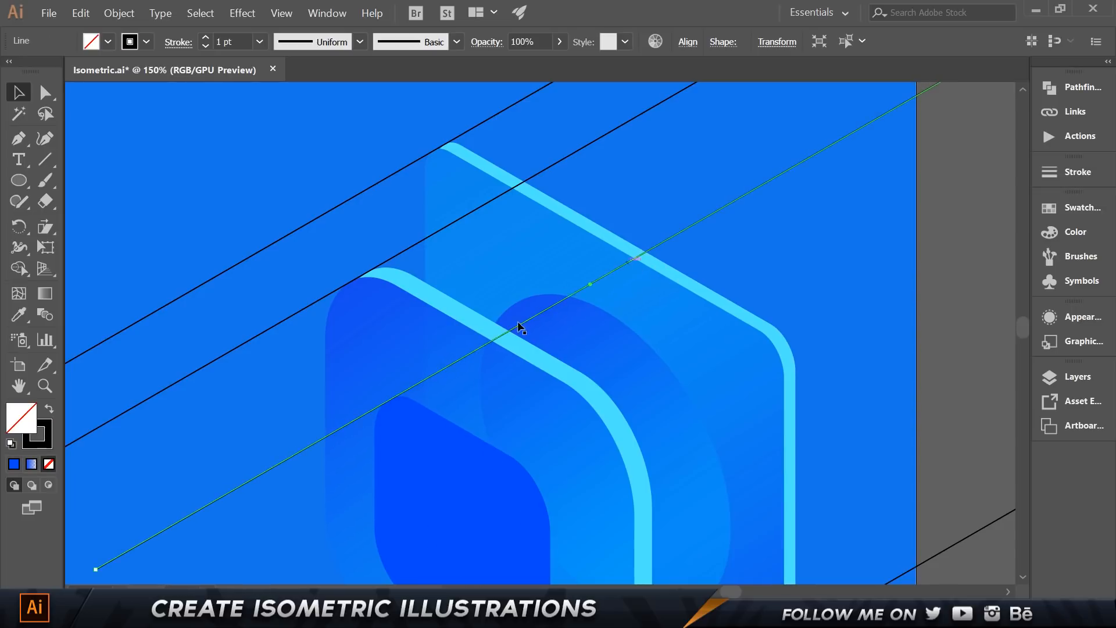
pyautogui.scroll(7, 386, 402)
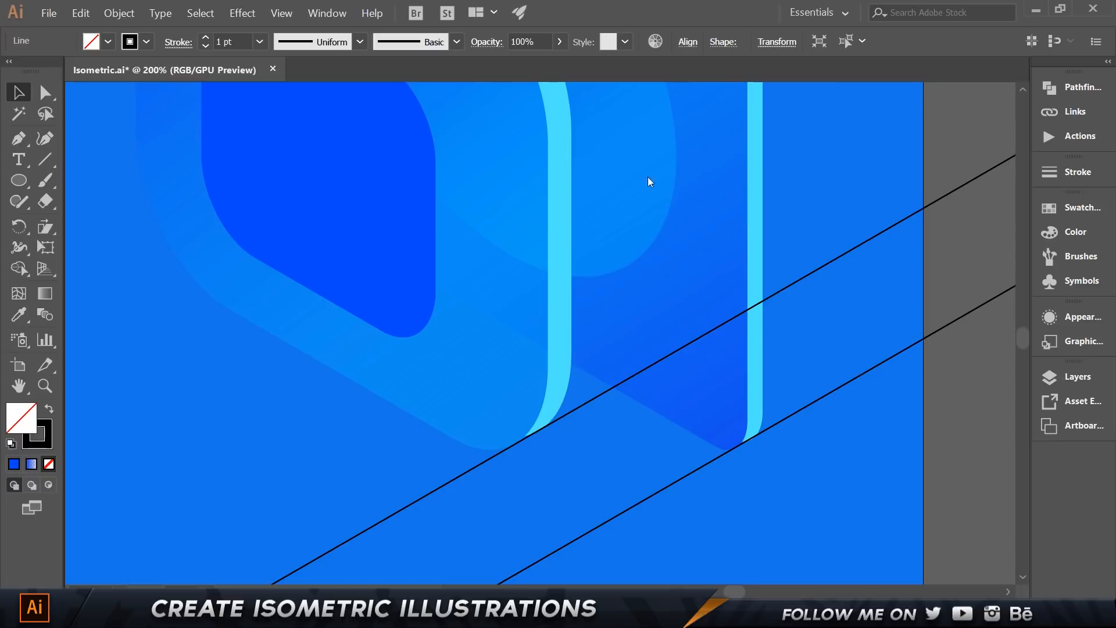
# Step: Duplicate the front plate's lower diagonal guide line and place the copy against the inner face's lower-right corner
pyautogui.scroll(-3, 574, 383)
pyautogui.scroll(2, 577, 385)
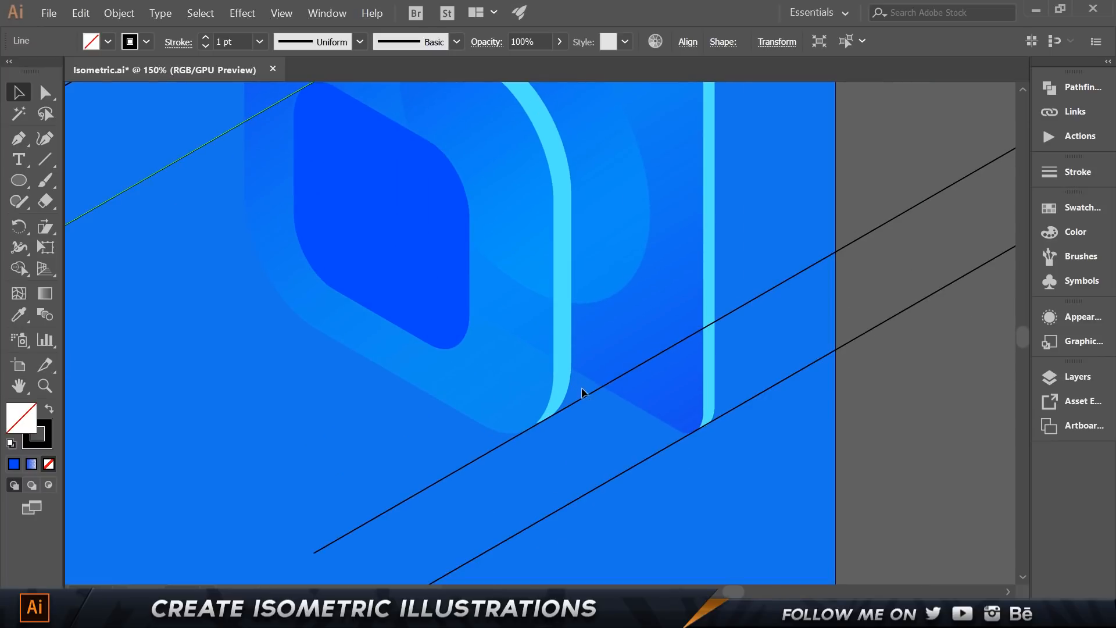
pyautogui.click(457, 470)
pyautogui.moveTo(464, 466); pyautogui.dragTo(448, 348)
pyautogui.scroll(6, 589, 361)
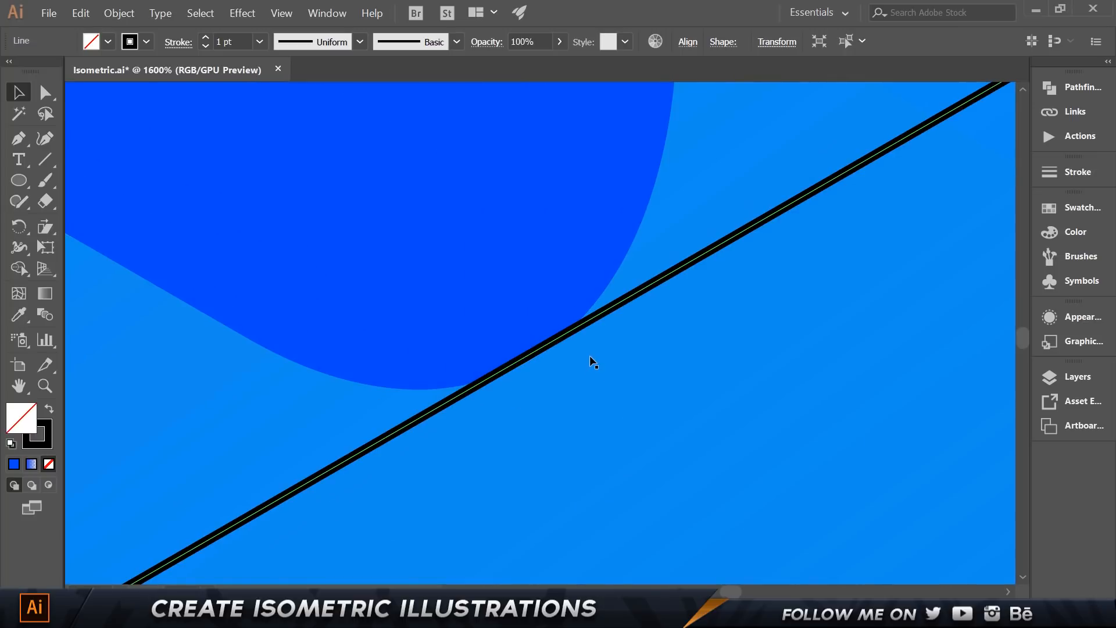
# Step: Shorten the inner face's upper guide line so that it starts at the face's upper-left corner
pyautogui.hotkey('ctrl', '1')
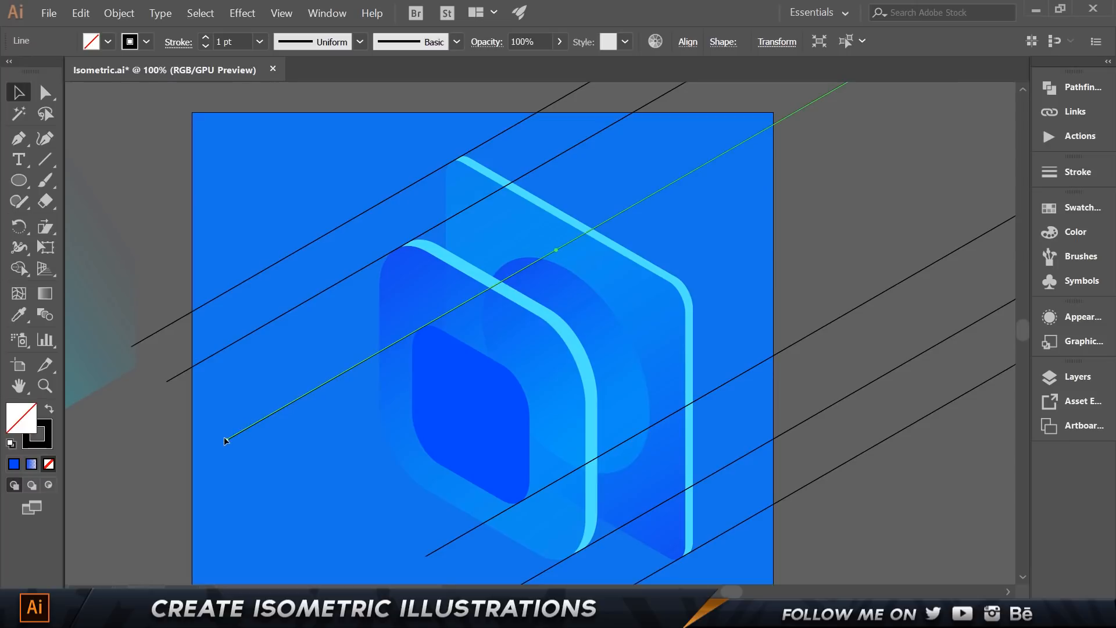
pyautogui.moveTo(225, 440); pyautogui.dragTo(404, 341)
pyautogui.scroll(6, 424, 329)
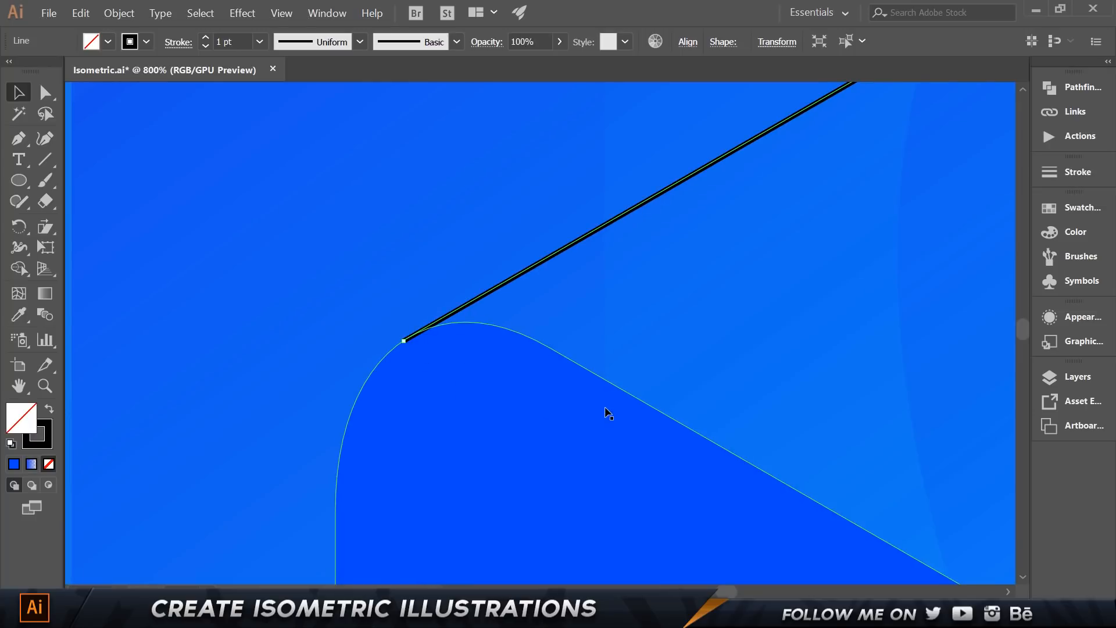
pyautogui.click(597, 372)
pyautogui.scroll(-6, 609, 317)
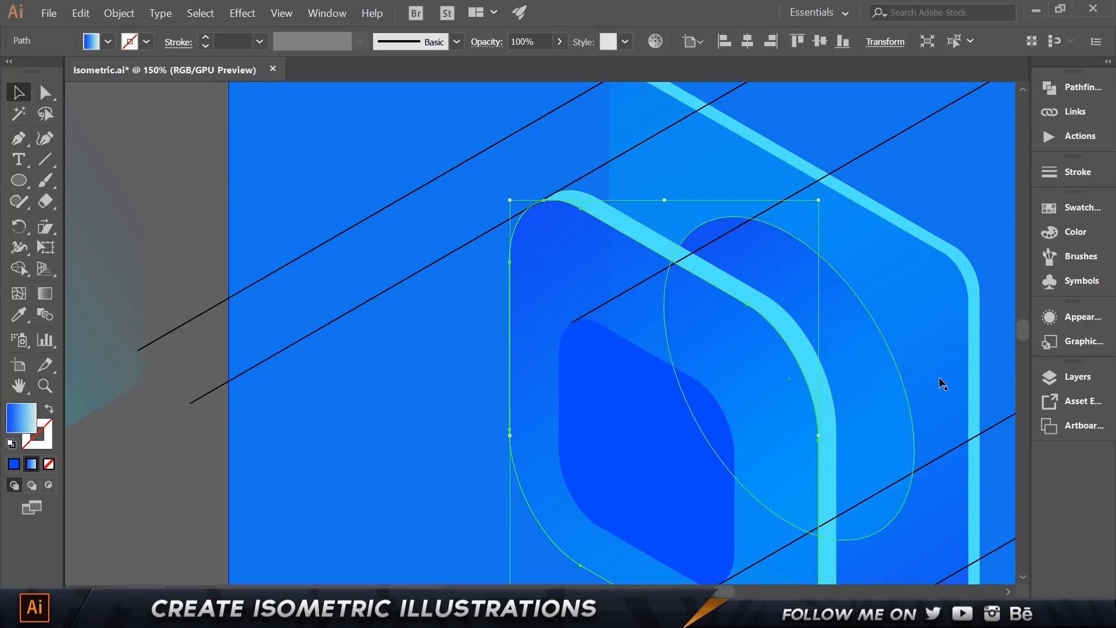
# Step: Shorten the inner face's lower guide line so that it starts at the face's lower-right corner
pyautogui.scroll(2, 265, 346)
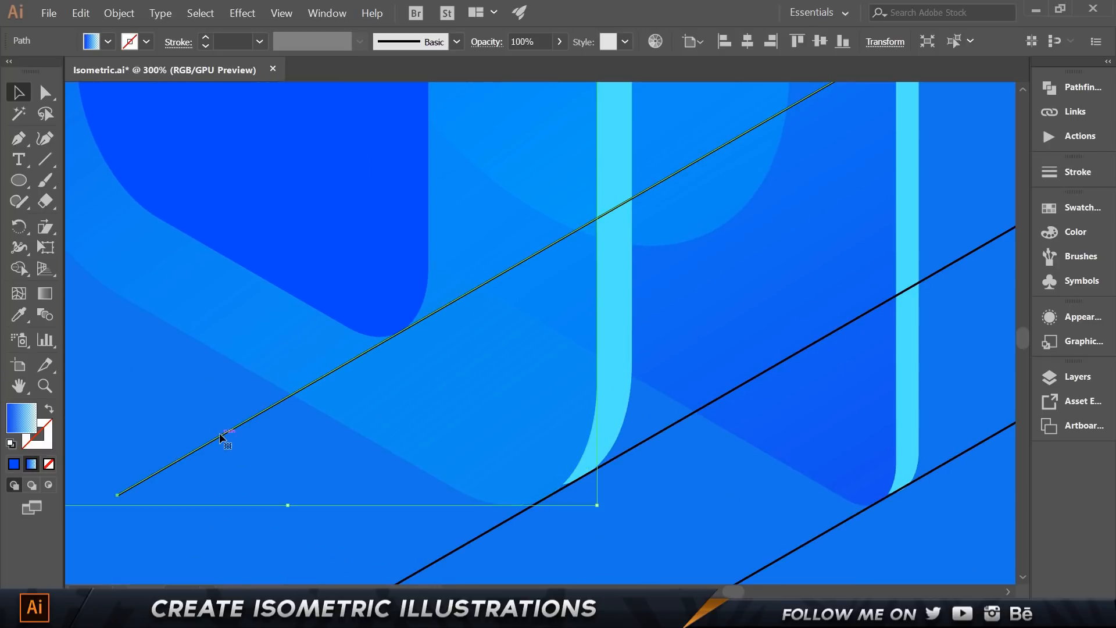
pyautogui.click(222, 436)
pyautogui.moveTo(119, 495); pyautogui.dragTo(396, 333)
pyautogui.scroll(4, 401, 329)
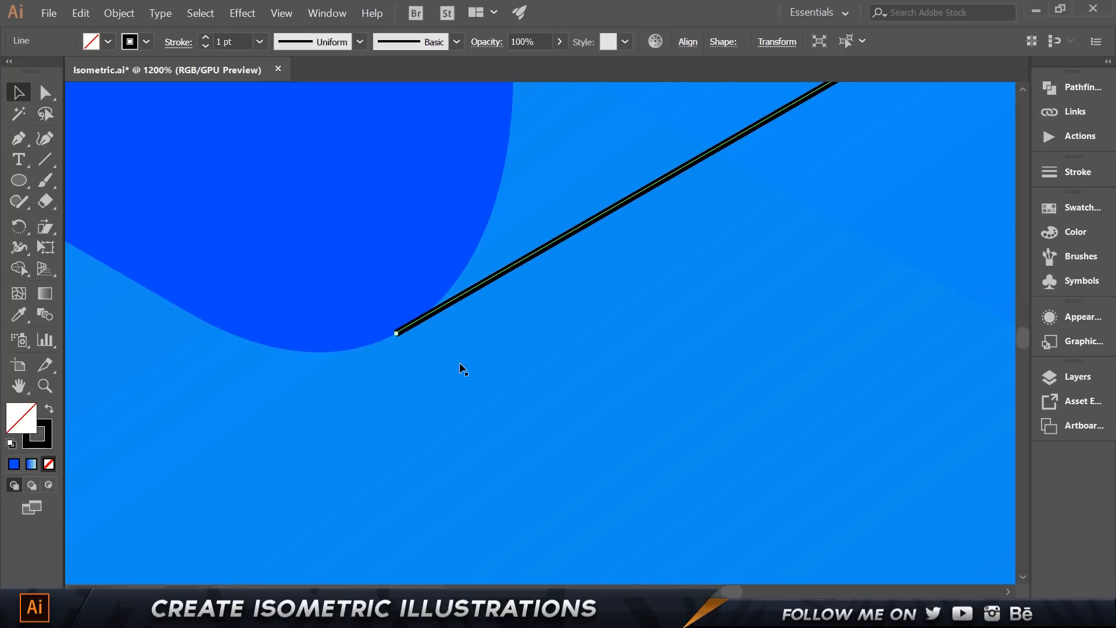
# Step: Join the inner face's upper and lower guide lines into one path
pyautogui.click(460, 364)
pyautogui.scroll(-4, 460, 362)
pyautogui.scroll(-2, 401, 436)
pyautogui.scroll(-2, 412, 421)
pyautogui.click(552, 250)
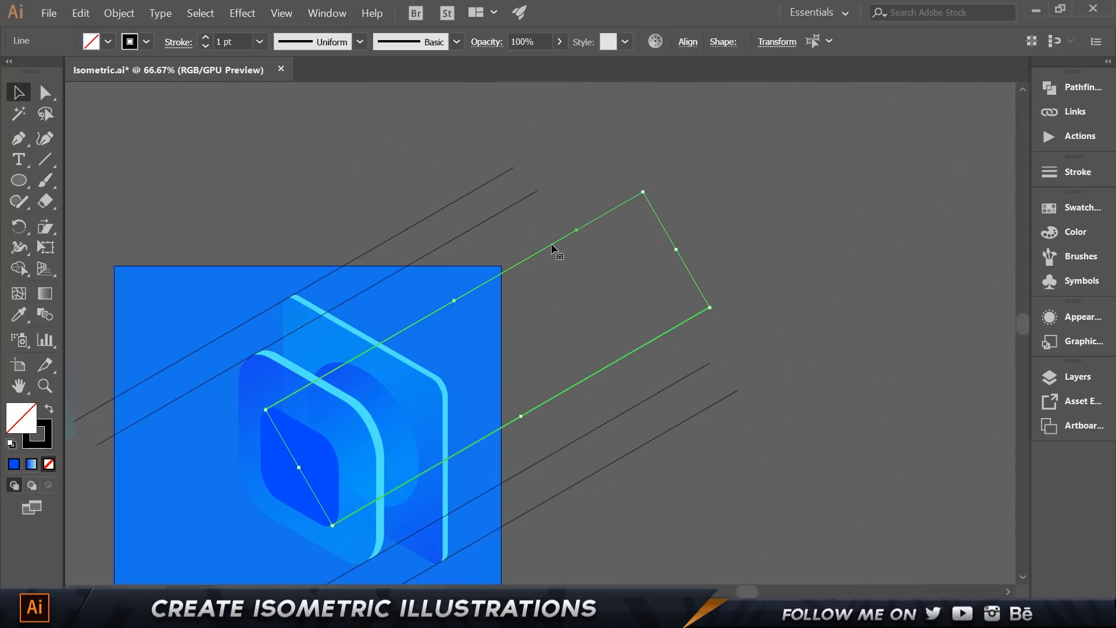
pyautogui.rightClick(553, 259)
pyautogui.click(602, 351)
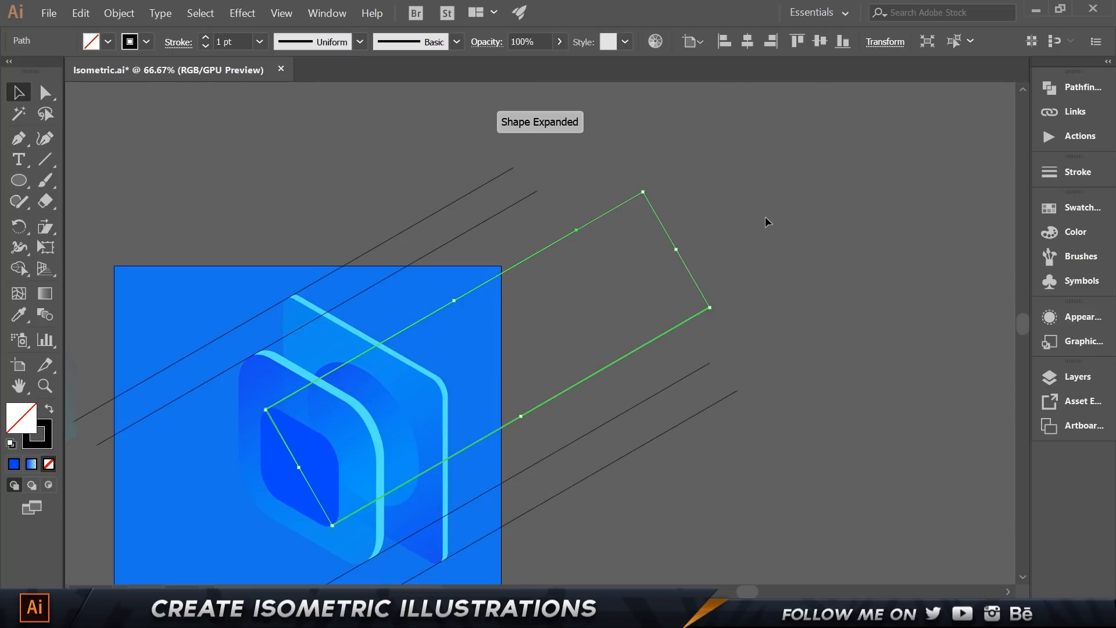
# Step: Swap the joined path's fill and stroke so that it has a solid black fill, and deselect it
pyautogui.click(574, 237)
pyautogui.click(699, 321)
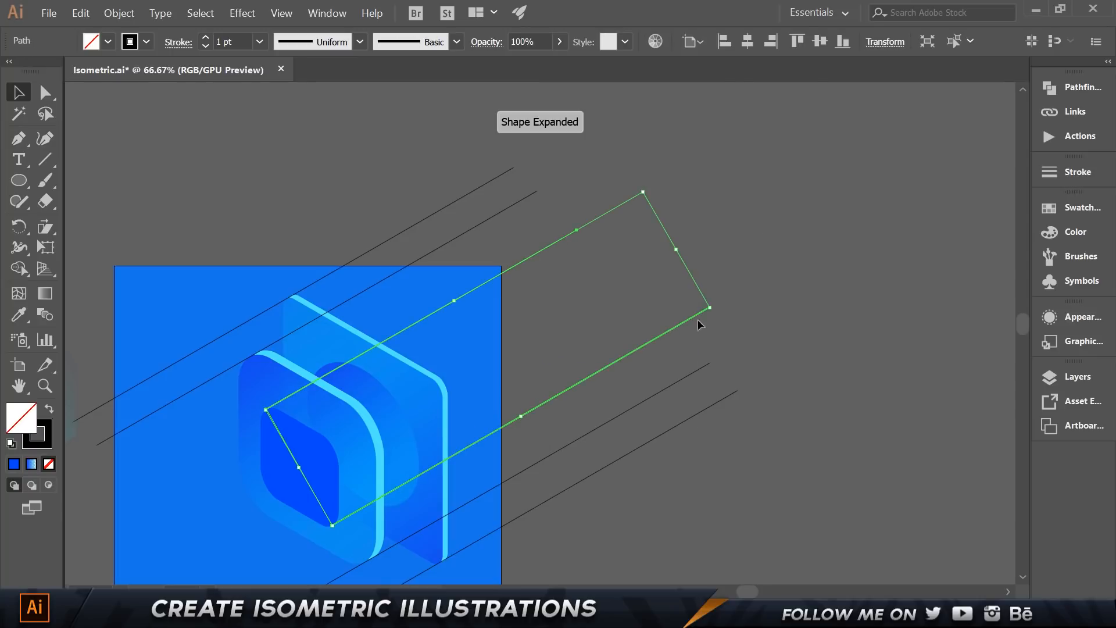
pyautogui.click(840, 295)
pyautogui.click(526, 259)
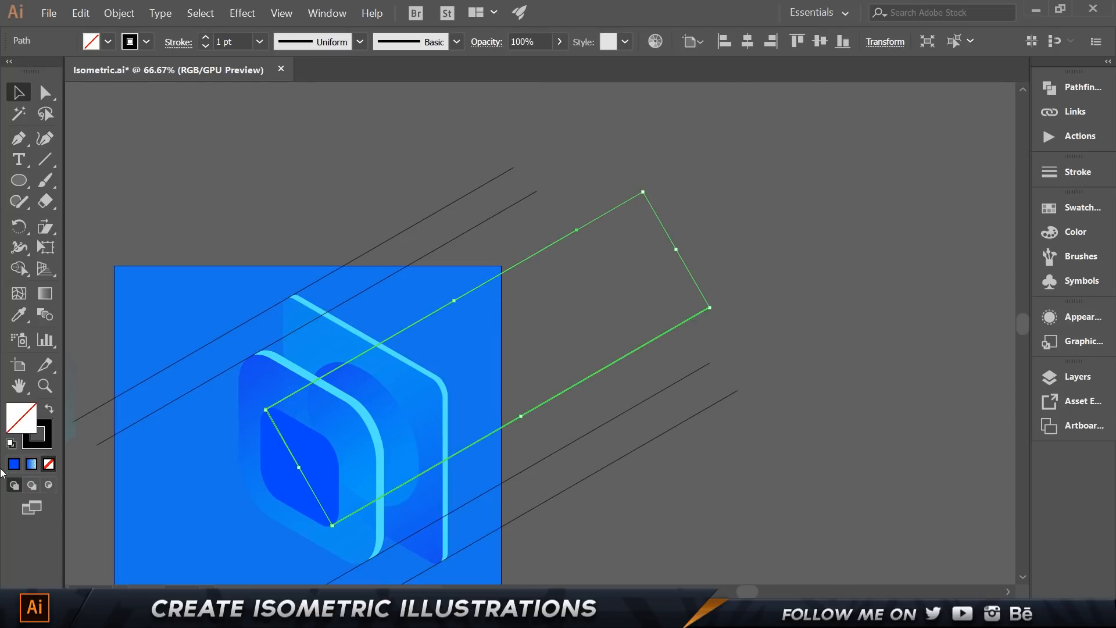
pyautogui.click(45, 414)
pyautogui.click(842, 287)
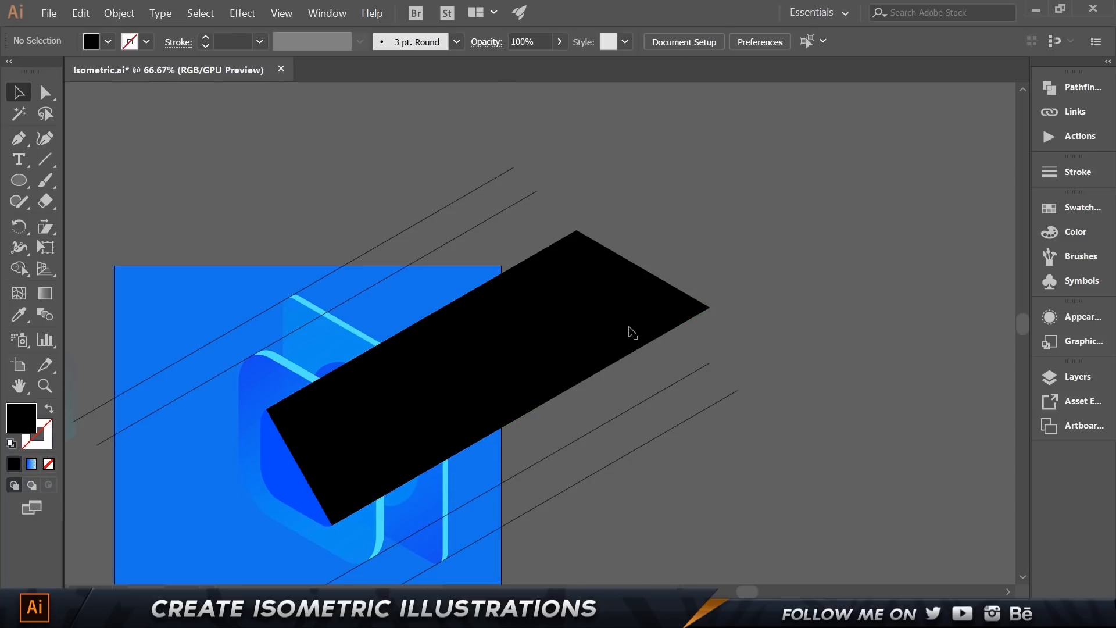
# Step: Fill the black extrusion shape with the linear blue-to-transparent gradient
pyautogui.moveTo(378, 306); pyautogui.dragTo(484, 284)
pyautogui.moveTo(109, 412); pyautogui.dragTo(335, 366)
pyautogui.click(37, 463)
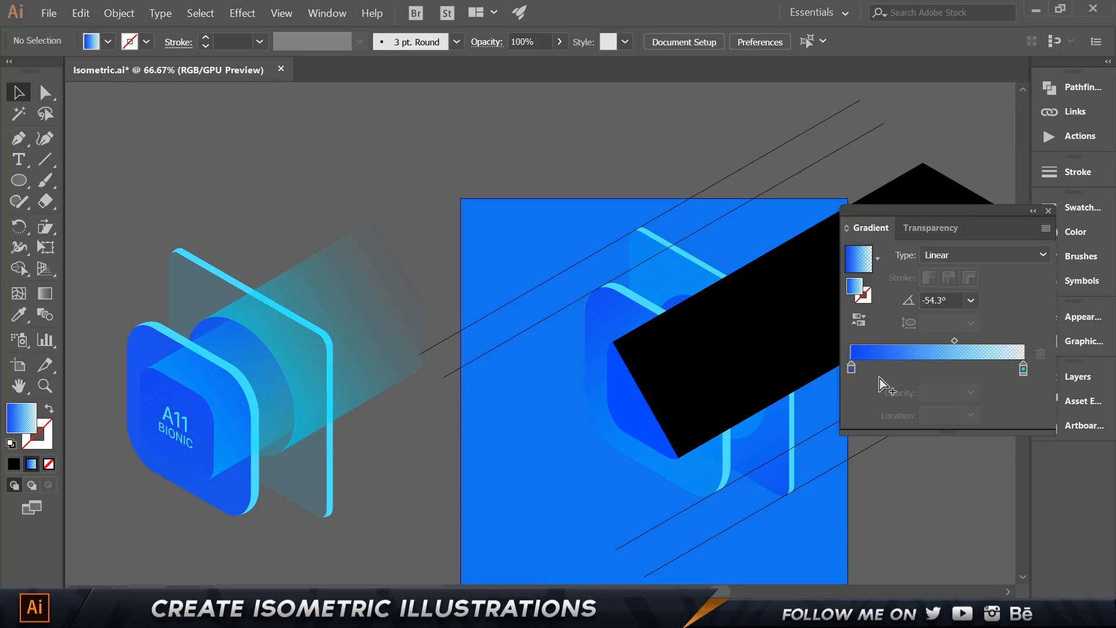
pyautogui.moveTo(675, 243); pyautogui.dragTo(588, 239)
pyautogui.click(769, 283)
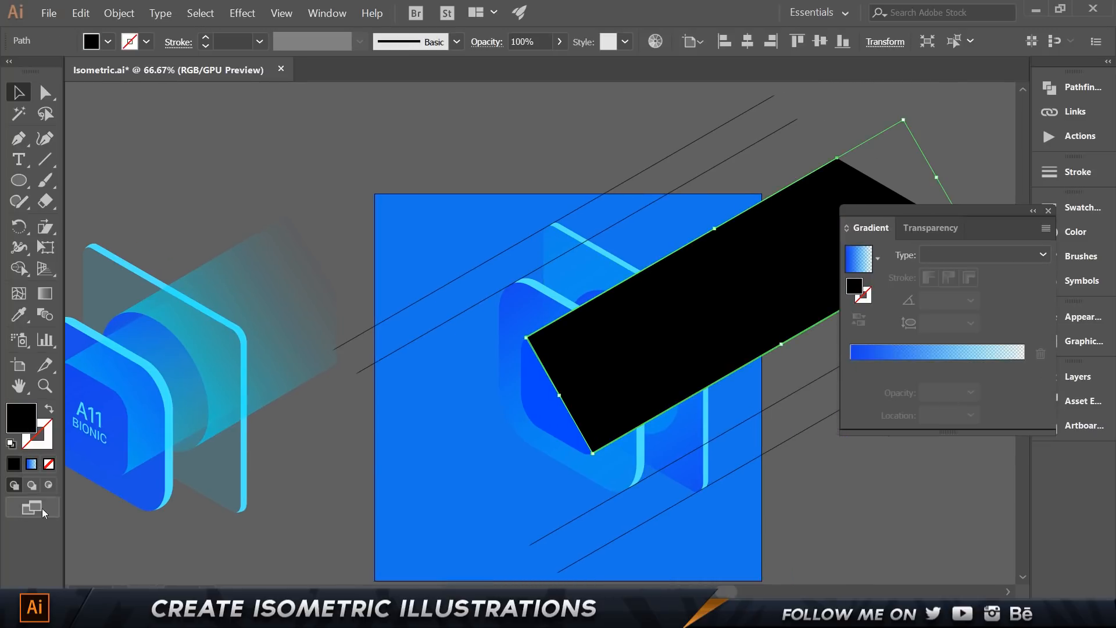
pyautogui.click(31, 464)
# Step: Recolour the starting stop of the extrusion's gradient to the cyan swatch and select its transparent end stop
pyautogui.moveTo(728, 165); pyautogui.dragTo(673, 194)
pyautogui.click(851, 366)
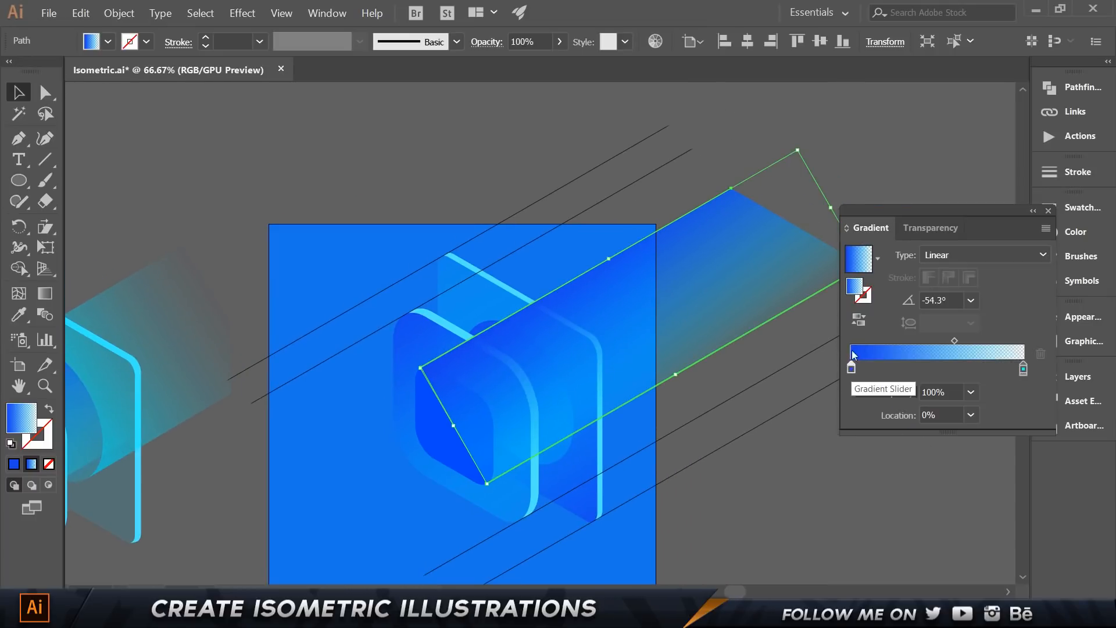
pyautogui.doubleClick(855, 291)
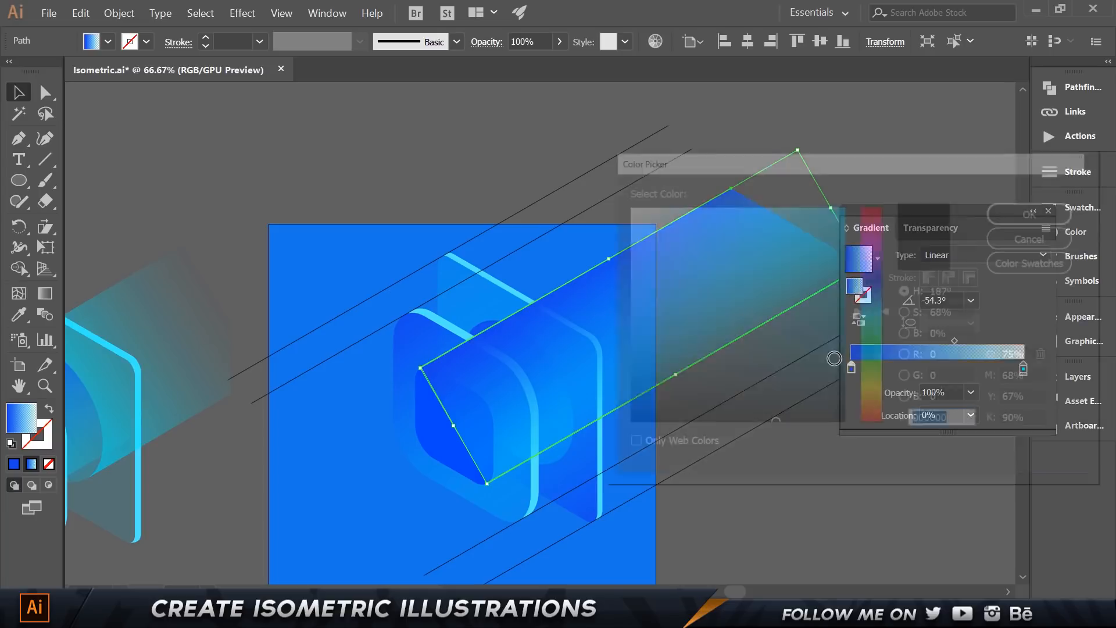
pyautogui.click(994, 247)
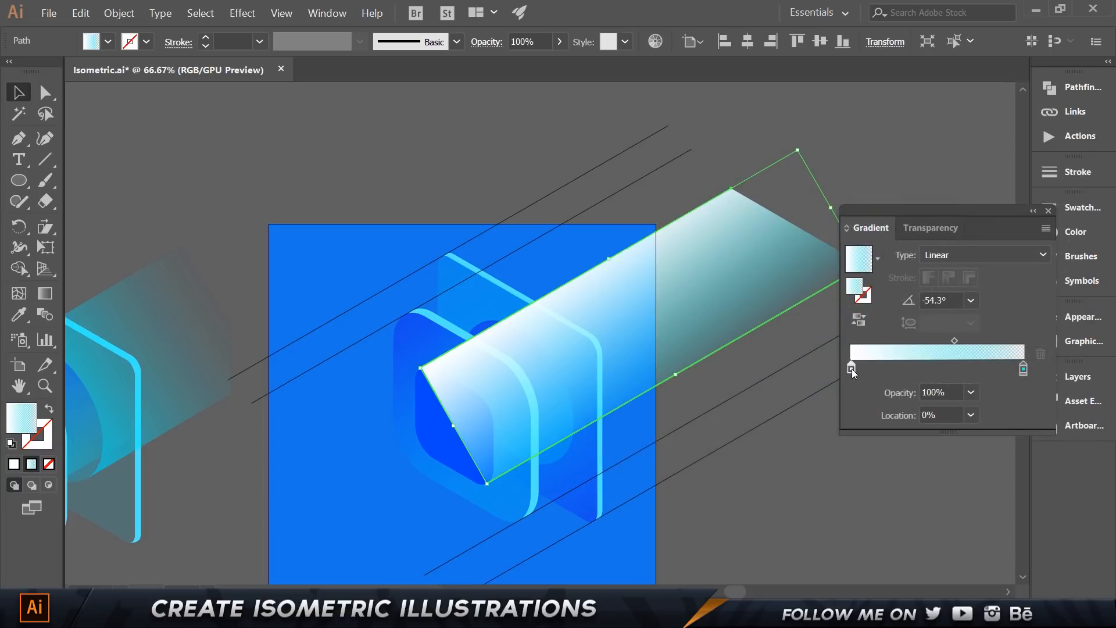
pyautogui.doubleClick(852, 371)
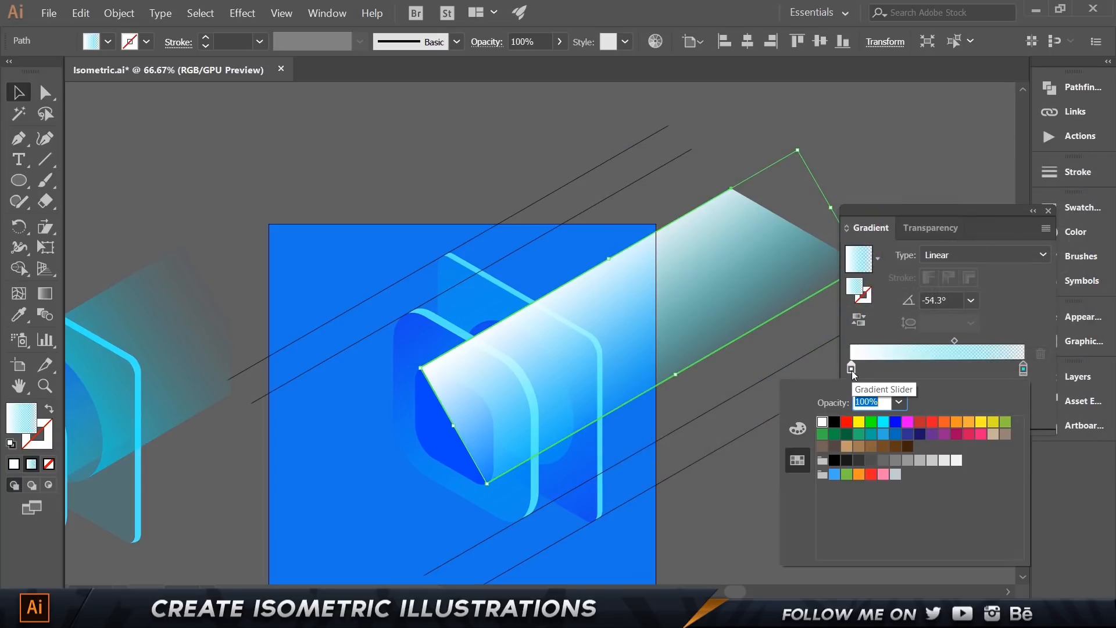
pyautogui.click(883, 421)
pyautogui.click(1011, 308)
pyautogui.click(1023, 370)
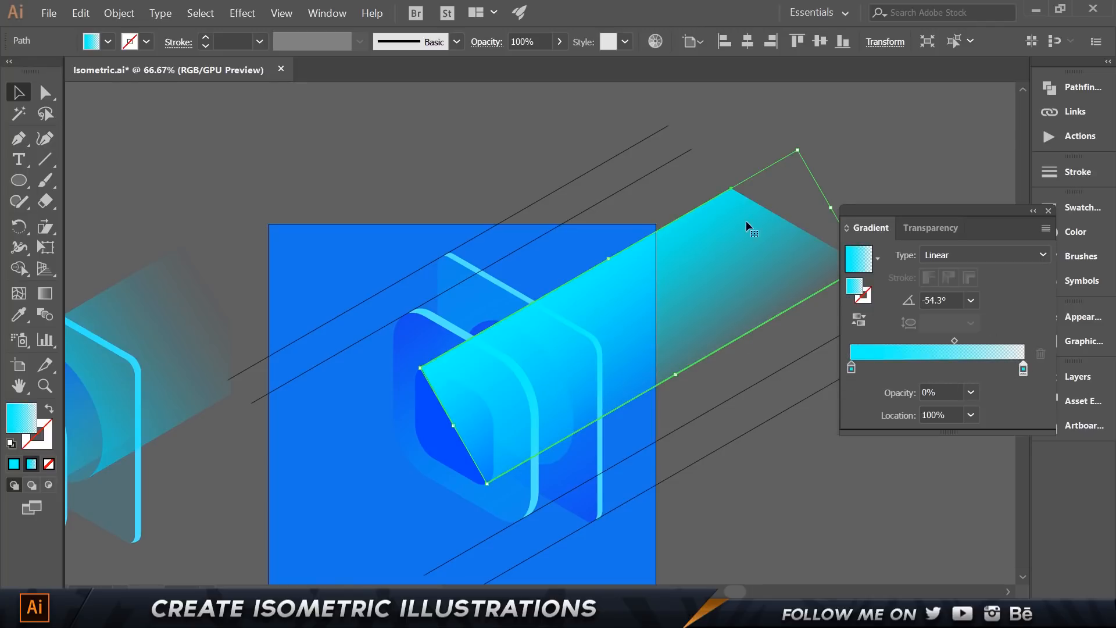
# Step: Redraw the gradient along the extrusion at about 32° so it fades away from the inner face, and deselect the shape
pyautogui.press('g')
pyautogui.moveTo(397, 465)
pyautogui.mouseDown()
pyautogui.moveTo(686, 314)
pyautogui.moveTo(884, 170)
pyautogui.mouseUp()
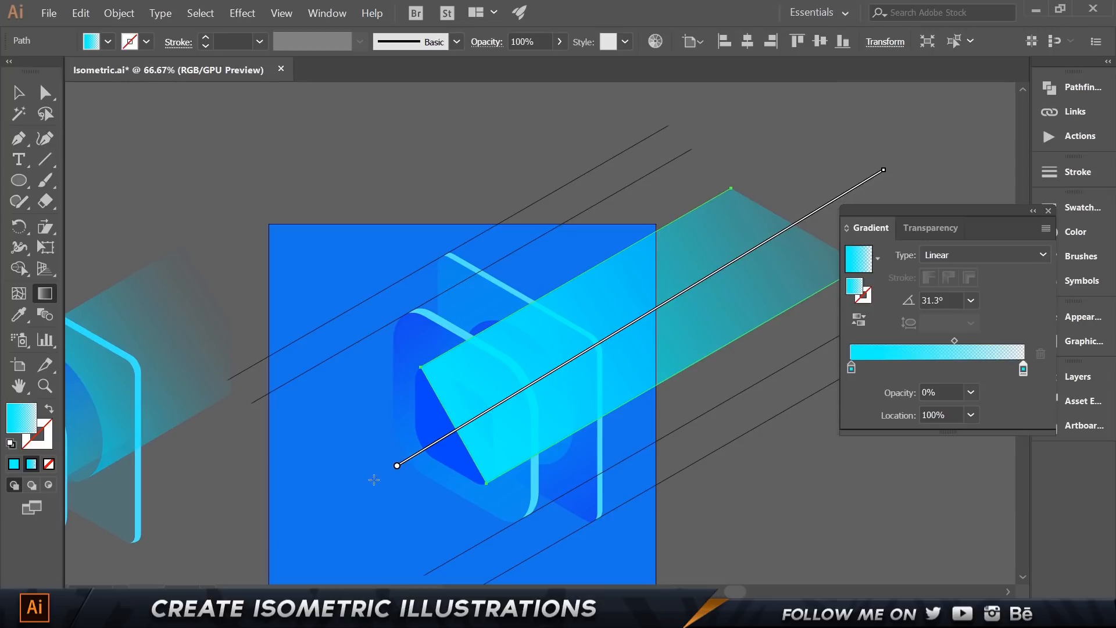
pyautogui.moveTo(353, 496)
pyautogui.mouseDown()
pyautogui.moveTo(687, 306)
pyautogui.moveTo(700, 281)
pyautogui.mouseUp()
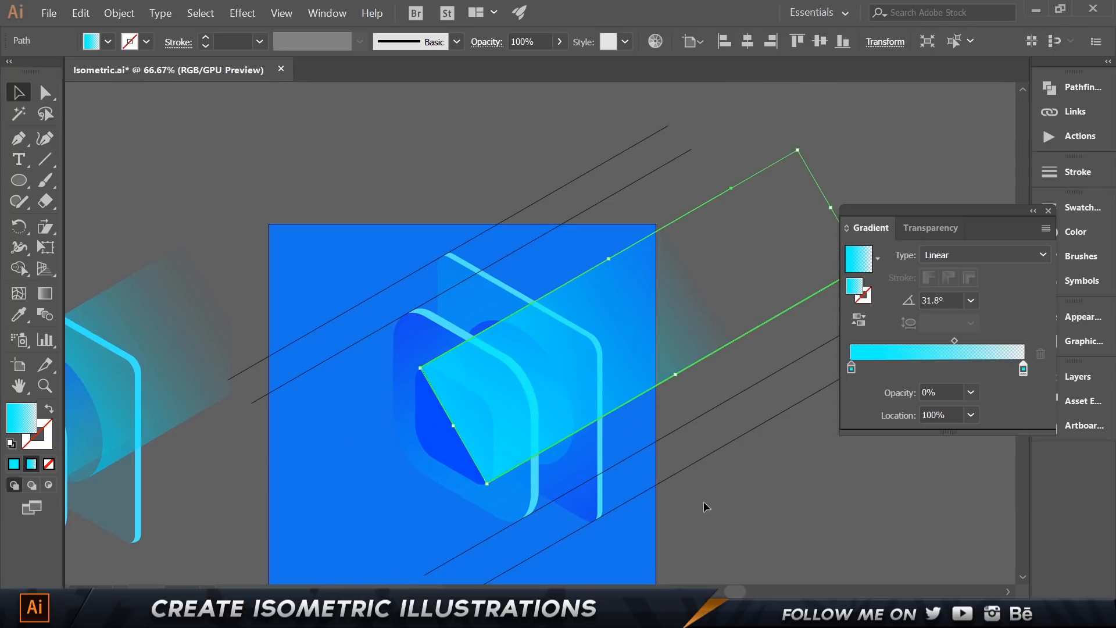
pyautogui.press('v')
pyautogui.click(818, 480)
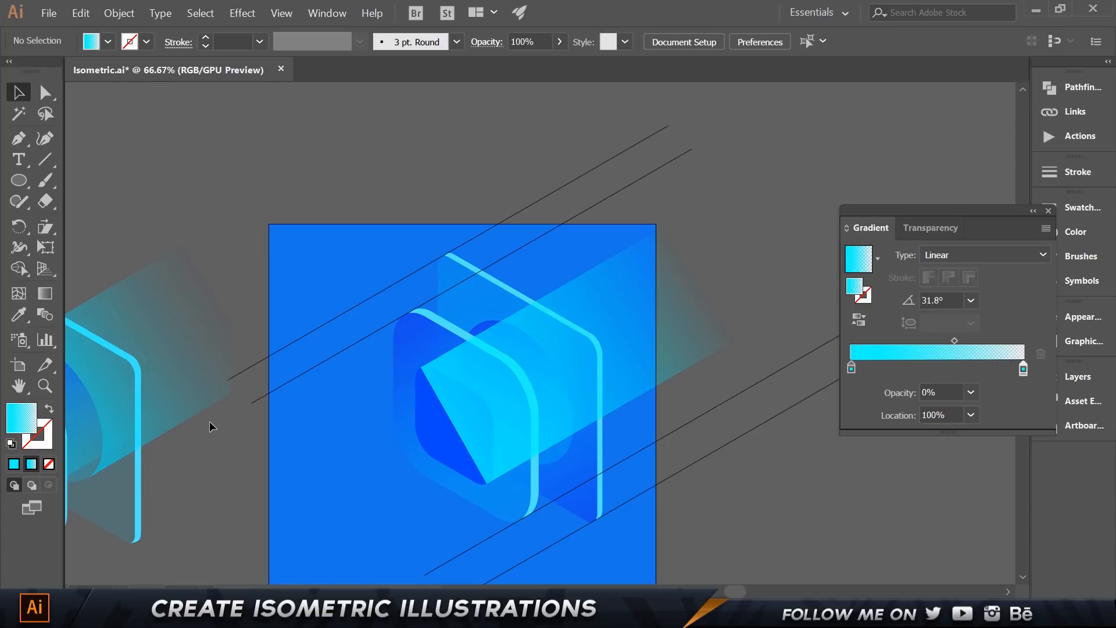
# Step: Divide the extrusion shape and the inner blue face with Pathfinder, close the gradient settings and deselect everything
pyautogui.scroll(1, 301, 385)
pyautogui.scroll(-1, 633, 430)
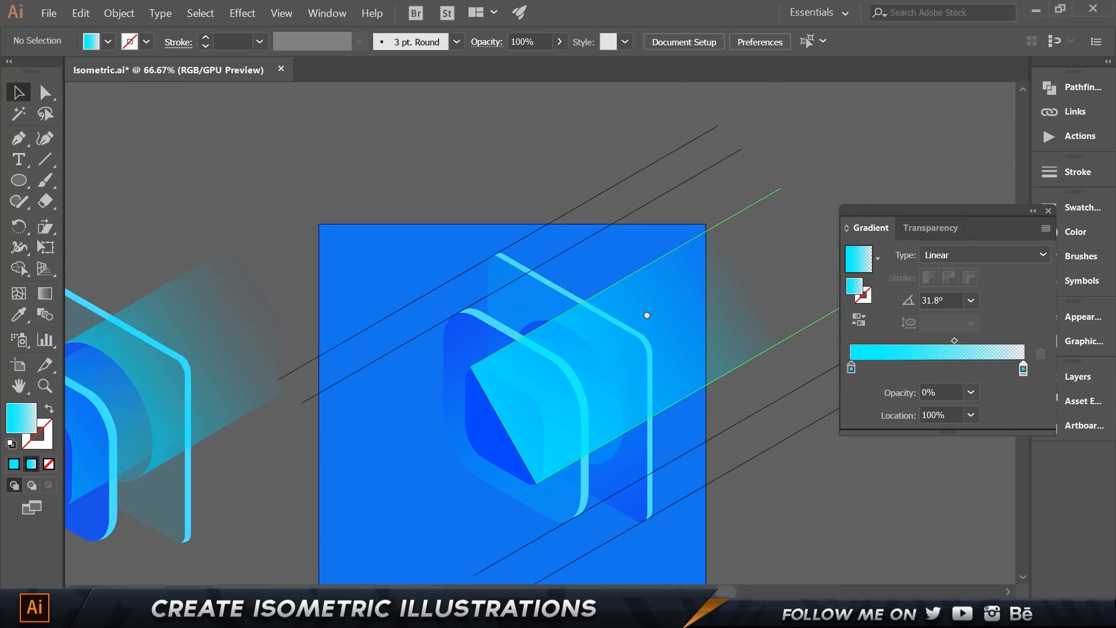
pyautogui.scroll(1, 617, 372)
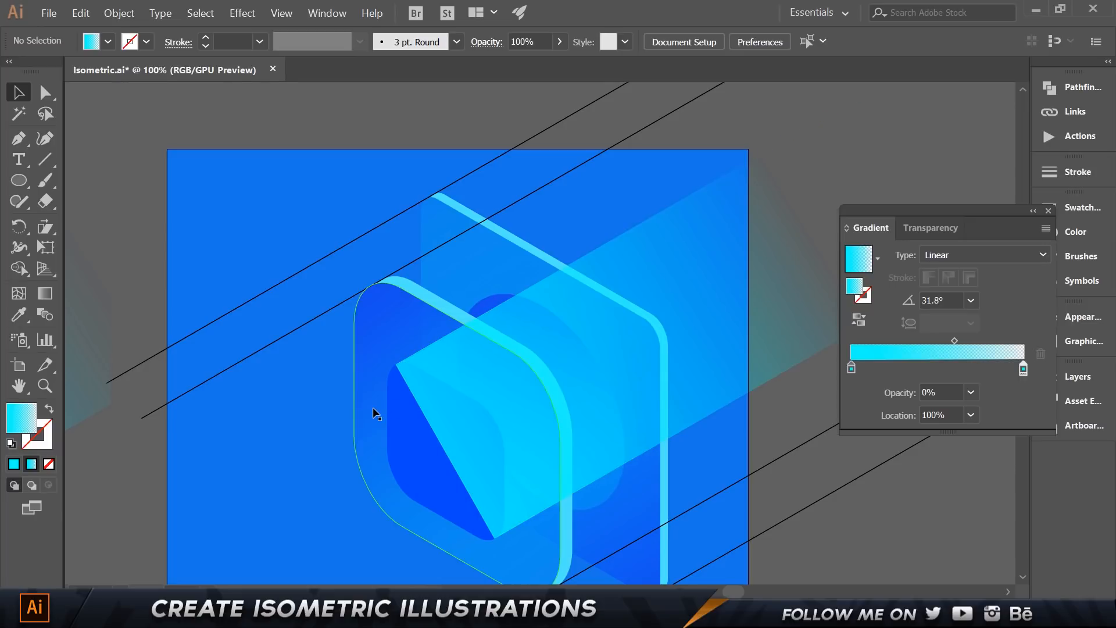
pyautogui.click(469, 365)
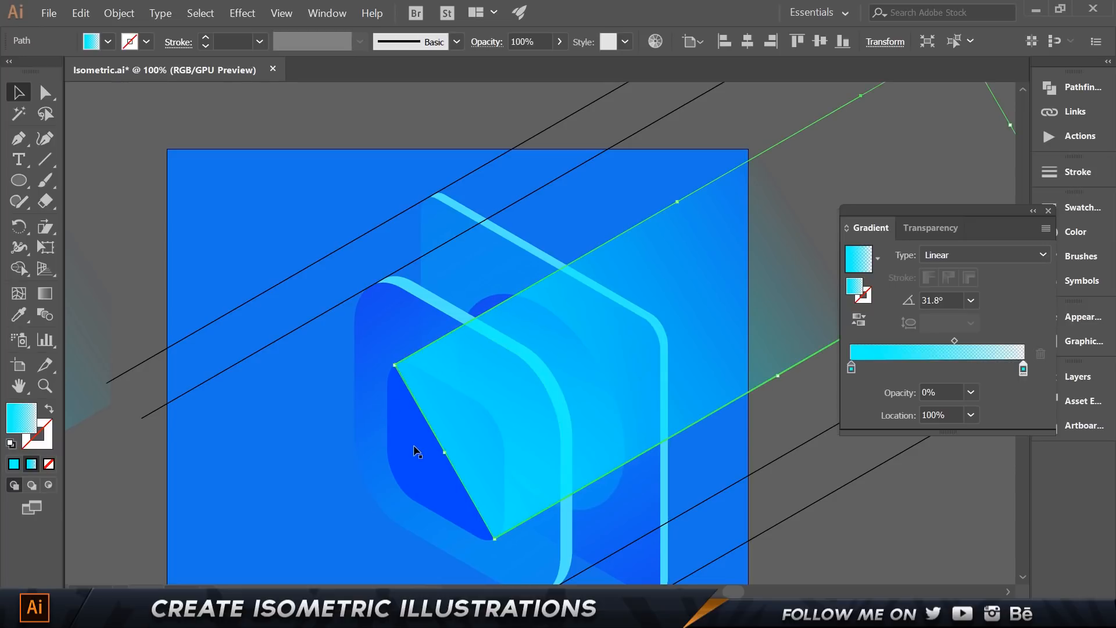
pyautogui.keyDown('shift'); pyautogui.click(468, 523); pyautogui.keyUp('shift')
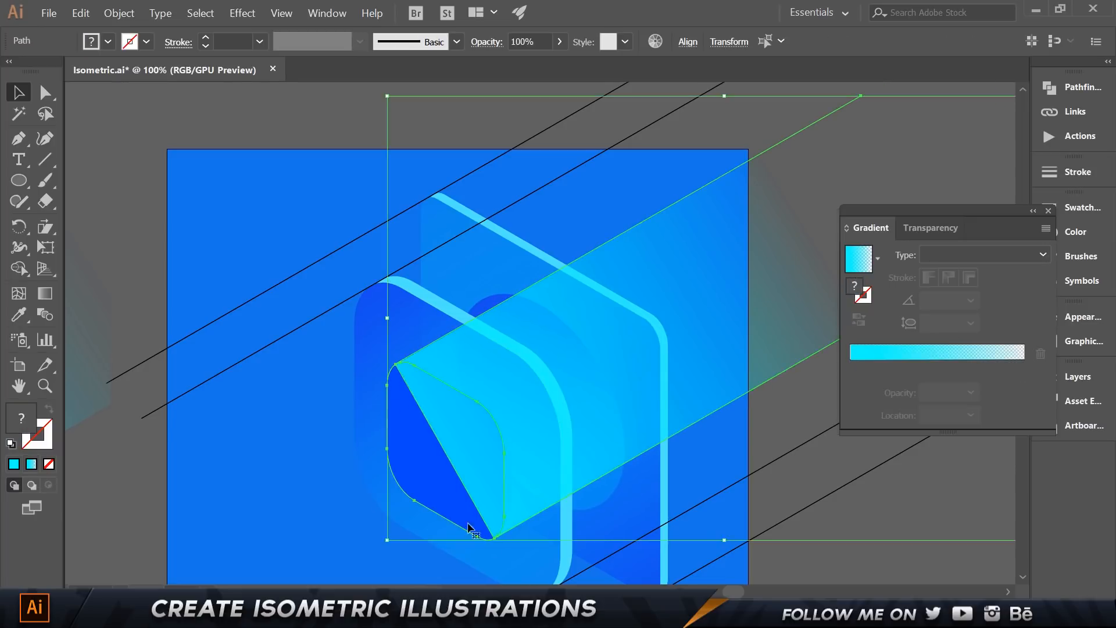
pyautogui.click(1076, 88)
pyautogui.click(848, 167)
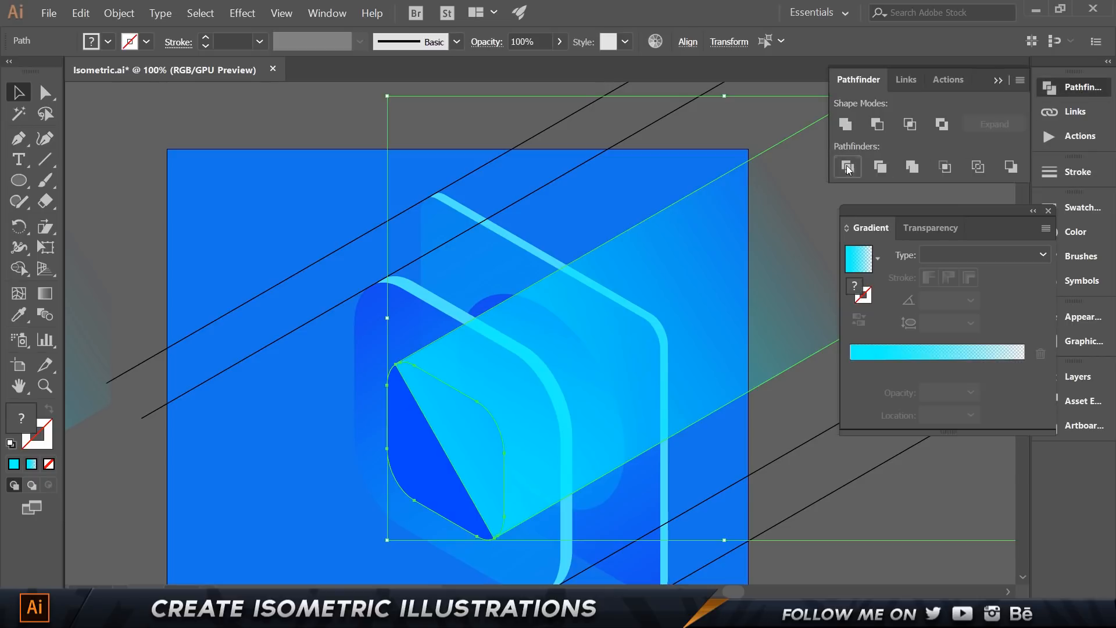
pyautogui.click(1048, 210)
pyautogui.click(273, 451)
# Step: Ungroup the pieces divided from the extrusion and inner face, and deselect them
pyautogui.rightClick(456, 414)
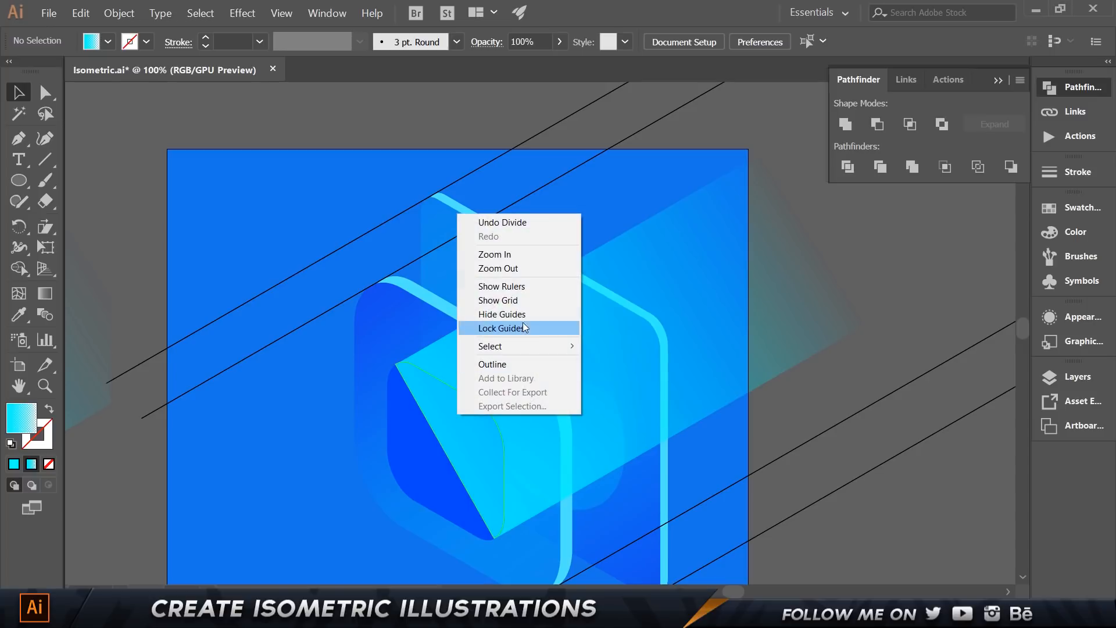
pyautogui.click(504, 363)
pyautogui.click(501, 359)
pyautogui.hotkey('ctrl', 'y')
pyautogui.rightClick(463, 351)
pyautogui.click(517, 456)
pyautogui.click(326, 413)
# Step: Delete the cyan gradient piece that overlaps the inner blue face
pyautogui.scroll(2, 326, 413)
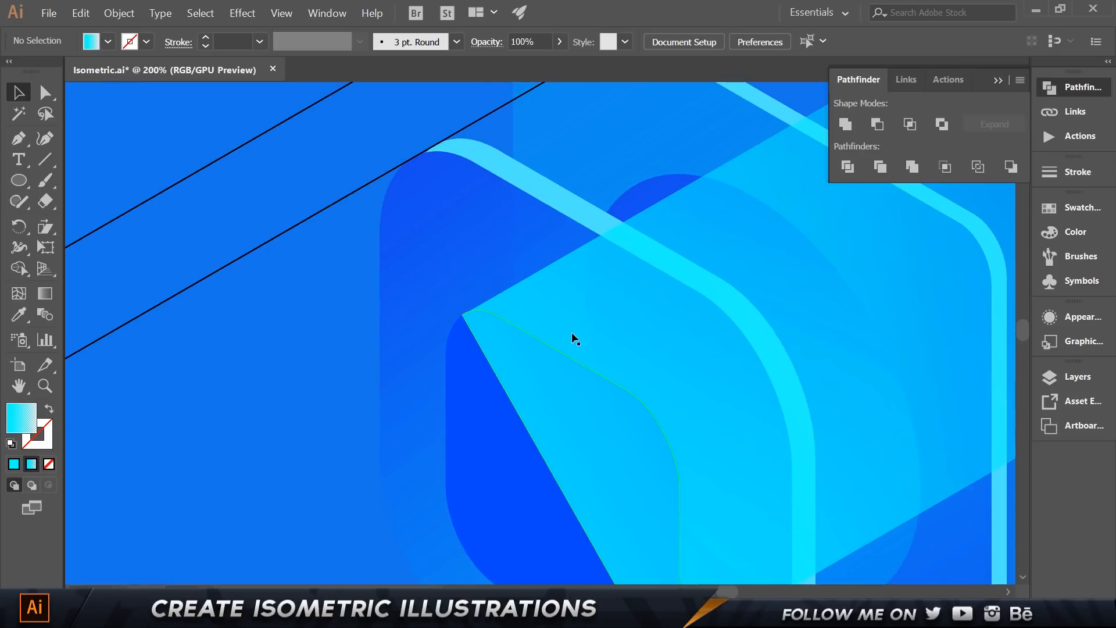
pyautogui.click(441, 394)
pyautogui.hotkey('shift', 'Left')
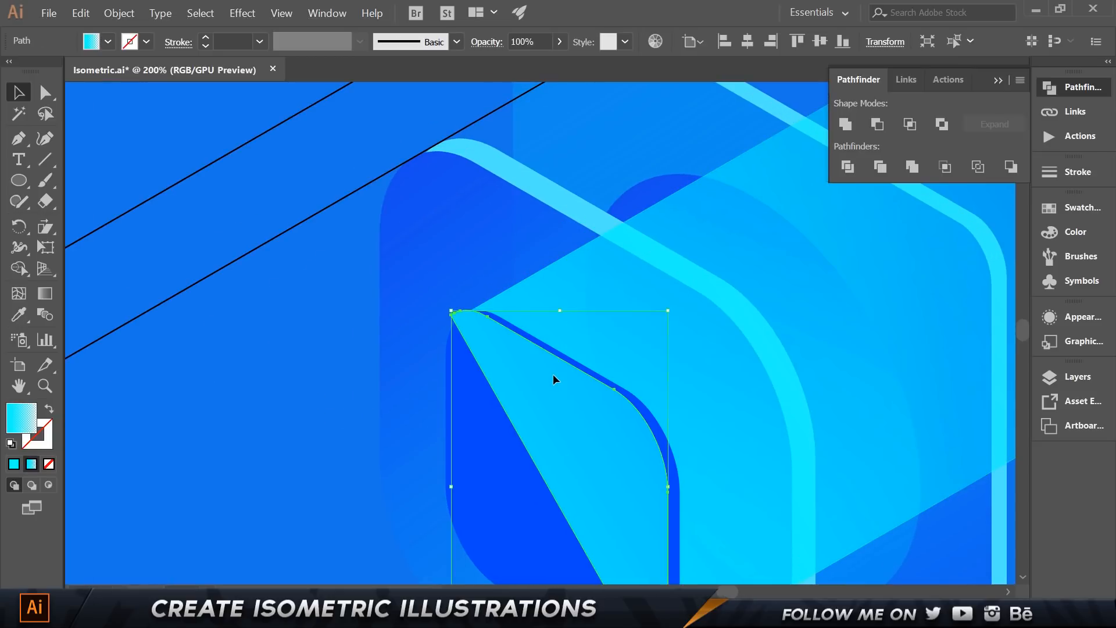
pyautogui.click(655, 425)
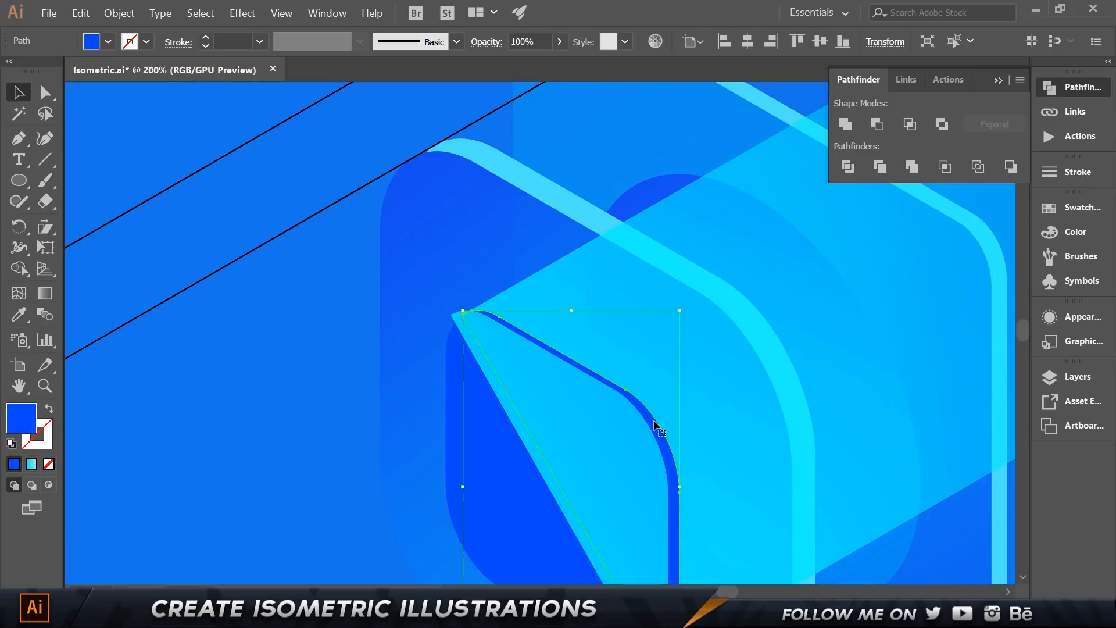
pyautogui.hotkey('ctrl', 'z')
pyautogui.press('Delete')
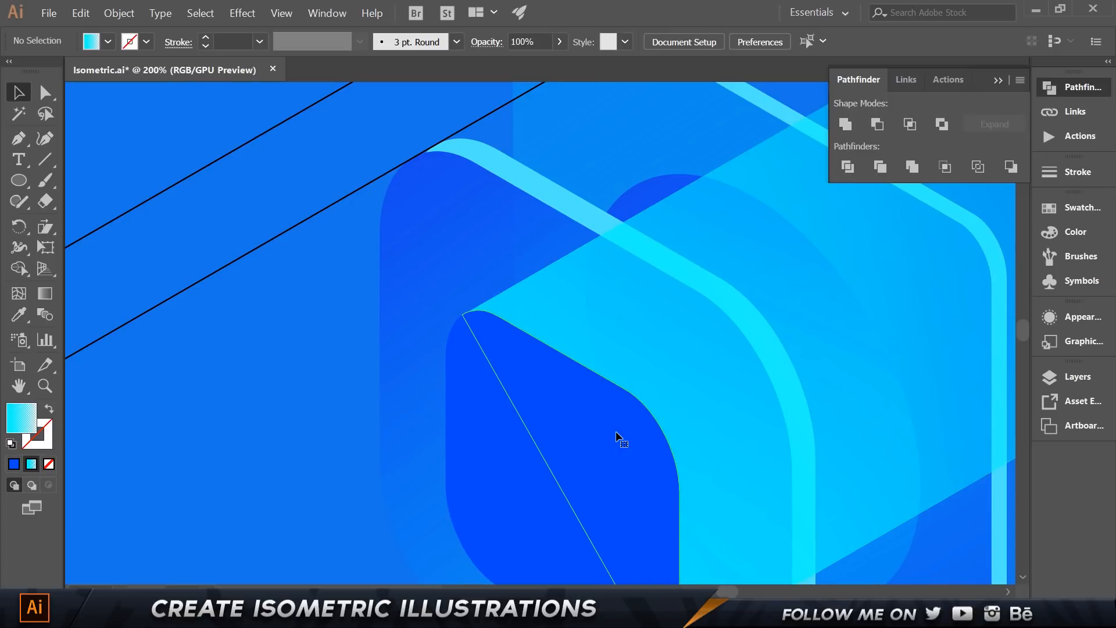
# Step: Select the remaining gradient extrusion behind the inner face and hide its bounding box
pyautogui.scroll(-3, 278, 293)
pyautogui.moveTo(286, 301); pyautogui.dragTo(557, 330)
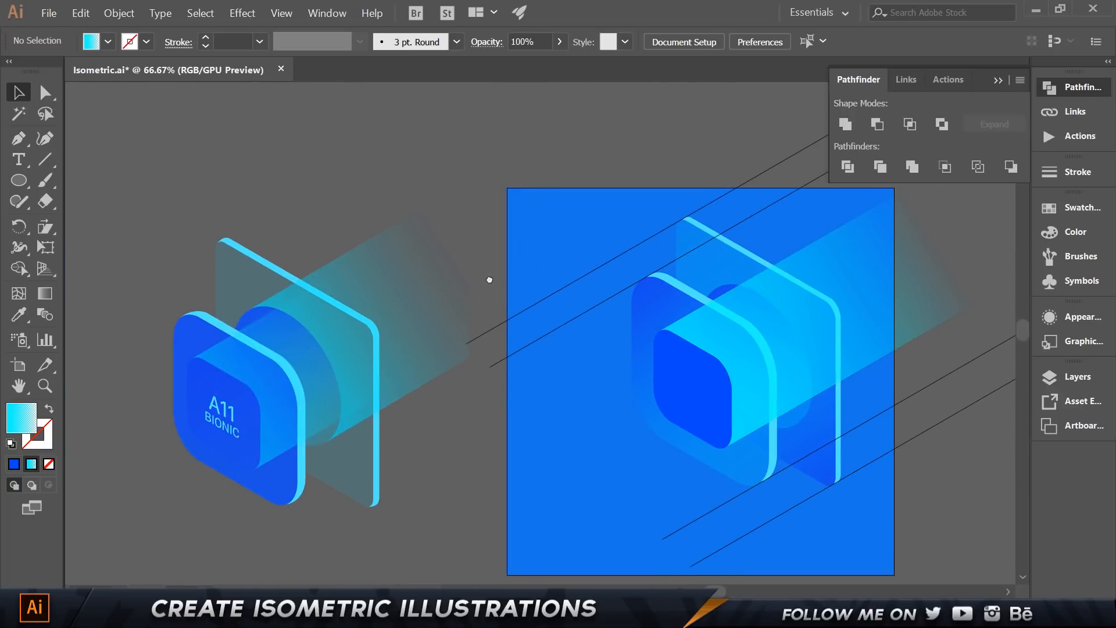
pyautogui.moveTo(524, 290); pyautogui.dragTo(430, 294)
pyautogui.click(641, 351)
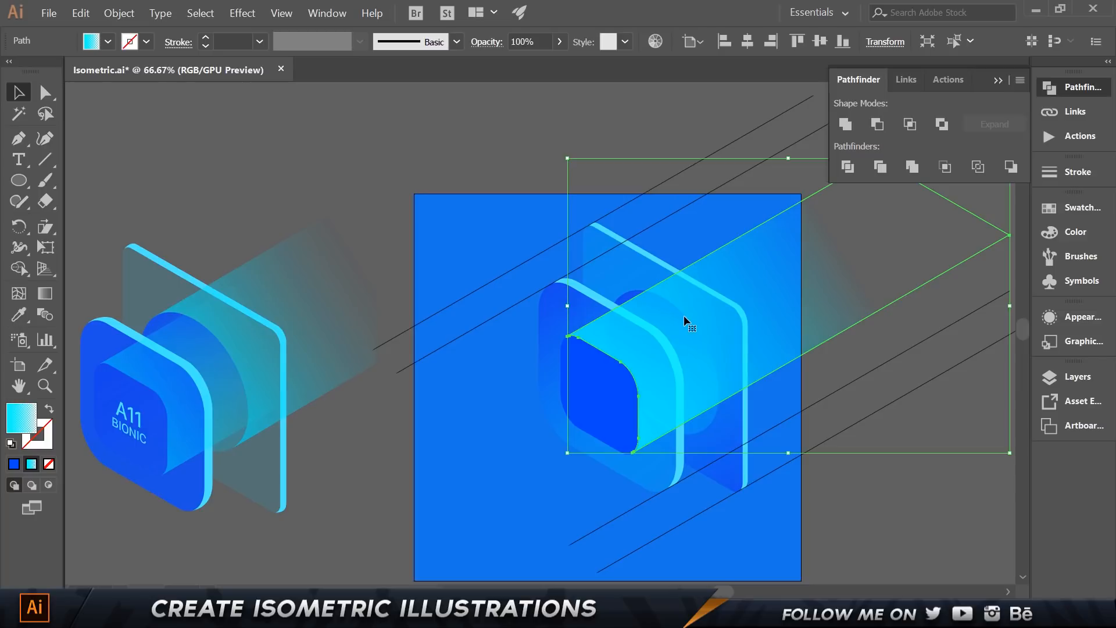
pyautogui.hotkey('ctrl', 'shift', 'b')
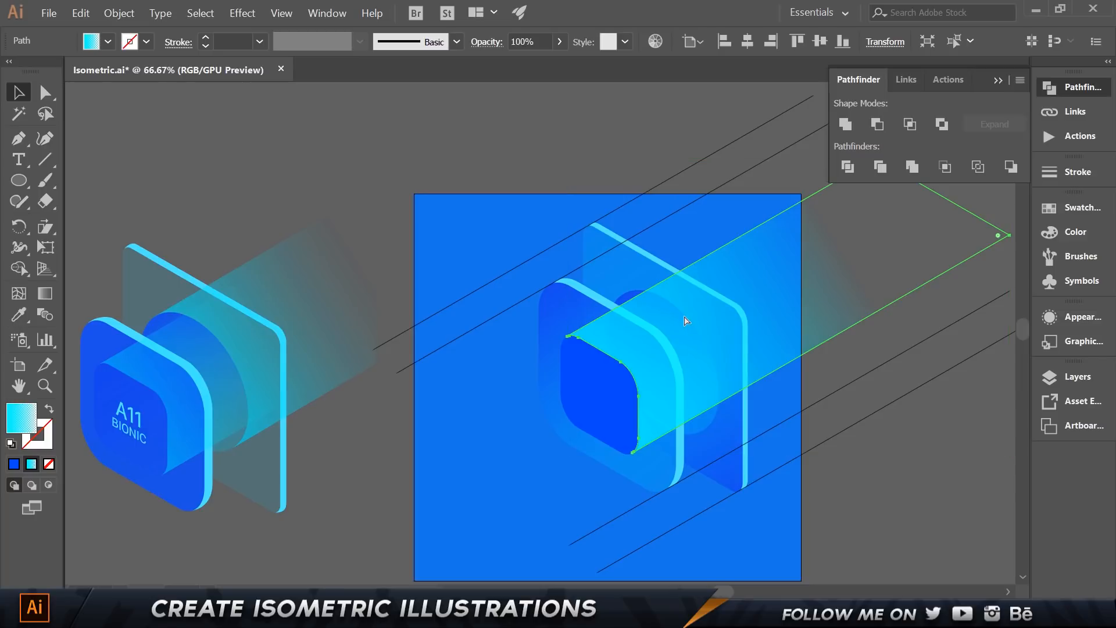
# Step: Turn the bounding box display back on and leave nothing selected
pyautogui.hotkey('ctrl', 'shift', 'b')
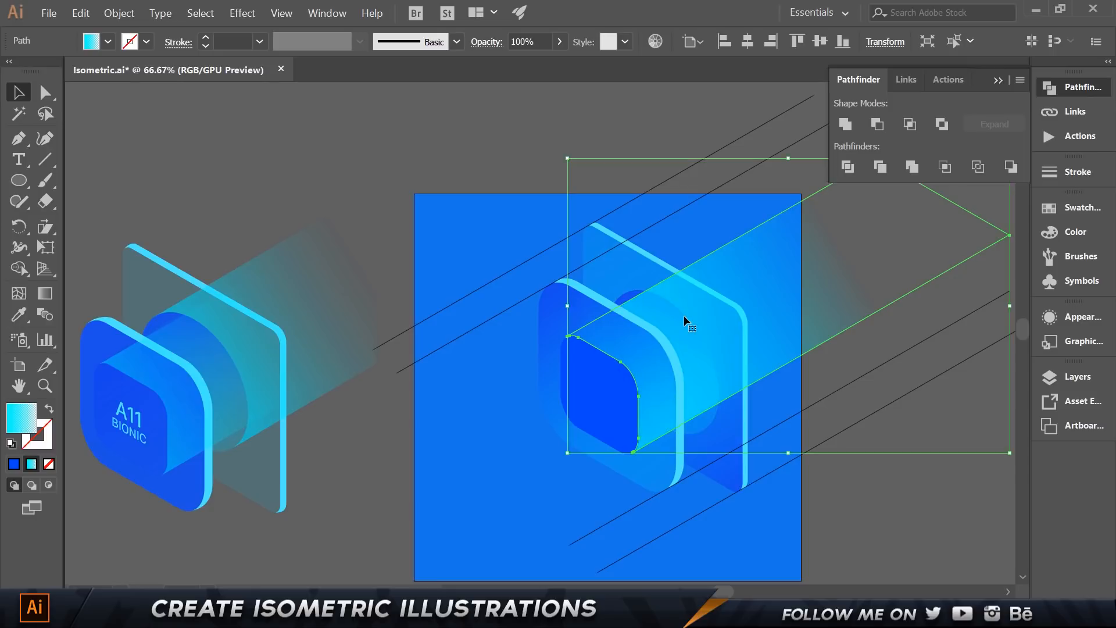
pyautogui.click(436, 388)
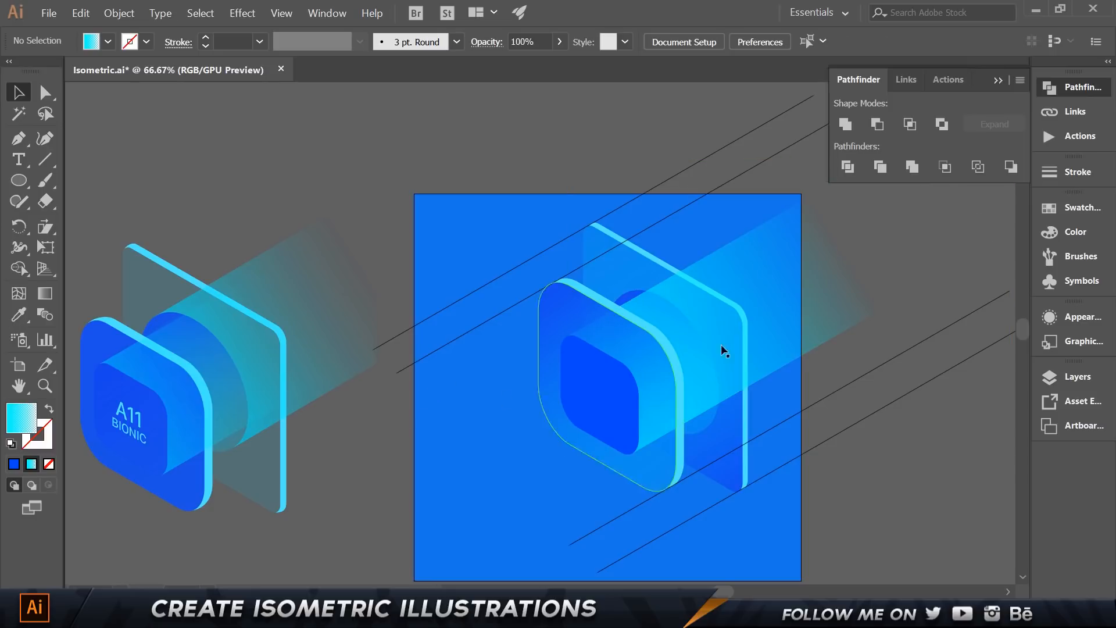
pyautogui.click(622, 348)
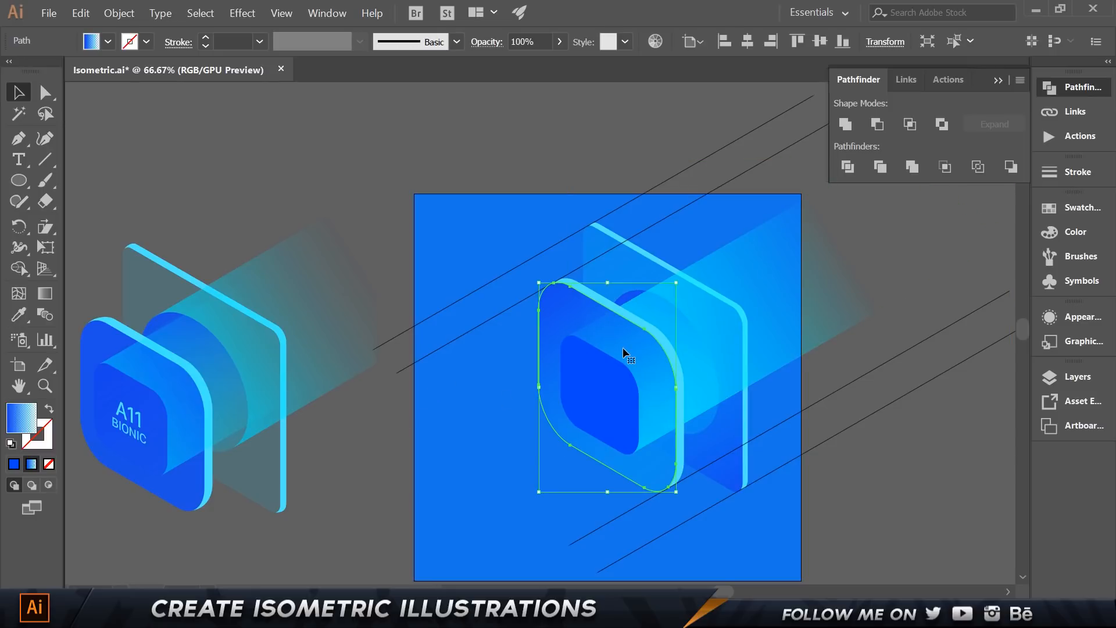
pyautogui.click(406, 443)
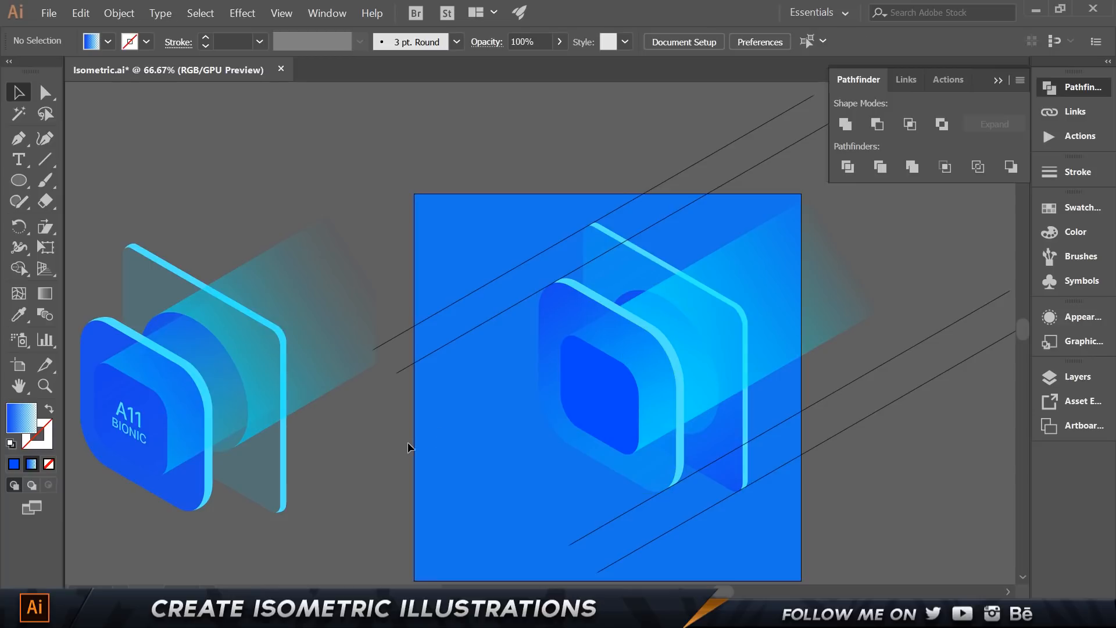
# Step: Send the front plate's gradient face backward in the stacking order, behind the inner face's extrusion, and deselect it
pyautogui.click(636, 347)
pyautogui.hotkey('ctrl', '[')
pyautogui.hotkey('ctrl', '[')
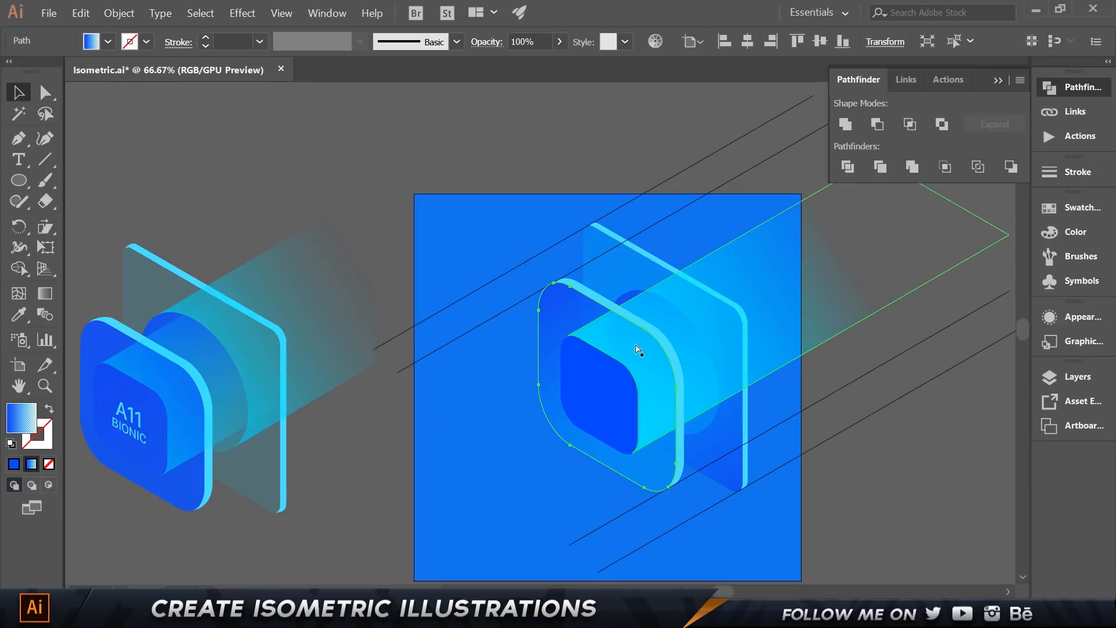
pyautogui.hotkey('ctrl', ']')
pyautogui.hotkey('ctrl', '[')
pyautogui.click(351, 359)
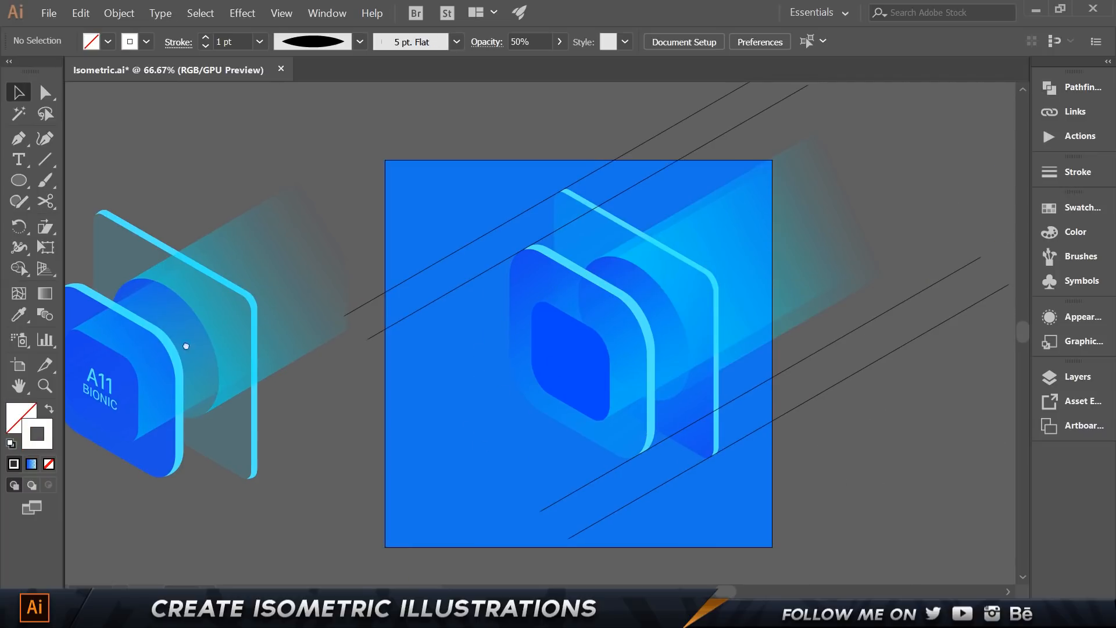
# Step: Add the two-line text "A11 BIONIC" in black San Francisco Display Medium, 34 pt, at the artboard's left edge
pyautogui.moveTo(186, 346); pyautogui.dragTo(363, 304)
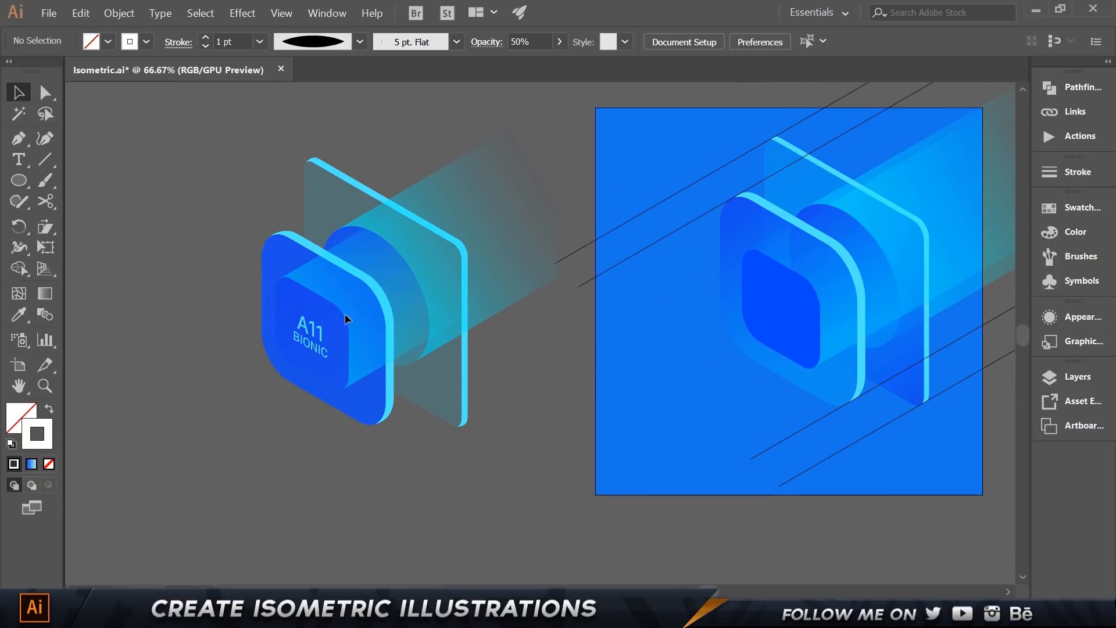
pyautogui.moveTo(577, 309); pyautogui.dragTo(525, 318)
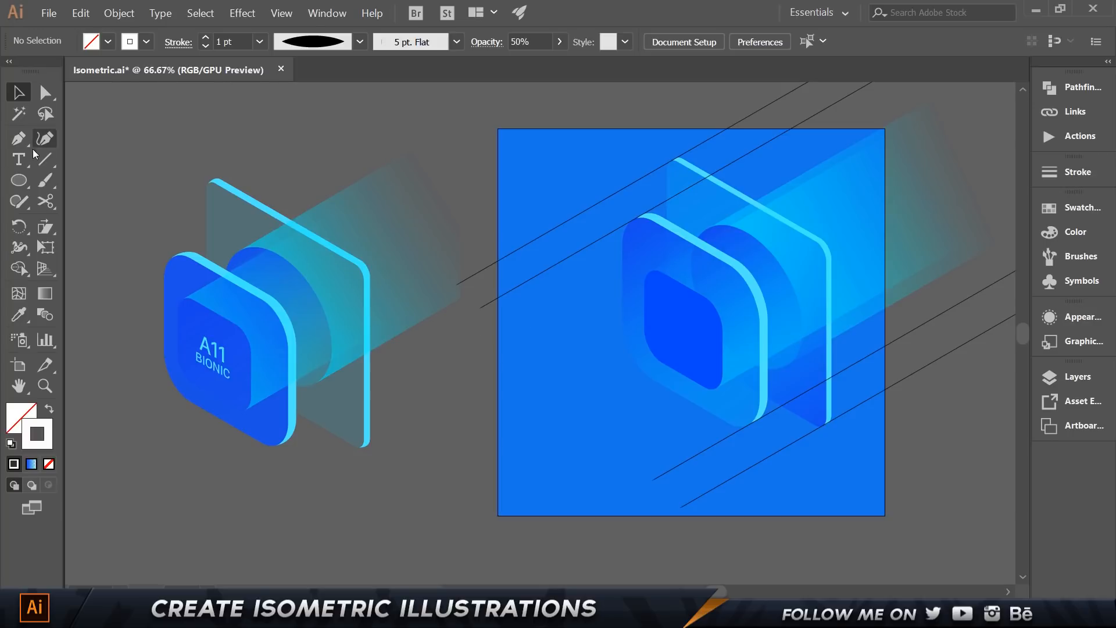
pyautogui.press('t')
pyautogui.click(497, 388)
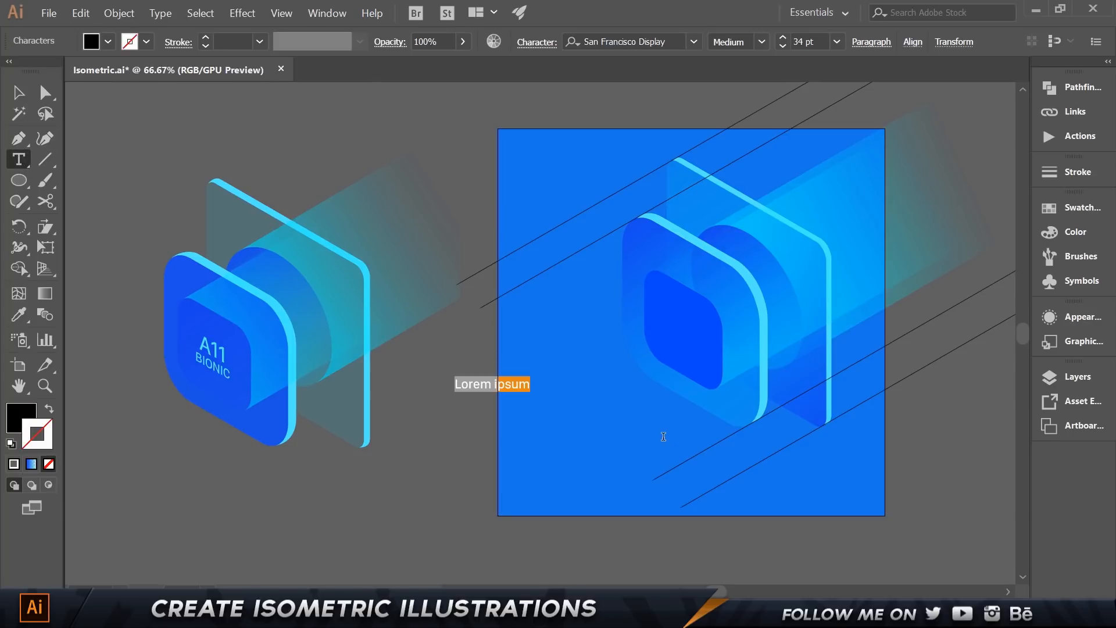
pyautogui.write('1')
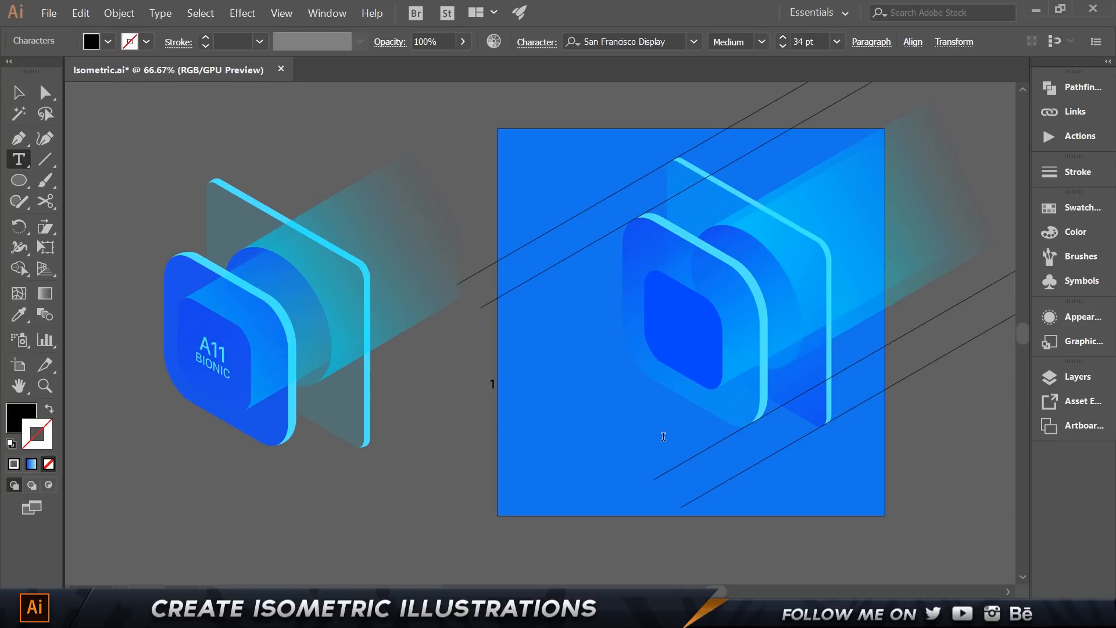
pyautogui.press('BackSpace')
pyautogui.write('A11 BIONIC')
pyautogui.click(18, 87)
pyautogui.scroll(1, 539, 359)
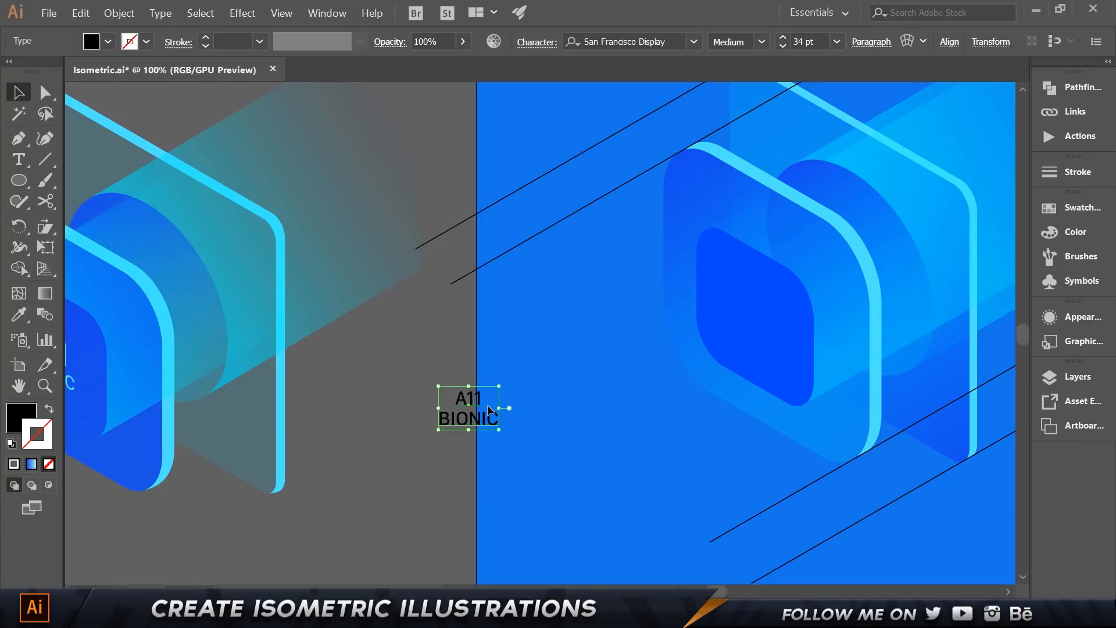
# Step: Move the A11 BIONIC text fully onto the artboard and apply the Left isometric action to it
pyautogui.moveTo(488, 409); pyautogui.dragTo(568, 341)
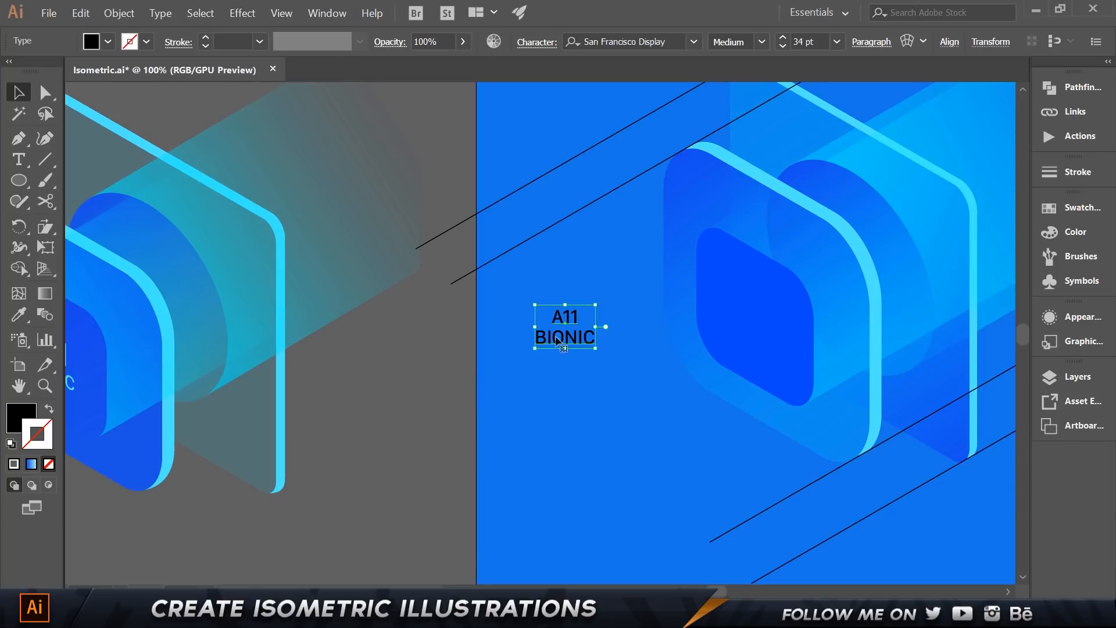
pyautogui.click(1083, 137)
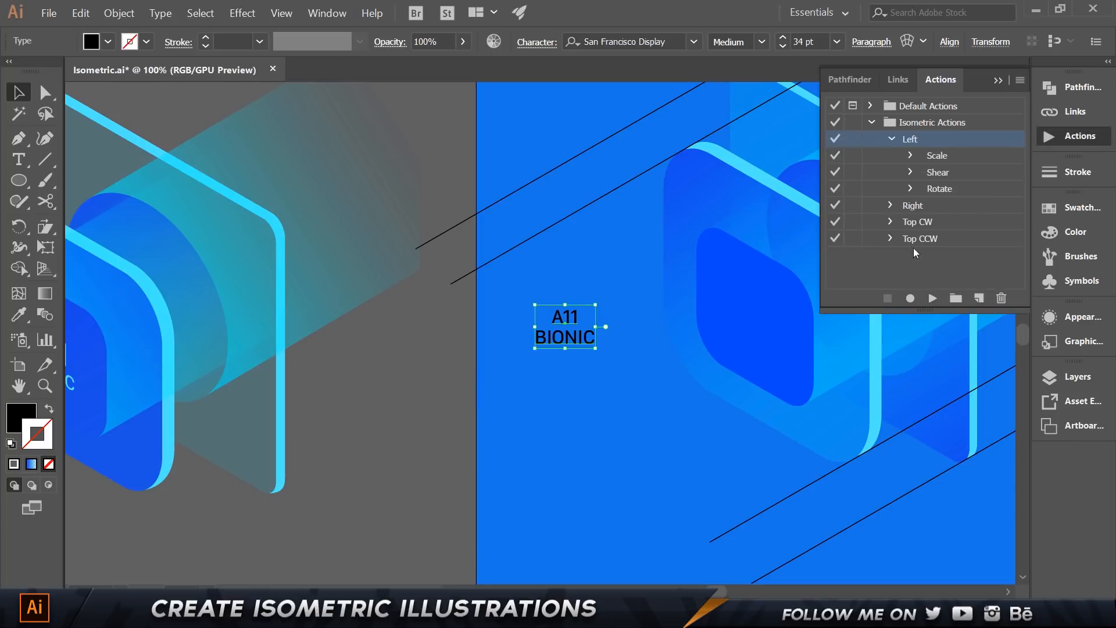
pyautogui.click(931, 297)
pyautogui.click(619, 393)
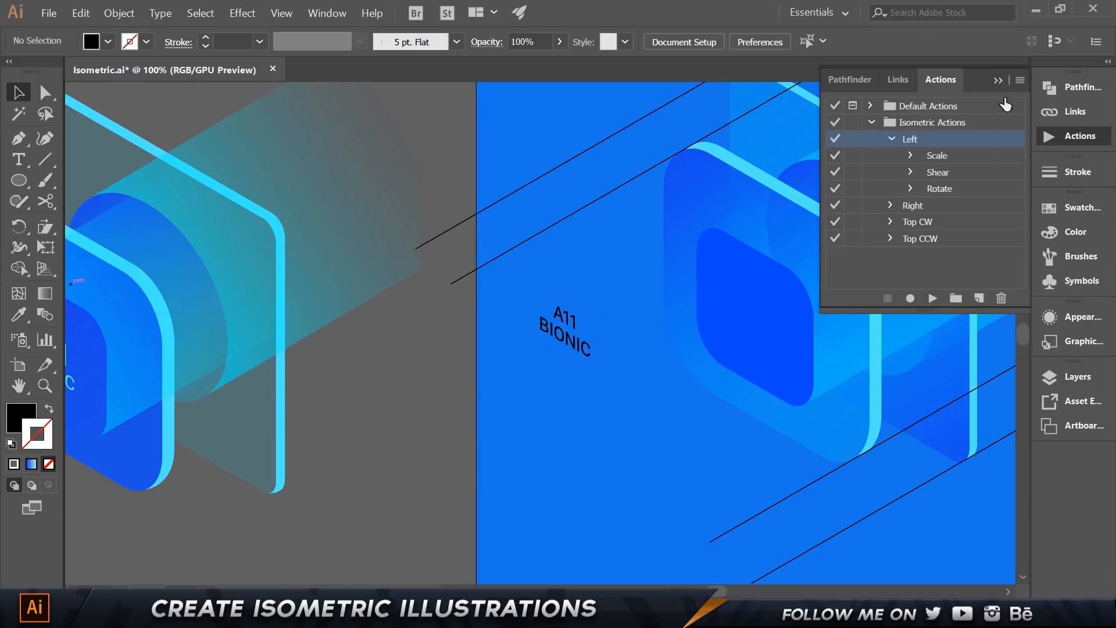
pyautogui.click(998, 80)
# Step: Recolor the A11 BIONIC text with the cyan sampled from the front plate's edge using the Eyedropper, and deselect it
pyautogui.moveTo(425, 195); pyautogui.dragTo(515, 183)
pyautogui.click(658, 316)
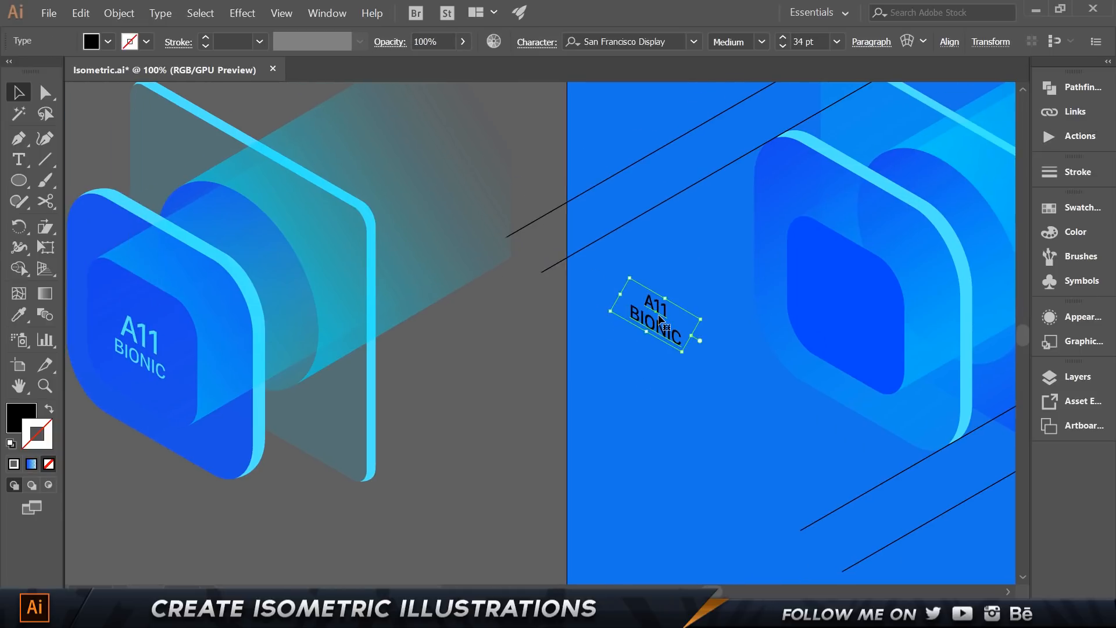
pyautogui.press('i')
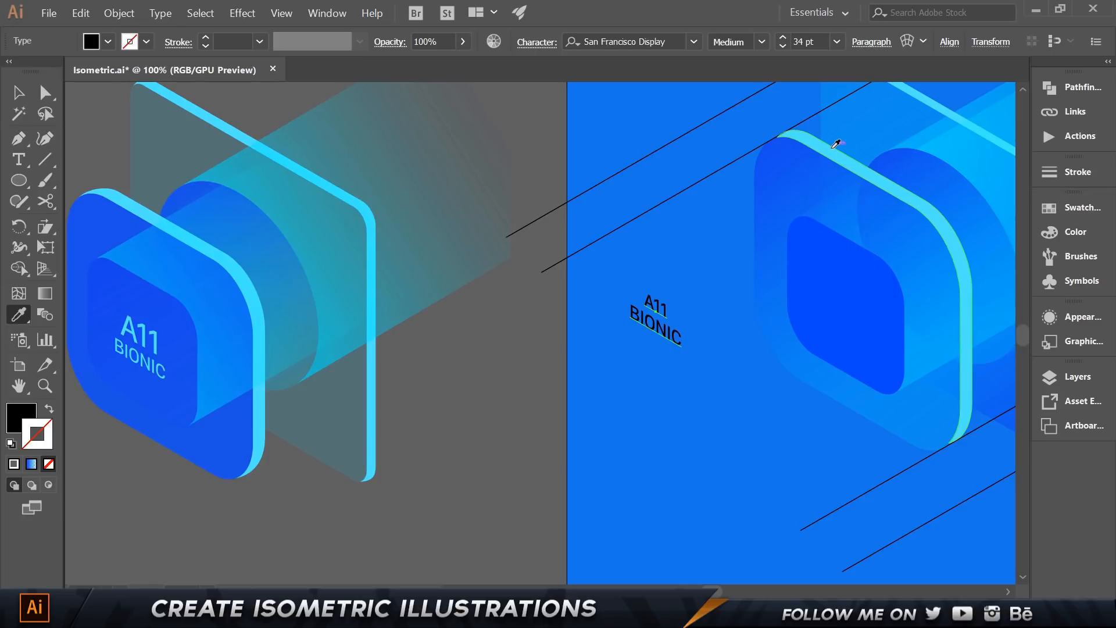
pyautogui.click(837, 143)
pyautogui.press('v')
pyautogui.click(713, 249)
# Step: Place the A11 BIONIC text centered on the inner blue face and enlarge it to 38.09 pt
pyautogui.moveTo(665, 312); pyautogui.dragTo(839, 313)
pyautogui.click(767, 433)
pyautogui.moveTo(832, 440); pyautogui.dragTo(597, 445)
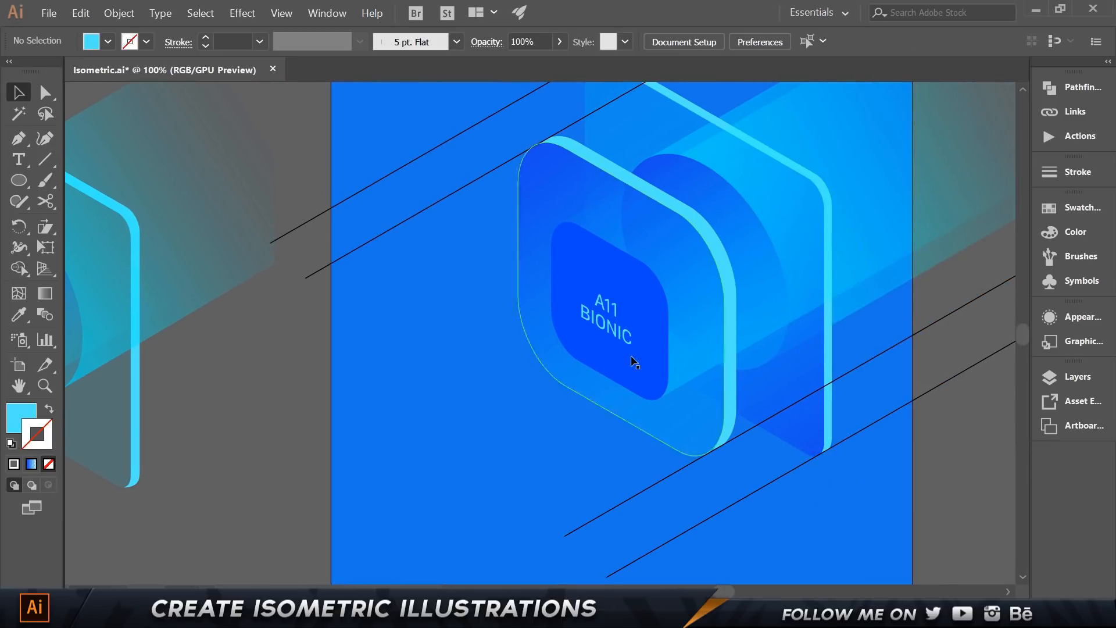
pyautogui.hotkey('ctrl', '-')
pyautogui.click(531, 343)
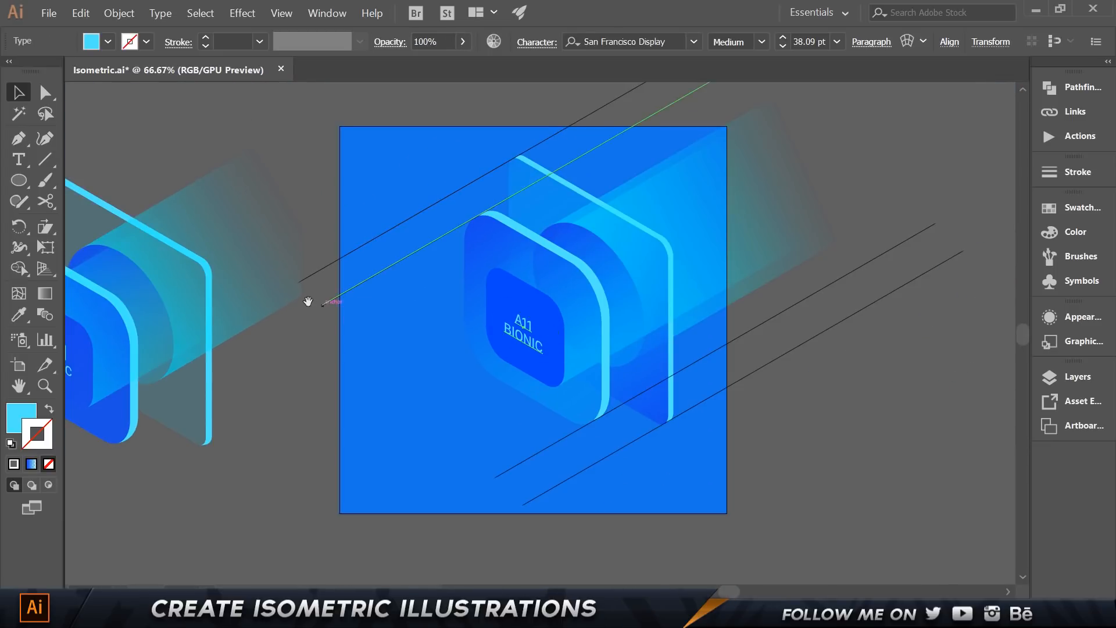
# Step: Draw a cyan test rectangle across the artboard's lower-left edge and a smaller rectangle inside it
pyautogui.moveTo(308, 302); pyautogui.dragTo(453, 269)
pyautogui.click(110, 233)
pyautogui.moveTo(18, 180); pyautogui.dragTo(93, 181)
pyautogui.moveTo(436, 363); pyautogui.dragTo(590, 501)
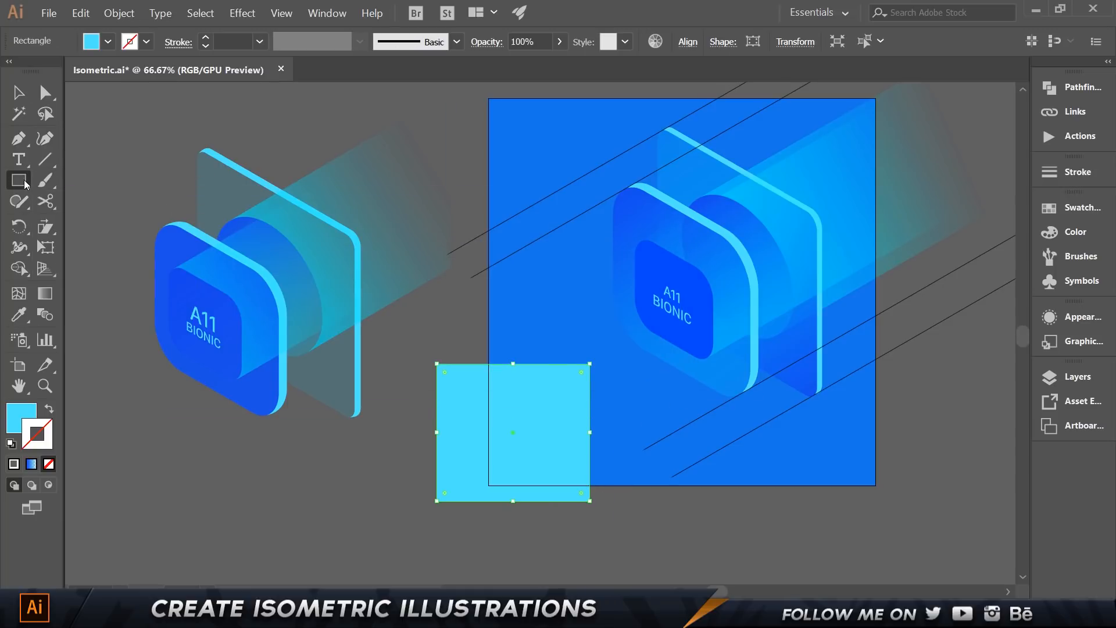
pyautogui.moveTo(478, 409); pyautogui.dragTo(548, 468)
# Step: Fill the smaller inner rectangle with red ea0000 and deselect it
pyautogui.doubleClick(6, 409)
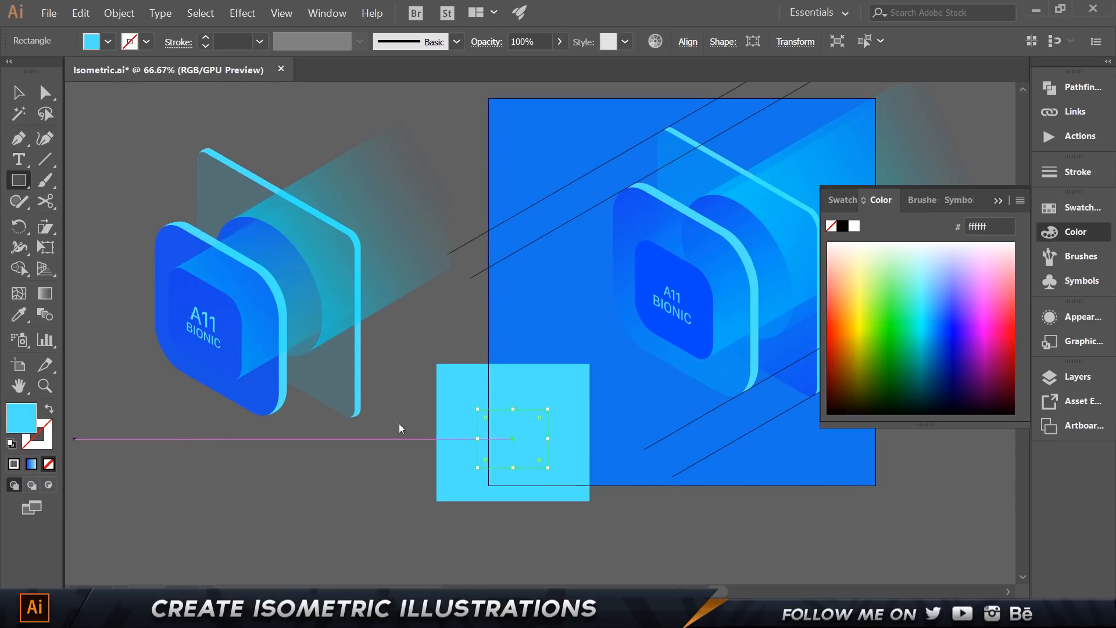
pyautogui.write('ea0000')
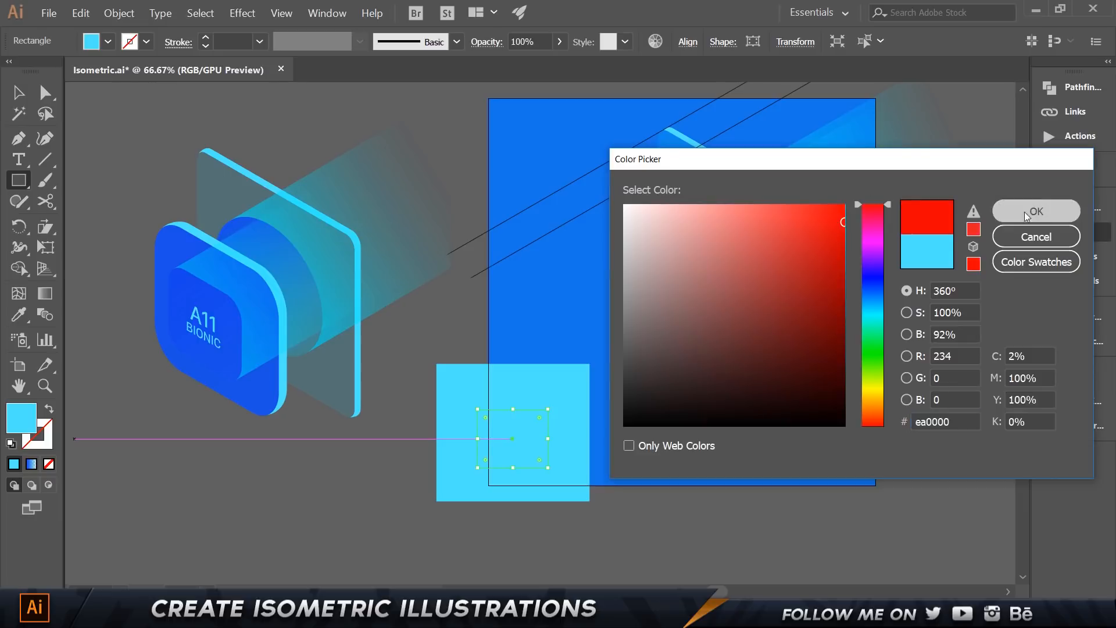
pyautogui.click(1036, 211)
pyautogui.press('v')
pyautogui.click(430, 346)
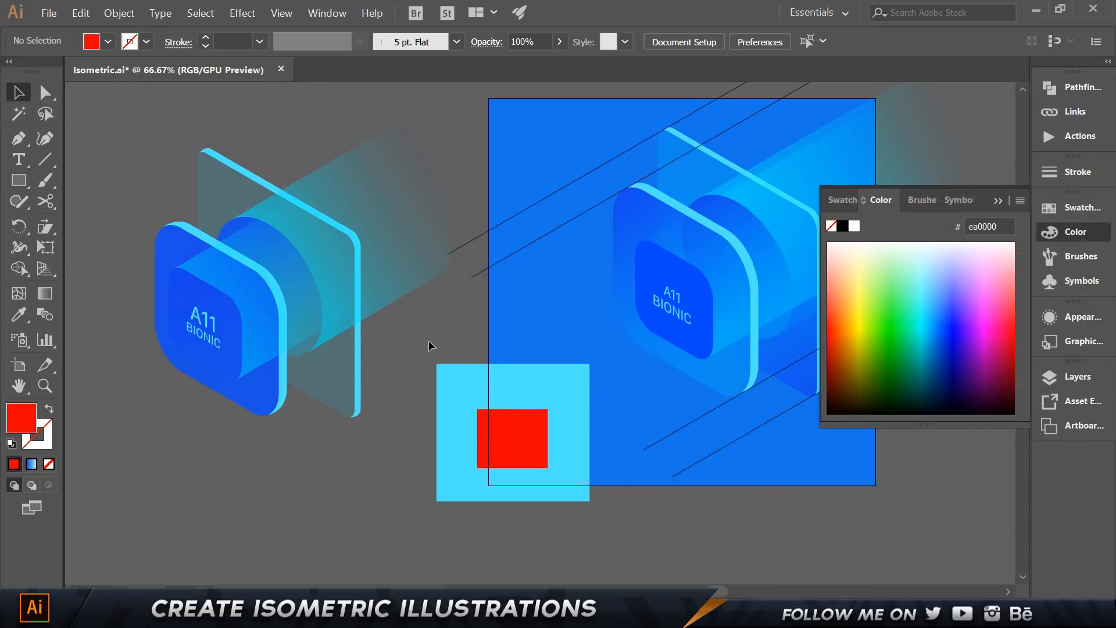
# Step: Try the Left isometric action on both test rectangles together, remove them and close the actions list
pyautogui.click(520, 435)
pyautogui.click(1076, 140)
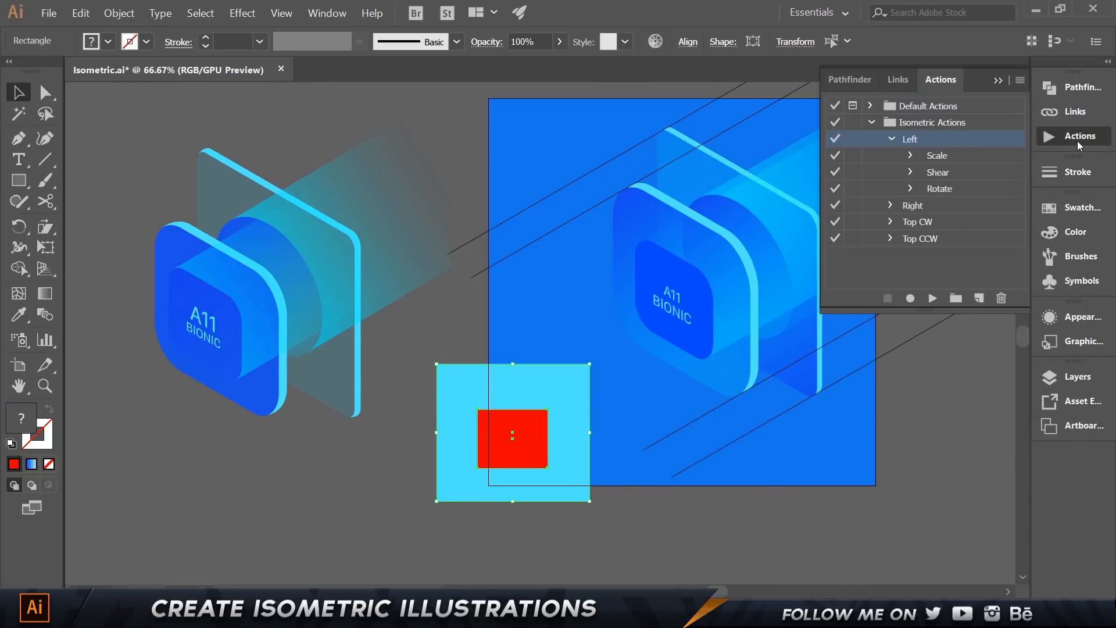
pyautogui.click(933, 297)
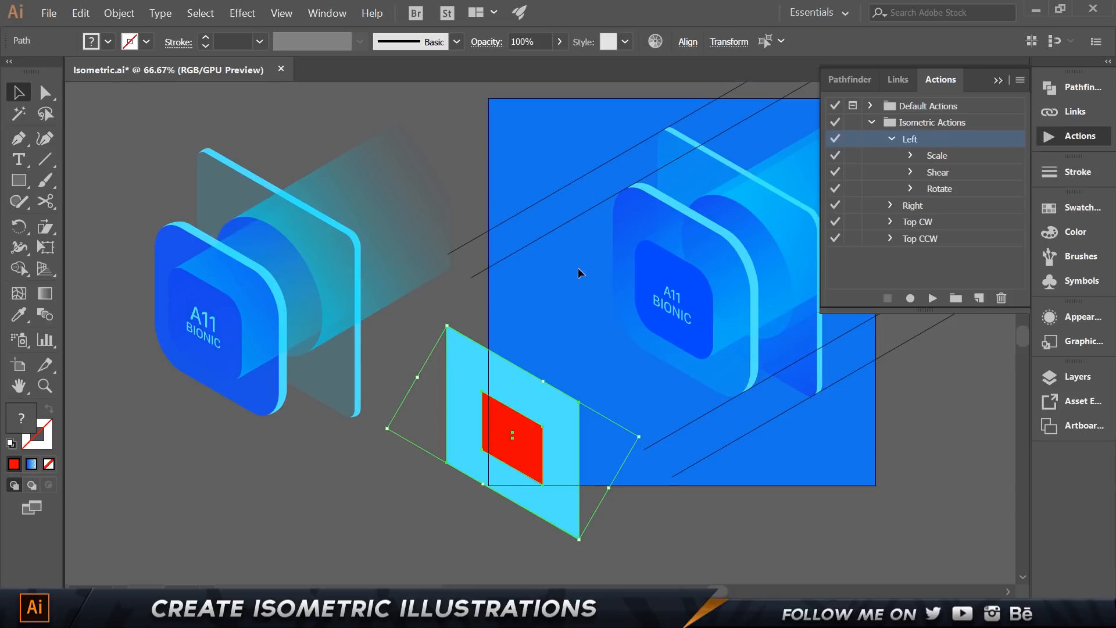
pyautogui.moveTo(734, 217); pyautogui.dragTo(605, 229)
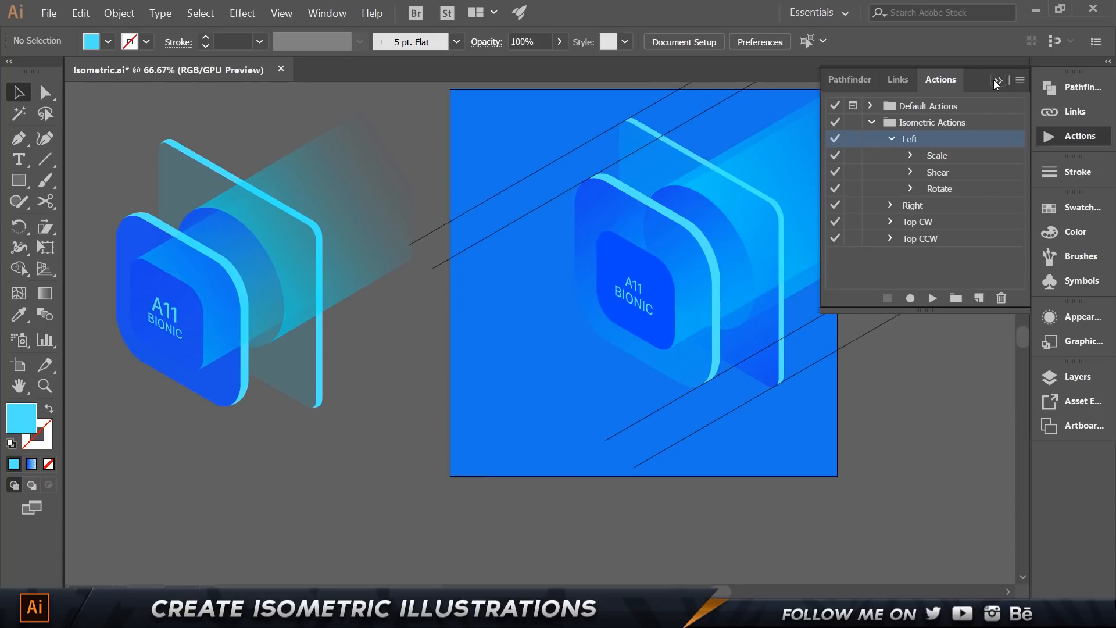
pyautogui.click(997, 81)
# Step: Delete the diagonal black guide lines below and above the chip illustration
pyautogui.moveTo(880, 105); pyautogui.dragTo(678, 199)
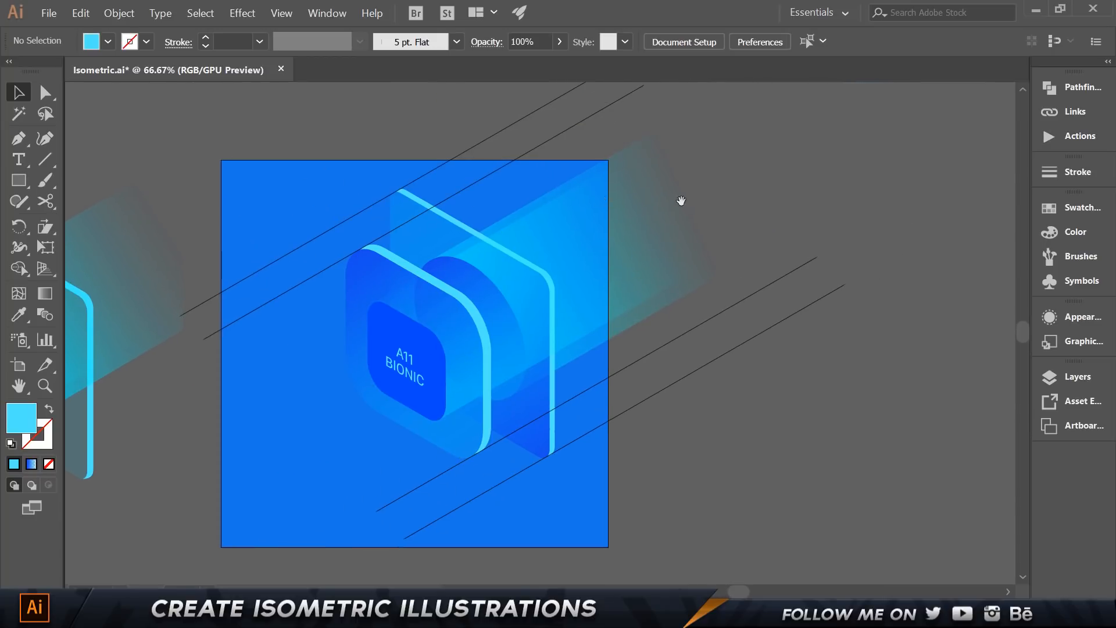
pyautogui.click(768, 215)
pyautogui.click(846, 351)
pyautogui.moveTo(763, 275); pyautogui.dragTo(765, 277)
pyautogui.press('Delete')
pyautogui.moveTo(378, 108); pyautogui.dragTo(552, 161)
pyautogui.press('Delete')
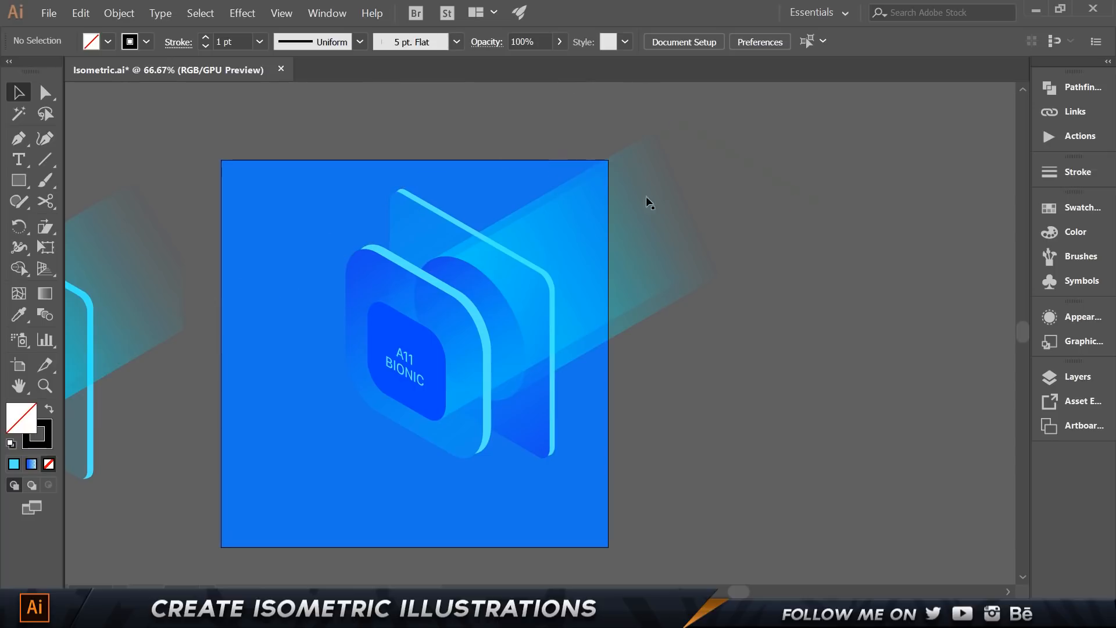
# Step: Select all parts of the chip illustration, move them down and left on the artboard, and group them
pyautogui.click(633, 244)
pyautogui.click(797, 511)
pyautogui.moveTo(569, 319); pyautogui.dragTo(625, 309)
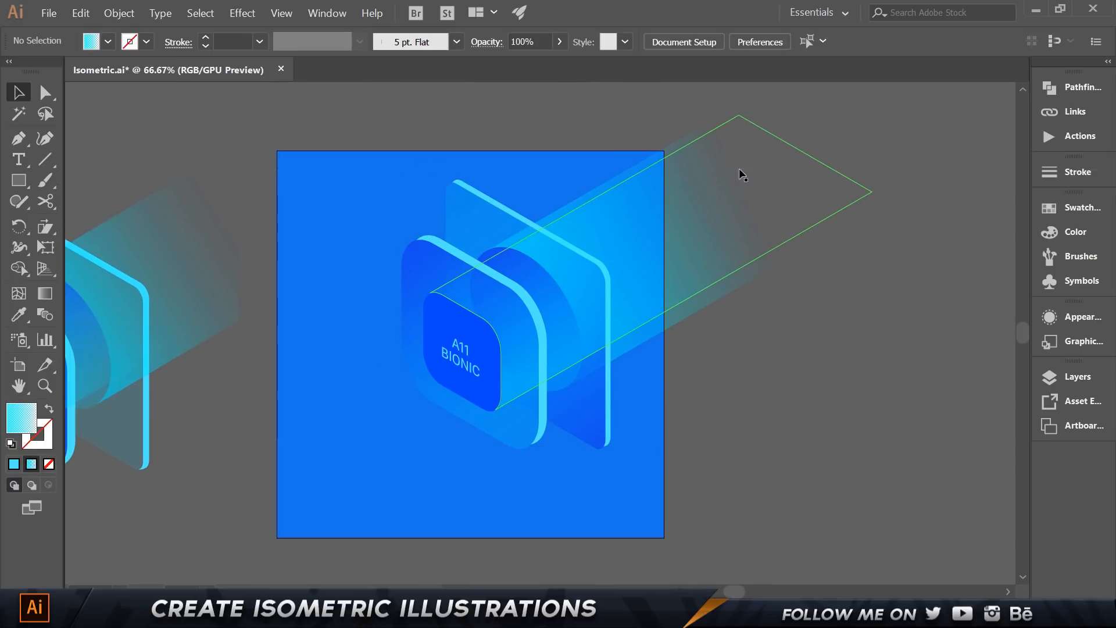
pyautogui.moveTo(733, 347); pyautogui.dragTo(752, 332)
pyautogui.moveTo(380, 134); pyautogui.dragTo(493, 281)
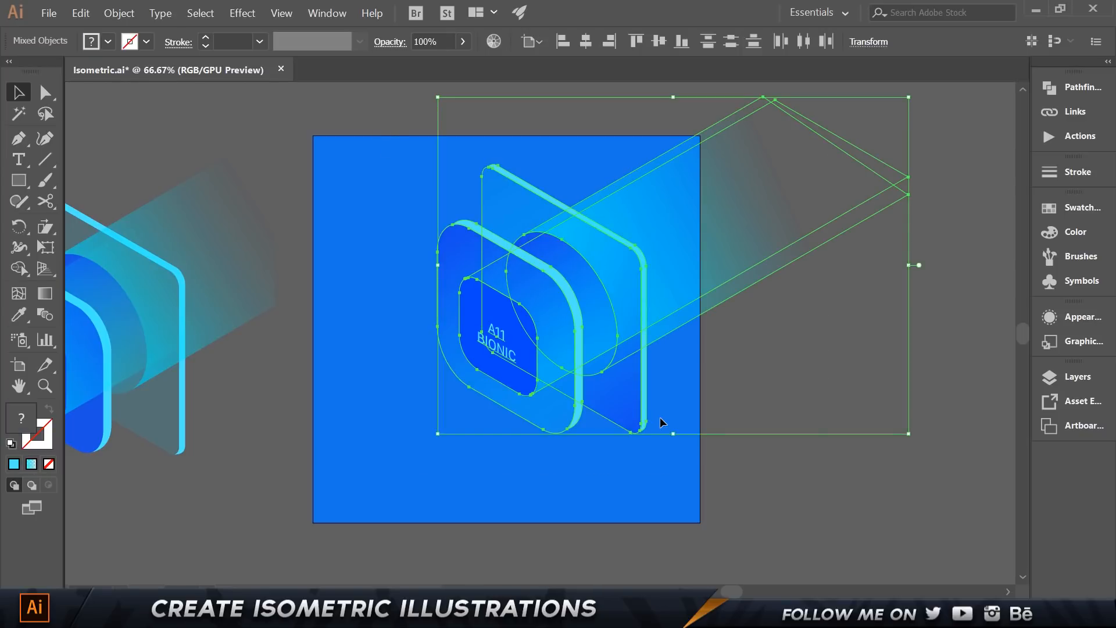
pyautogui.moveTo(587, 287); pyautogui.dragTo(553, 317)
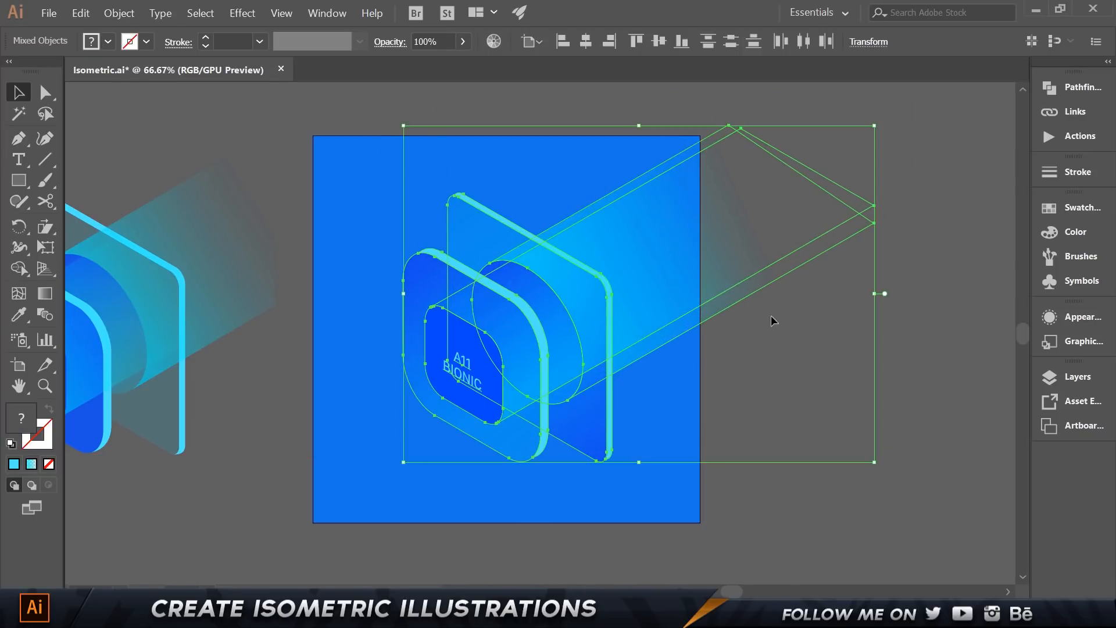
pyautogui.hotkey('ctrl', 'g')
pyautogui.click(759, 345)
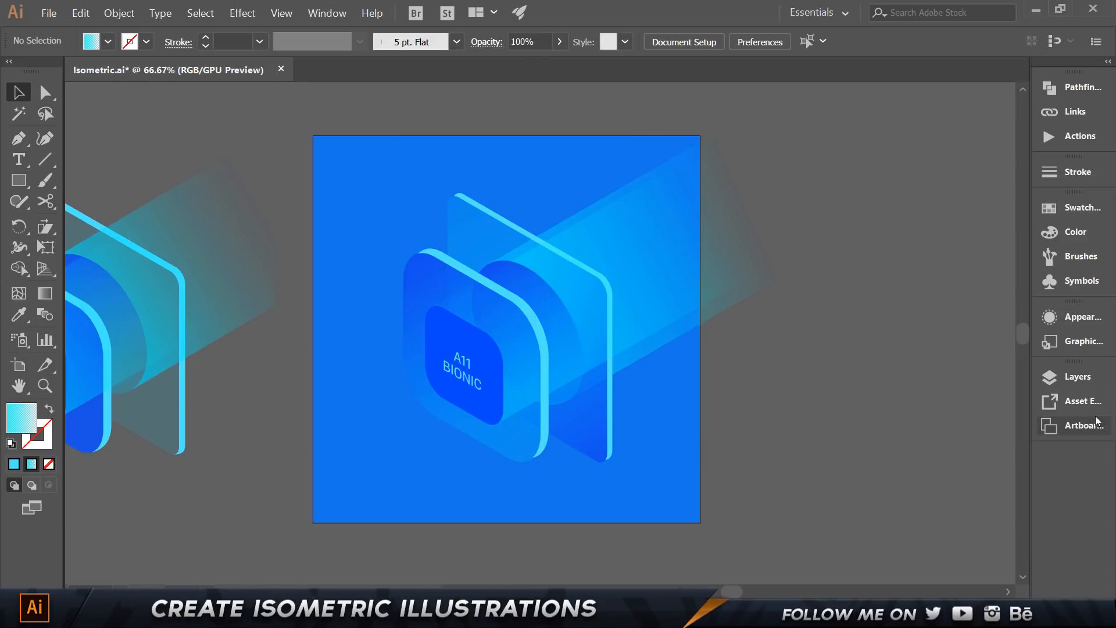
# Step: Unlock the BG layer and select the chip illustration together with the blue background
pyautogui.click(1078, 377)
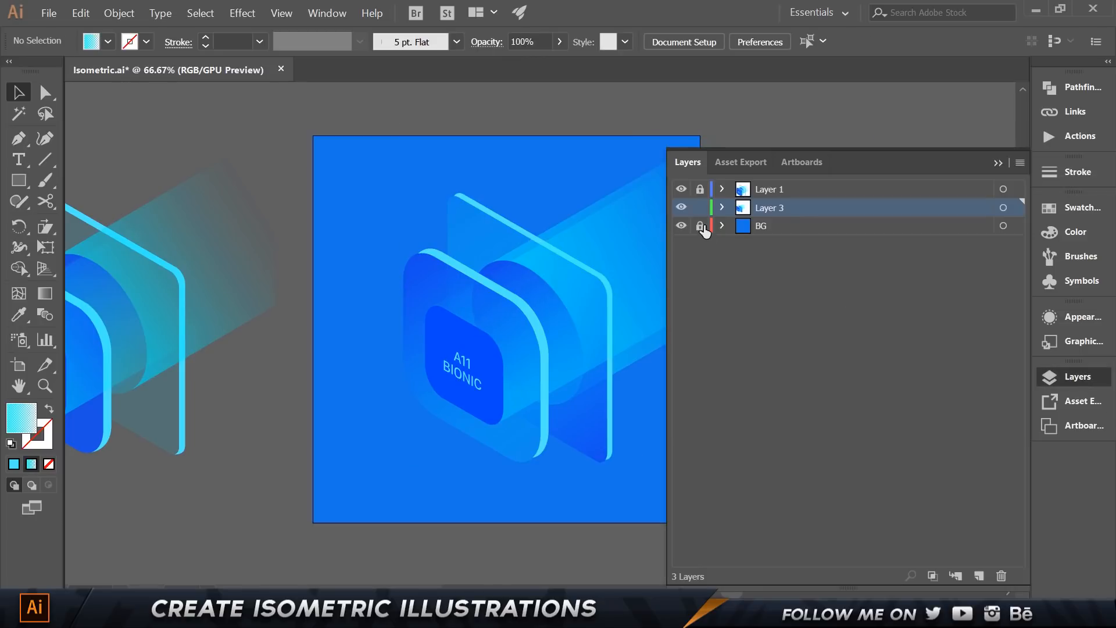
pyautogui.click(996, 165)
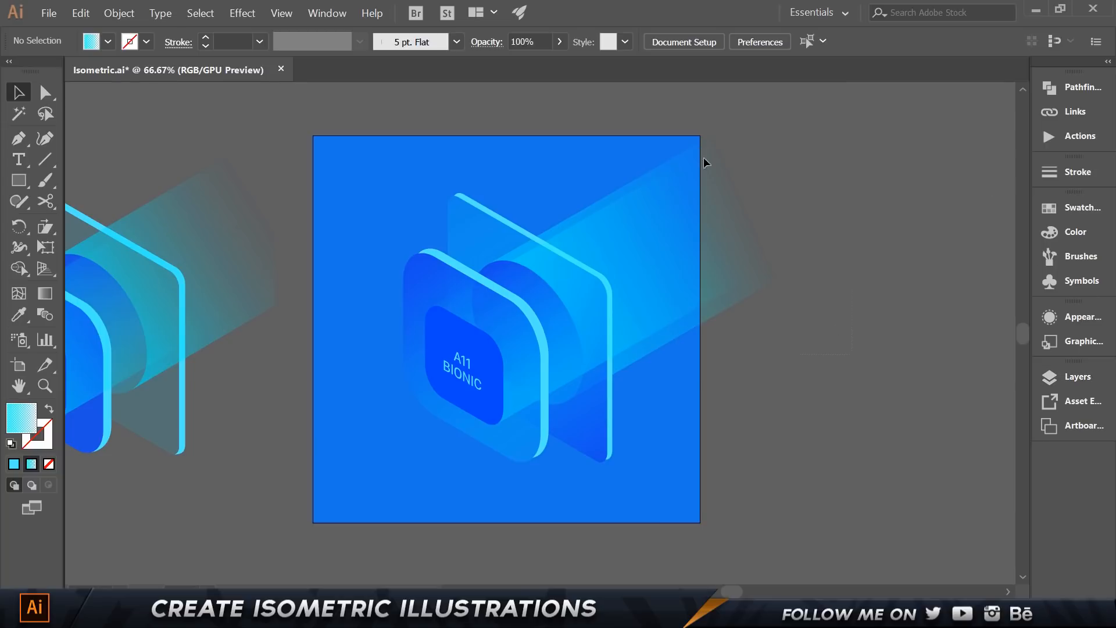
pyautogui.moveTo(674, 115); pyautogui.dragTo(784, 239)
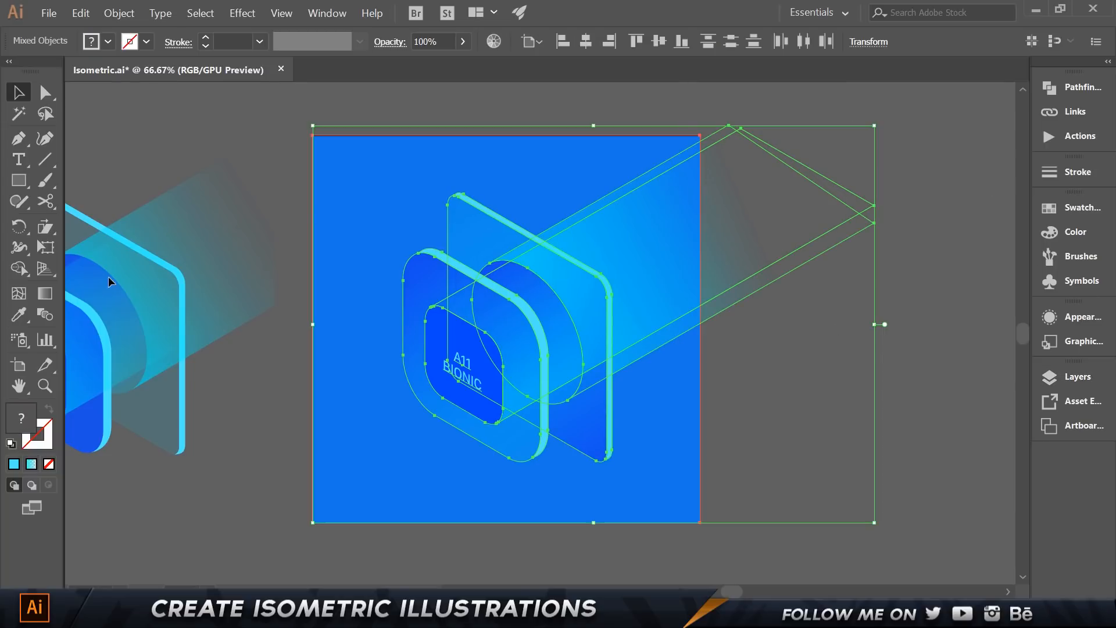
# Step: Erase the beam parts extending beyond the blue background's right edge with the Shape Builder tool, and deselect the artwork
pyautogui.click(1077, 89)
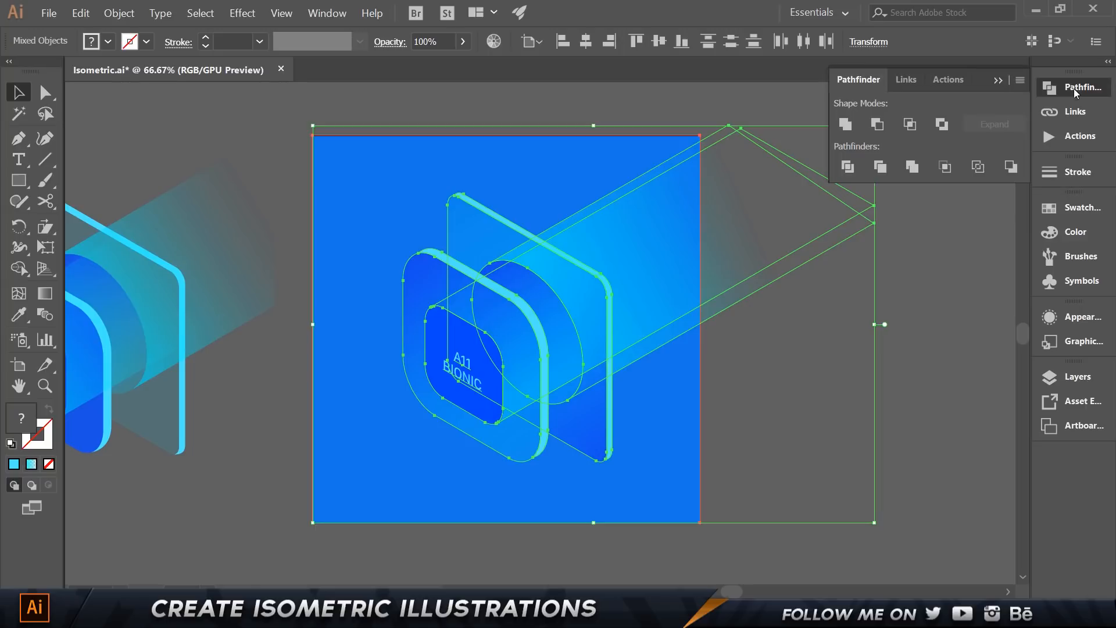
pyautogui.click(1077, 88)
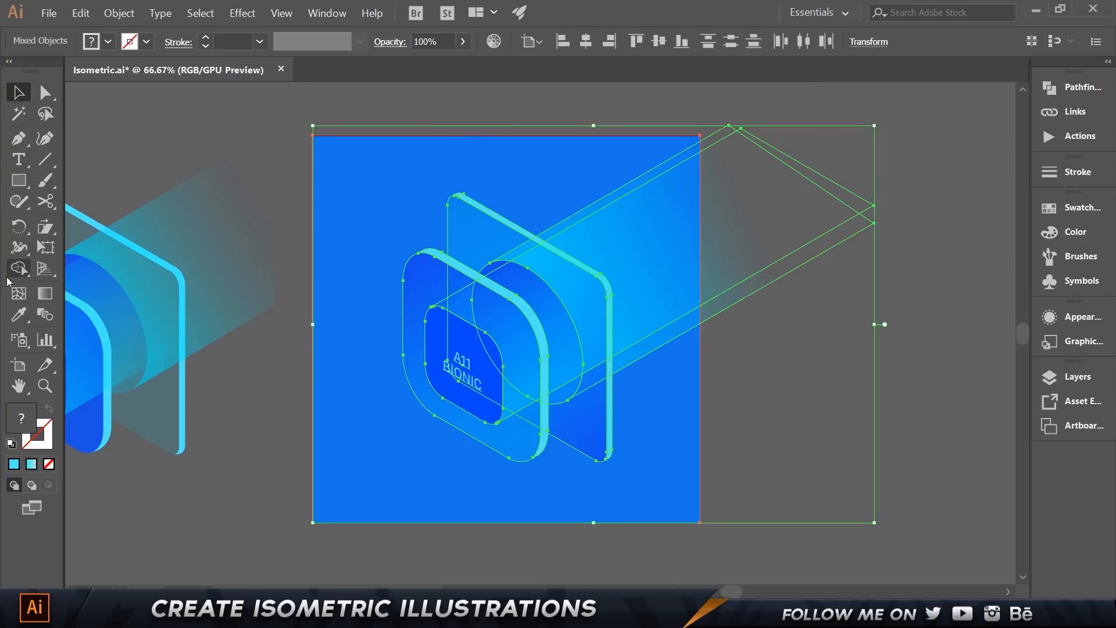
pyautogui.doubleClick(17, 269)
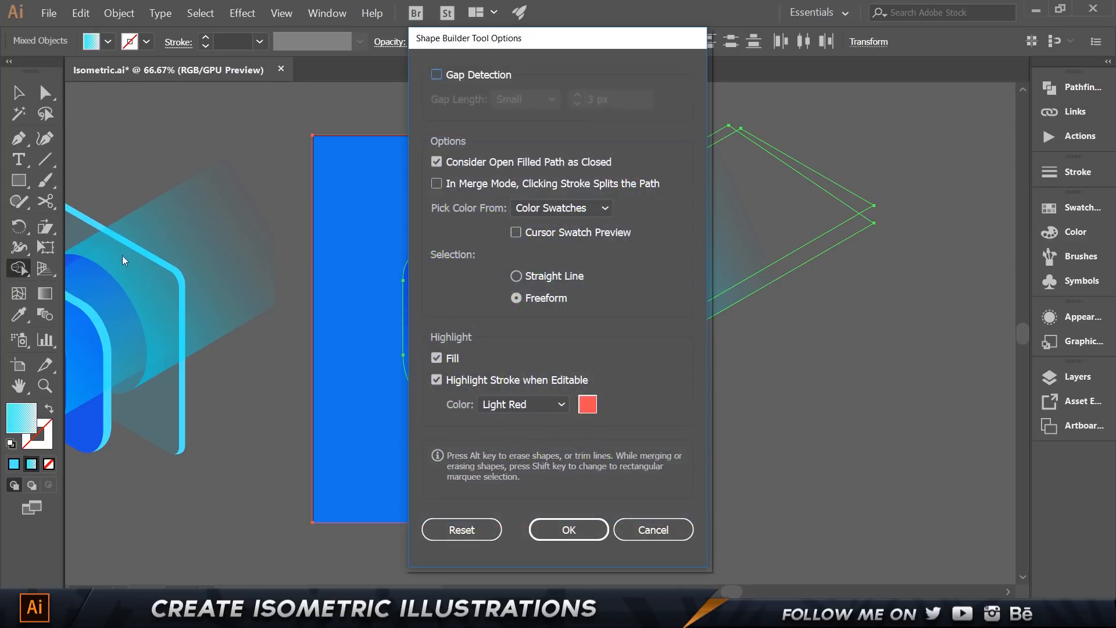
pyautogui.click(642, 531)
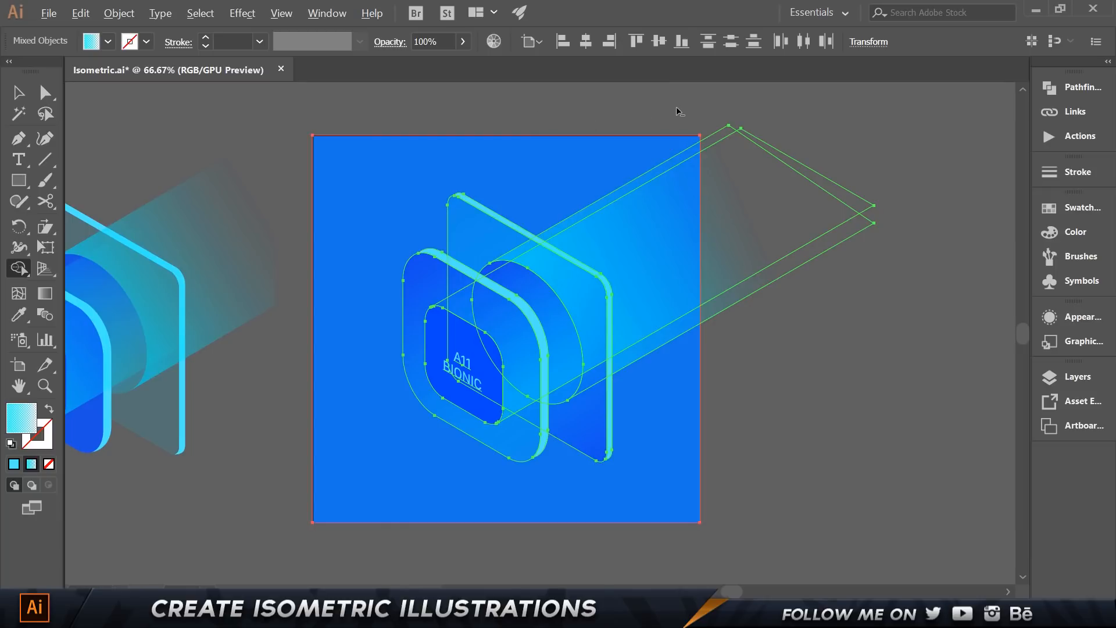
pyautogui.moveTo(677, 110)
pyautogui.mouseDown()
pyautogui.moveTo(702, 117)
pyautogui.moveTo(727, 155)
pyautogui.moveTo(758, 315)
pyautogui.moveTo(835, 175)
pyautogui.moveTo(806, 184)
pyautogui.mouseUp()
pyautogui.press('v')
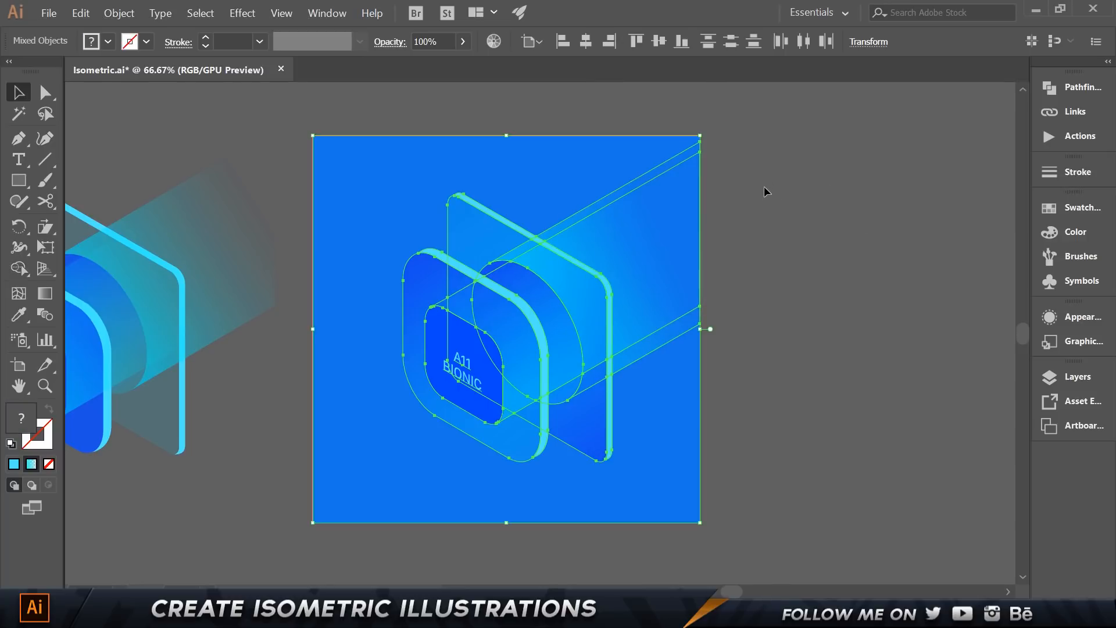
pyautogui.click(977, 504)
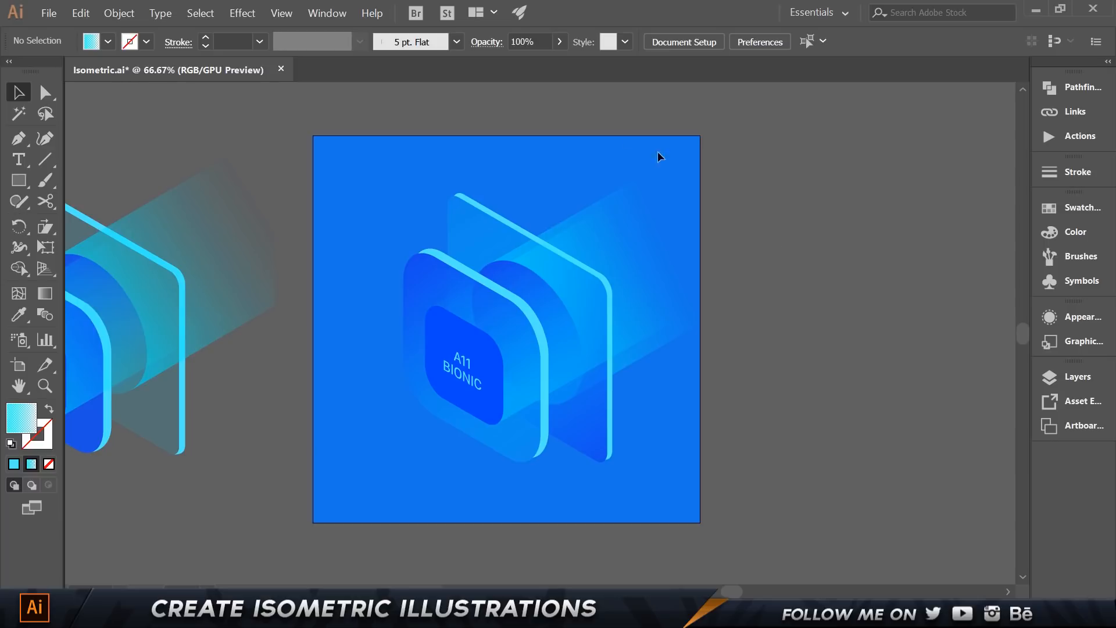
# Step: Lock the BG layer holding the blue background square again and leave nothing selected
pyautogui.click(578, 156)
pyautogui.click(1049, 376)
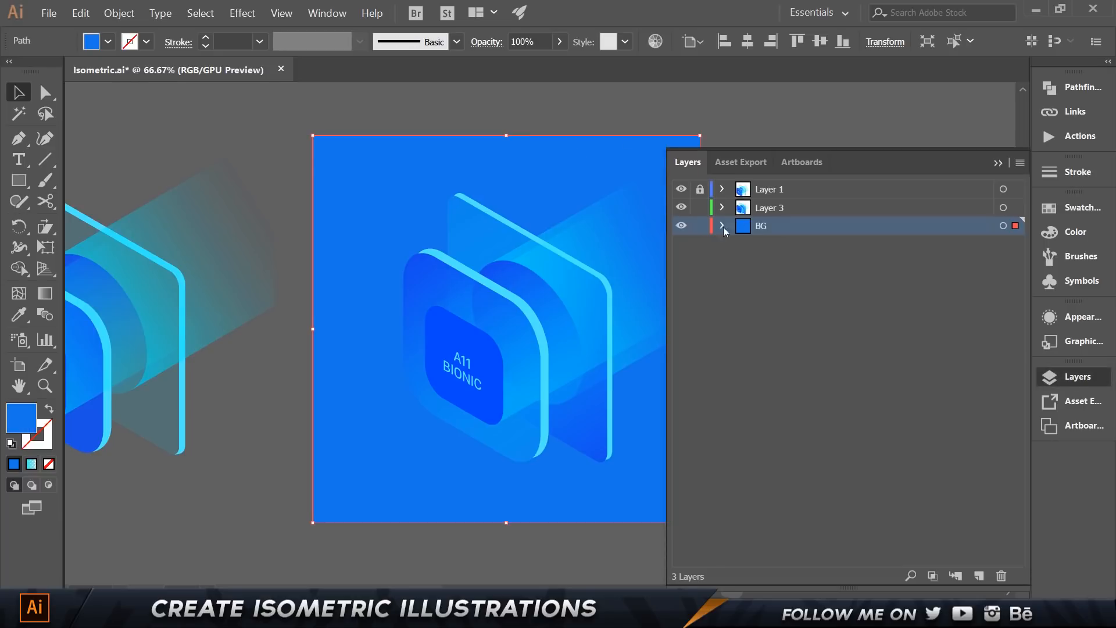
pyautogui.click(996, 164)
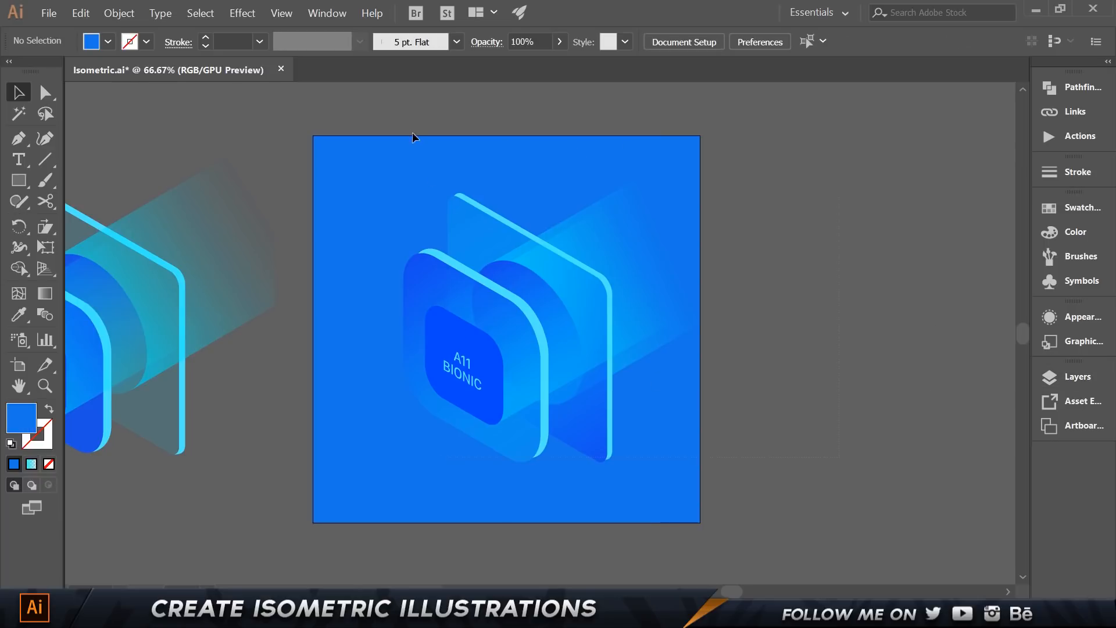
pyautogui.click(641, 199)
pyautogui.click(724, 344)
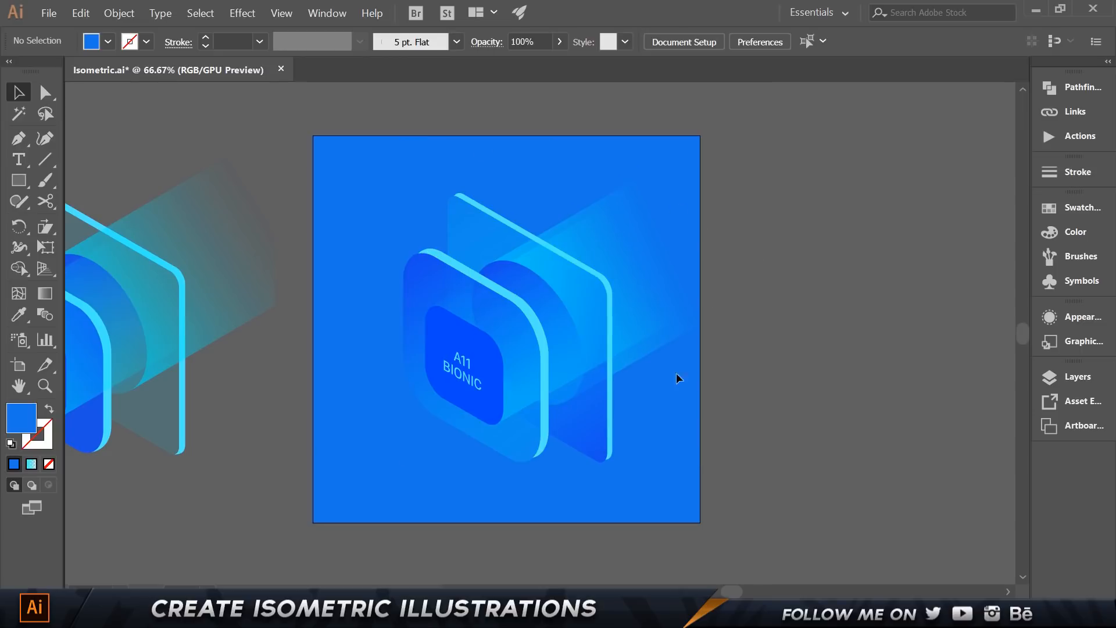